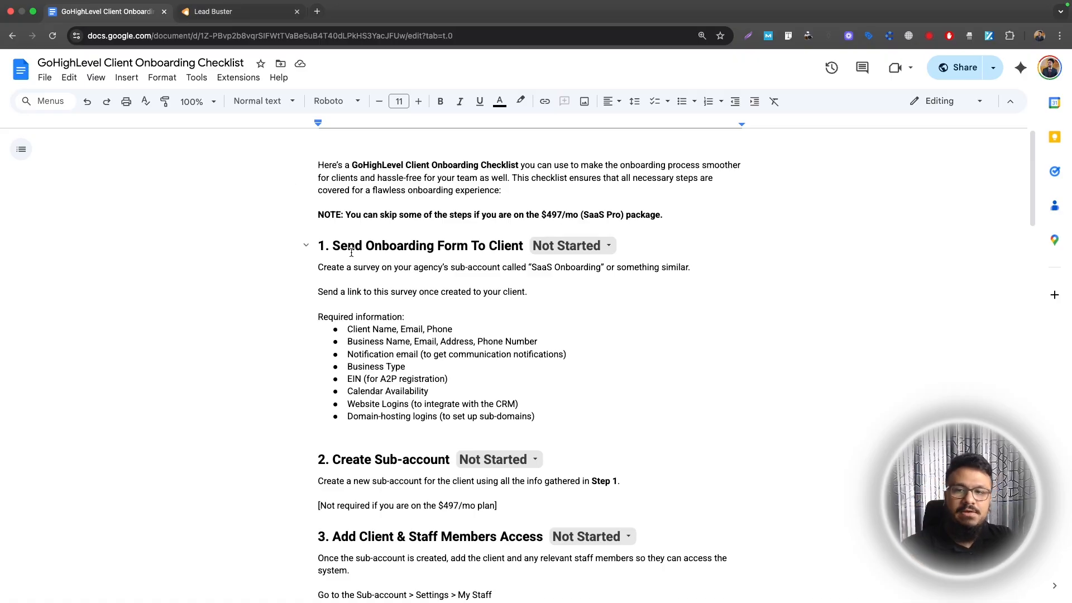
# Highlight the Send Onboarding Form section and Required information list, then go to the Lead Buster dashboard
pyautogui.scroll(-2, 348, 254)
pyautogui.scroll(-1, 348, 256)
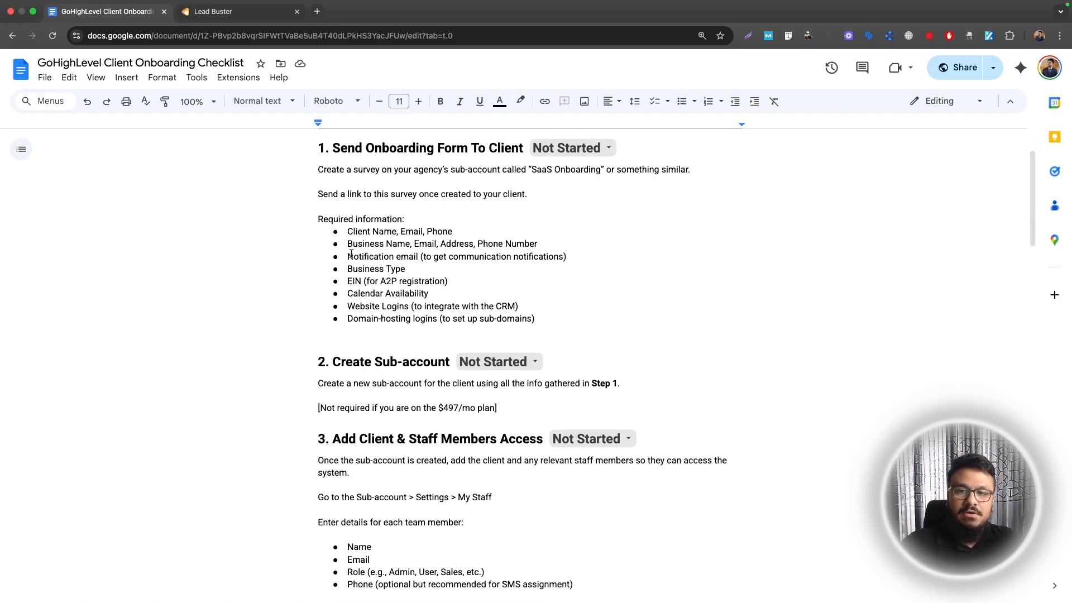
pyautogui.scroll(-10, 351, 254)
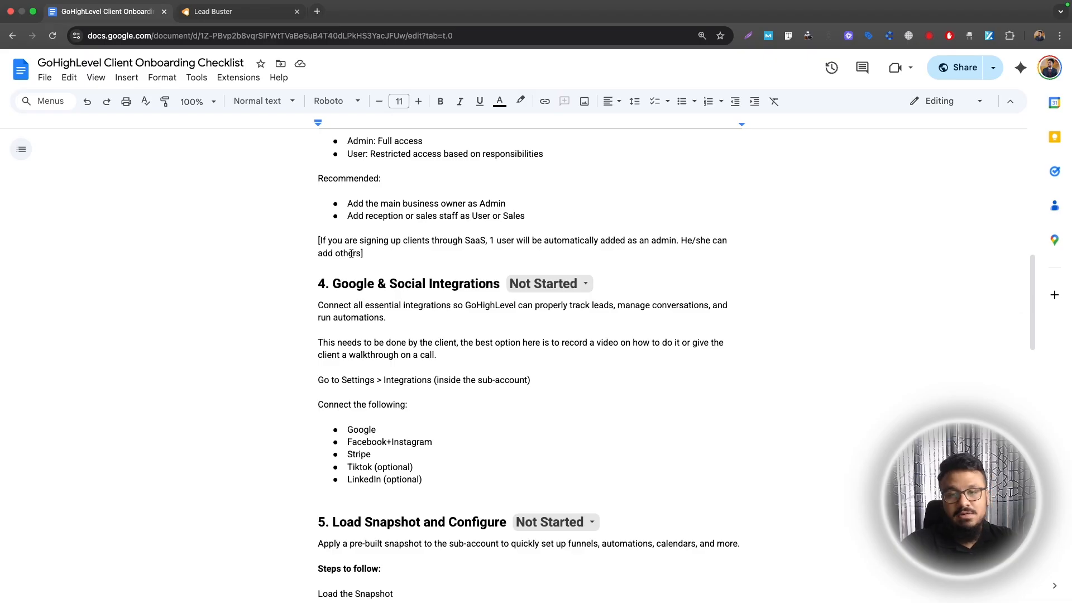
pyautogui.scroll(10, 350, 255)
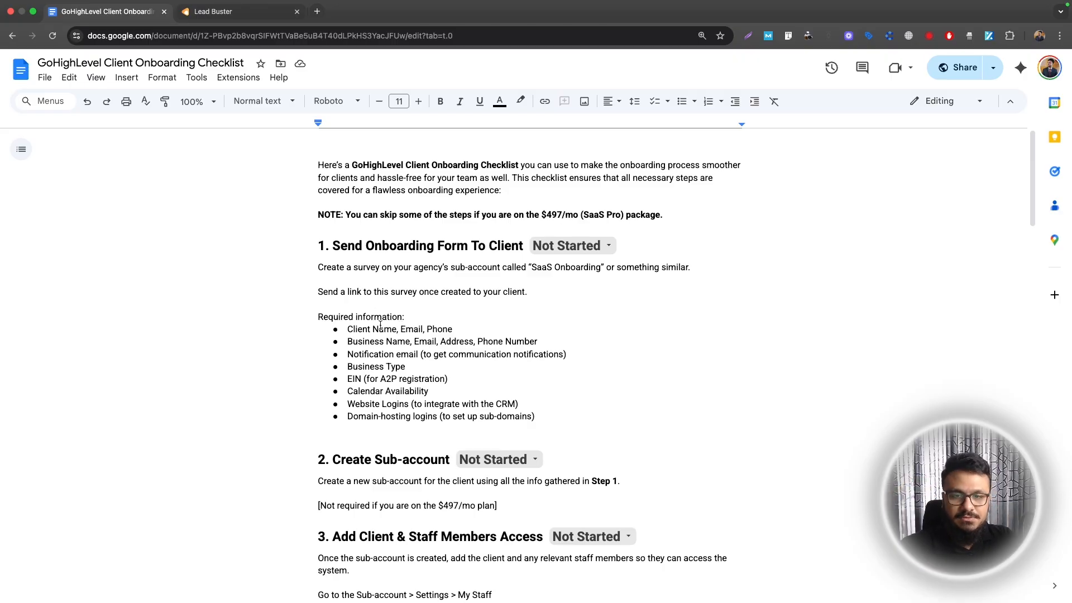
pyautogui.scroll(-15, 380, 325)
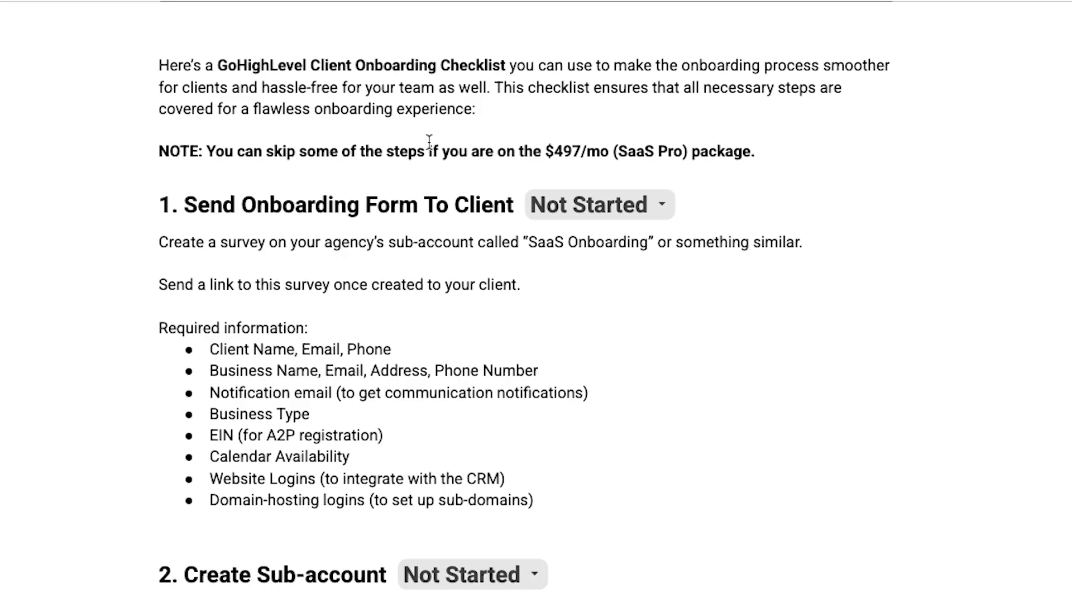
pyautogui.moveTo(160, 206); pyautogui.dragTo(519, 481)
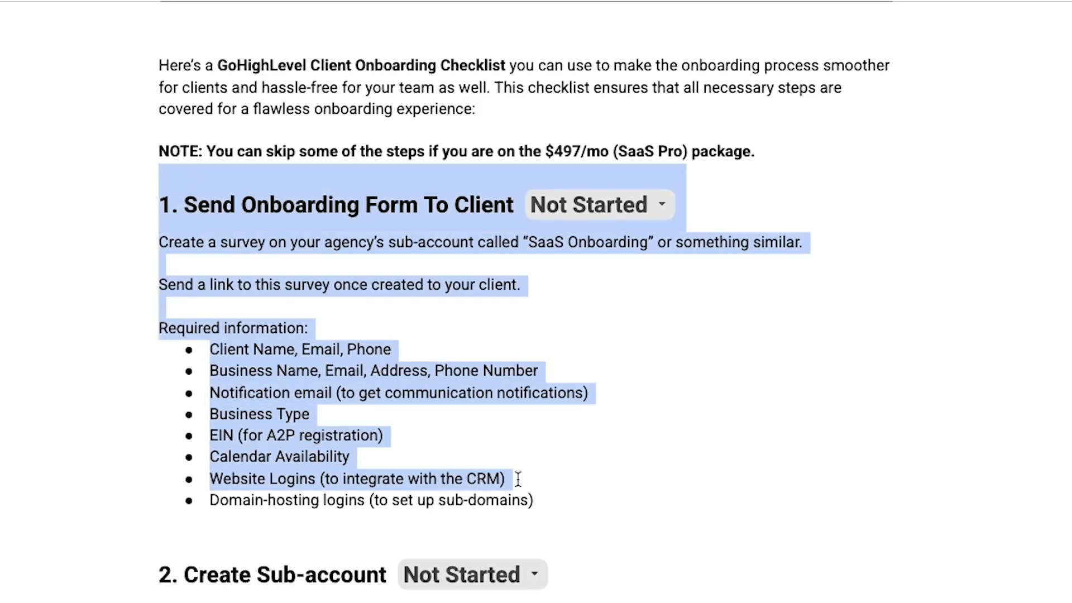
pyautogui.click(285, 223)
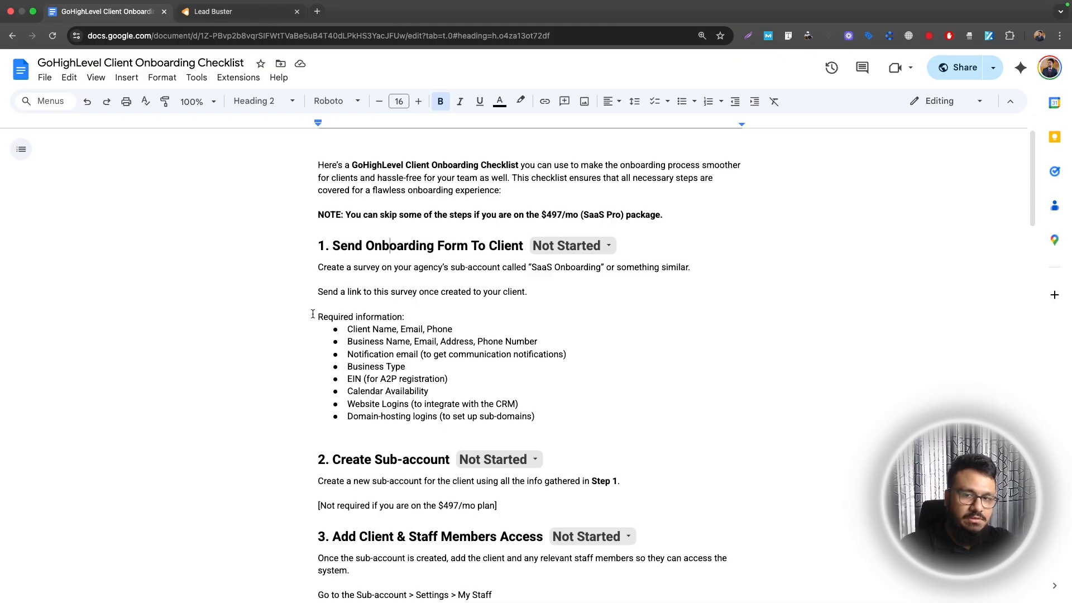
pyautogui.moveTo(314, 317); pyautogui.dragTo(536, 411)
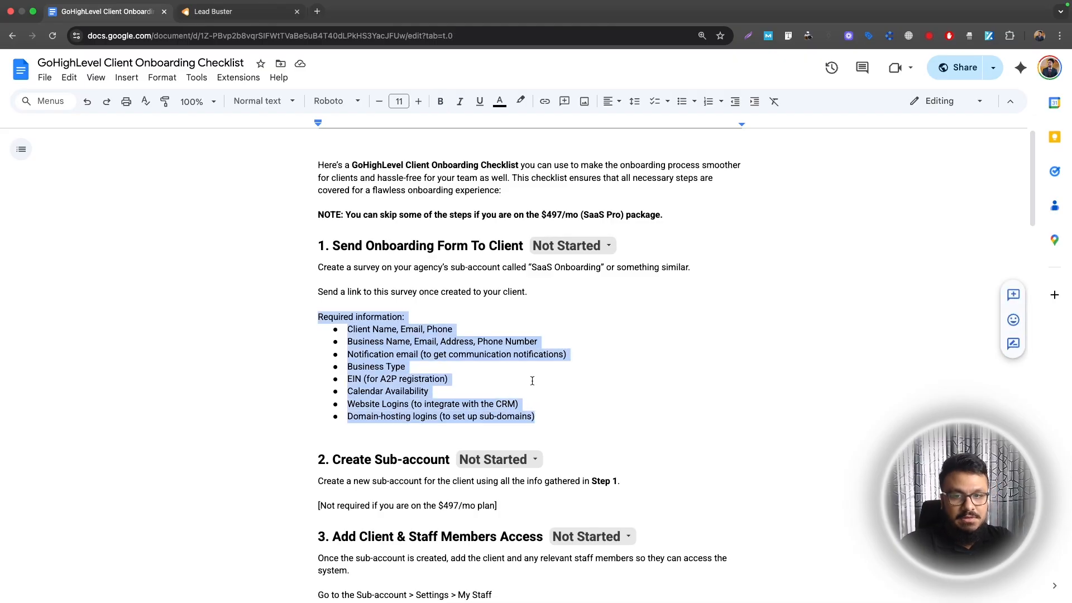
pyautogui.click(214, 11)
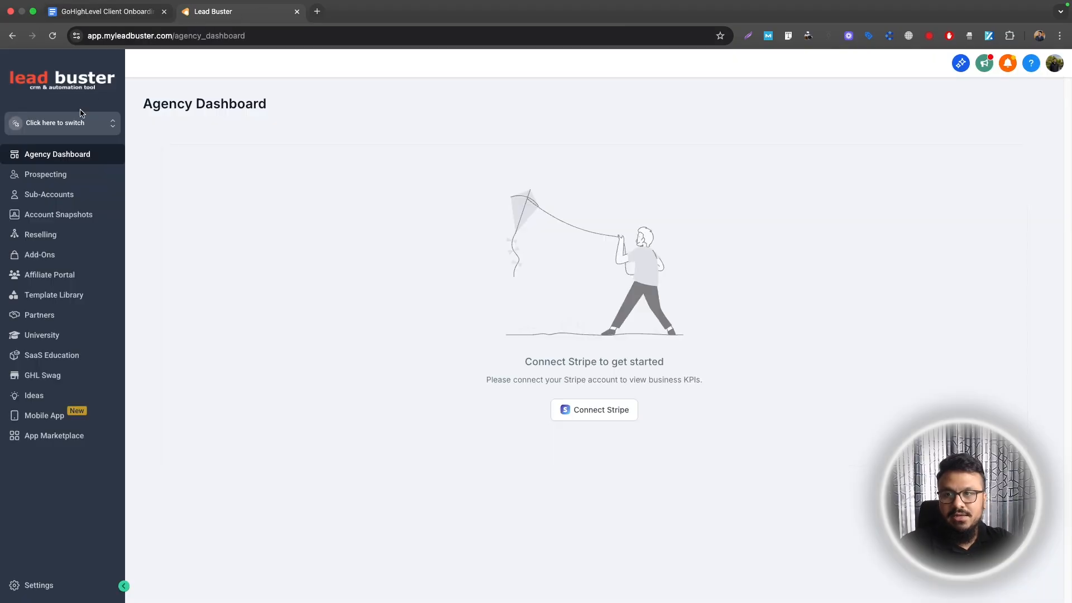
# Switch into the CompanyX sub-account and dismiss the expired Facebook connection notice
pyautogui.click(82, 122)
pyautogui.click(189, 159)
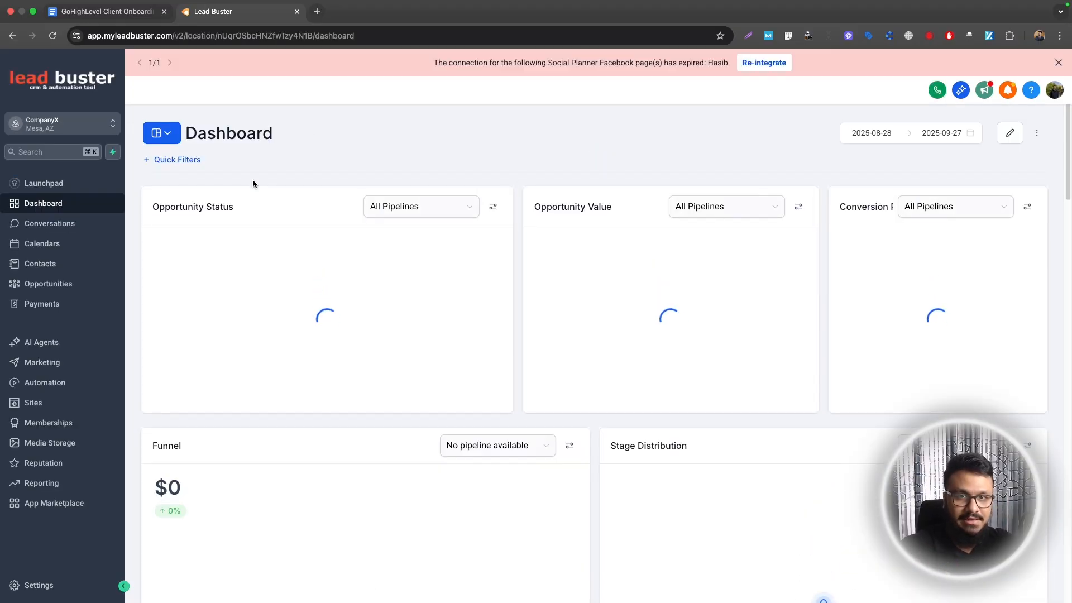
pyautogui.click(1059, 63)
# Create a new survey under Sites > Surveys, then return to the onboarding checklist document
pyautogui.click(35, 403)
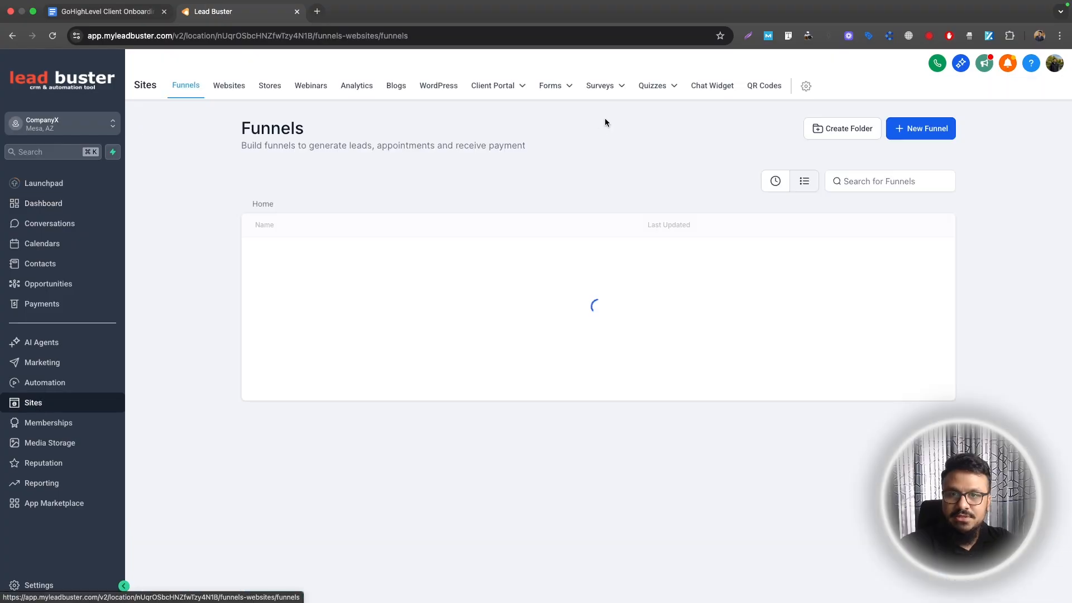
pyautogui.moveTo(603, 89)
pyautogui.click(584, 111)
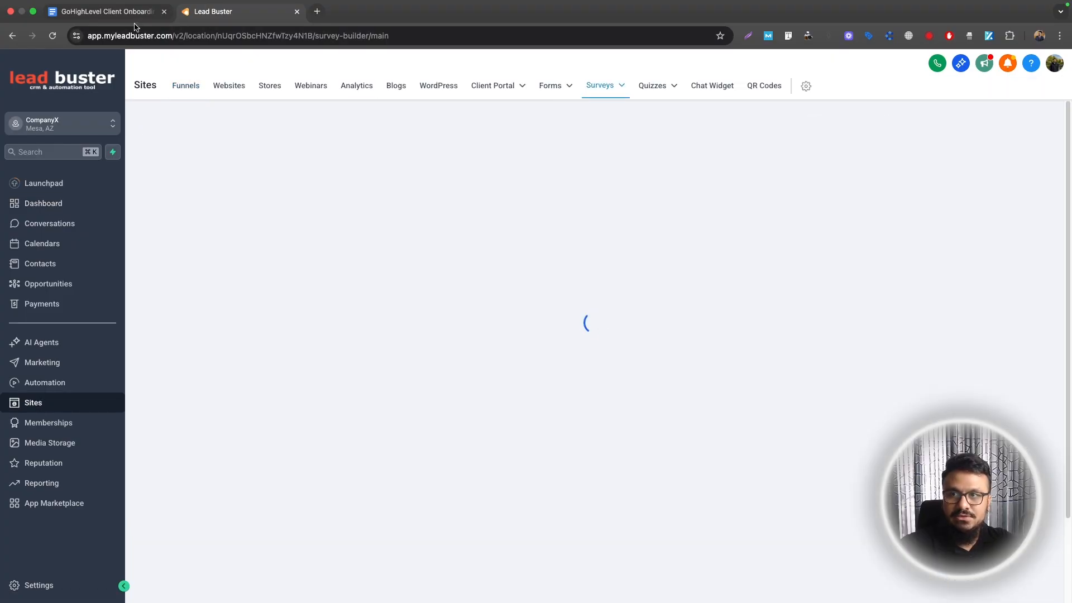
pyautogui.click(895, 138)
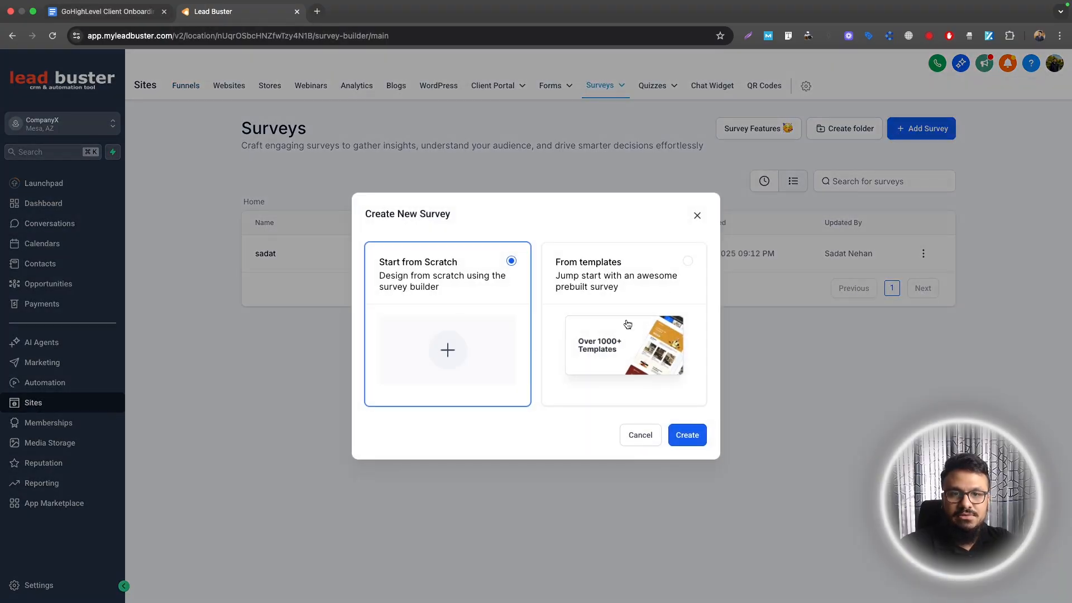
pyautogui.click(106, 11)
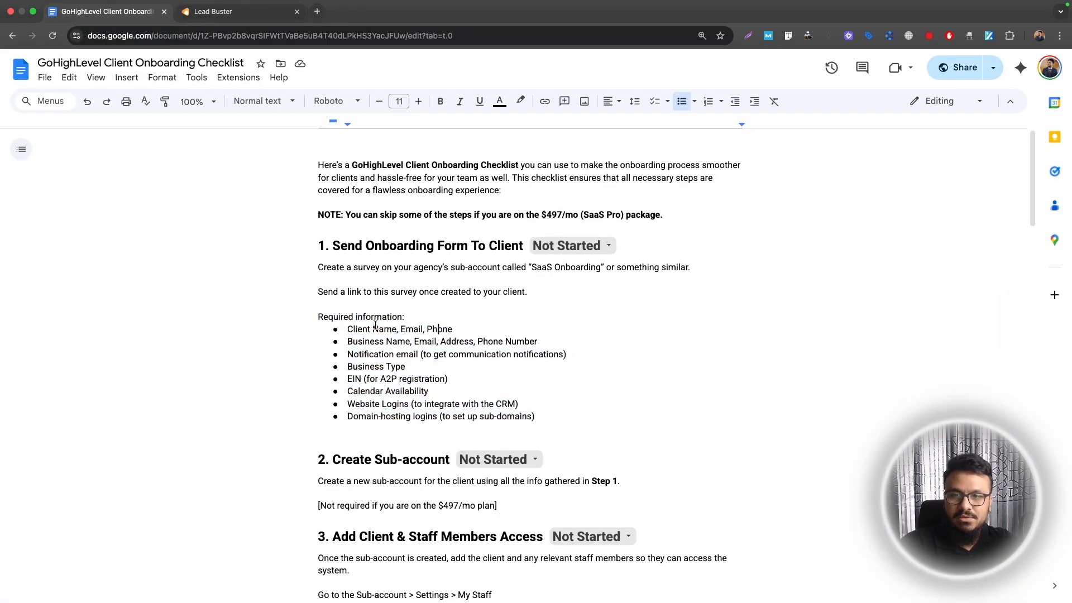
pyautogui.doubleClick(385, 330)
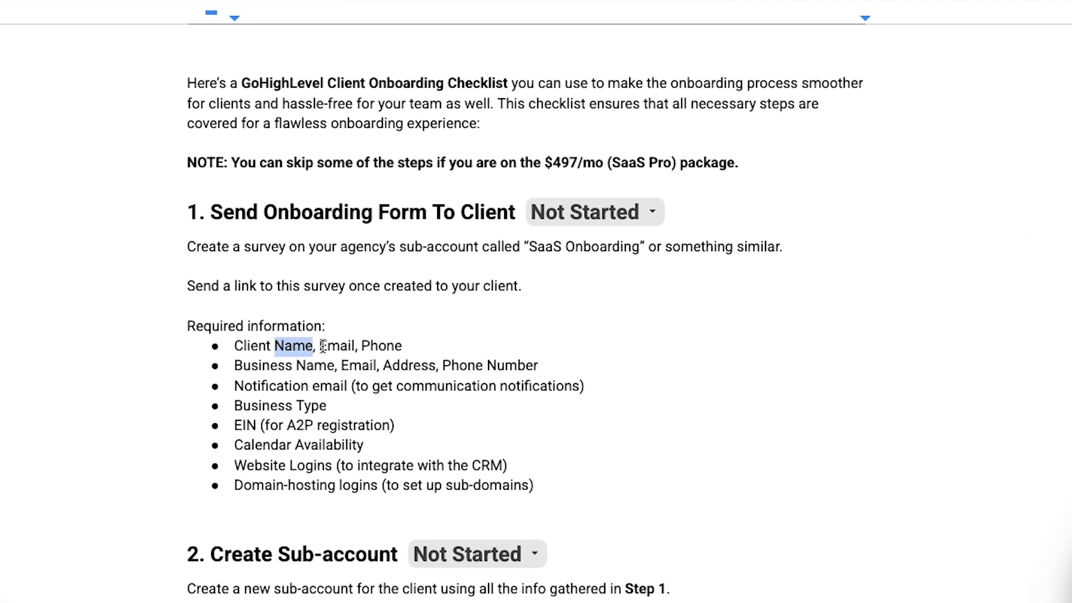
pyautogui.doubleClick(338, 346)
pyautogui.click(372, 346)
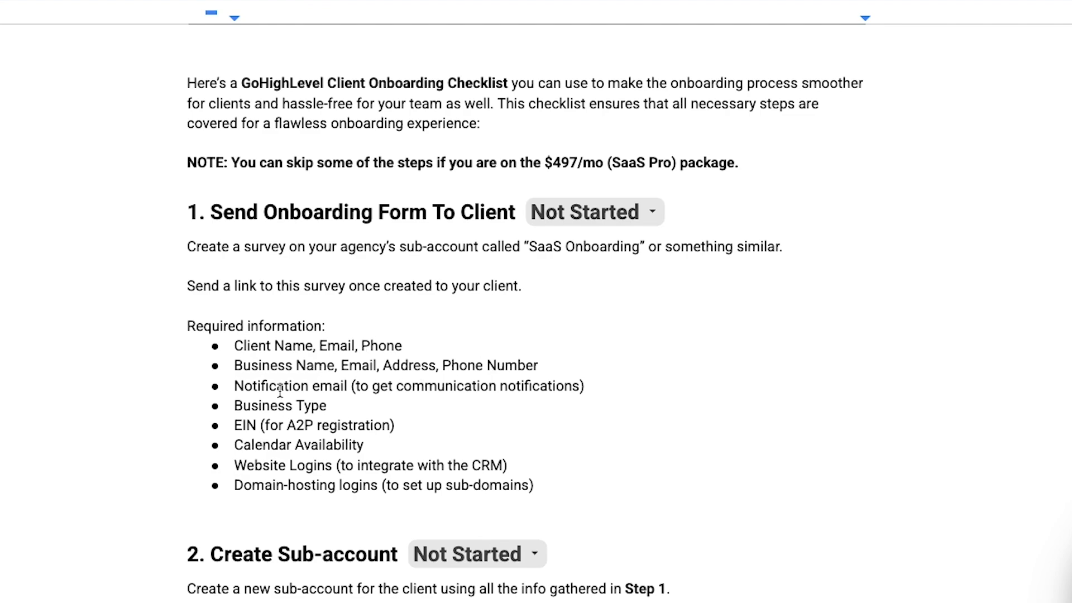
pyautogui.moveTo(347, 385); pyautogui.dragTo(326, 406)
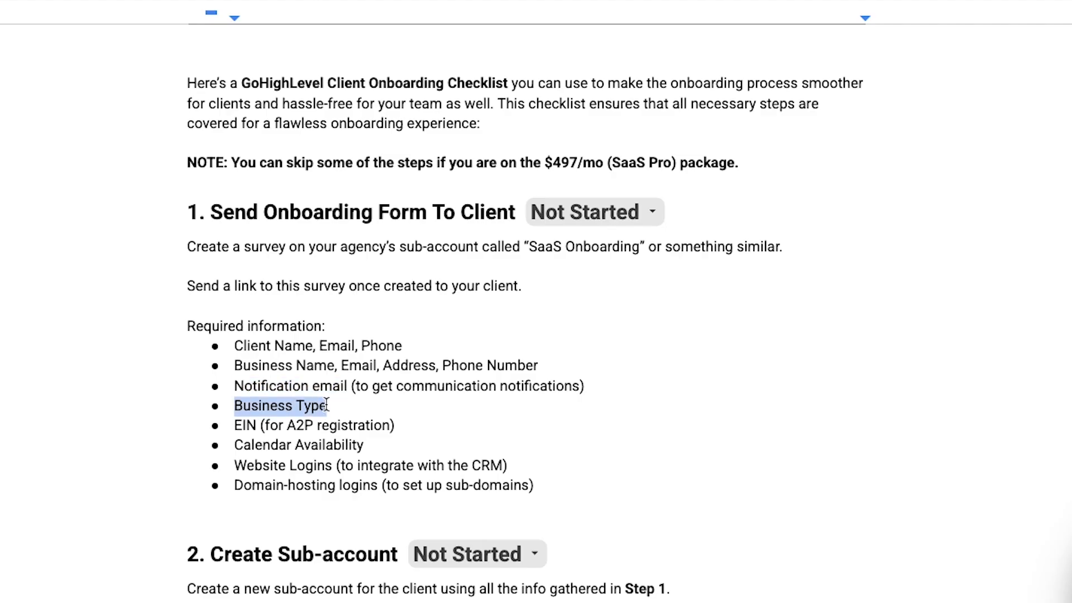
pyautogui.moveTo(234, 426); pyautogui.dragTo(391, 426)
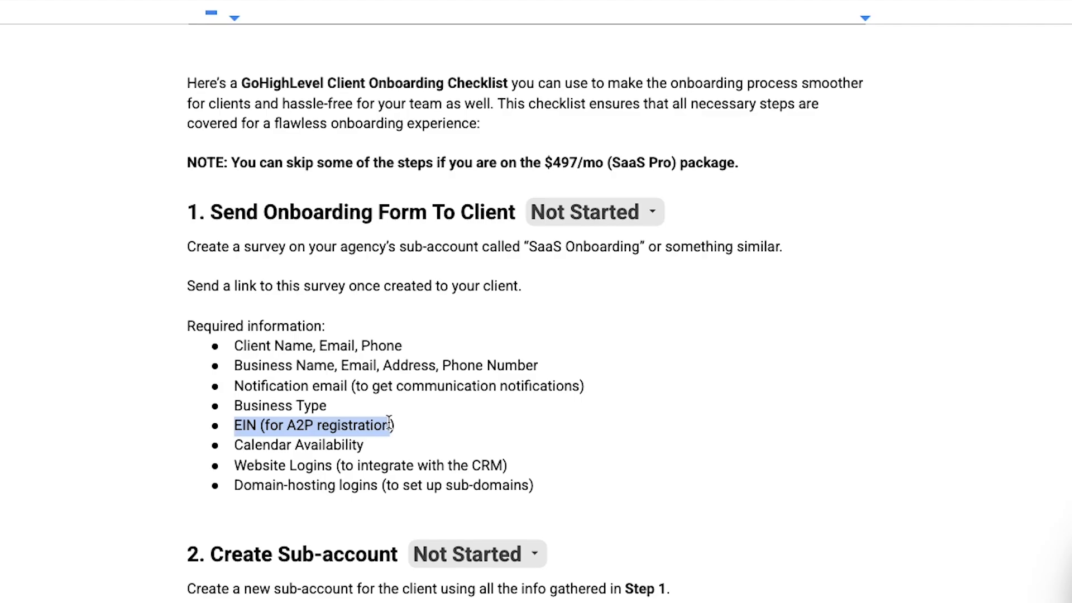
pyautogui.click(342, 425)
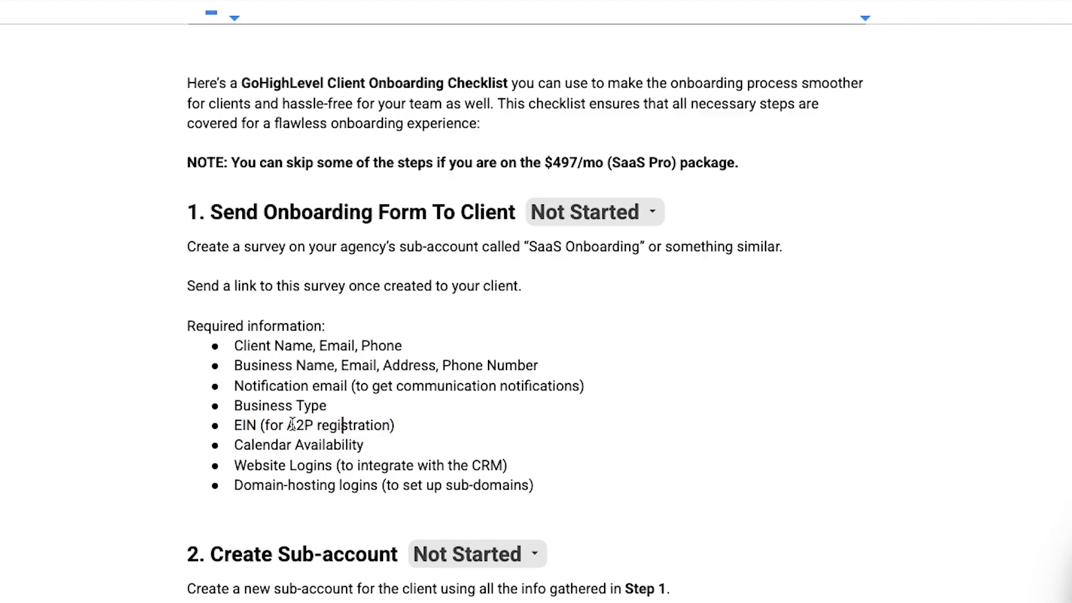
pyautogui.moveTo(295, 423); pyautogui.dragTo(359, 419)
pyautogui.click(298, 424)
pyautogui.doubleClick(235, 428)
pyautogui.moveTo(238, 447); pyautogui.dragTo(362, 452)
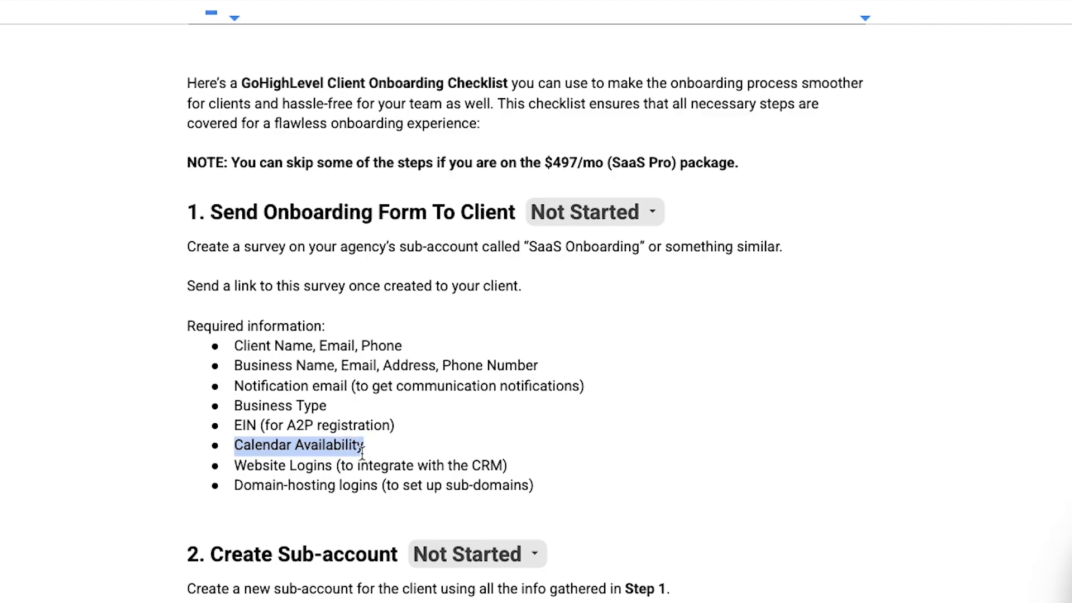
pyautogui.doubleClick(330, 445)
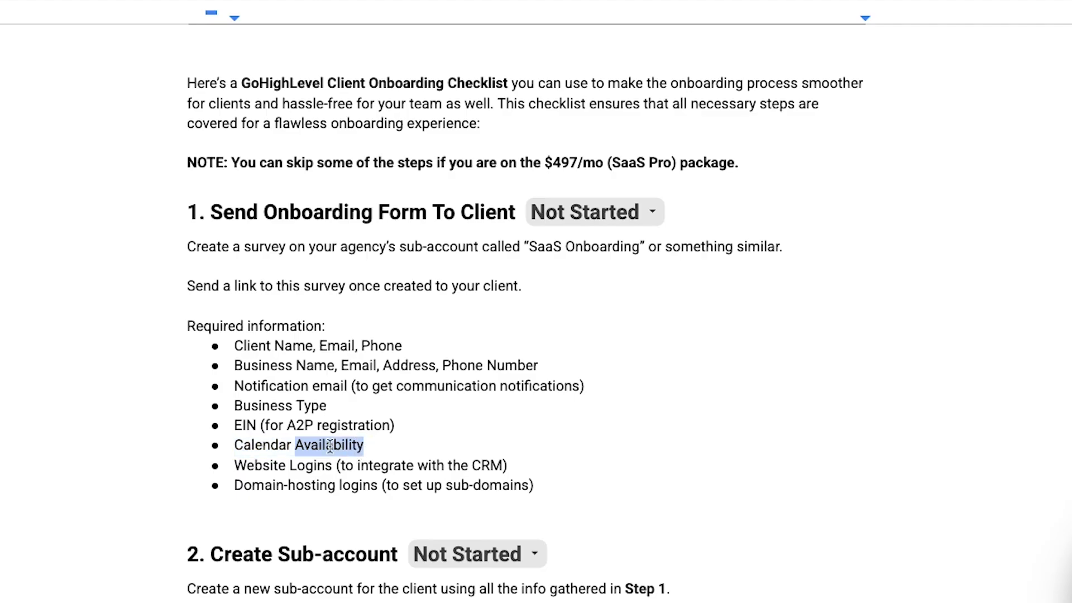
pyautogui.moveTo(233, 468); pyautogui.dragTo(332, 471)
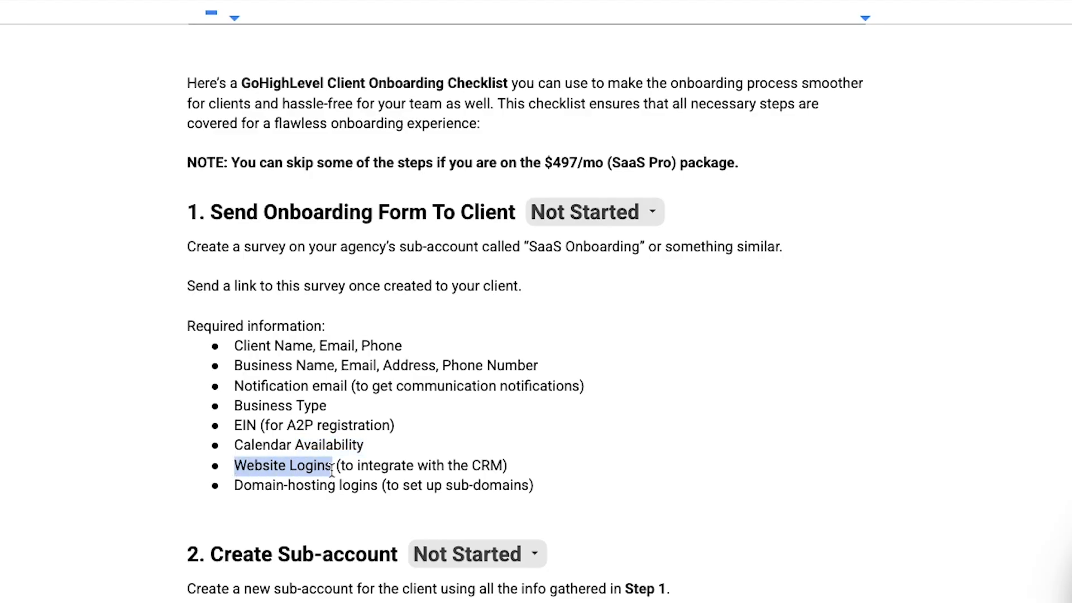
pyautogui.doubleClick(331, 471)
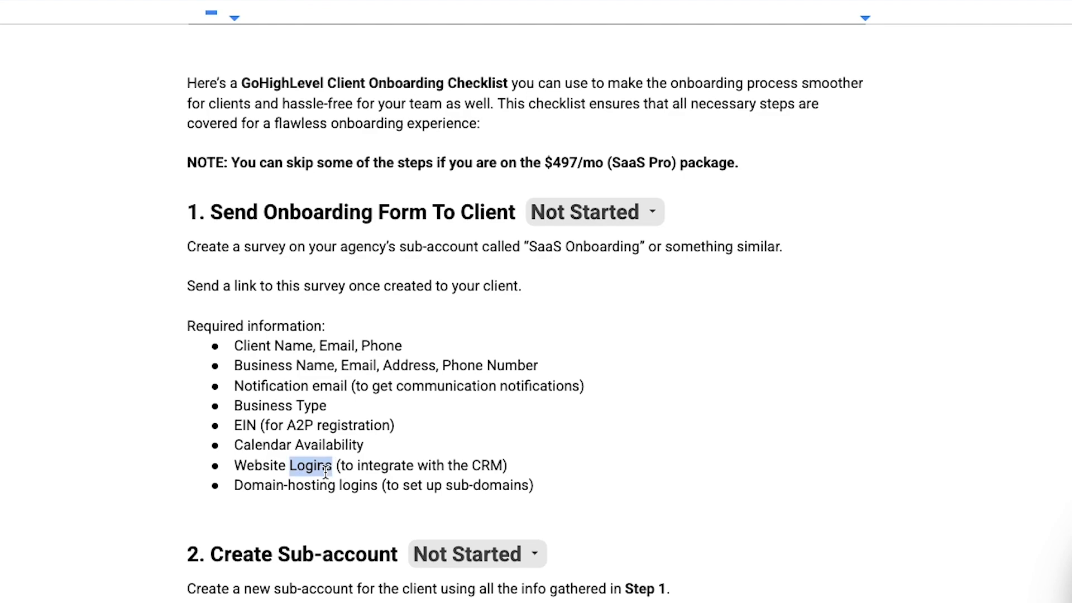
pyautogui.click(235, 485)
pyautogui.moveTo(235, 485); pyautogui.dragTo(380, 485)
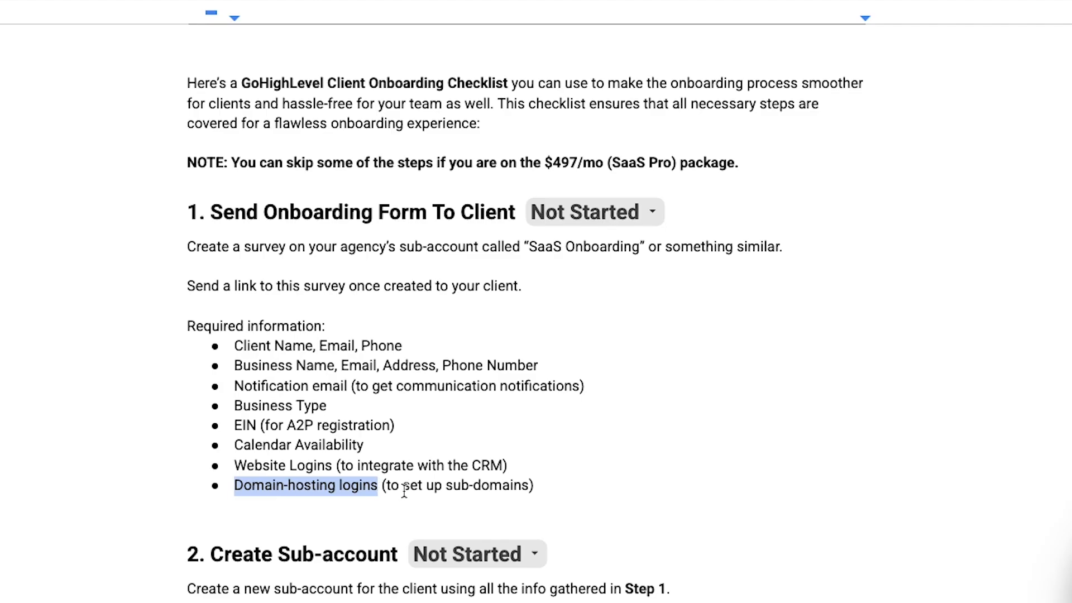
pyautogui.click(449, 486)
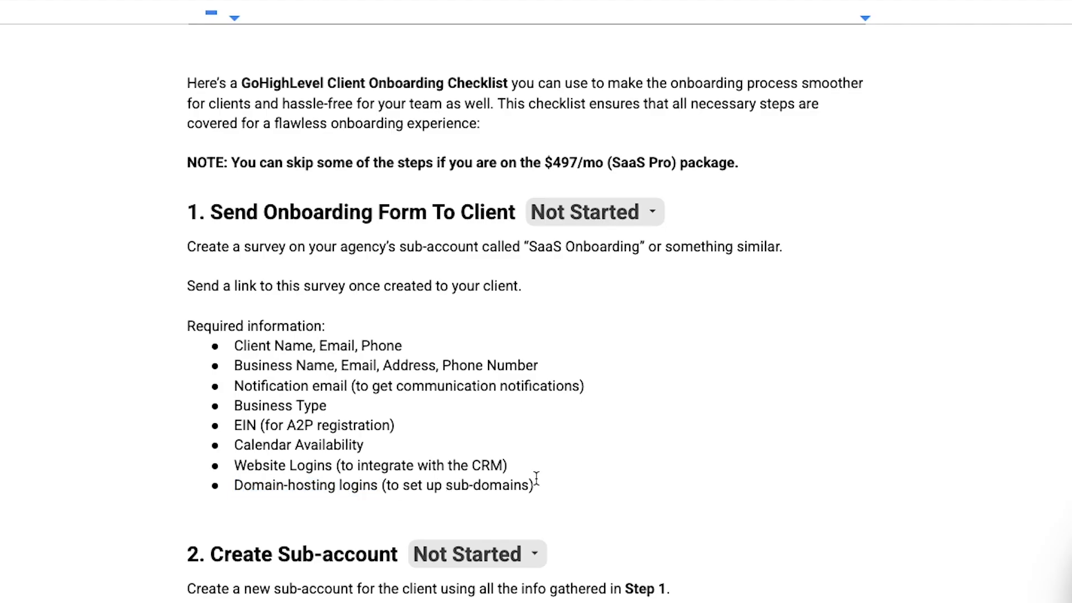
pyautogui.moveTo(558, 481); pyautogui.dragTo(225, 351)
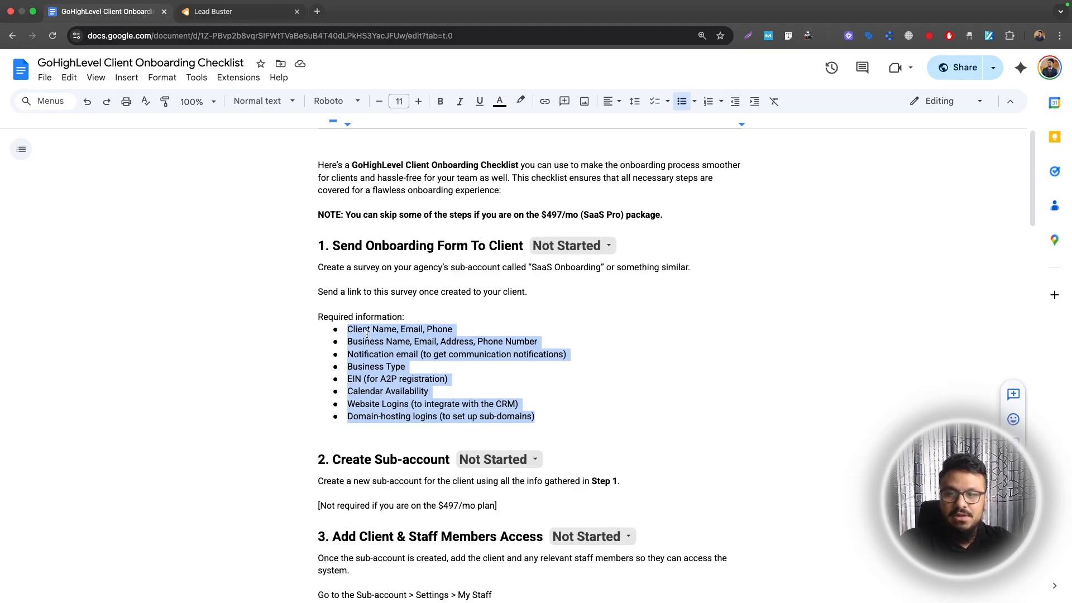
# Retitle the survey from 'Survey 1' to 'Client Onboarding Survey'
pyautogui.scroll(-1, 368, 344)
pyautogui.hotkey('ctrl', 'Tab')
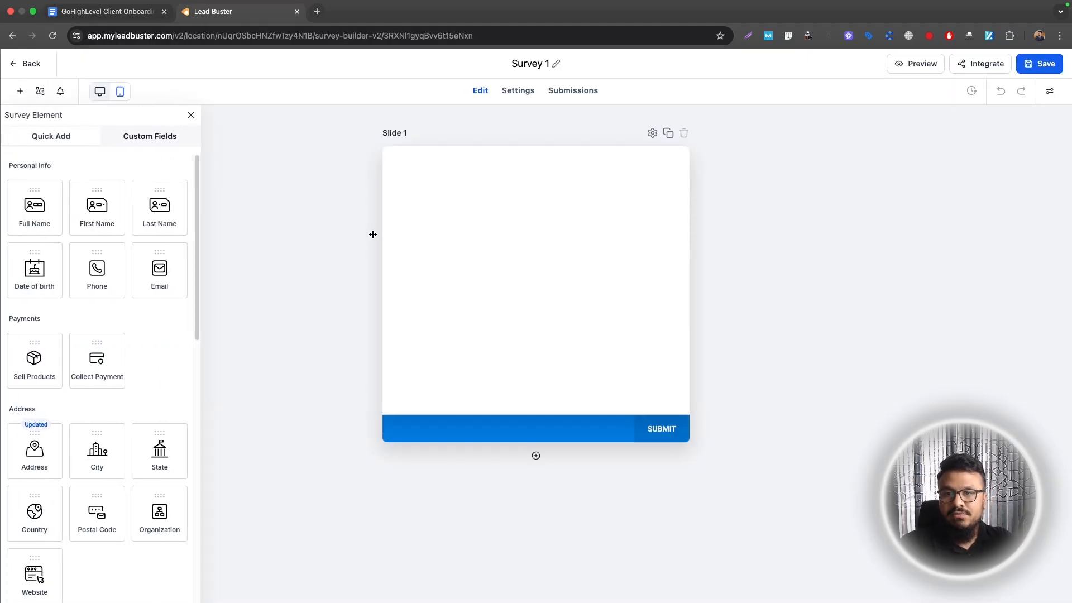
pyautogui.click(521, 63)
pyautogui.press('BackSpace')
pyautogui.write('Client Onboarding')
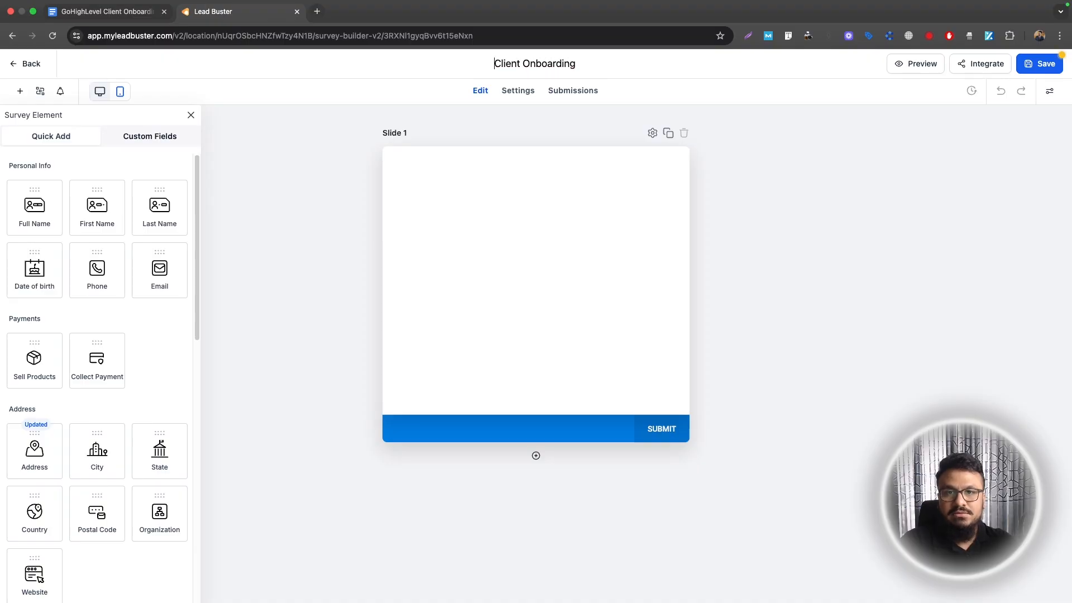
pyautogui.write(' Survey')
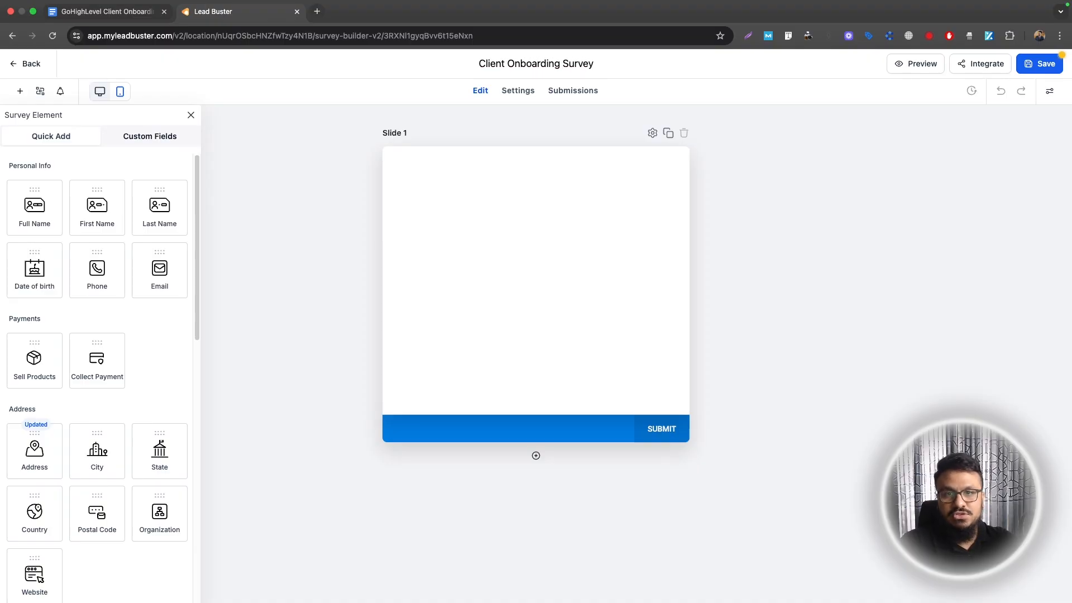
pyautogui.click(733, 152)
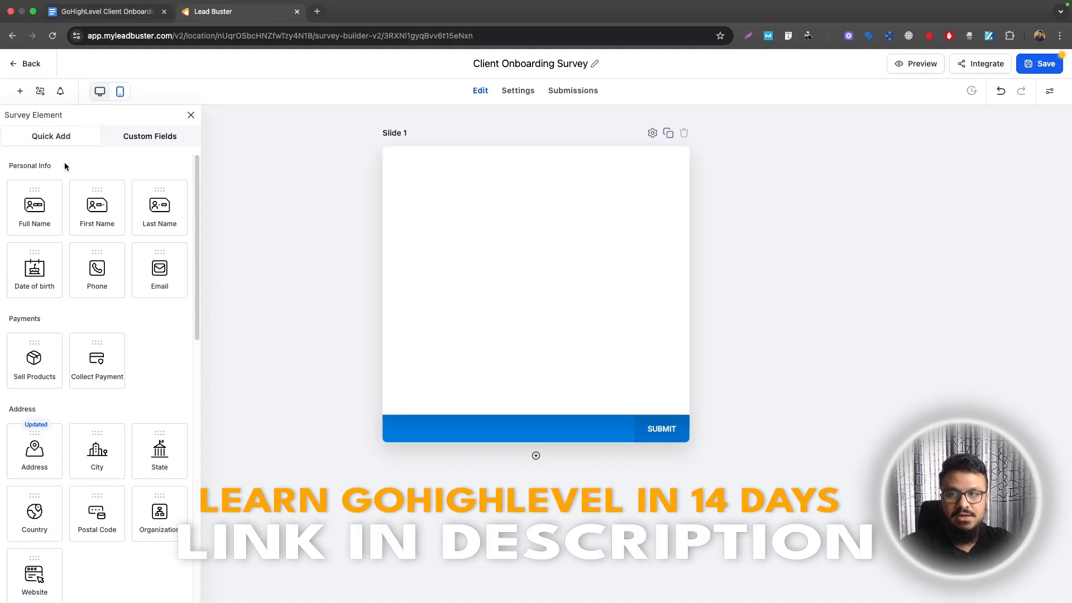
# Put Full Name, Email, Phone and a terms consent checkbox on Slide 1
pyautogui.moveTo(39, 202); pyautogui.dragTo(634, 196)
pyautogui.moveTo(160, 268); pyautogui.dragTo(476, 233)
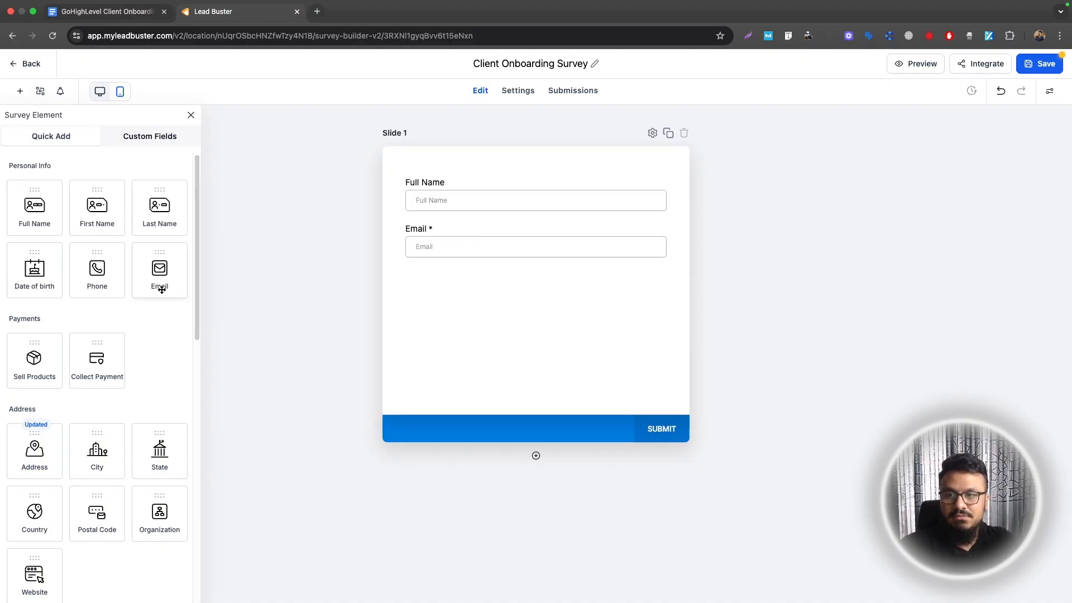
pyautogui.moveTo(97, 268); pyautogui.dragTo(479, 325)
pyautogui.click(479, 325)
pyautogui.click(652, 319)
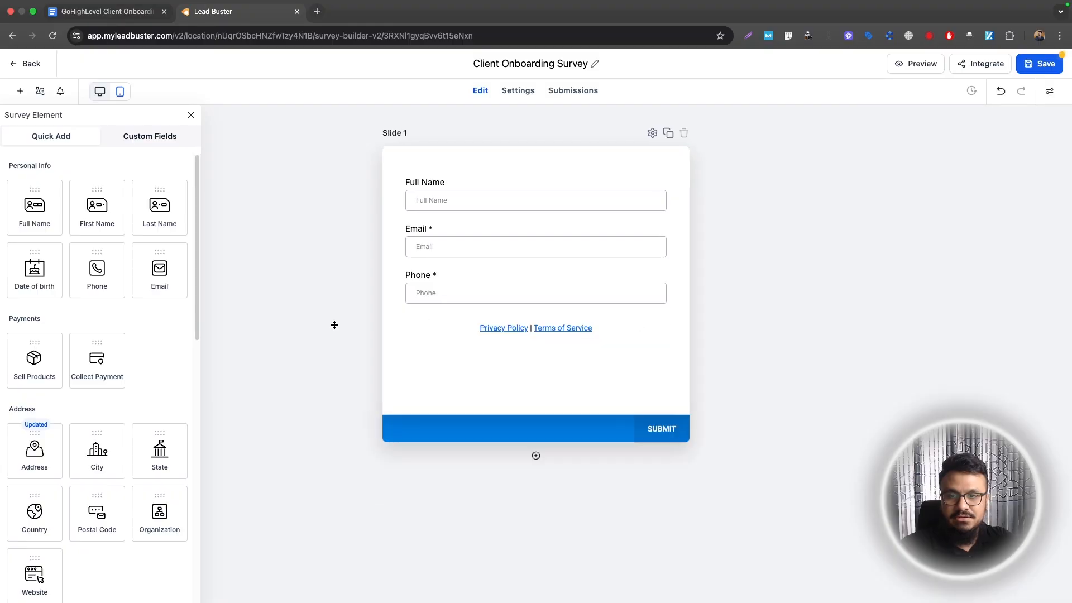
pyautogui.scroll(-10, 77, 413)
pyautogui.moveTo(88, 394); pyautogui.dragTo(557, 443)
# Add Slide 2 with an Organization field labelled 'Business Name'
pyautogui.click(536, 455)
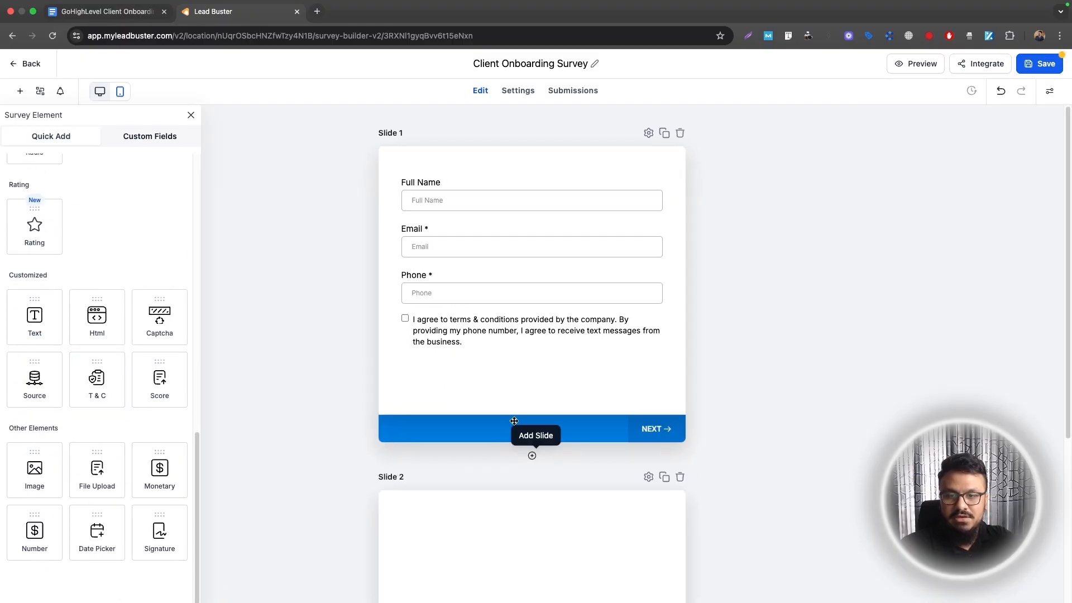
pyautogui.scroll(10, 117, 266)
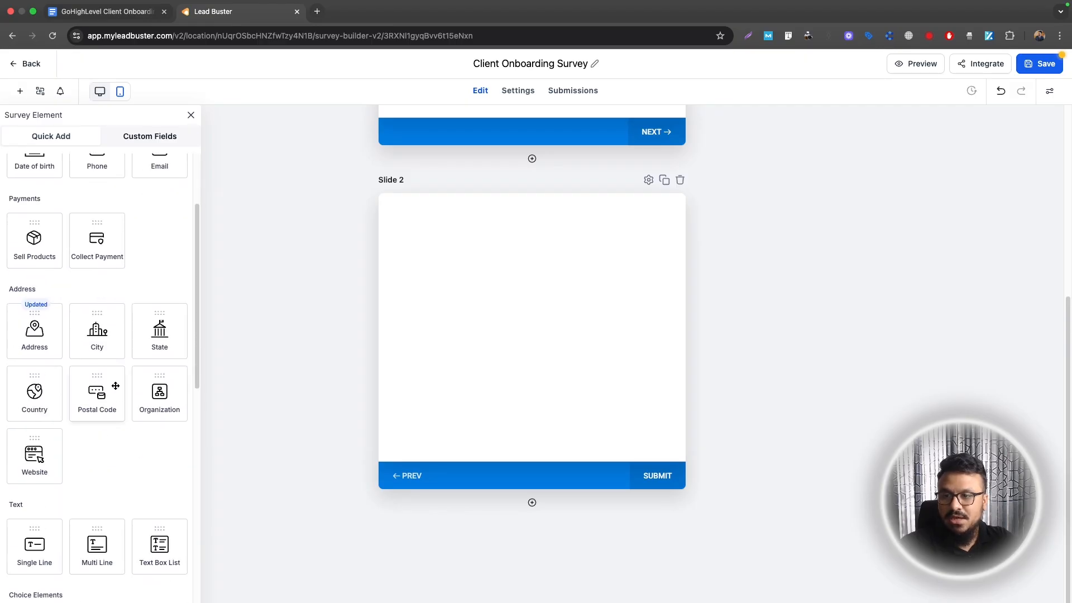
pyautogui.moveTo(160, 391); pyautogui.dragTo(491, 263)
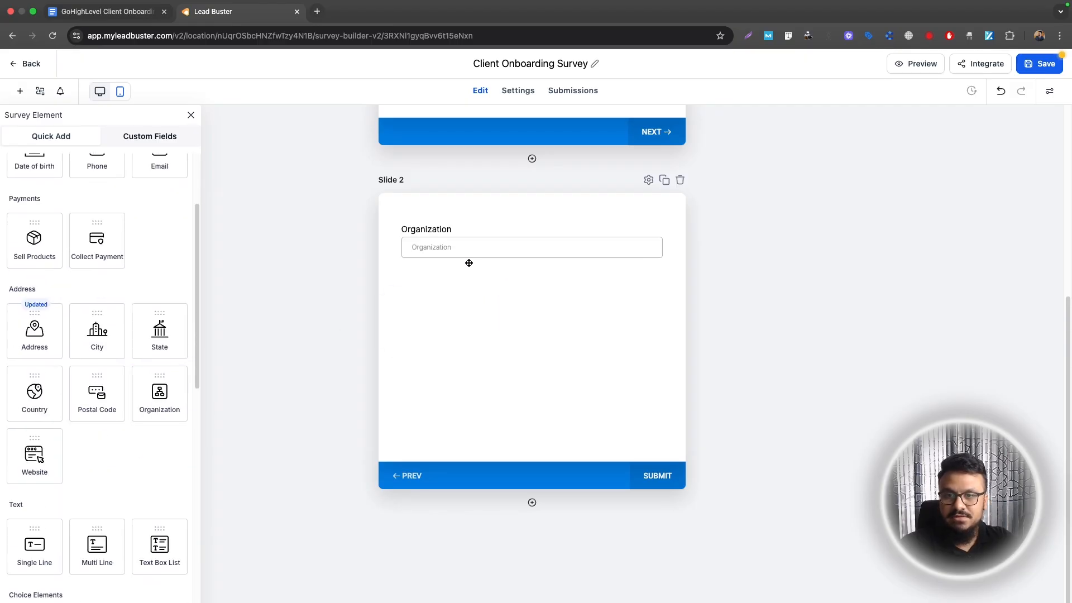
pyautogui.doubleClick(929, 235)
pyautogui.write('Company Name')
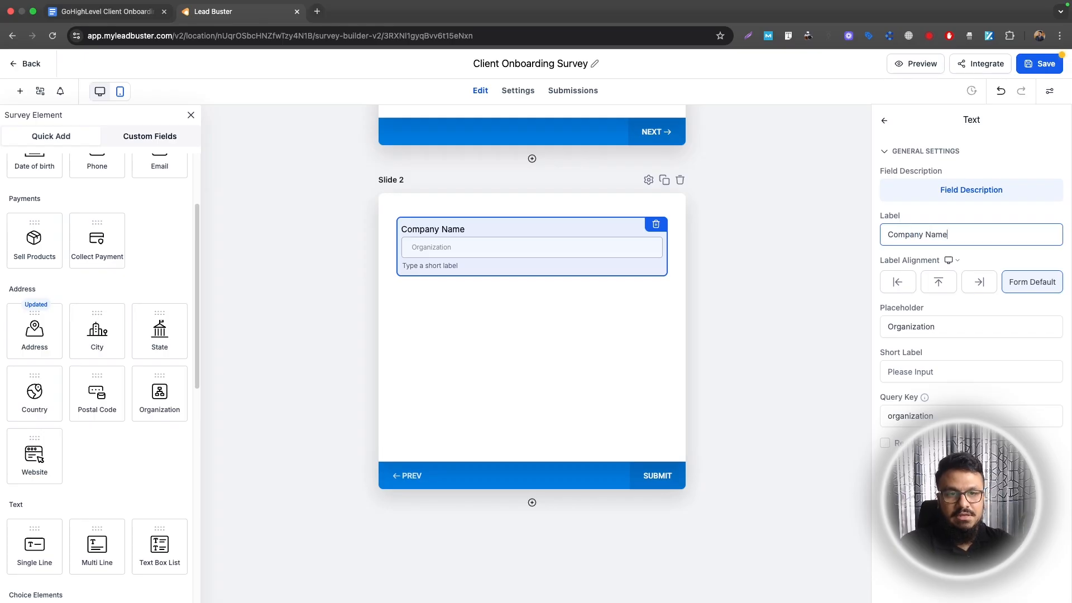
pyautogui.press('super+a')
pyautogui.write('Business Name')
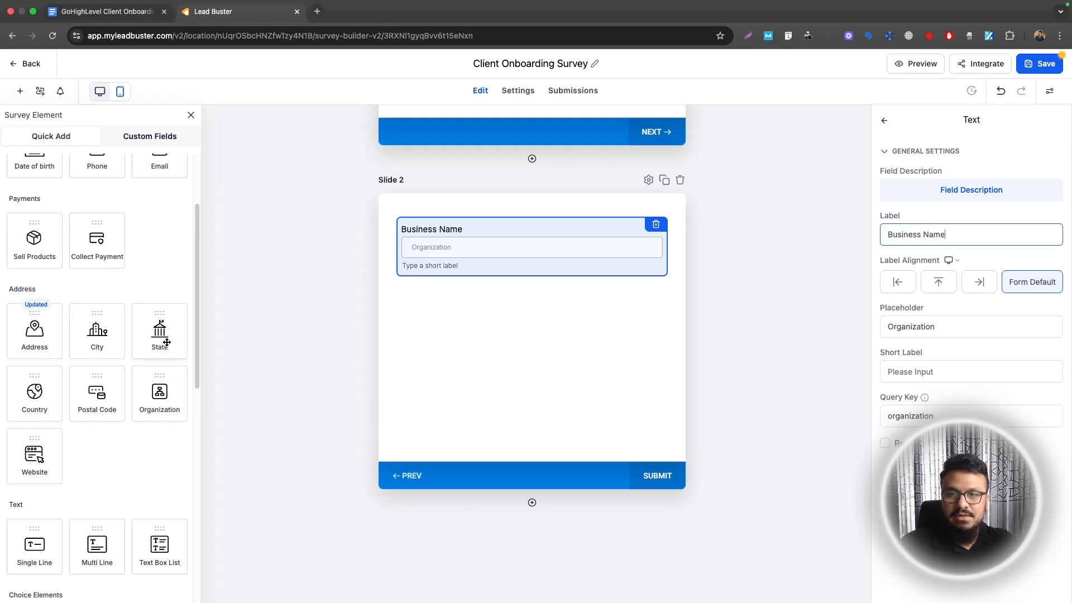
# Add an address block and a single-line field labelled 'Business Phone NUmber' to Slide 2
pyautogui.click(41, 342)
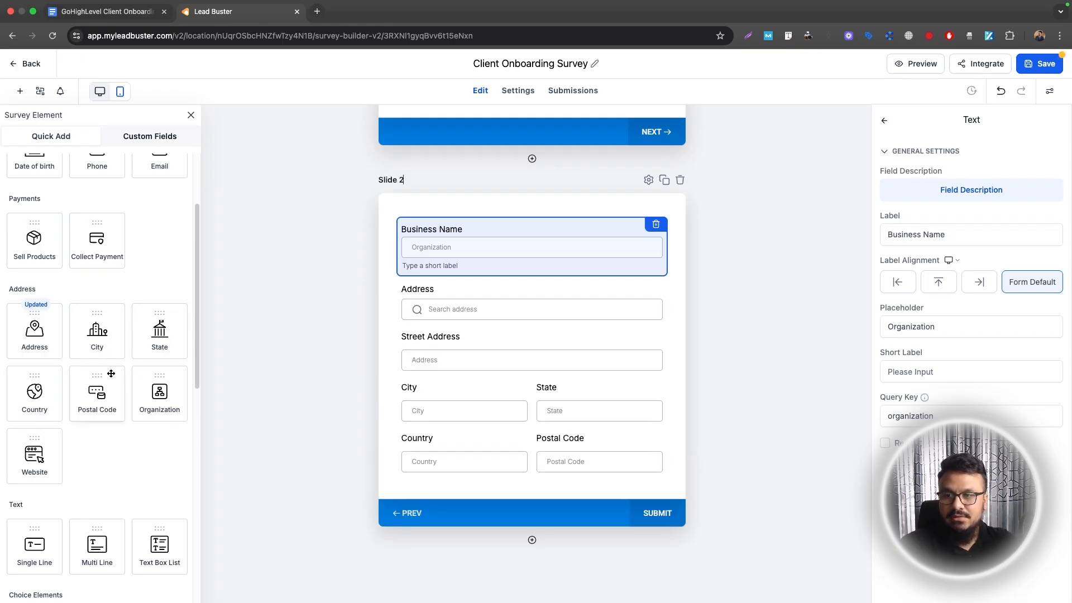
pyautogui.scroll(3, 149, 176)
pyautogui.scroll(-10, 161, 340)
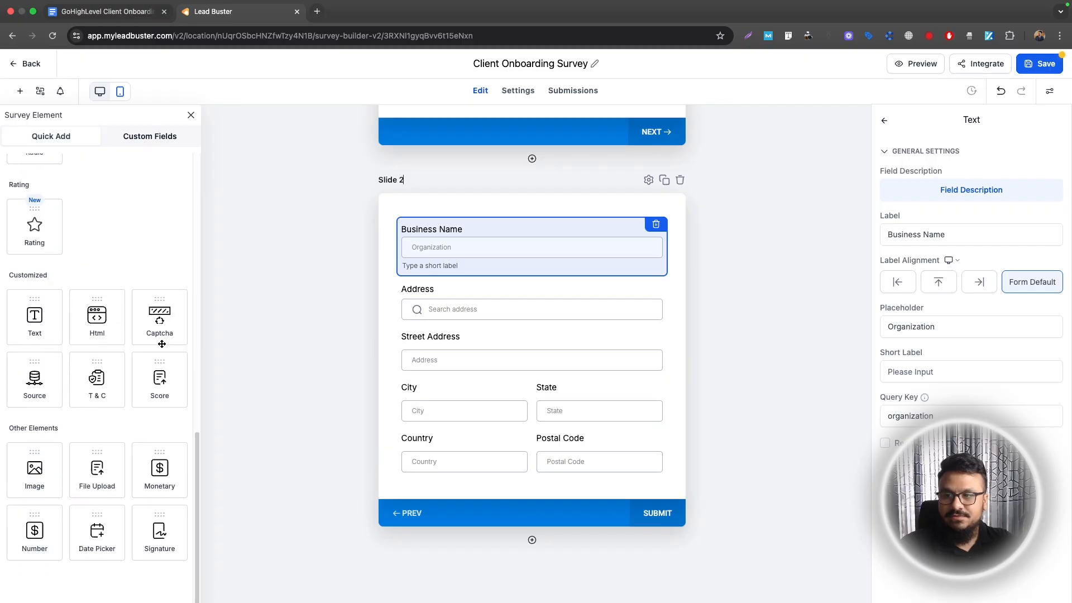
pyautogui.scroll(-1, 495, 332)
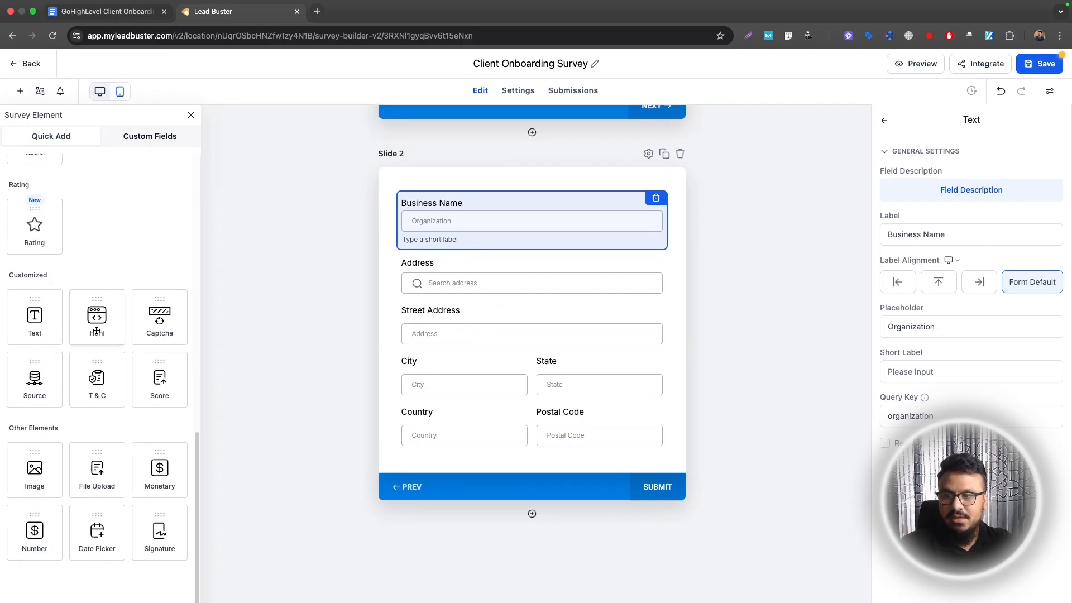
pyautogui.scroll(6, 49, 347)
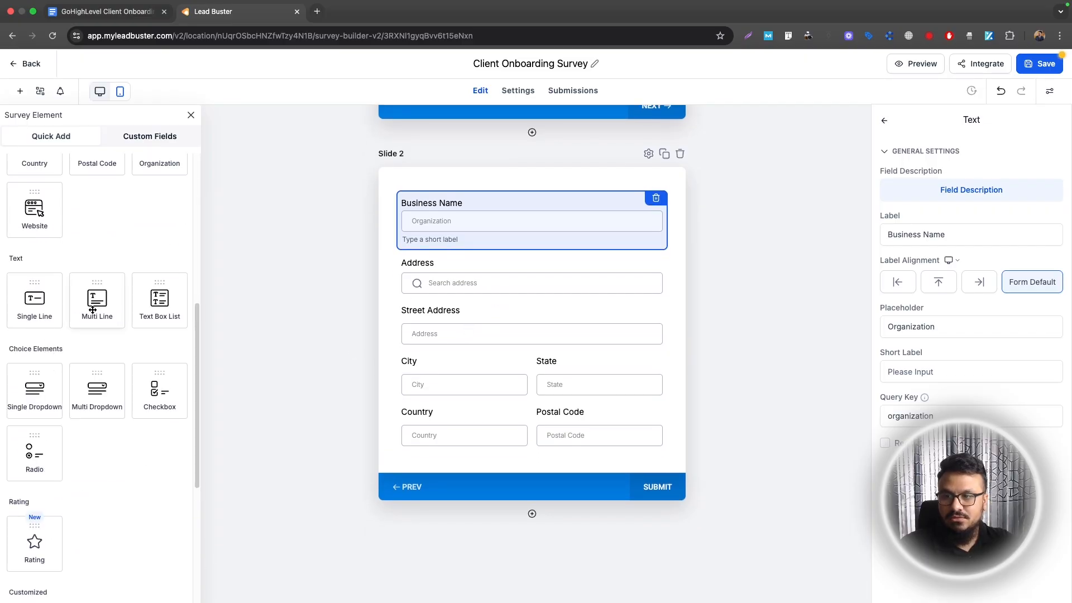
pyautogui.moveTo(43, 308); pyautogui.dragTo(463, 465)
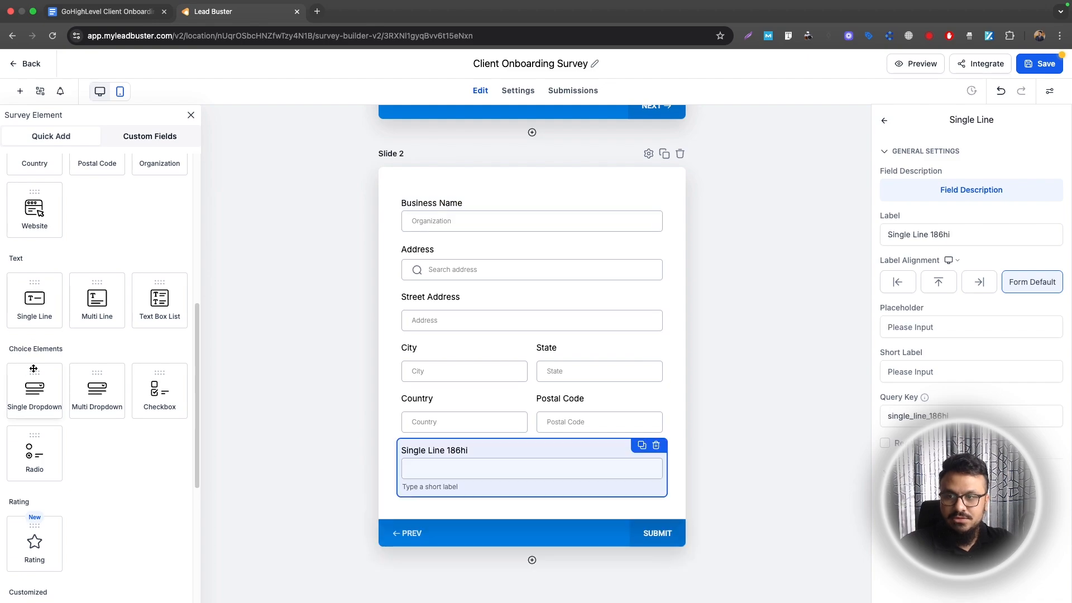
pyautogui.tripleClick(947, 234)
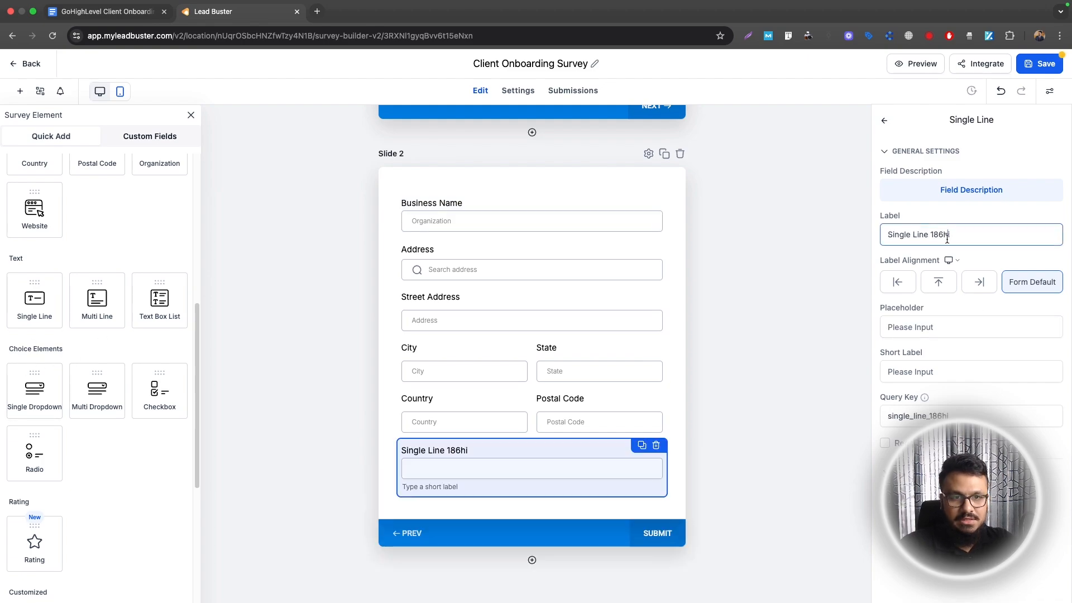
pyautogui.write('Business Phone NUmber')
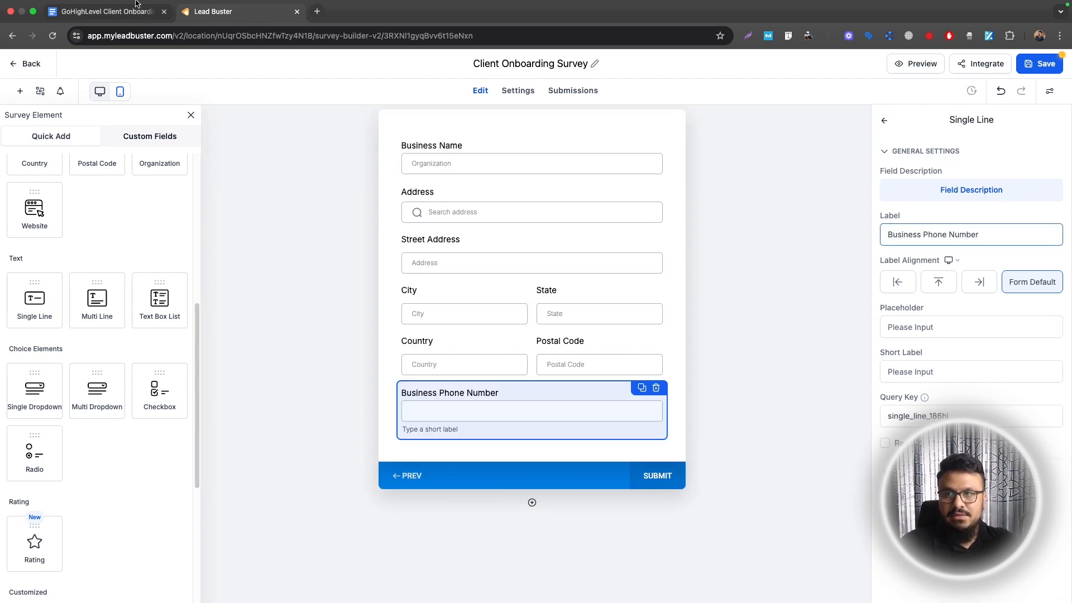
# Add a 'Business Email' text field above the phone field, using the checklist's wording
pyautogui.click(83, 12)
pyautogui.doubleClick(426, 319)
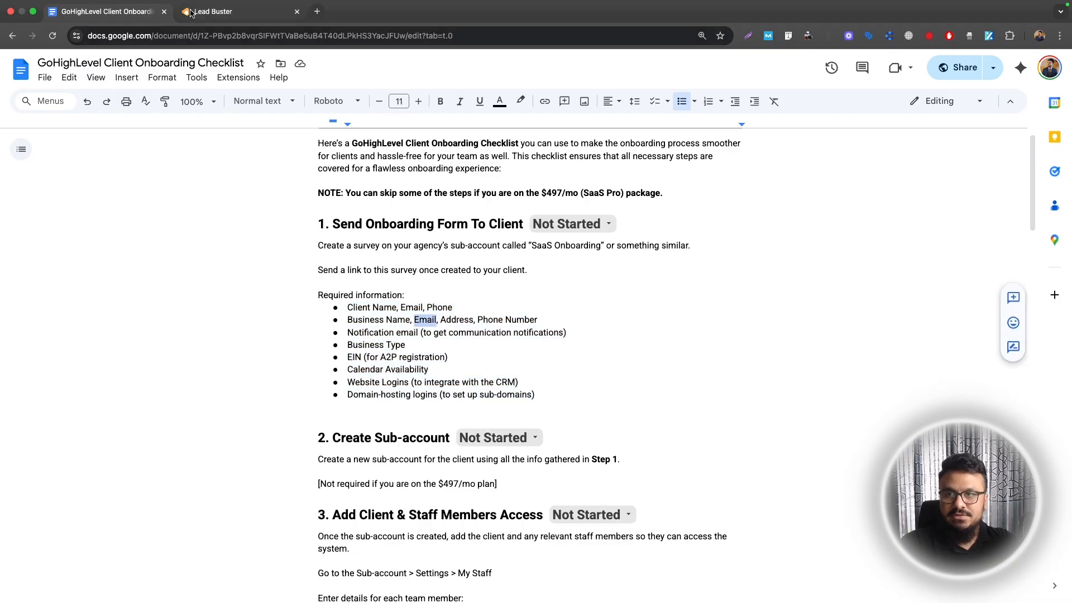
pyautogui.click(218, 11)
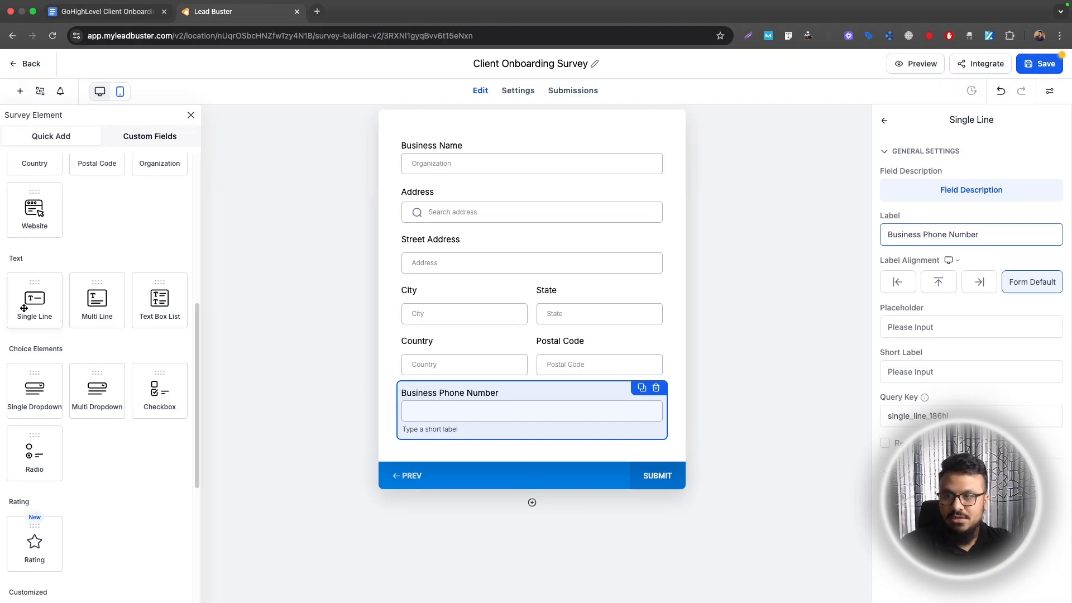
pyautogui.scroll(3, 28, 313)
pyautogui.moveTo(35, 404); pyautogui.dragTo(731, 428)
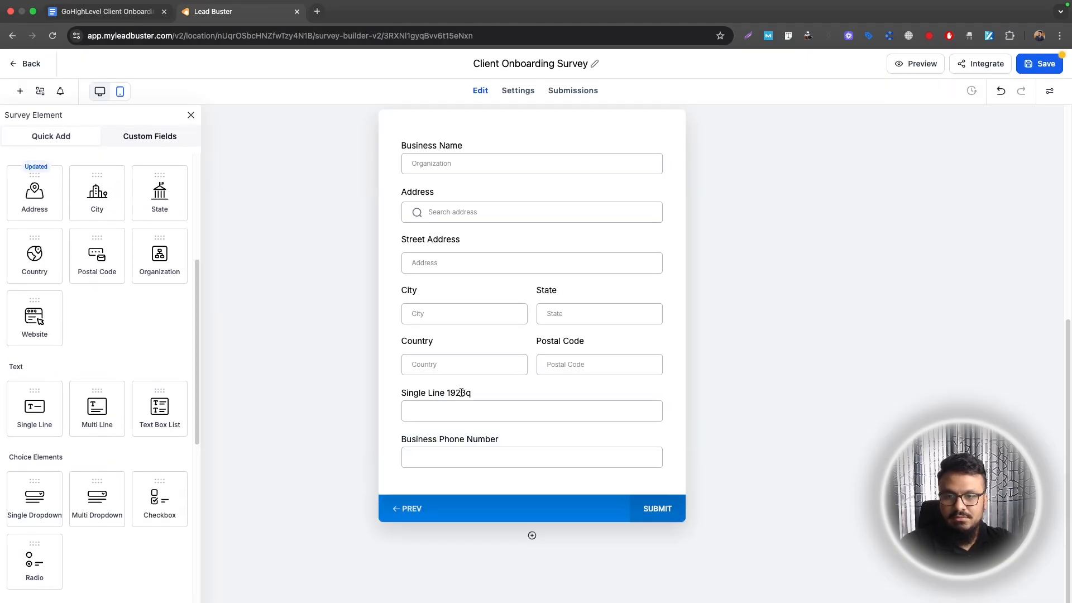
pyautogui.write('Business Email')
pyautogui.click(552, 532)
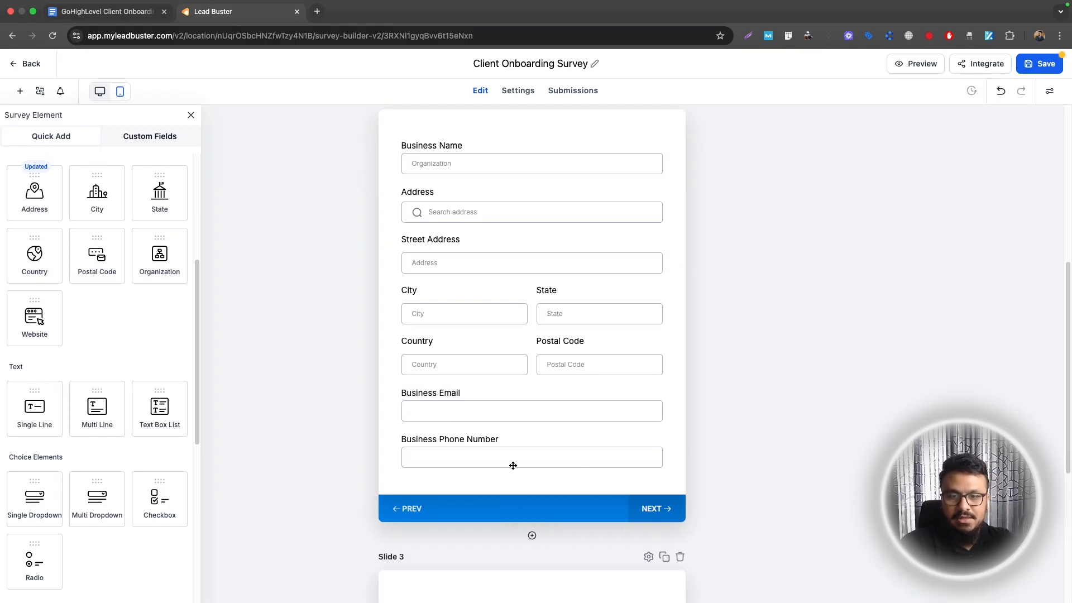
pyautogui.scroll(-5, 479, 209)
pyautogui.click(106, 11)
# Label the Slide 3 field 'What email address would you like to receive lead notifications in?'
pyautogui.moveTo(347, 333); pyautogui.dragTo(418, 334)
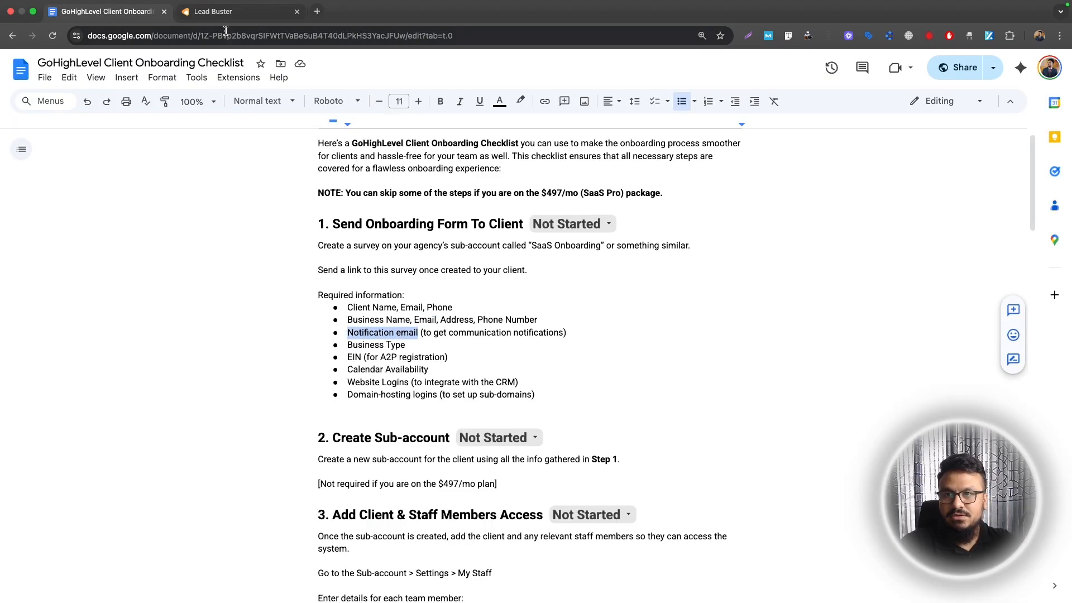
pyautogui.click(225, 18)
pyautogui.write('What ')
pyautogui.write('emai')
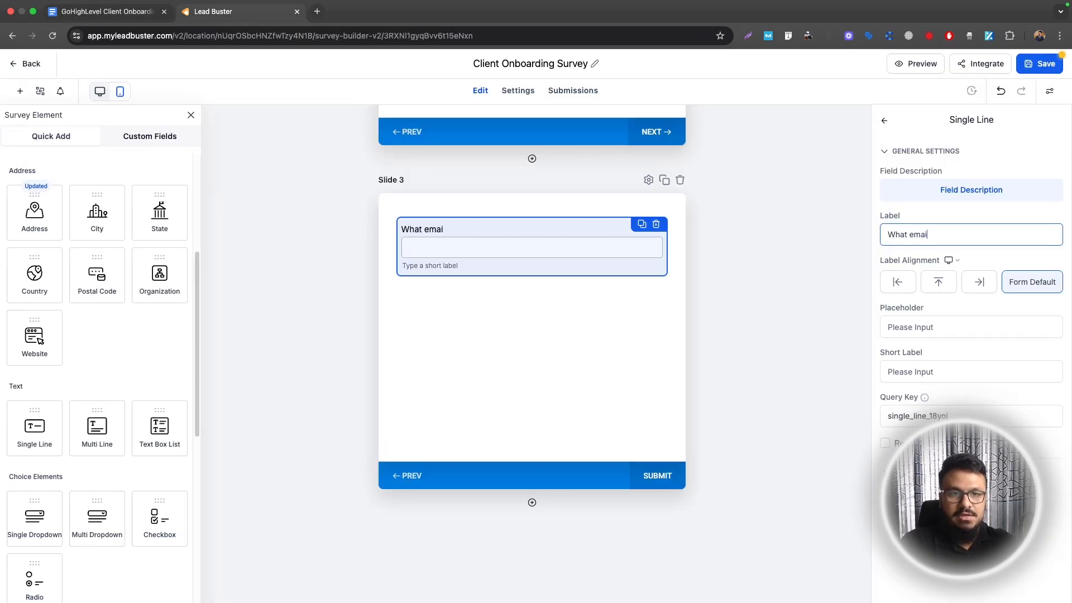
pyautogui.write('l address would you ')
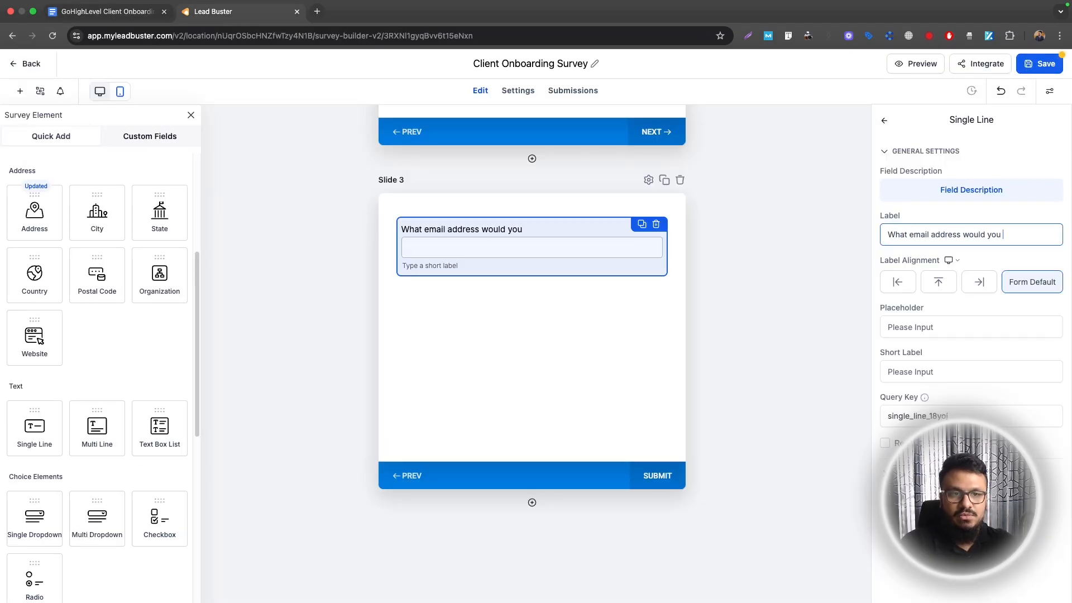
pyautogui.write('like to receive')
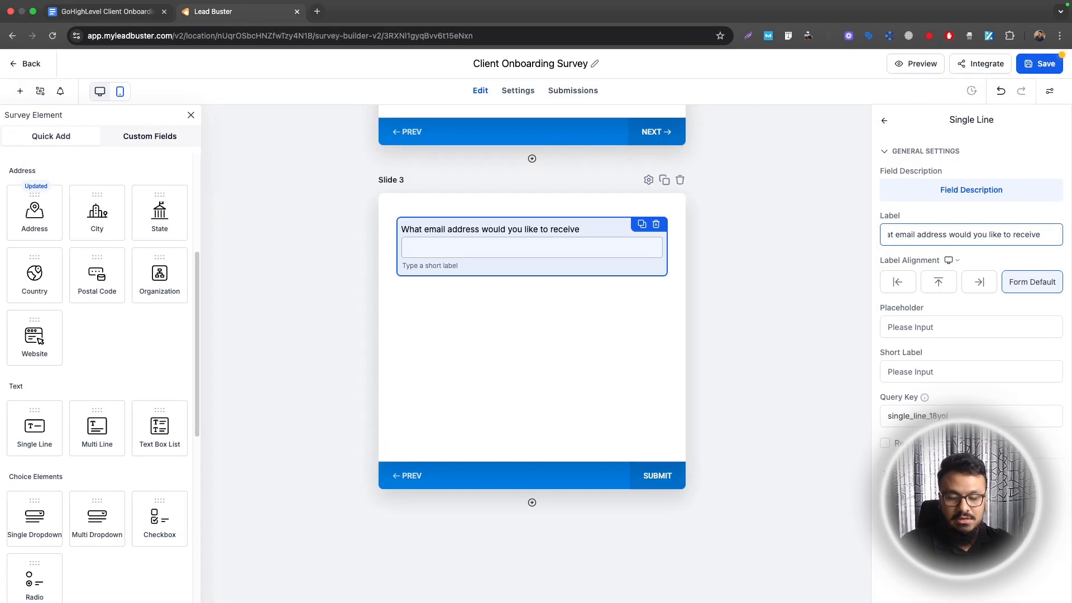
pyautogui.write(' notifications in?')
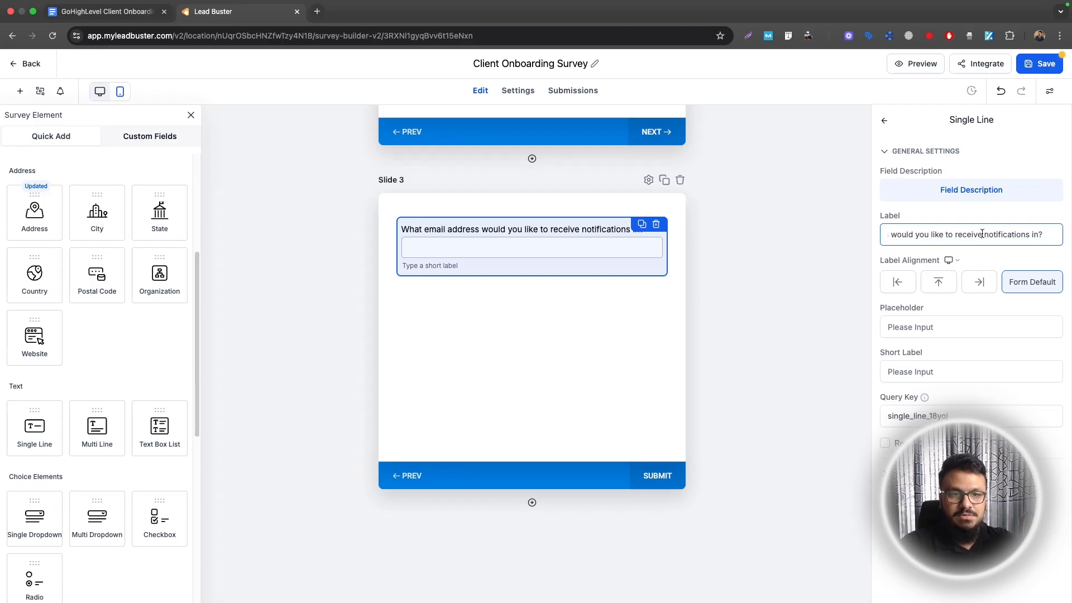
pyautogui.click(984, 235)
pyautogui.write('lead')
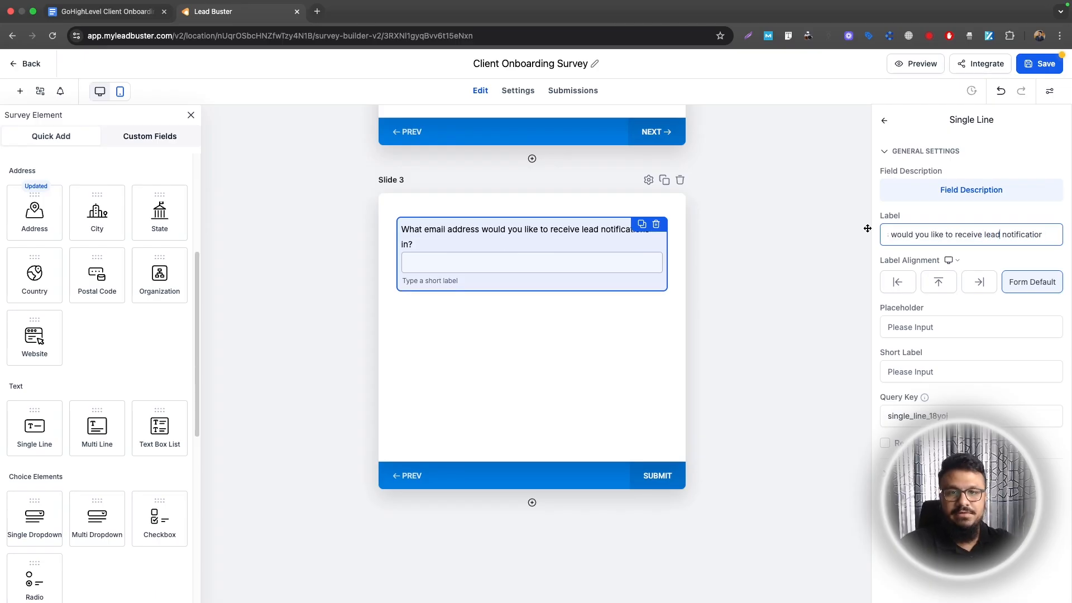
pyautogui.hotkey('ctrl', 'shift', 'Tab')
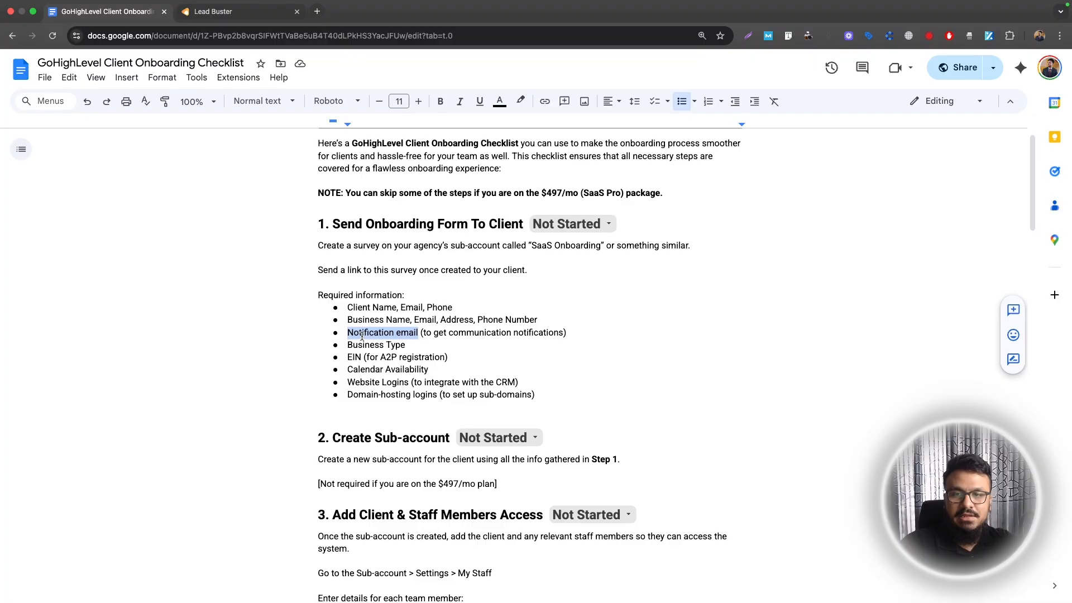
pyautogui.hotkey('ctrl', 'Tab')
pyautogui.scroll(-3, 112, 463)
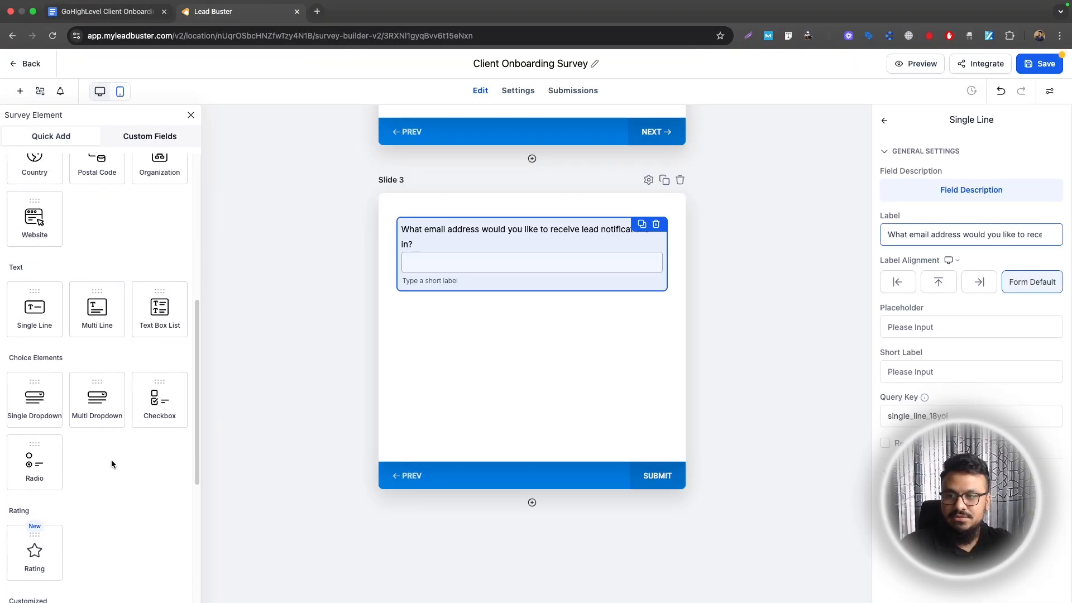
# Add Slide 4 with a dropdown labelled 'Business Type' and placeholder 'Select one'
pyautogui.click(532, 502)
pyautogui.scroll(-5, 522, 436)
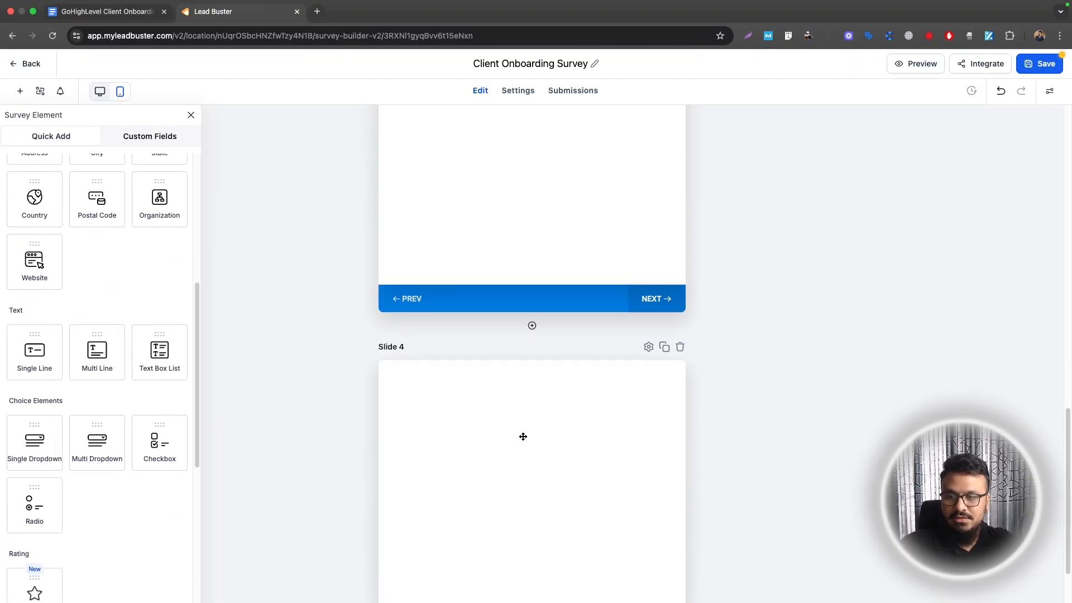
pyautogui.moveTo(52, 451); pyautogui.dragTo(566, 324)
pyautogui.click(566, 324)
pyautogui.tripleClick(945, 258)
pyautogui.write('Business Type')
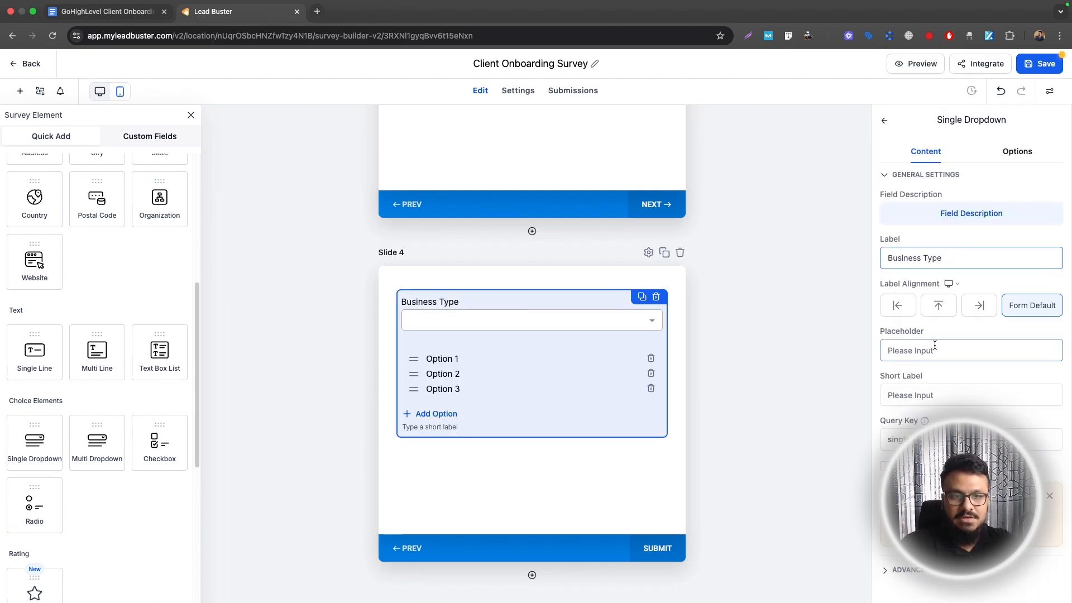
pyautogui.click(935, 350)
pyautogui.write('Select one')
pyautogui.scroll(-1, 949, 347)
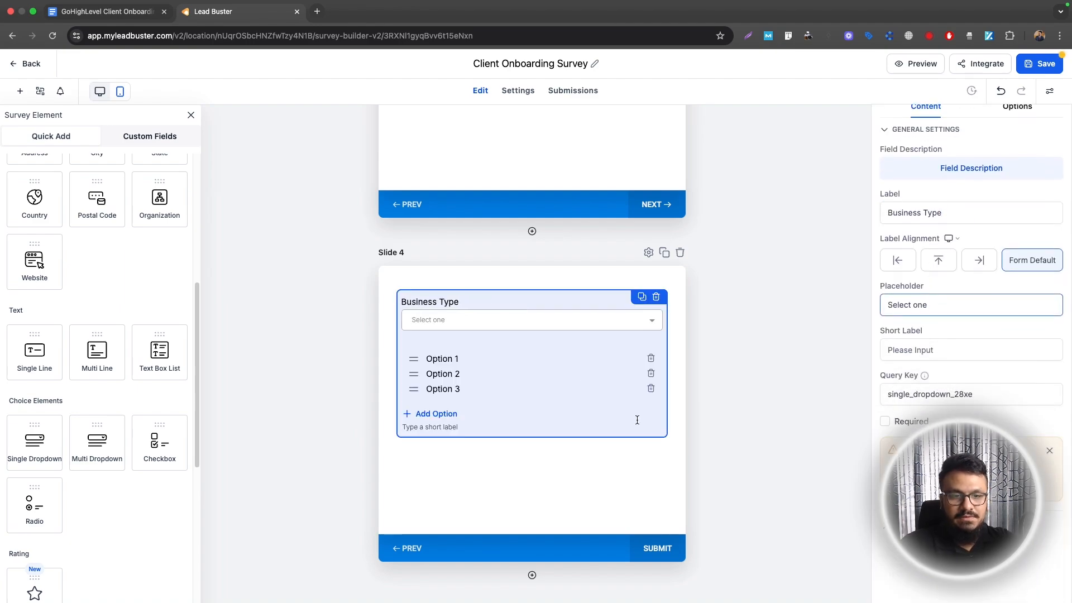
pyautogui.scroll(2, 997, 162)
# Give the dropdown options Home Service Business, Wellness Clinic, Real Estate and Other, and save
pyautogui.click(1017, 152)
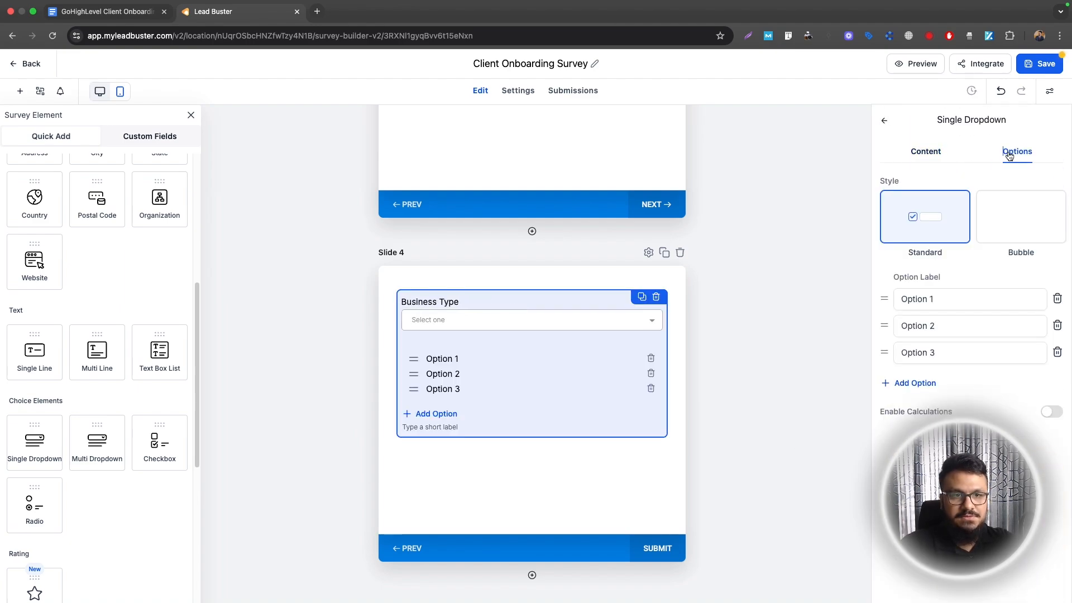
pyautogui.tripleClick(949, 299)
pyautogui.write('Home Service Business')
pyautogui.press('Tab')
pyautogui.write('Wellness Clinic')
pyautogui.press('Tab')
pyautogui.write('Real Estate')
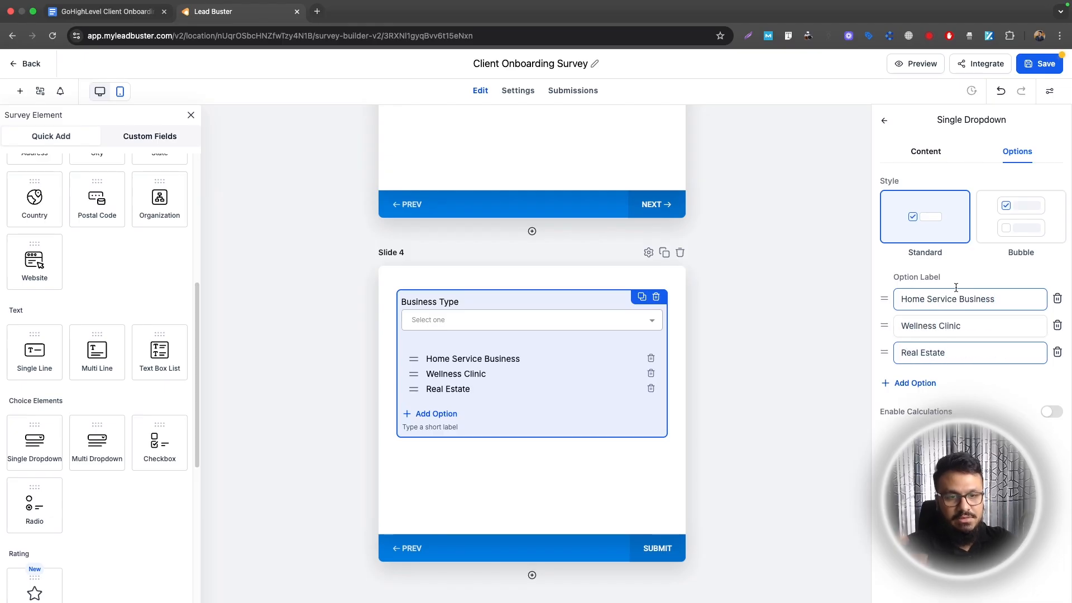
pyautogui.click(913, 383)
pyautogui.write('Other')
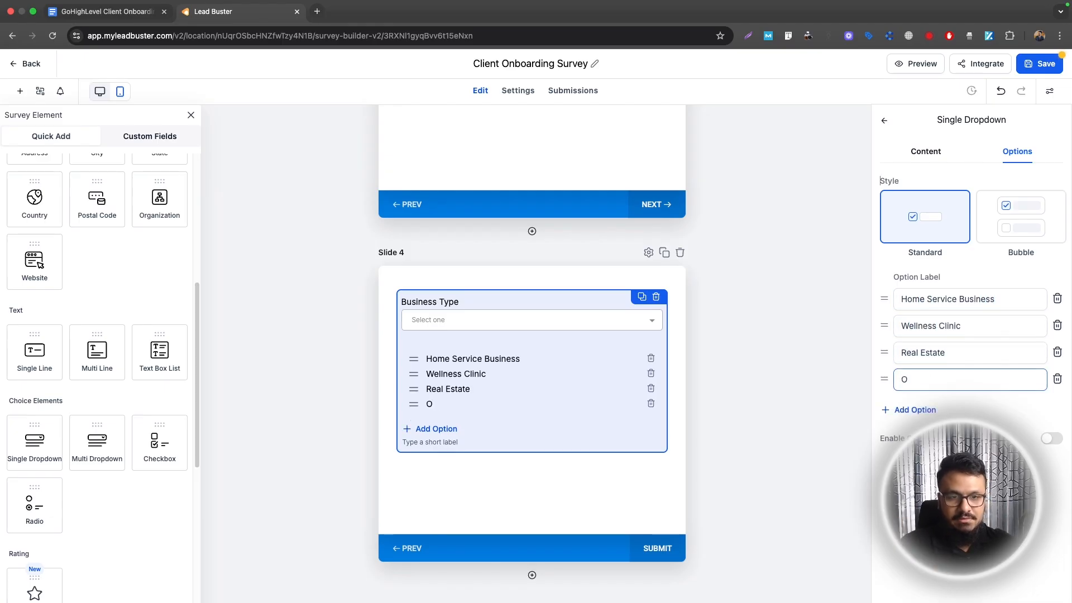
pyautogui.click(1037, 66)
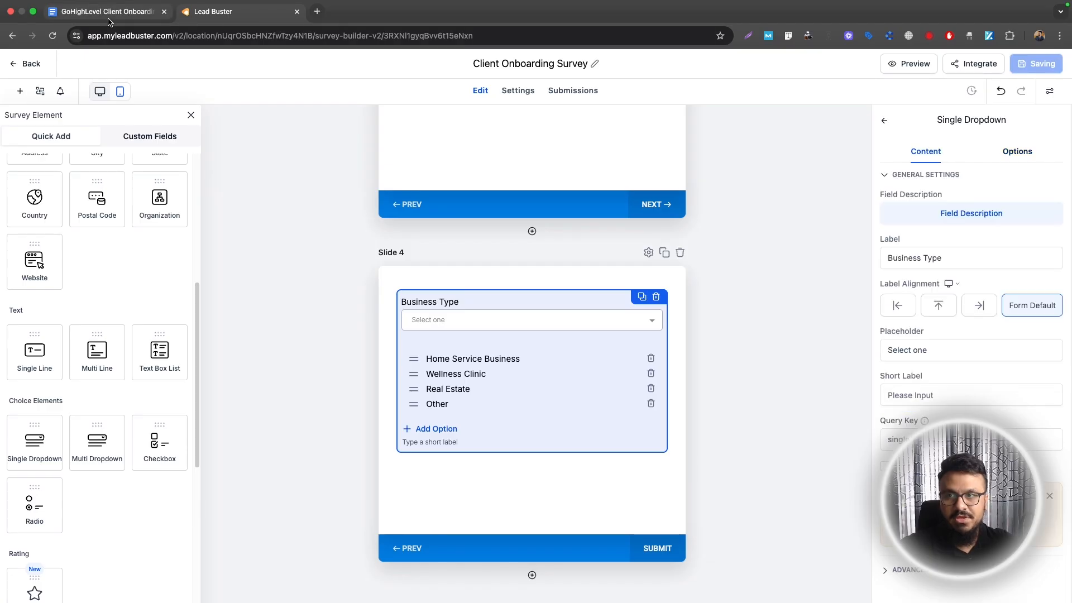
pyautogui.click(106, 11)
pyautogui.doubleClick(354, 358)
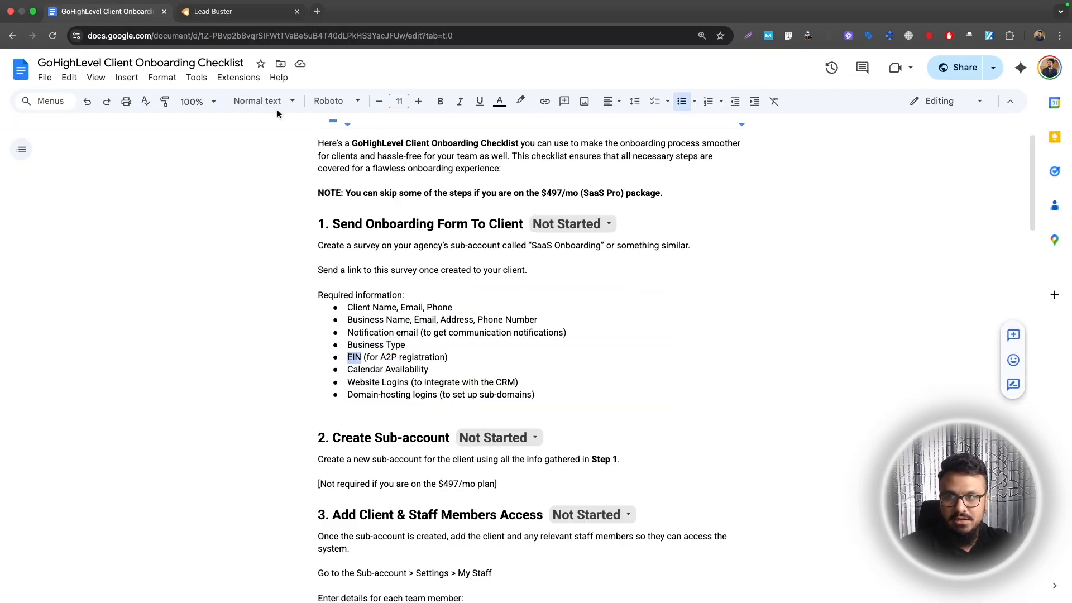
# Add Slide 5 asking 'For US Phone Number verification, please enter your EIN number'
pyautogui.click(218, 11)
pyautogui.click(532, 503)
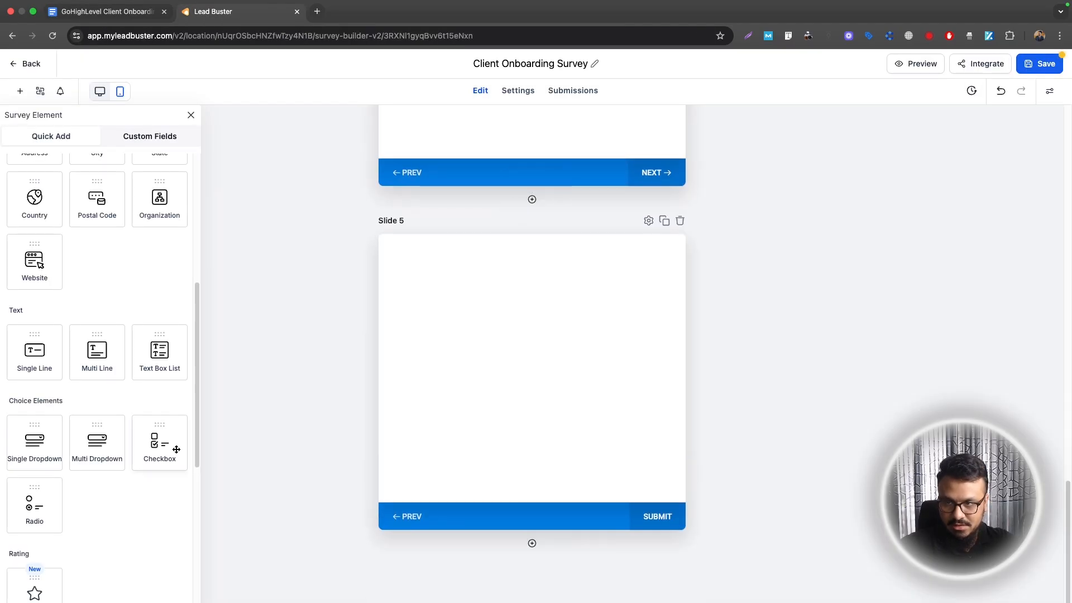
pyautogui.moveTo(34, 365); pyautogui.dragTo(533, 375)
pyautogui.write('For US')
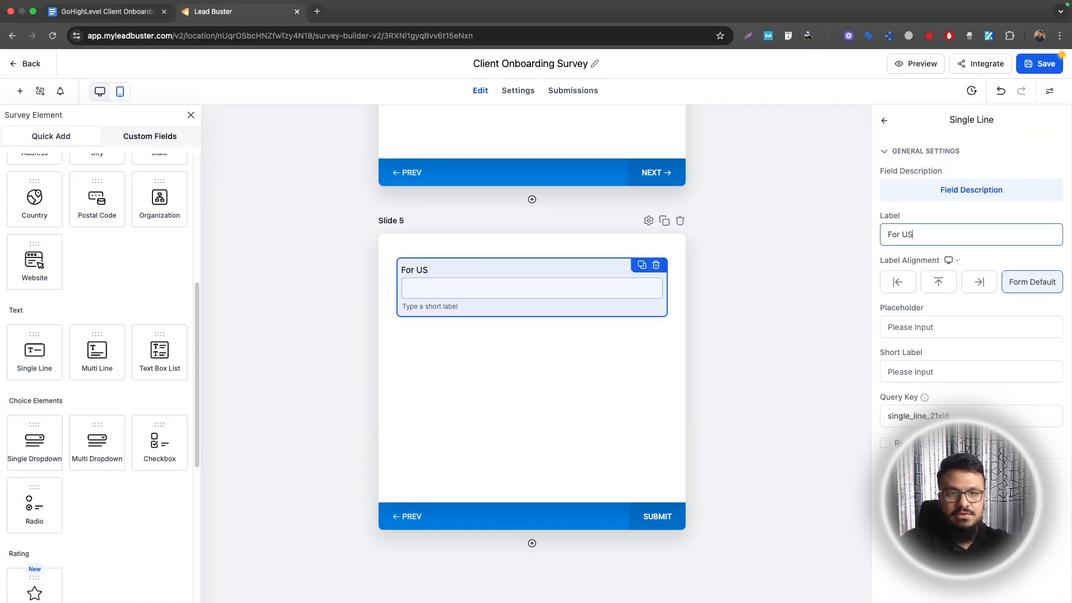
pyautogui.write(' Phone Number verification, please enter your EIN number')
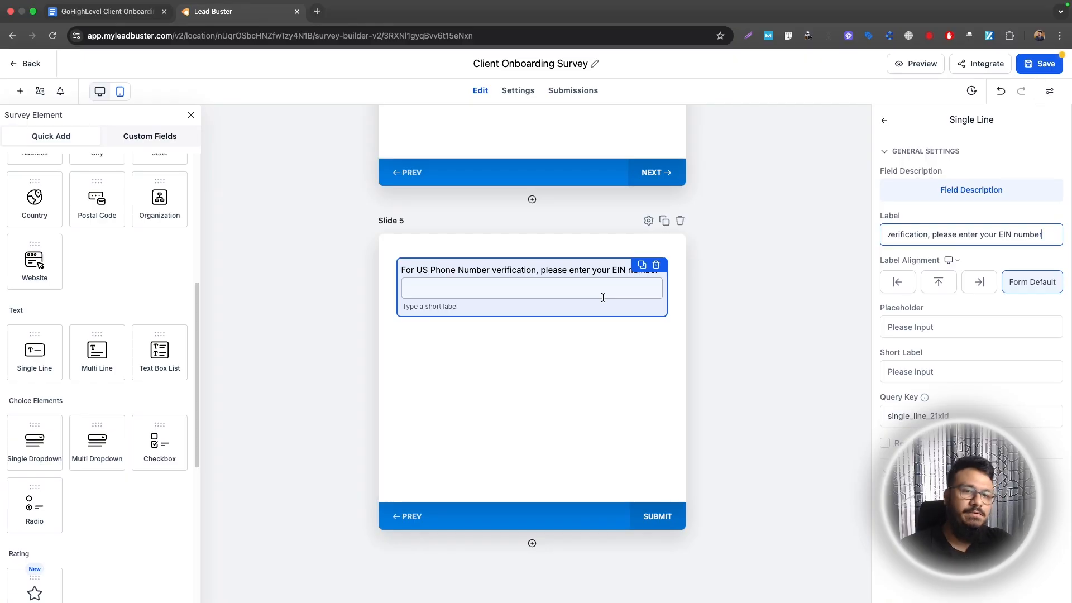
# Add Slide 6 with a multi-line 'Enter Your Calendar Availability' field asking which weekly times suit the client
pyautogui.click(532, 543)
pyautogui.click(109, 13)
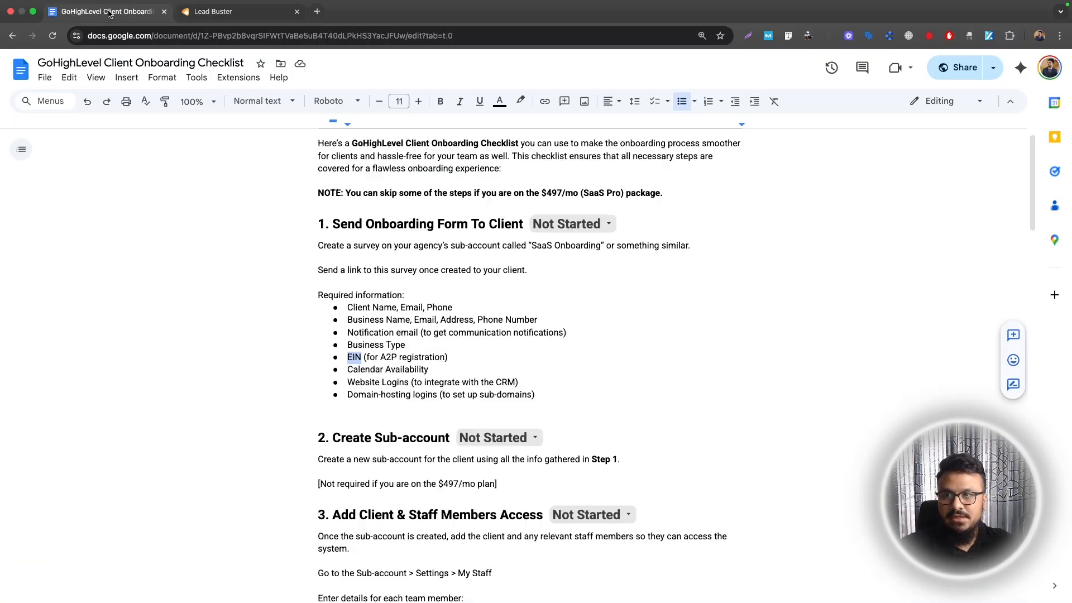
pyautogui.moveTo(349, 370); pyautogui.dragTo(423, 367)
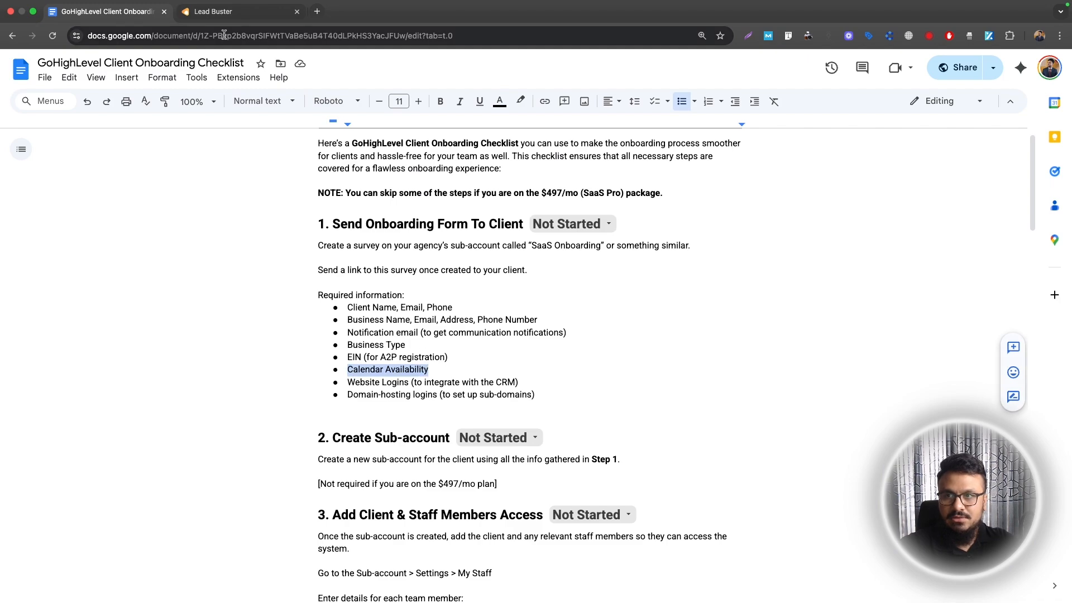
pyautogui.click(217, 12)
pyautogui.moveTo(595, 350); pyautogui.dragTo(595, 350)
pyautogui.click(494, 304)
pyautogui.write('Enter You')
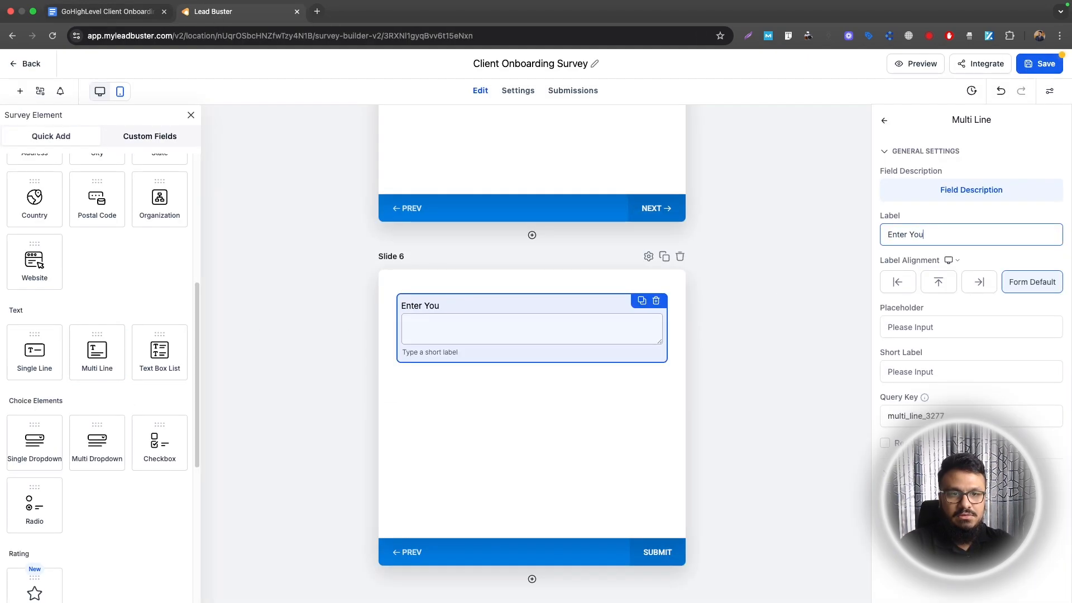
pyautogui.write('r Calendar Availability')
pyautogui.click(968, 326)
pyautogui.write('For calendar slots, please s')
pyautogui.press('BackSpace')
pyautogui.write('enter what times in ')
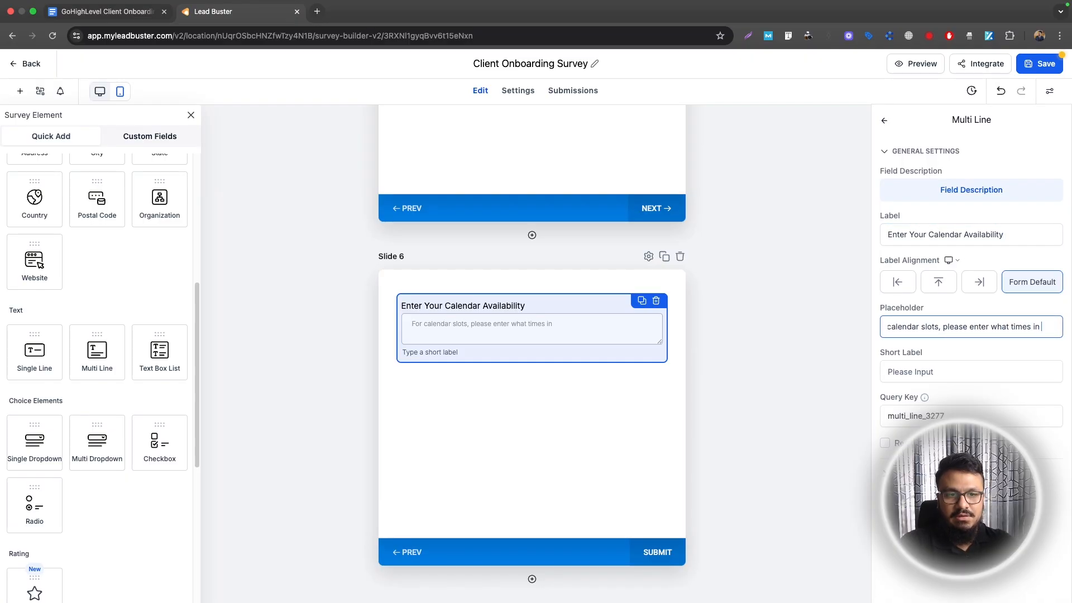
pyautogui.write('the week are you available?')
pyautogui.scroll(-2, 533, 391)
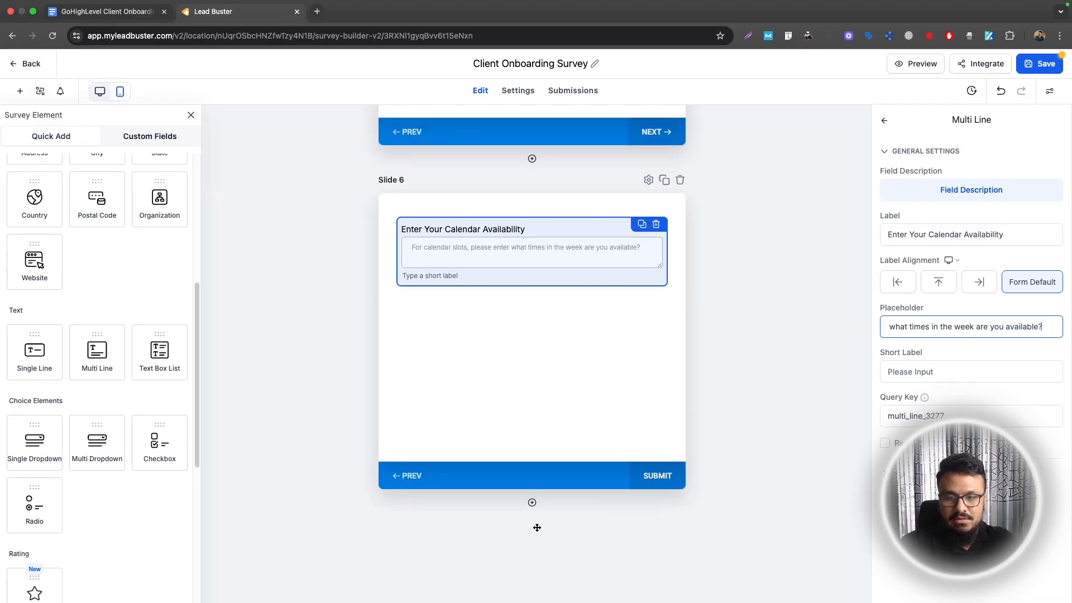
# Add Slide 7 with a multi-line website logins question and placeholder 'Enter login details here'
pyautogui.click(532, 579)
pyautogui.click(106, 11)
pyautogui.moveTo(348, 380); pyautogui.dragTo(408, 380)
pyautogui.hotkey('ctrl', 'Tab')
pyautogui.moveTo(99, 363); pyautogui.dragTo(462, 242)
pyautogui.click(462, 241)
pyautogui.tripleClick(970, 237)
pyautogui.write('In order to integrate our CRM with your website, enter your Website Logins')
pyautogui.press('BackSpace')
pyautogui.press('BackSpace')
pyautogui.press('BackSpace')
pyautogui.press('BackSpace')
pyautogui.press('BackSpace')
pyautogui.press('BackSpace')
pyautogui.press('BackSpace')
pyautogui.press('BackSpace')
pyautogui.press('BackSpace')
pyautogui.press('BackSpace')
pyautogui.press('BackSpace')
pyautogui.press('BackSpace')
pyautogui.press('BackSpace')
pyautogui.press('BackSpace')
pyautogui.write('website logins')
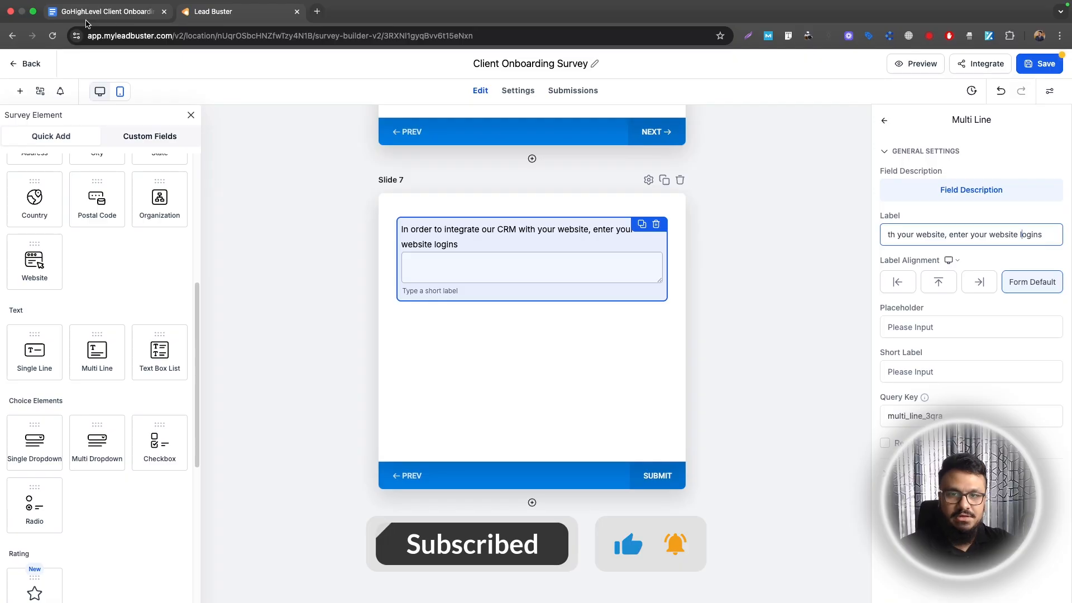
pyautogui.click(956, 323)
pyautogui.write('Enter login')
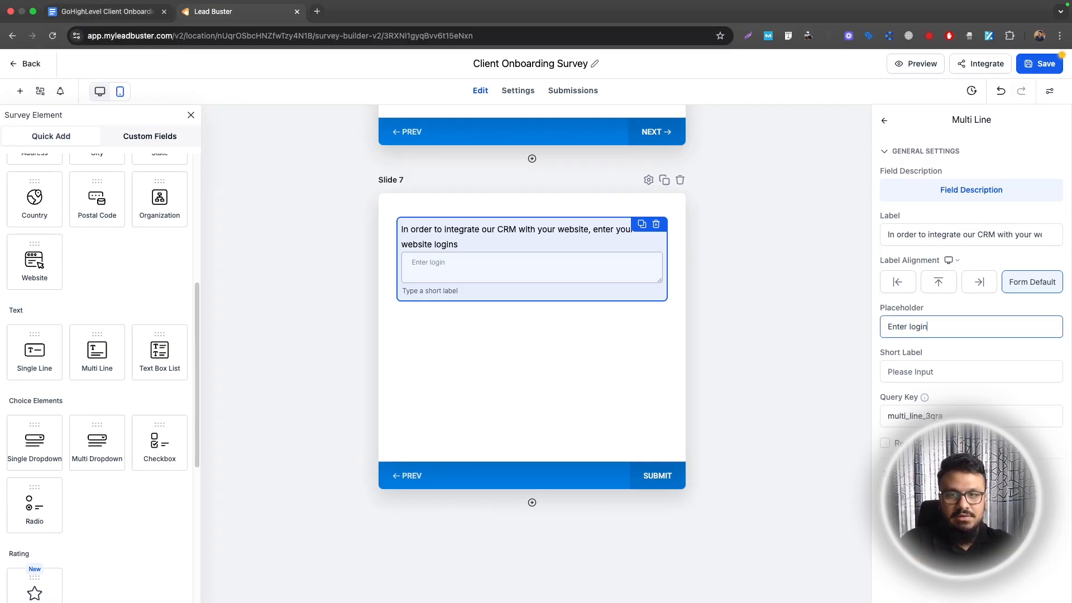
pyautogui.write(' details here')
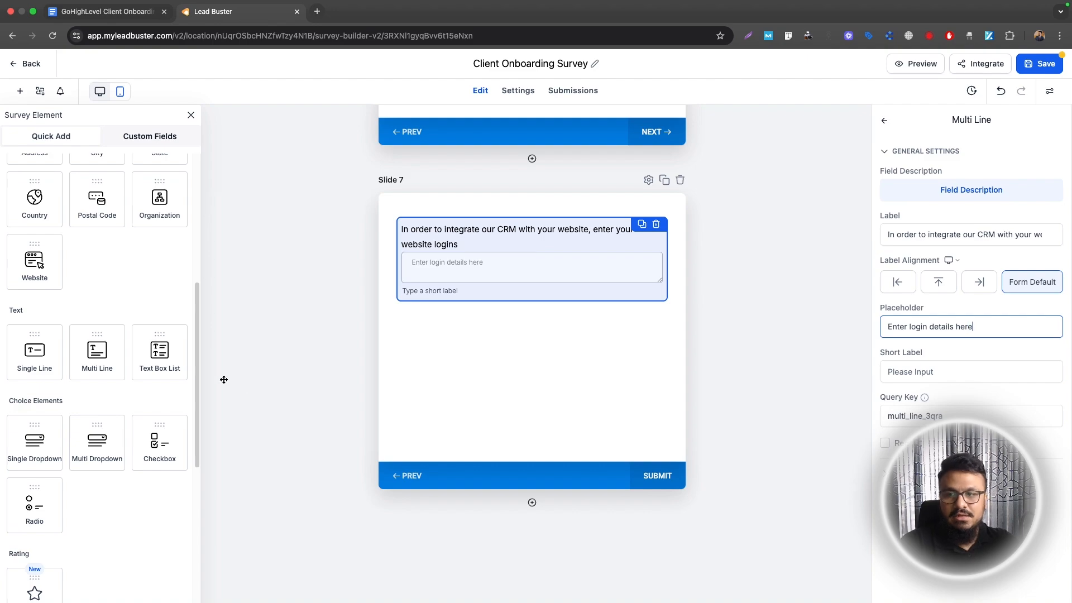
# Add a 16 px text note below stating the information is 100% secure
pyautogui.scroll(6, 71, 390)
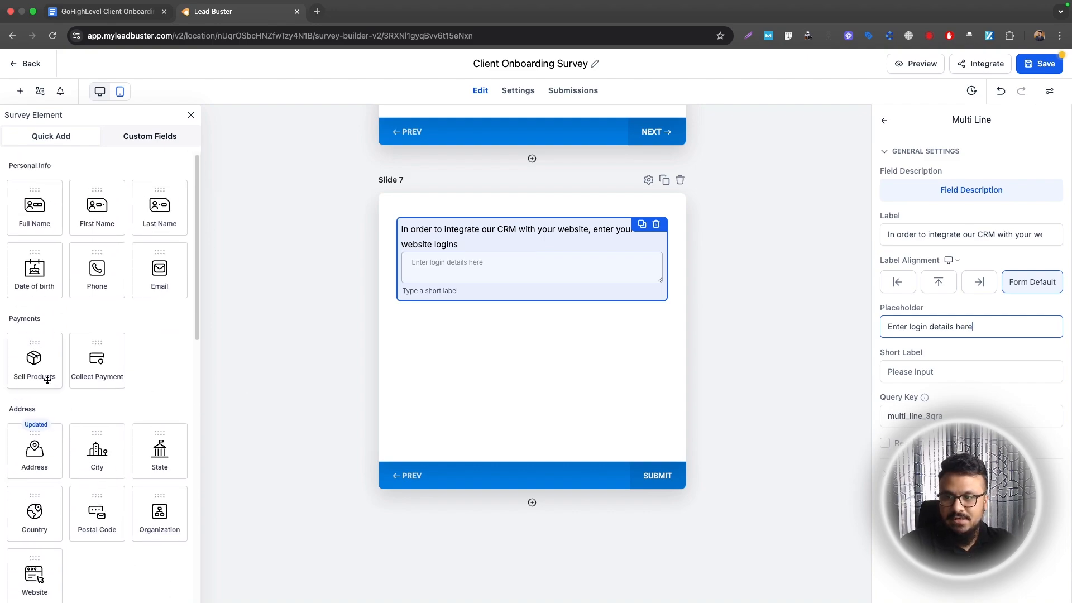
pyautogui.scroll(-10, 98, 401)
pyautogui.moveTo(34, 440); pyautogui.dragTo(496, 325)
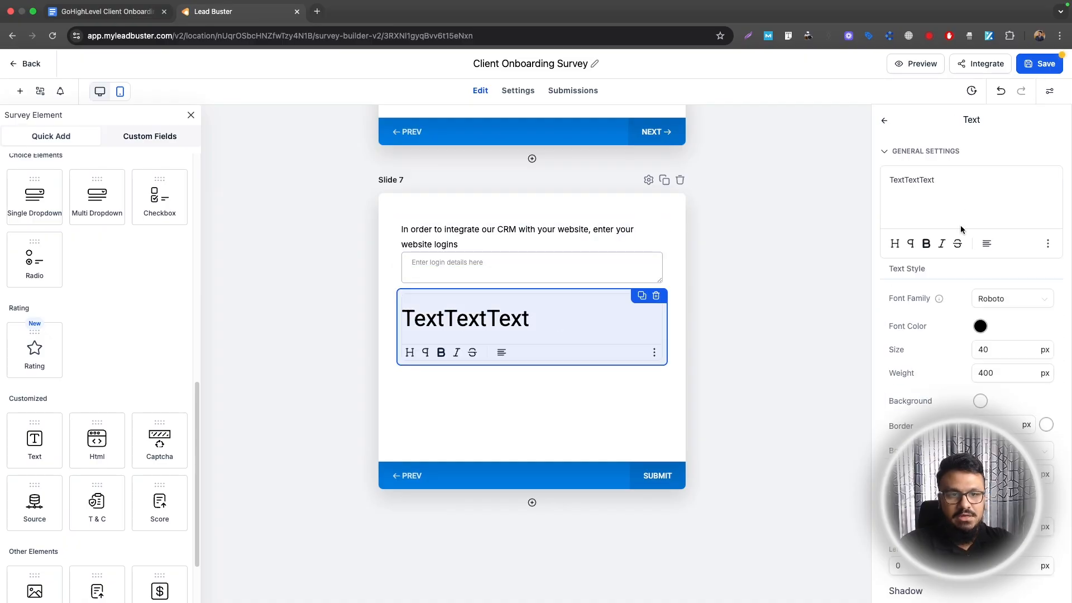
pyautogui.tripleClick(955, 180)
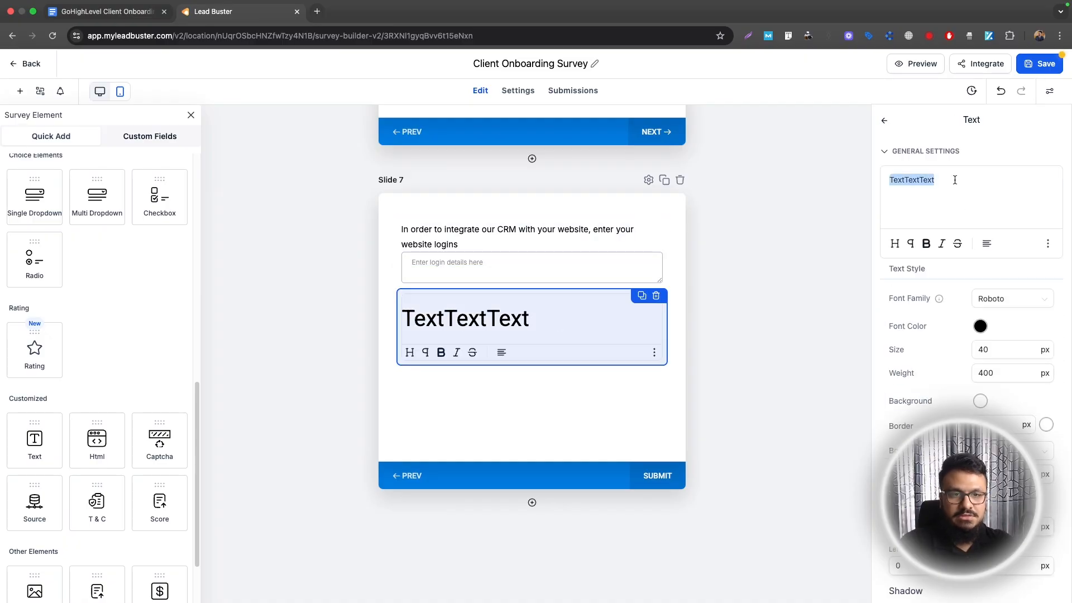
pyautogui.write('** Your information is 100% secure')
pyautogui.doubleClick(986, 349)
pyautogui.write('16')
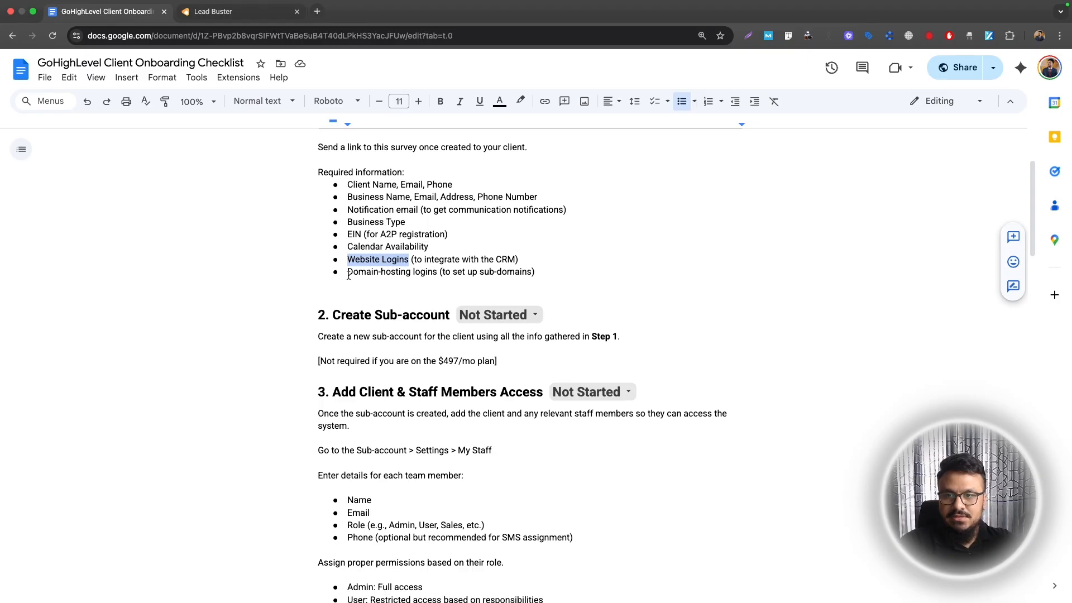
pyautogui.moveTo(348, 275); pyautogui.dragTo(438, 274)
pyautogui.click(240, 12)
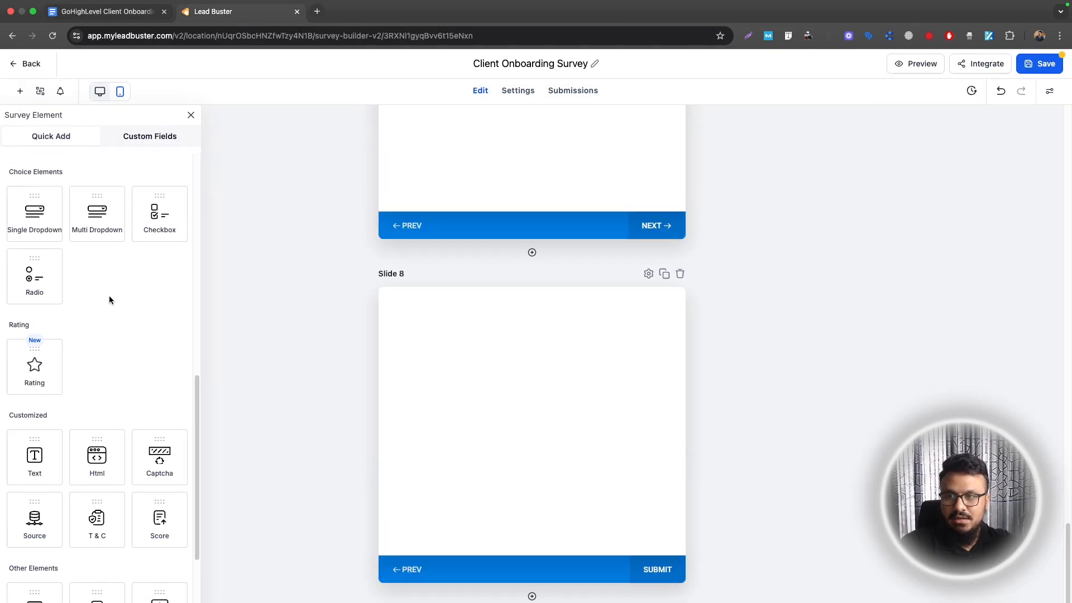
# Add a Slide 8 multi-line question asking for domain/hosting provider logins to integrate funnels
pyautogui.moveTo(97, 213); pyautogui.dragTo(440, 383)
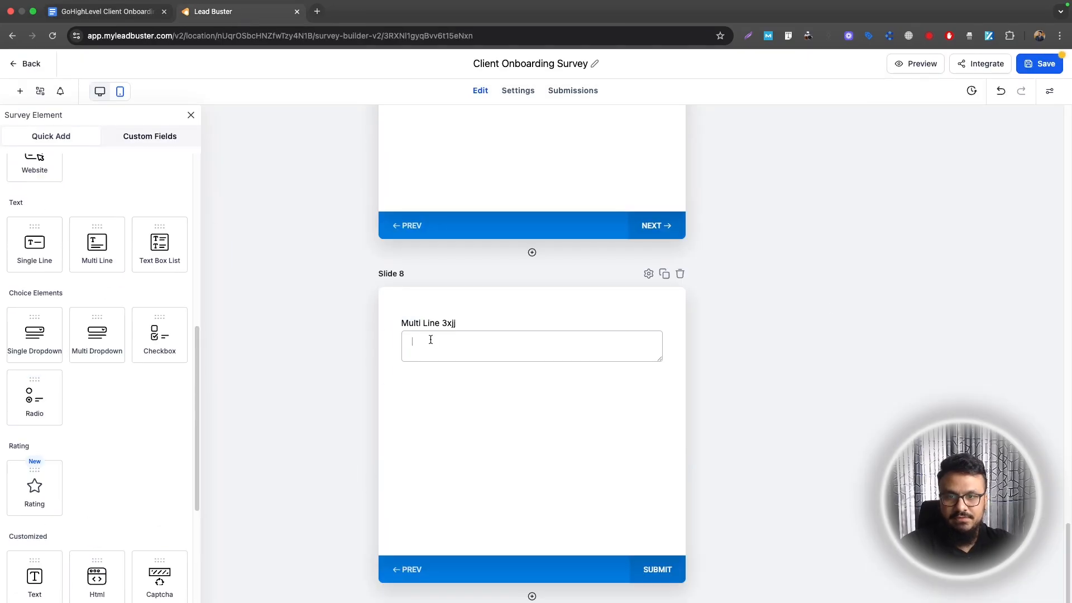
pyautogui.click(530, 346)
pyautogui.tripleClick(952, 235)
pyautogui.write('In order to integrate our funnels, please enter your domain/hosting provider logins')
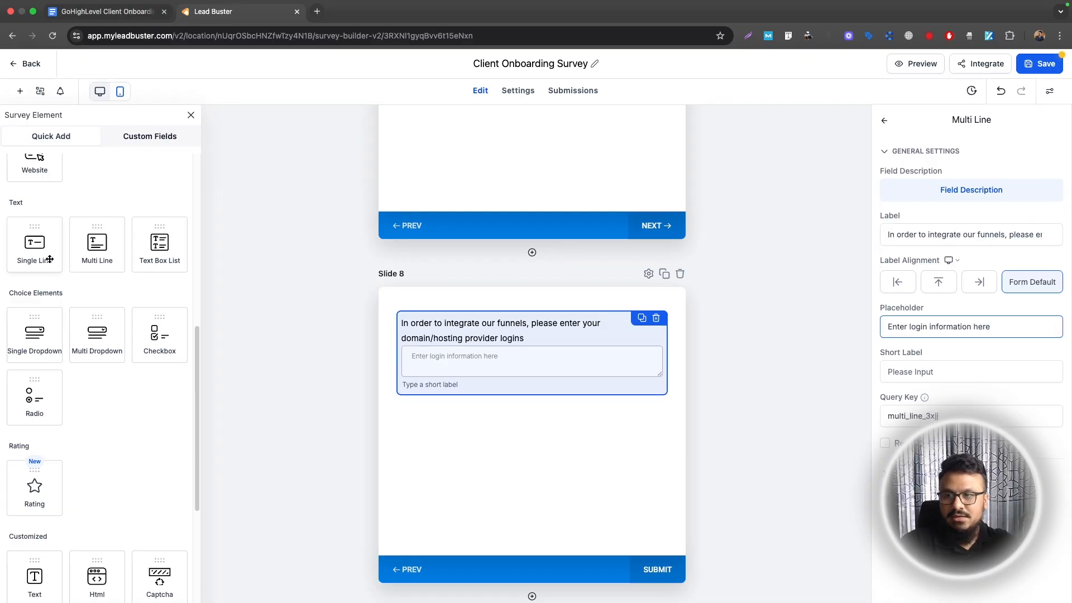
# Add a centred 16 px '100% secure' note beneath it and save the survey
pyautogui.scroll(3, 93, 274)
pyautogui.scroll(2, 93, 279)
pyautogui.scroll(-10, 93, 284)
pyautogui.moveTo(35, 317); pyautogui.dragTo(617, 440)
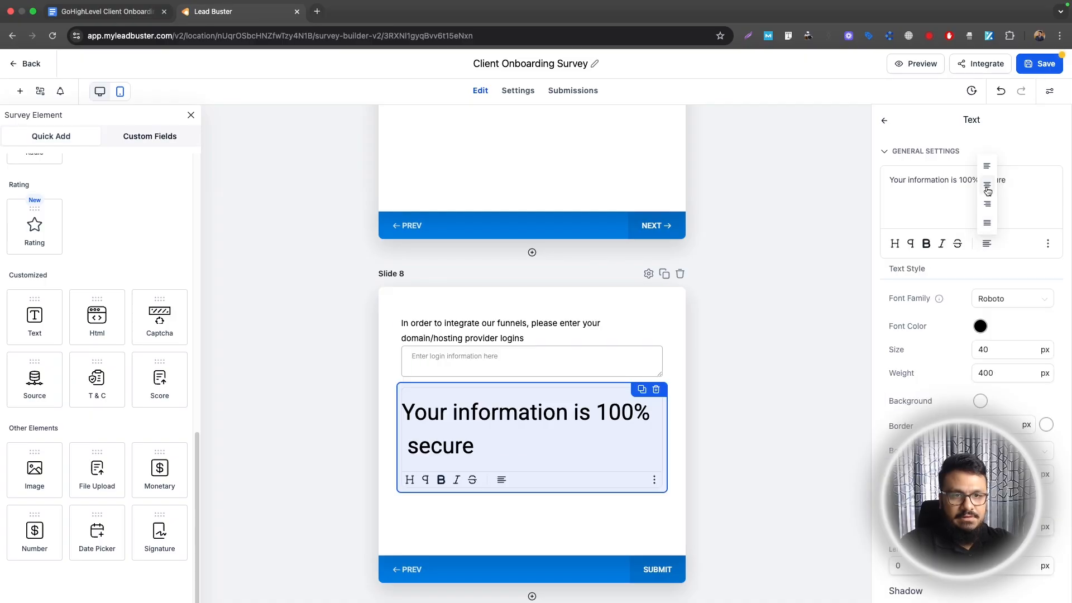
pyautogui.click(987, 191)
pyautogui.doubleClick(983, 350)
pyautogui.write('16')
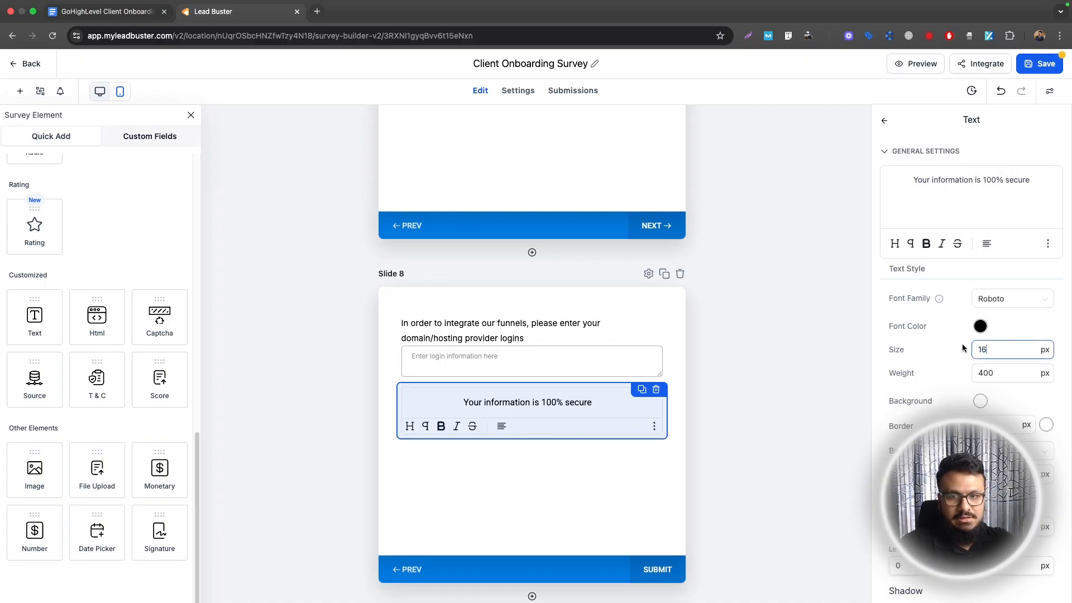
pyautogui.click(1032, 69)
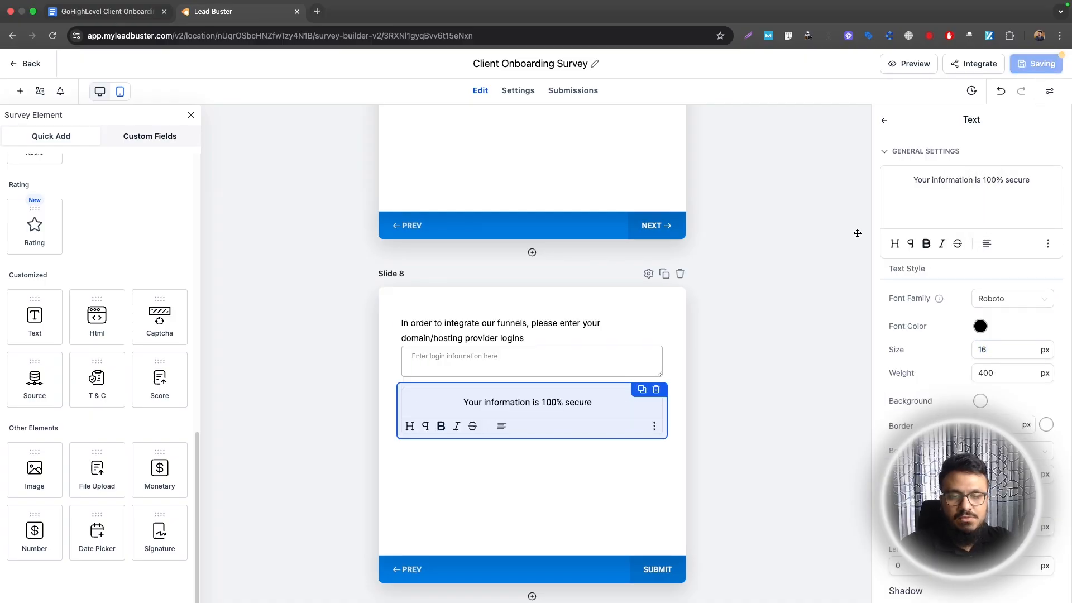
pyautogui.scroll(20, 529, 303)
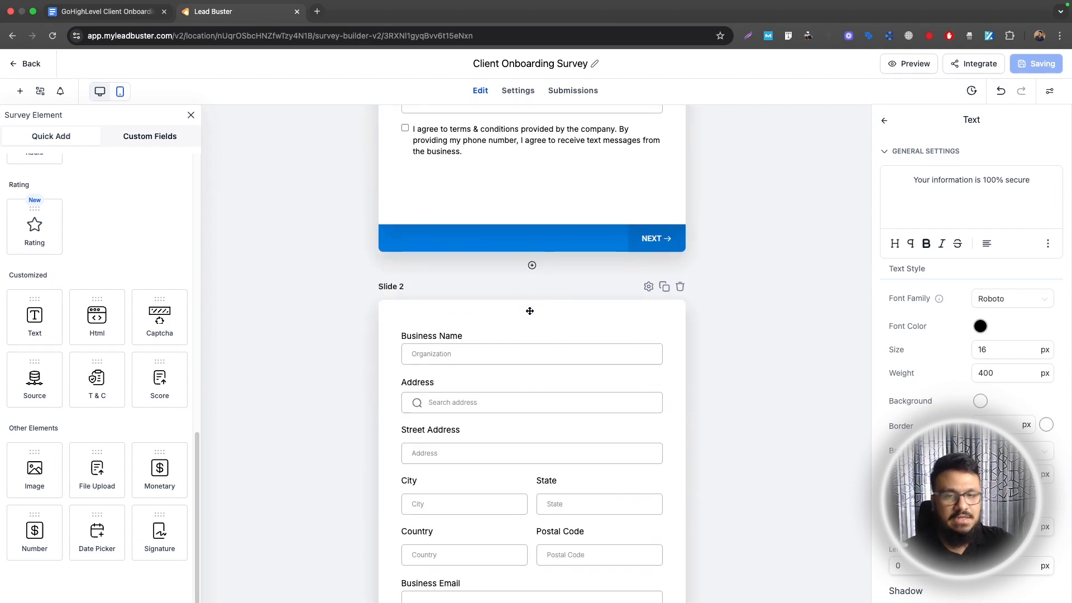
# Make the notification email question in the Client Onboarding Survey required
pyautogui.scroll(-20, 564, 336)
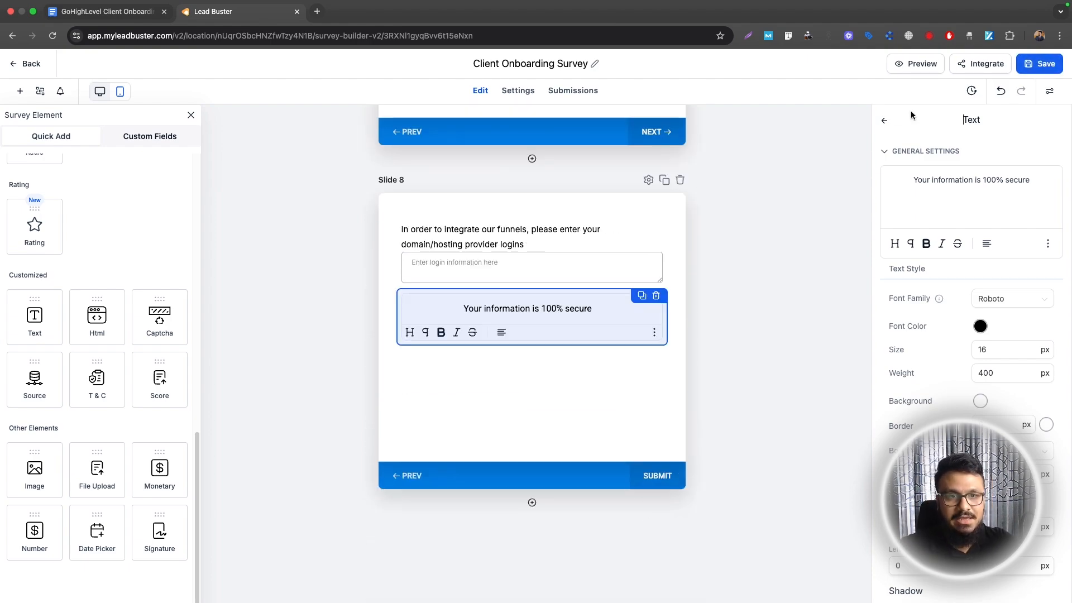
pyautogui.click(886, 122)
pyautogui.scroll(20, 639, 284)
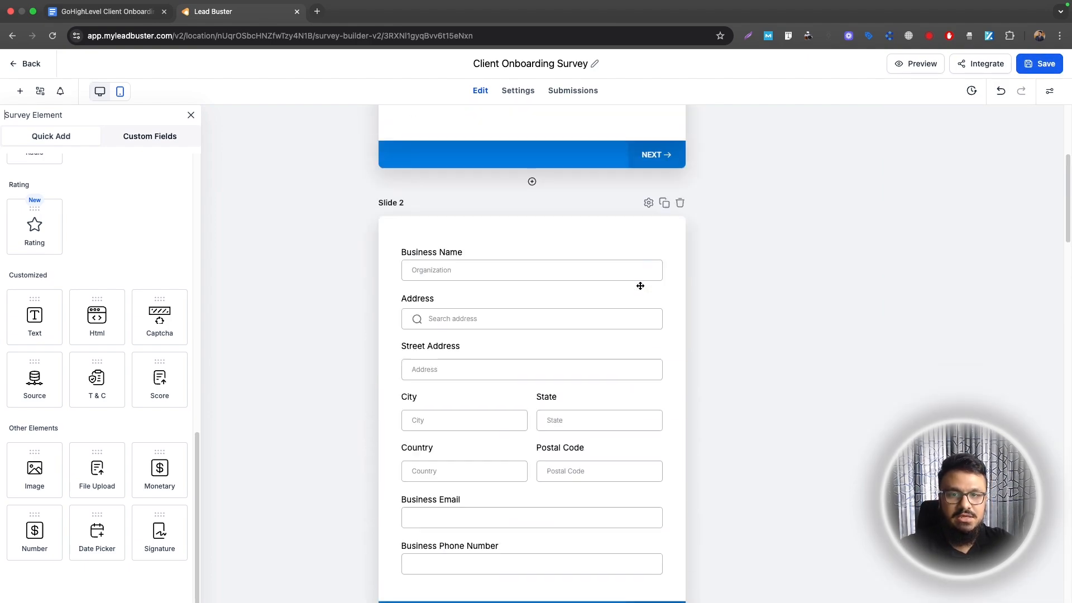
pyautogui.scroll(-12, 641, 286)
pyautogui.scroll(2, 635, 285)
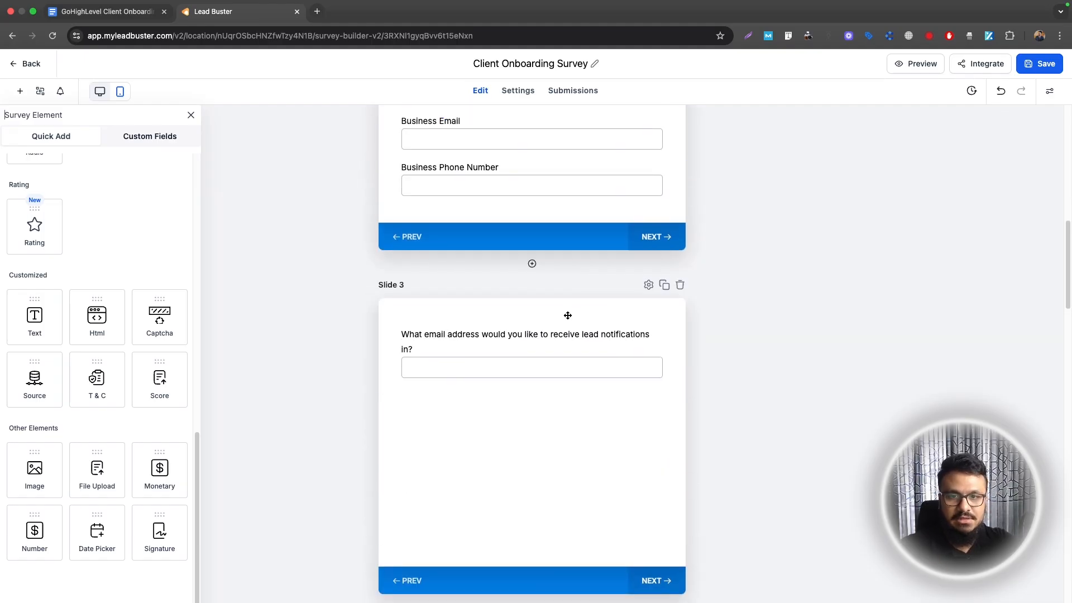
pyautogui.click(566, 331)
pyautogui.click(885, 443)
# Review the settings of the Business Type, EIN and Slide 6 calendar availability questions
pyautogui.scroll(-6, 494, 392)
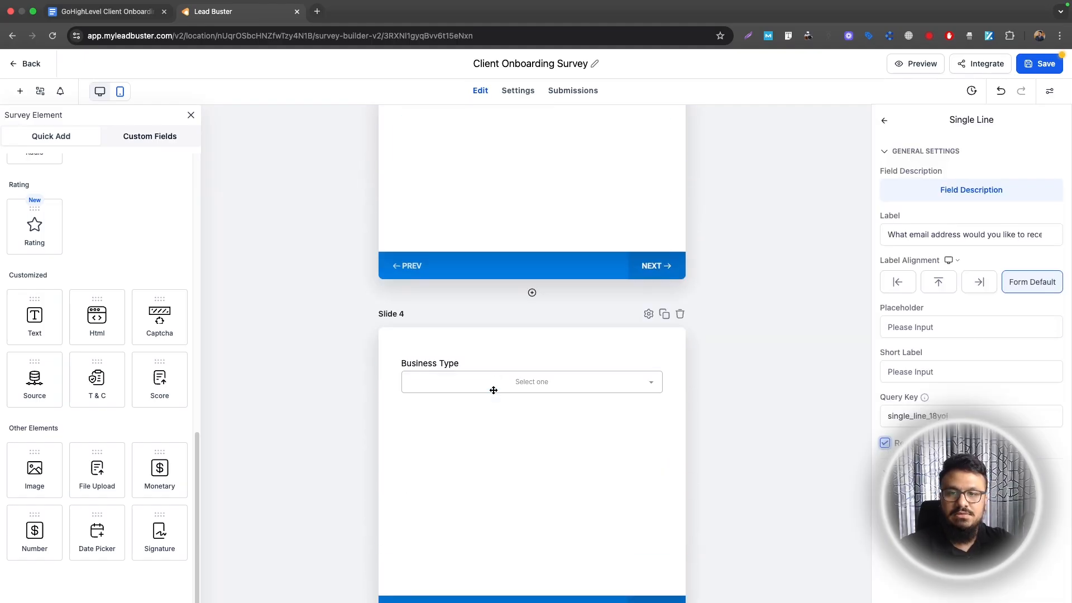
pyautogui.scroll(-2, 495, 392)
pyautogui.click(463, 245)
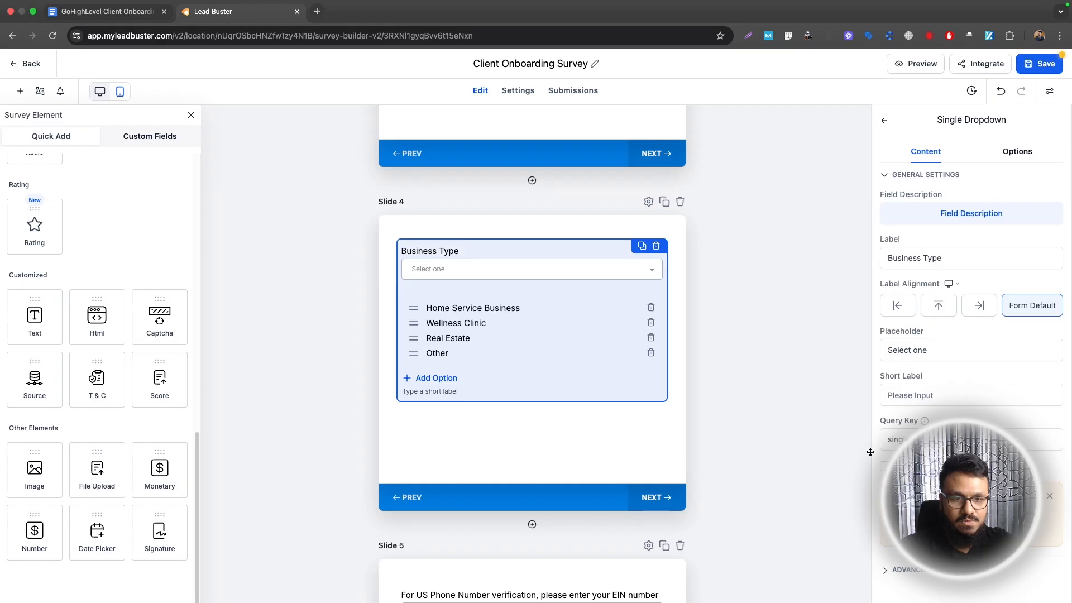
pyautogui.scroll(-3, 451, 414)
pyautogui.click(451, 413)
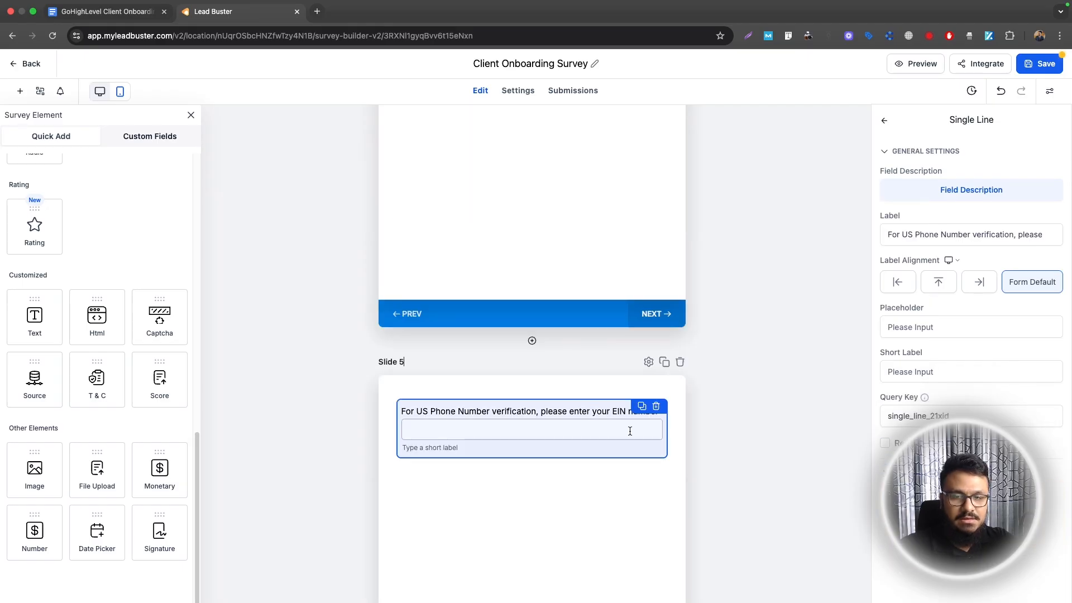
pyautogui.scroll(-5, 630, 431)
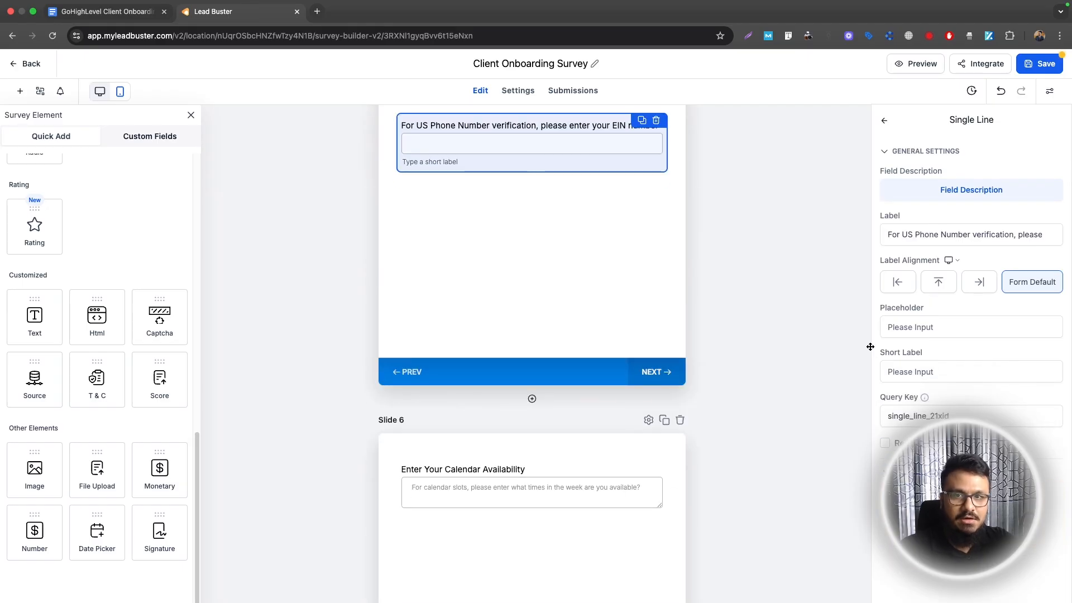
pyautogui.scroll(1, 726, 313)
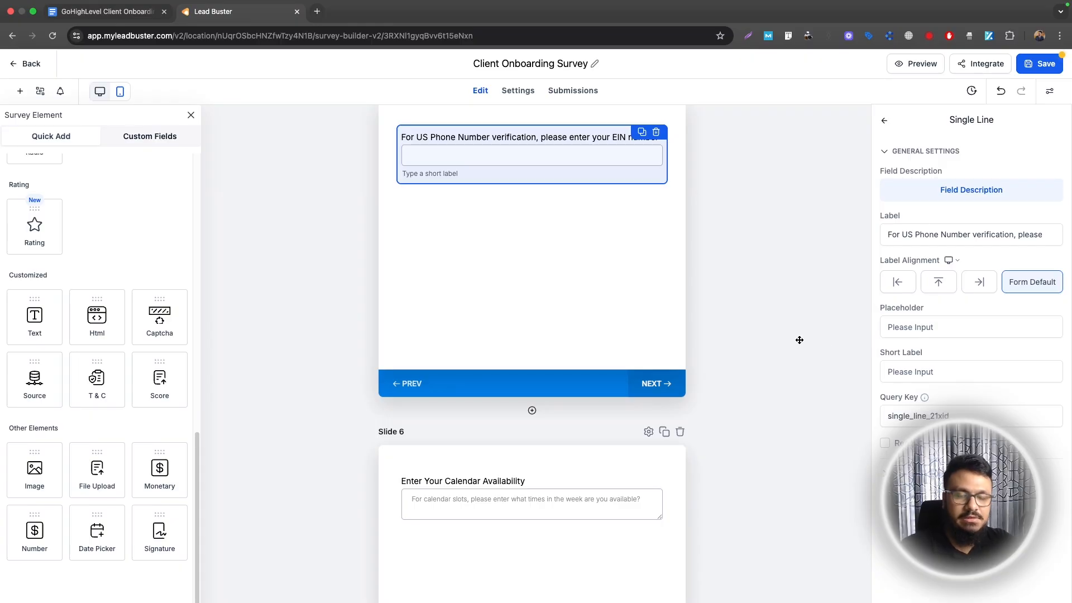
pyautogui.scroll(-2, 727, 346)
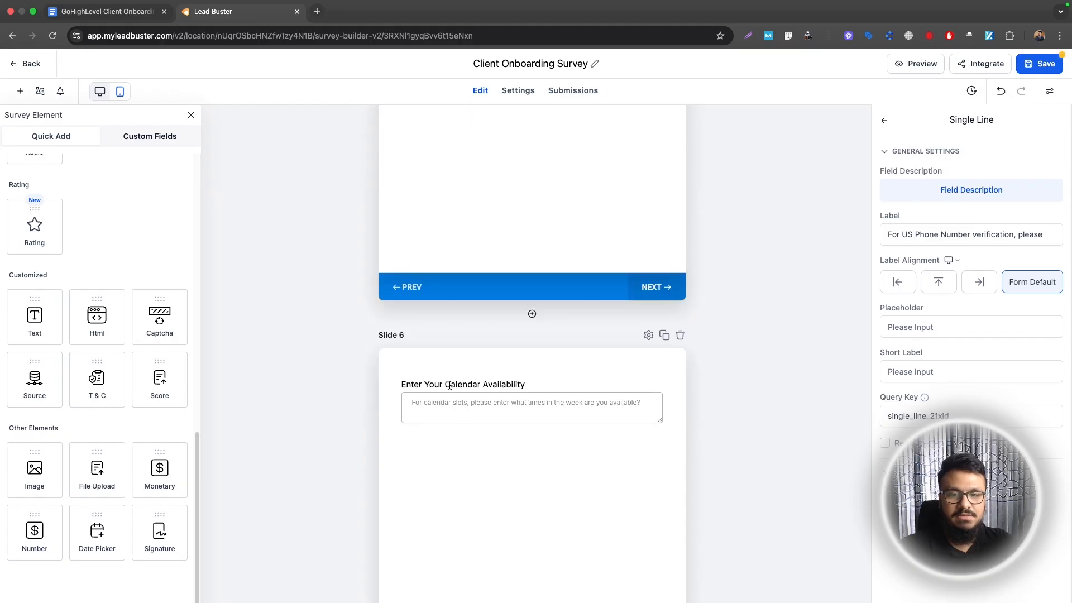
pyautogui.click(559, 379)
pyautogui.scroll(-2, 559, 378)
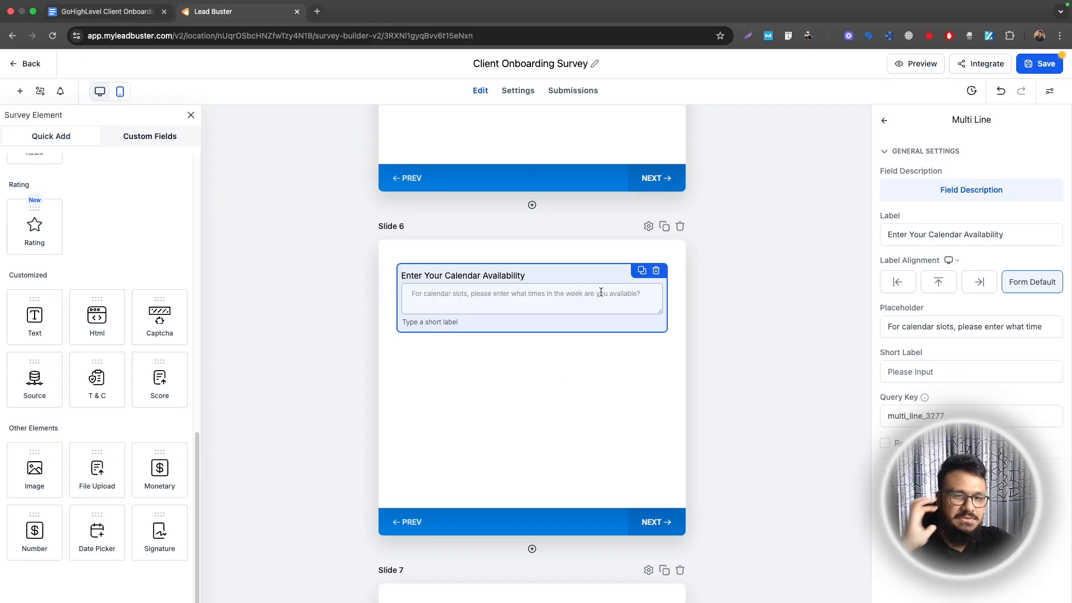
pyautogui.scroll(-6, 614, 309)
# Make the Slide 7 website login question required, then select the Slide 8 hosting logins question
pyautogui.click(453, 292)
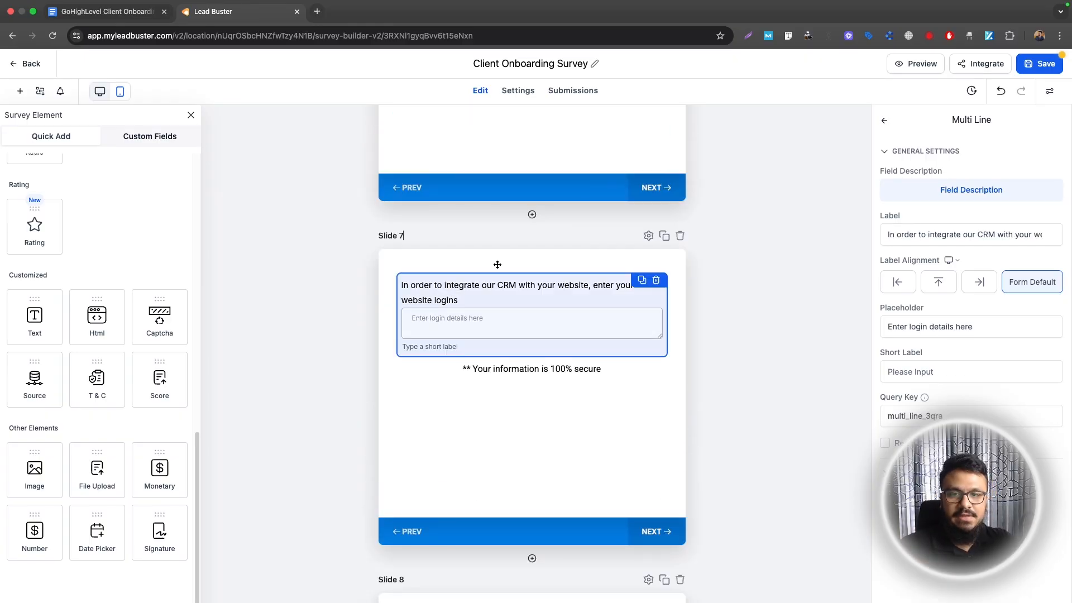
pyautogui.click(886, 442)
pyautogui.scroll(-5, 614, 313)
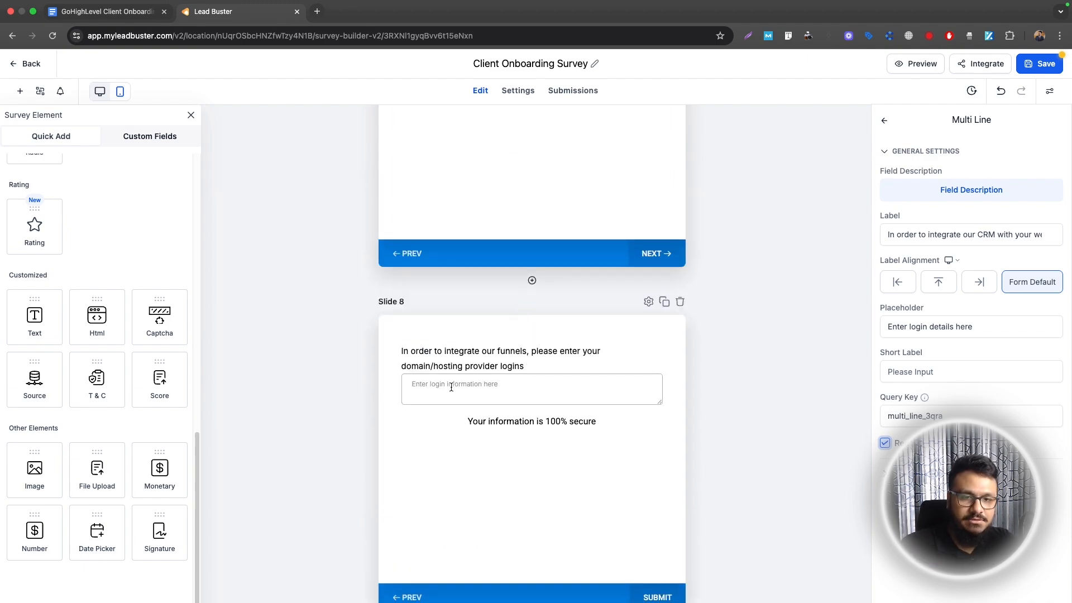
pyautogui.click(600, 368)
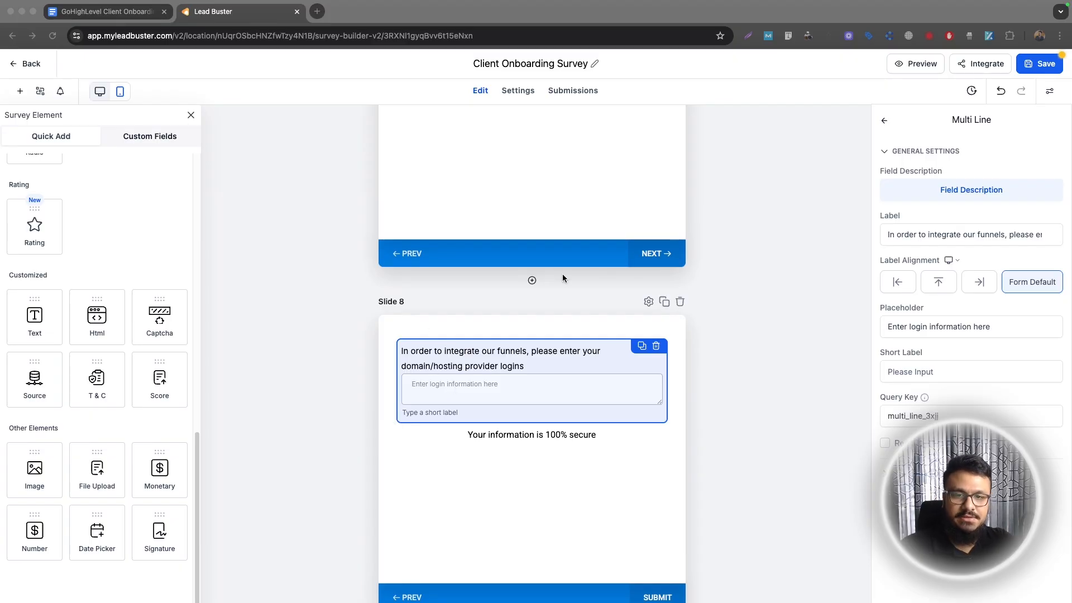
pyautogui.scroll(15, 585, 330)
# Save the Client Onboarding Survey, preview it in a new tab, and return to the Surveys list
pyautogui.scroll(15, 585, 330)
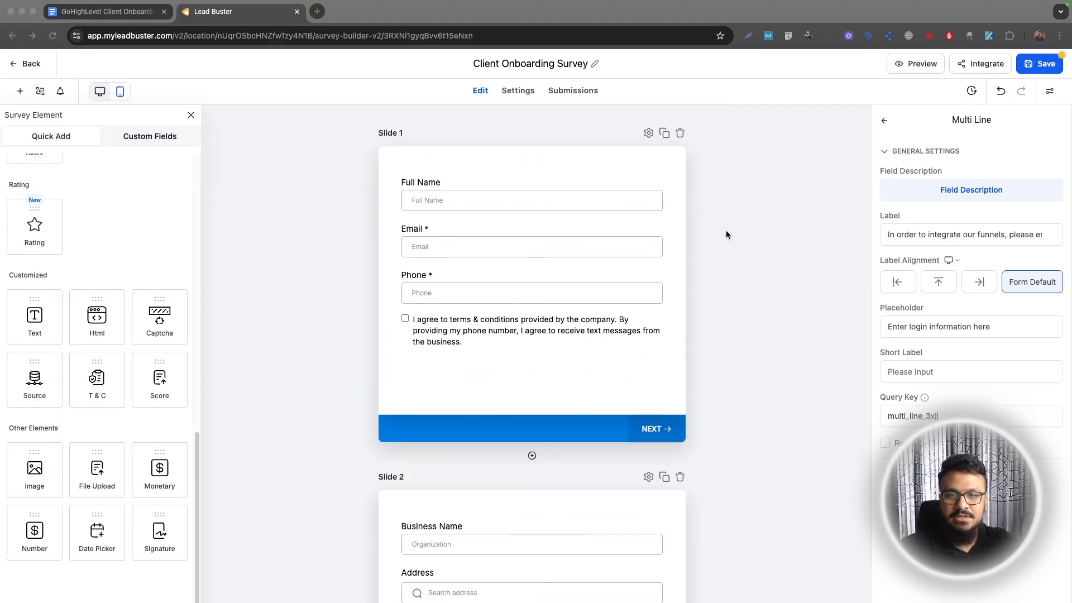
pyautogui.click(1024, 68)
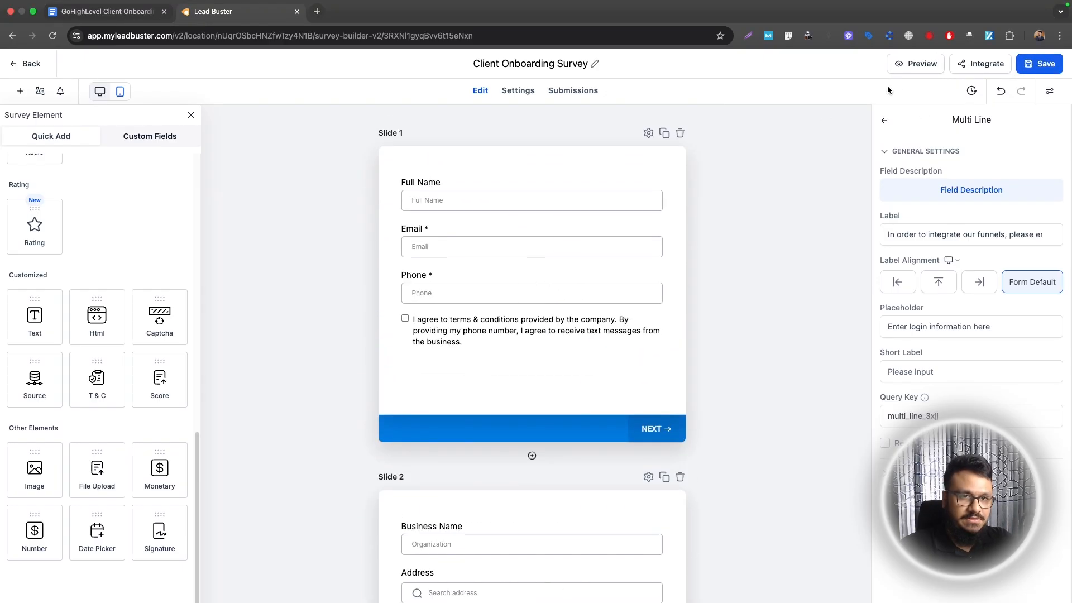
pyautogui.click(916, 64)
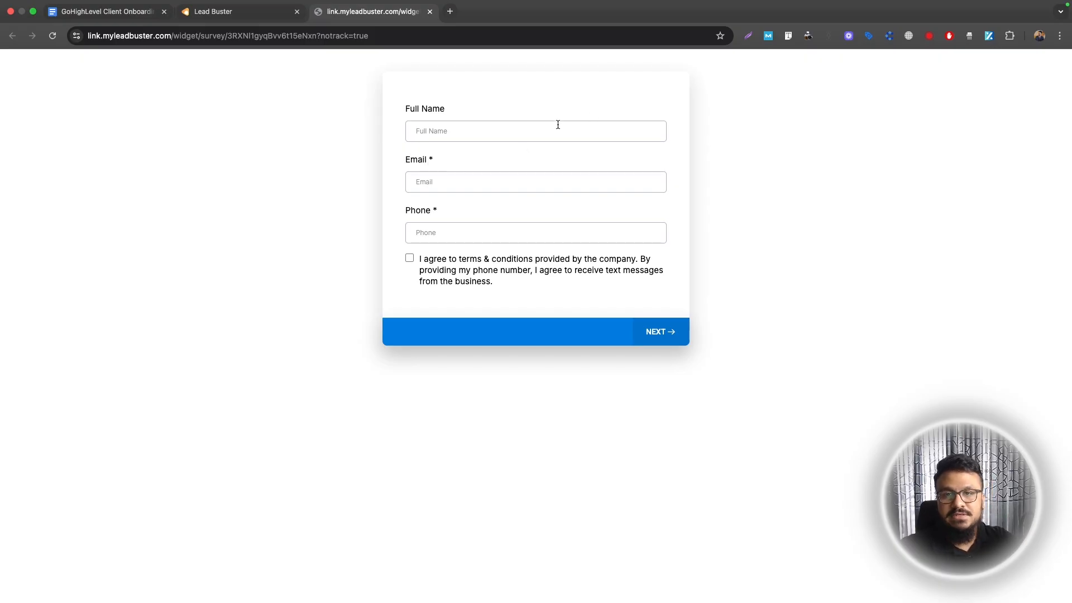
pyautogui.click(246, 12)
pyautogui.click(29, 63)
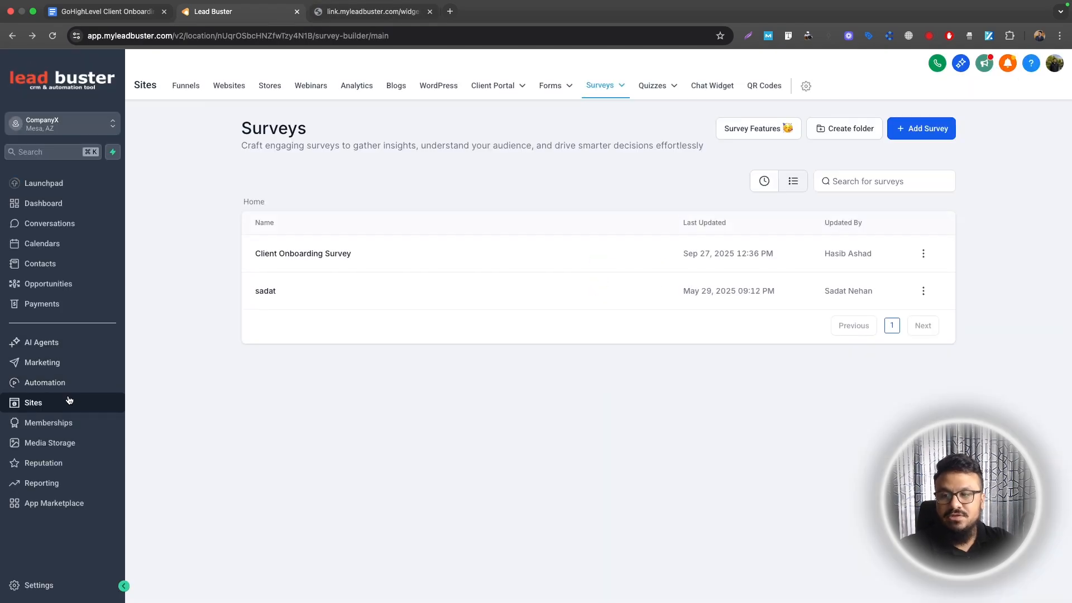
# Create a new workflow from scratch named 'Onboarding Survey Submitted'
pyautogui.click(63, 383)
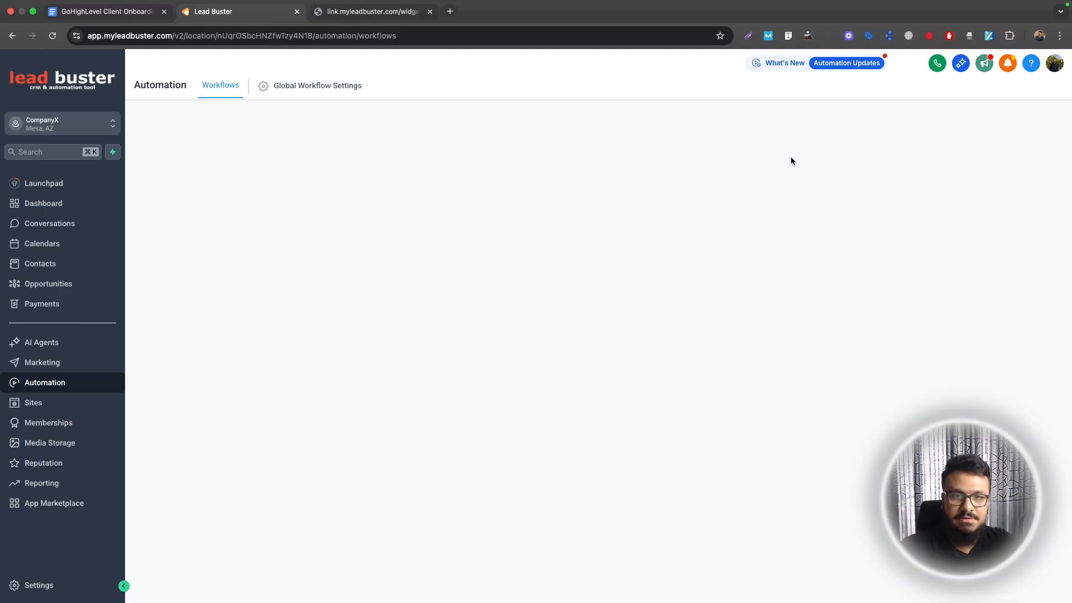
pyautogui.click(894, 137)
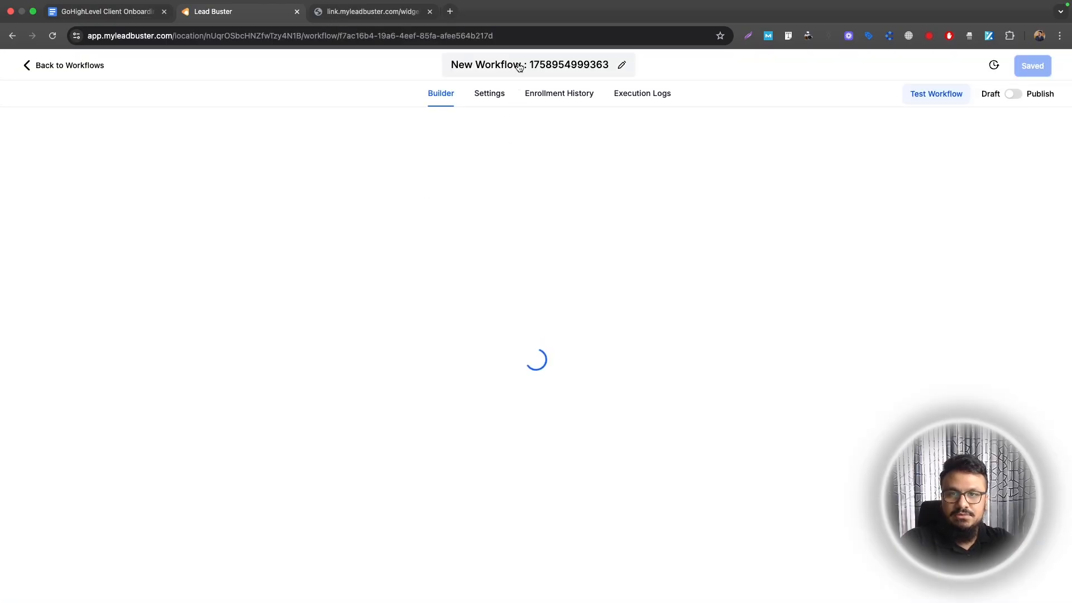
pyautogui.click(519, 65)
pyautogui.press('super+a')
pyautogui.write('Onboarding Survey Submitted')
pyautogui.press('Return')
# Add a Survey Submitted trigger filtered to the Client Onboarding Survey and save it
pyautogui.write('survey')
pyautogui.click(826, 277)
pyautogui.click(612, 309)
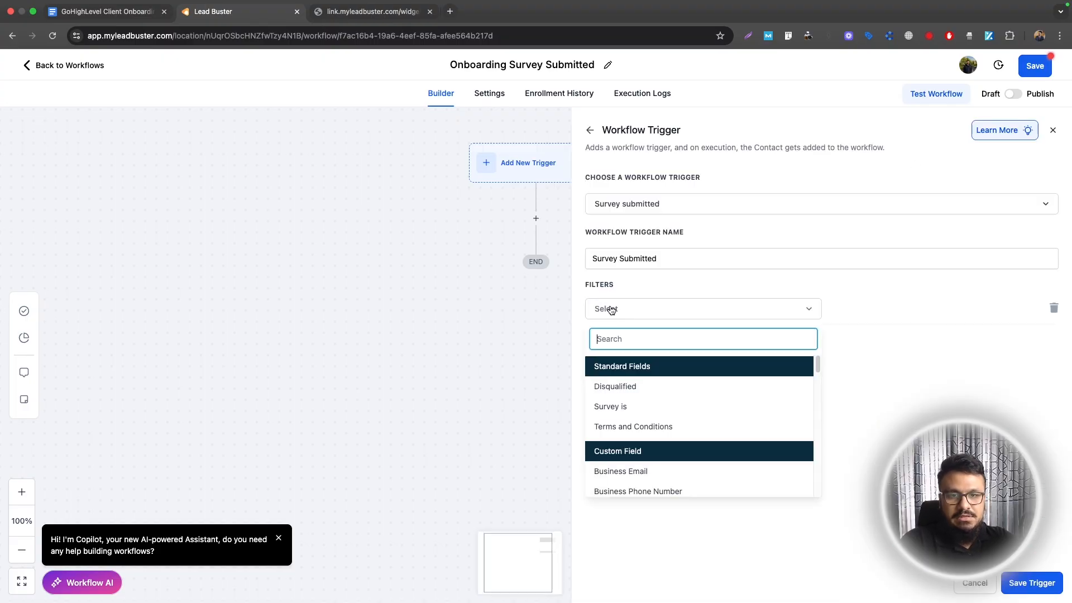
pyautogui.click(680, 407)
pyautogui.click(860, 333)
pyautogui.click(633, 342)
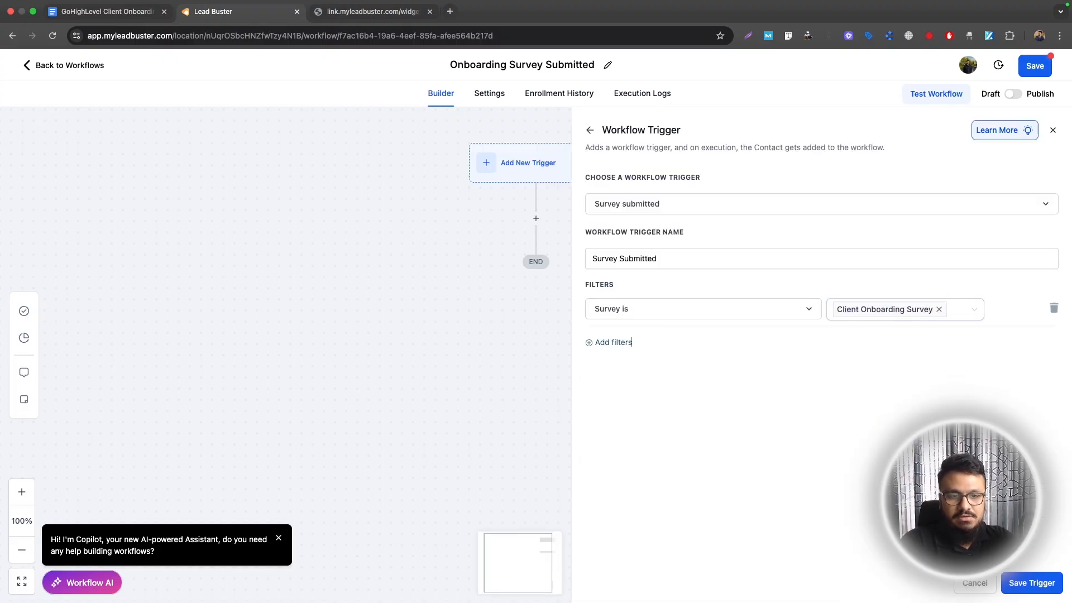
pyautogui.click(1052, 592)
pyautogui.click(535, 242)
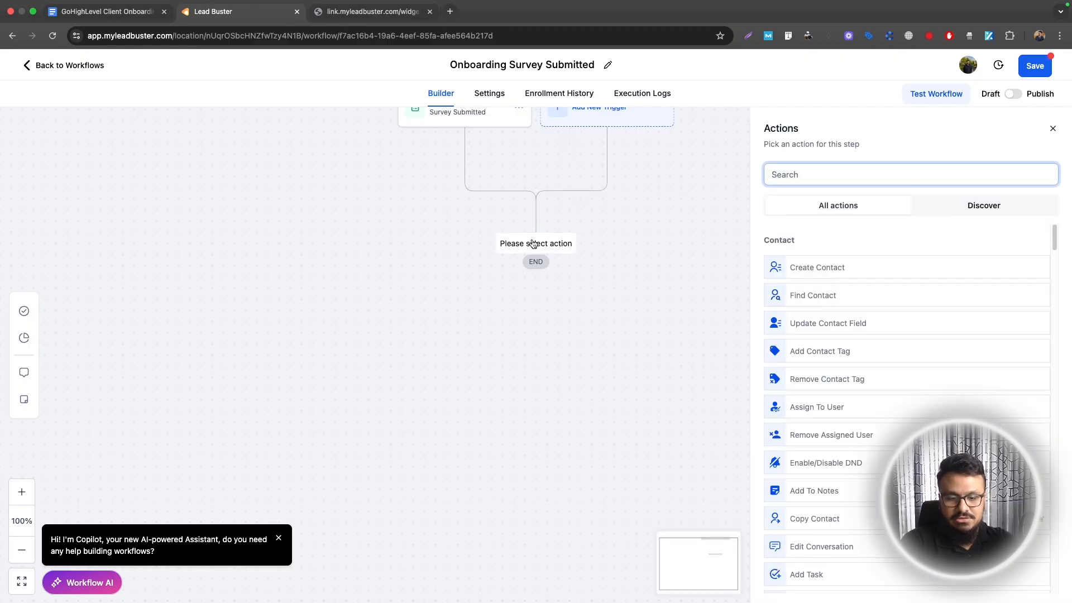
# Add an Internal Notification email to All Users with subject 'New Client Onboarding Form Submitted'
pyautogui.write('intere')
pyautogui.press('BackSpace')
pyautogui.click(805, 299)
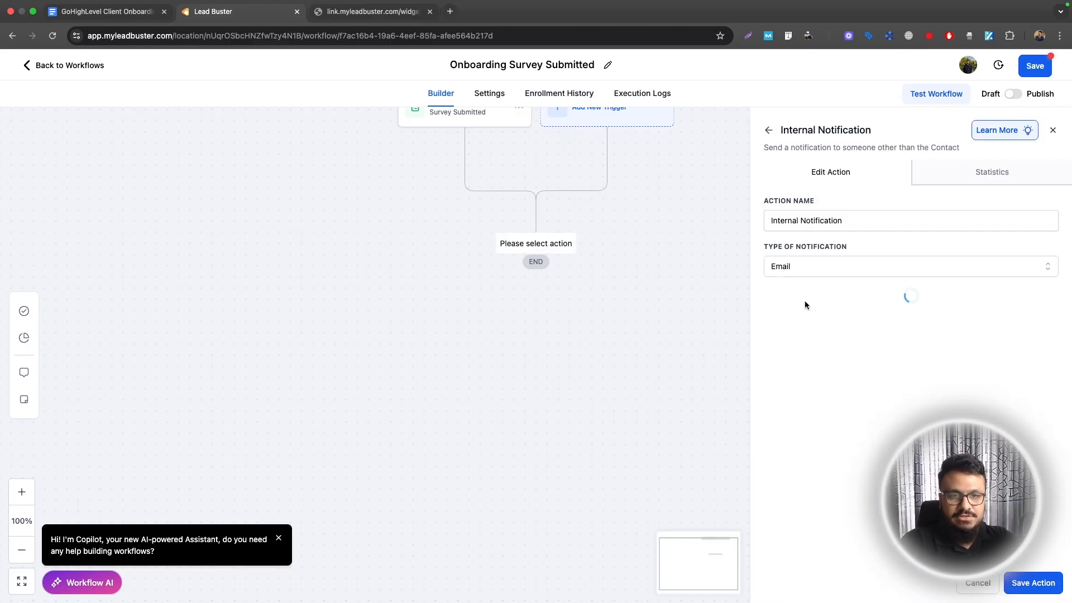
pyautogui.scroll(-2, 805, 316)
pyautogui.click(799, 411)
pyautogui.write('New Client Onboarding Form Submitted')
pyautogui.click(793, 330)
pyautogui.click(784, 354)
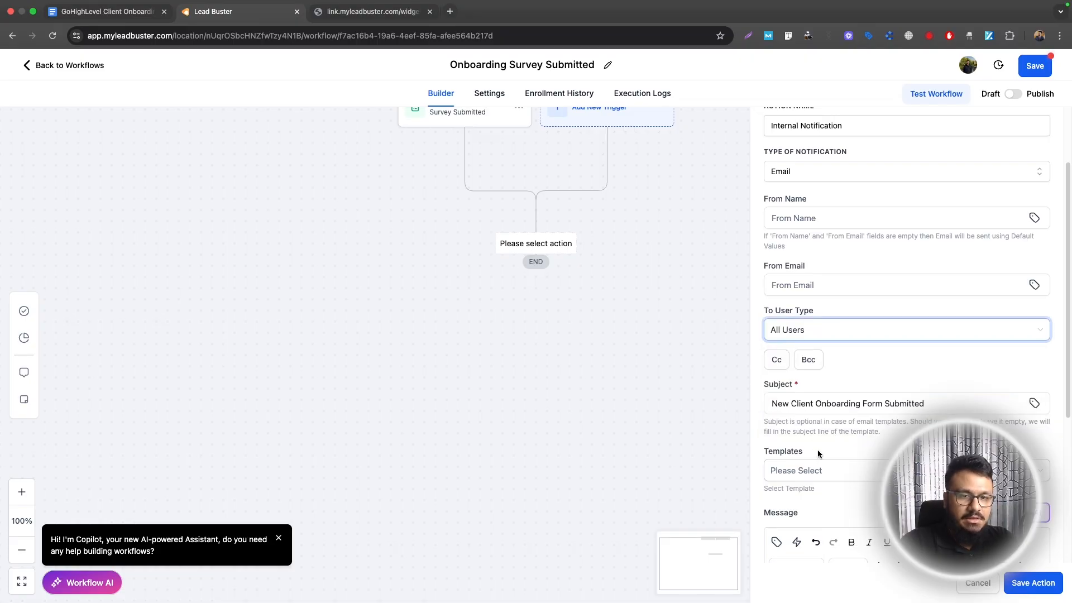
# Write the message asking the team to set up the new client, with Name and Email lines
pyautogui.scroll(-5, 814, 444)
pyautogui.write('Hi team')
pyautogui.write('We have a ')
pyautogui.write('new client onboarding info. PLe')
pyautogui.write('a')
pyautogui.press('BackSpace')
pyautogui.press('BackSpace')
pyautogui.press('BackSpace')
pyautogui.write('lease setup the account.')
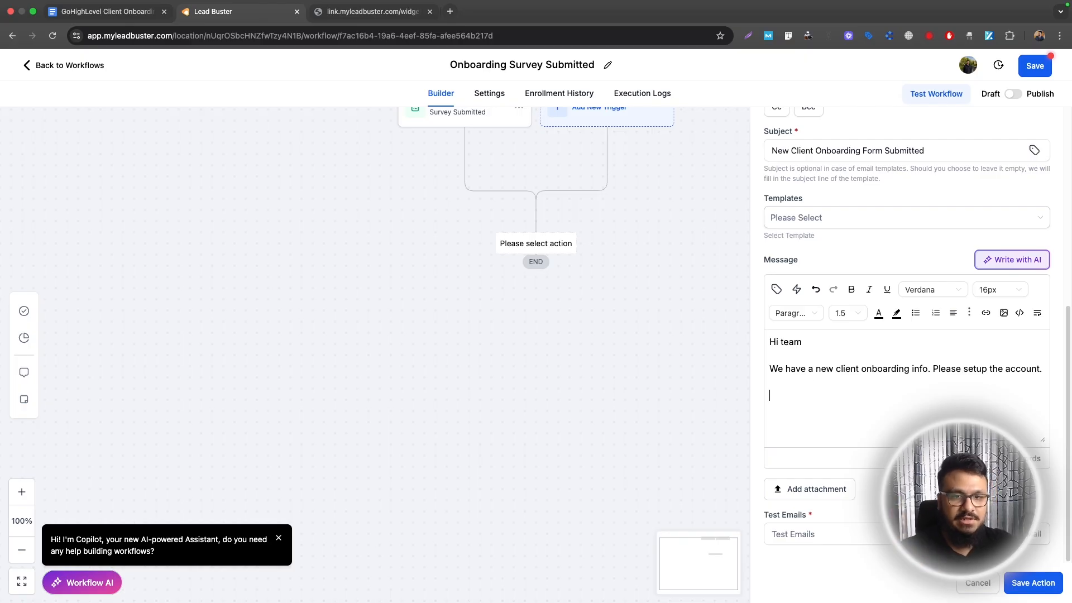
pyautogui.write('Name')
pyautogui.press('Return')
pyautogui.write('Email: {{contact.email')
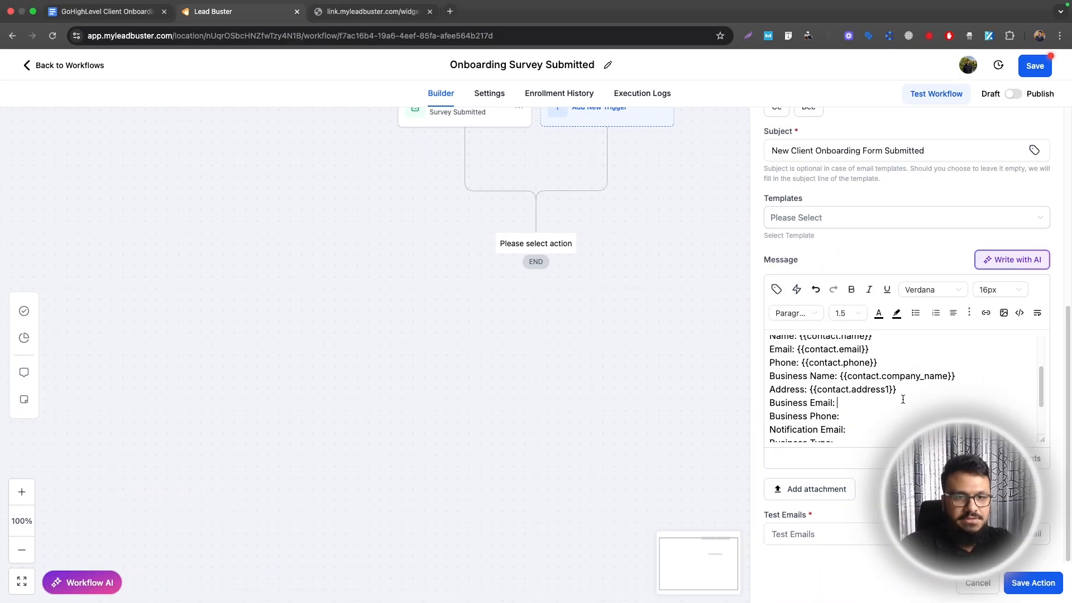
pyautogui.scroll(1, 903, 399)
# Insert the contact's business email custom field into the notification message
pyautogui.moveTo(902, 401); pyautogui.dragTo(769, 348)
pyautogui.click(776, 290)
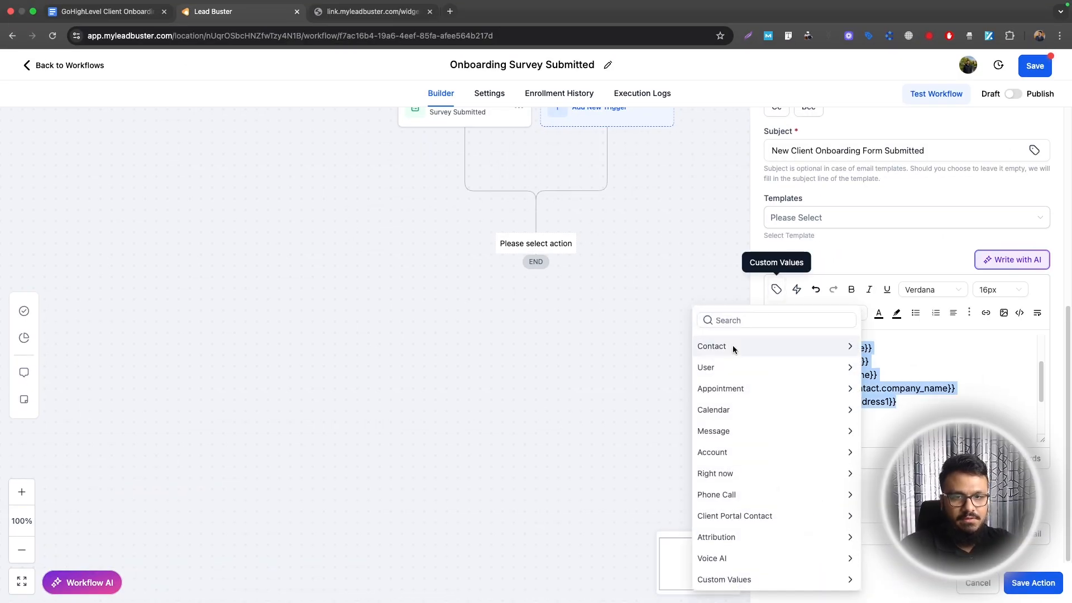
pyautogui.click(723, 347)
pyautogui.click(919, 377)
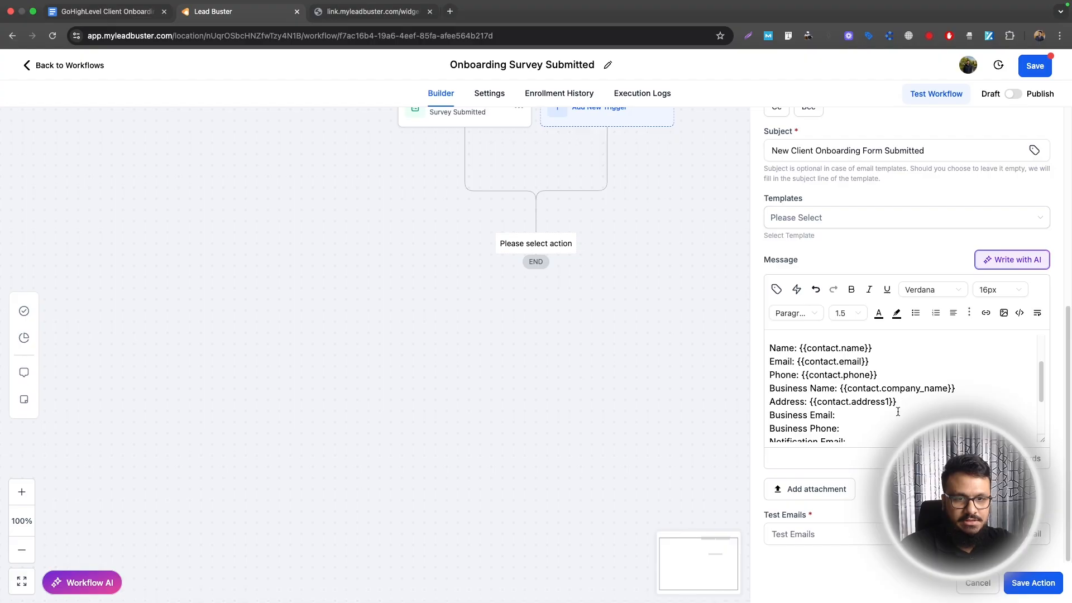
pyautogui.scroll(-1, 821, 413)
pyautogui.click(777, 289)
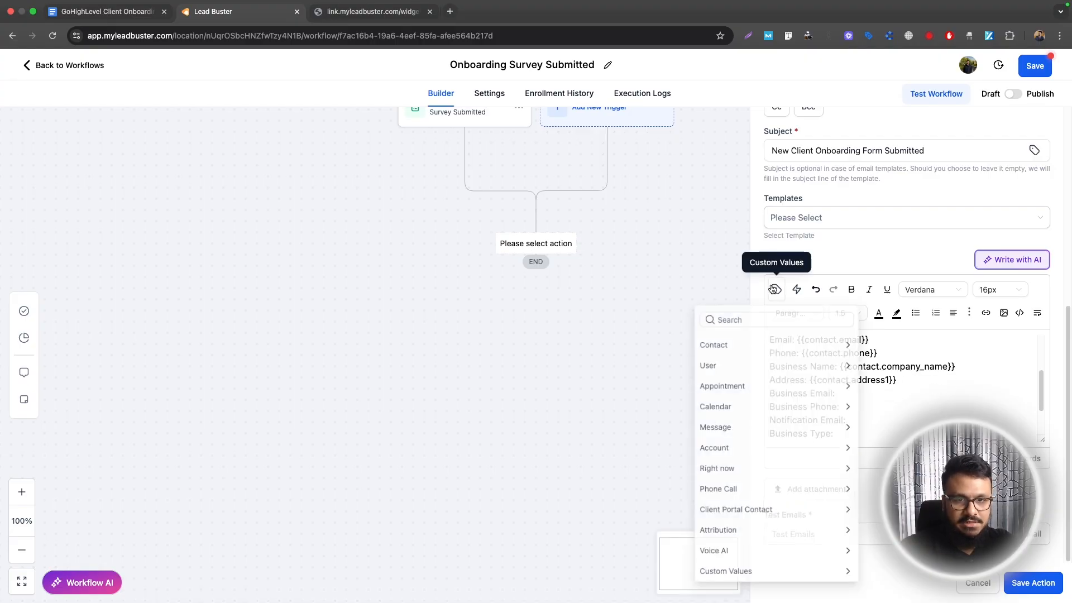
pyautogui.click(756, 344)
pyautogui.scroll(-4, 748, 503)
pyautogui.click(746, 577)
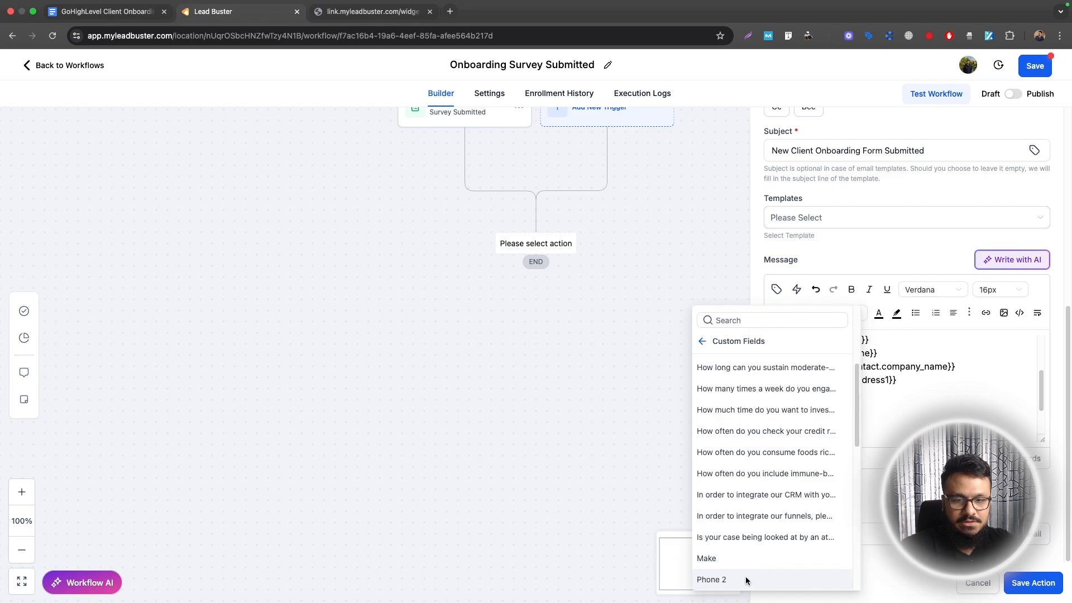
pyautogui.click(739, 322)
pyautogui.write('business')
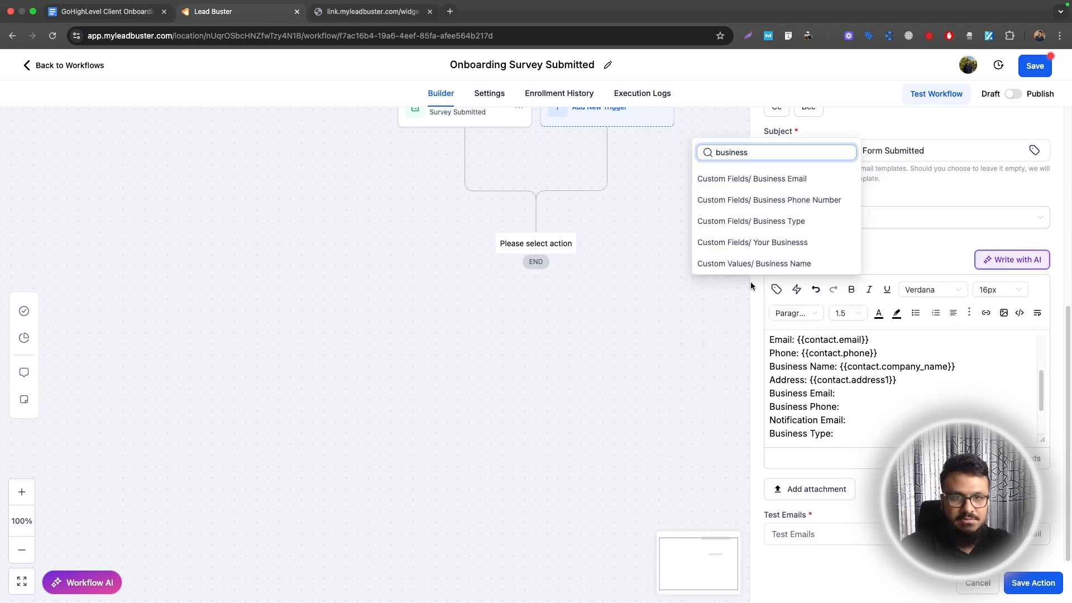
pyautogui.click(743, 177)
# Insert business phone, notification email, business type, EIN, calendar availability and website logins fields
pyautogui.click(868, 414)
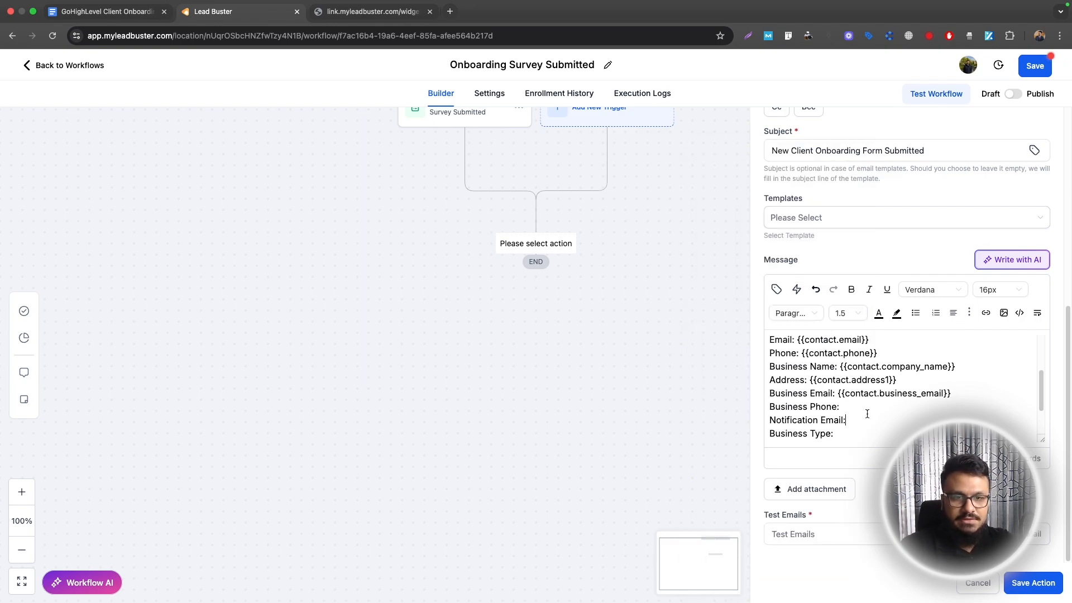
pyautogui.click(781, 294)
pyautogui.click(743, 198)
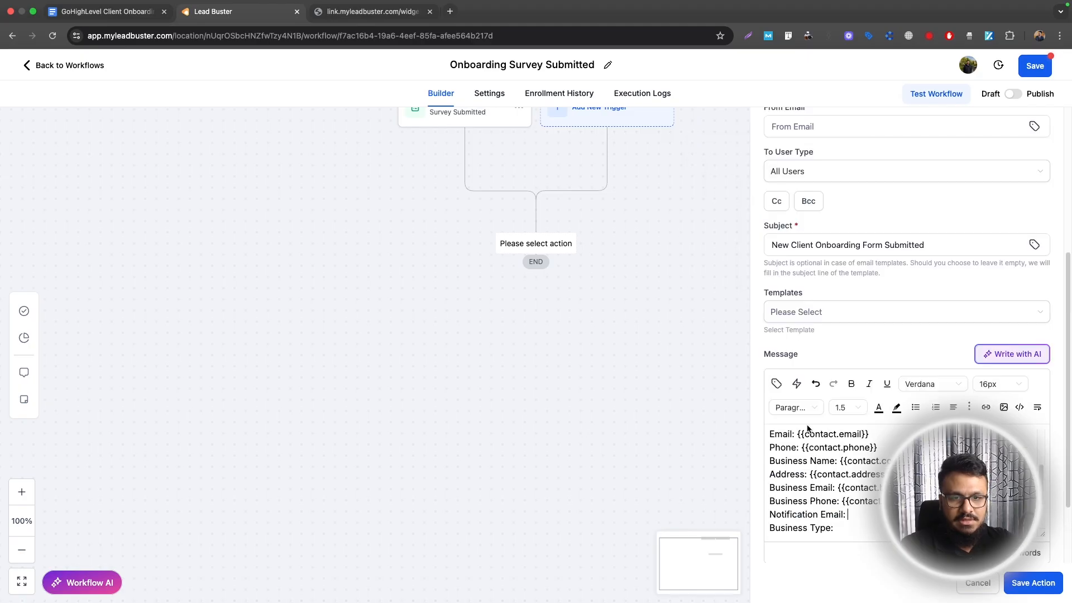
pyautogui.click(777, 384)
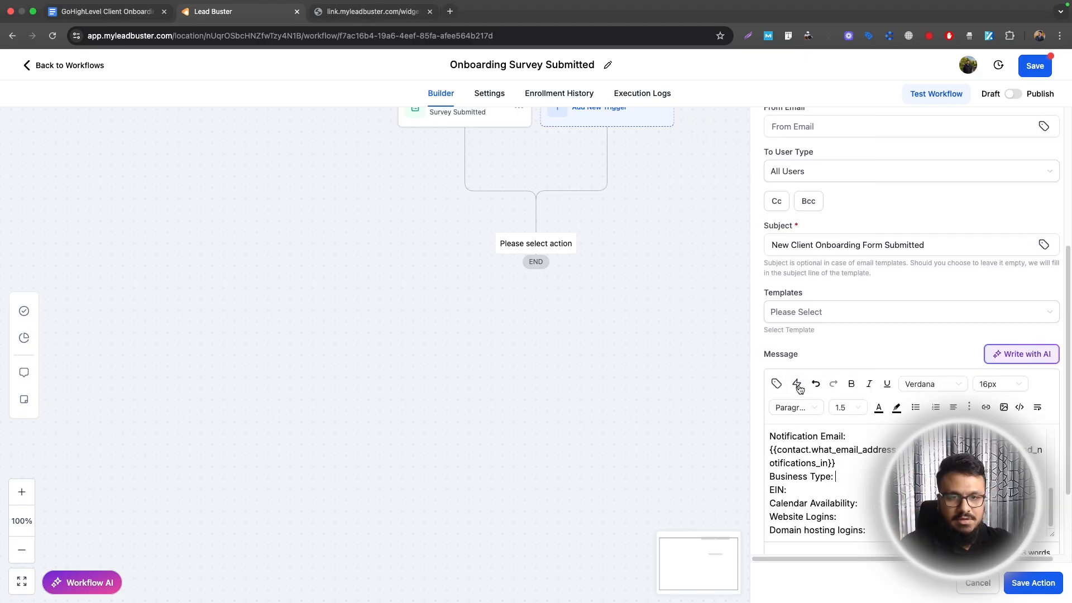
pyautogui.click(777, 384)
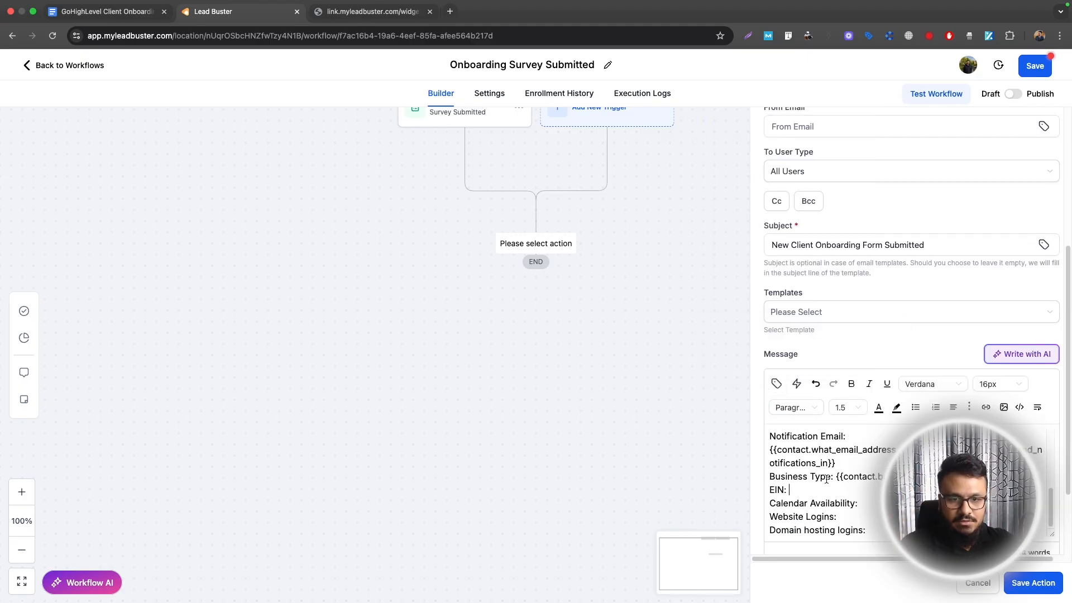
pyautogui.click(776, 384)
pyautogui.write('EIN')
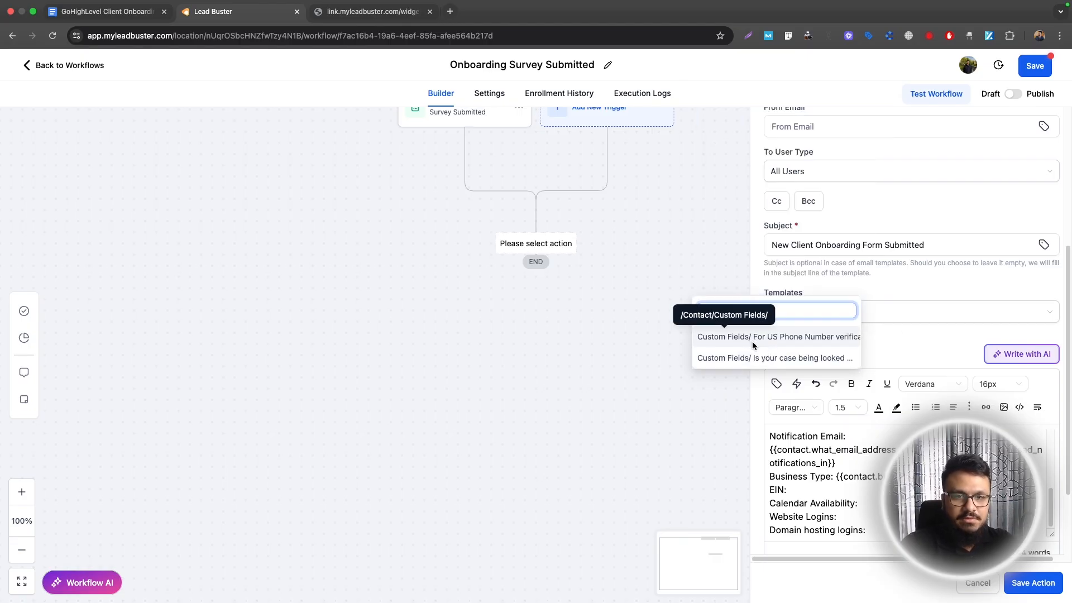
pyautogui.click(756, 346)
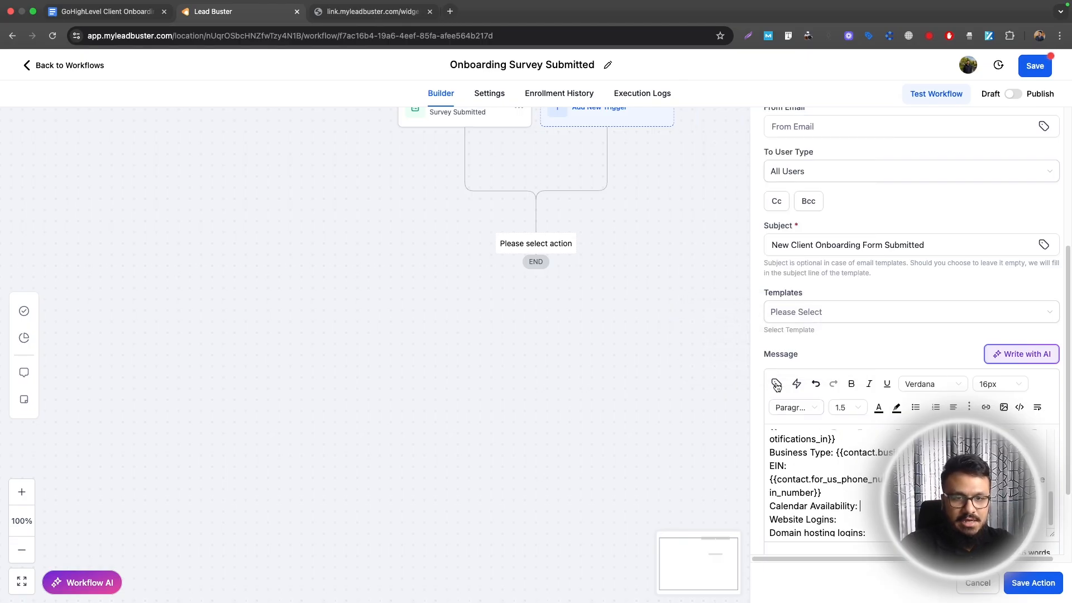
pyautogui.click(777, 384)
pyautogui.click(754, 311)
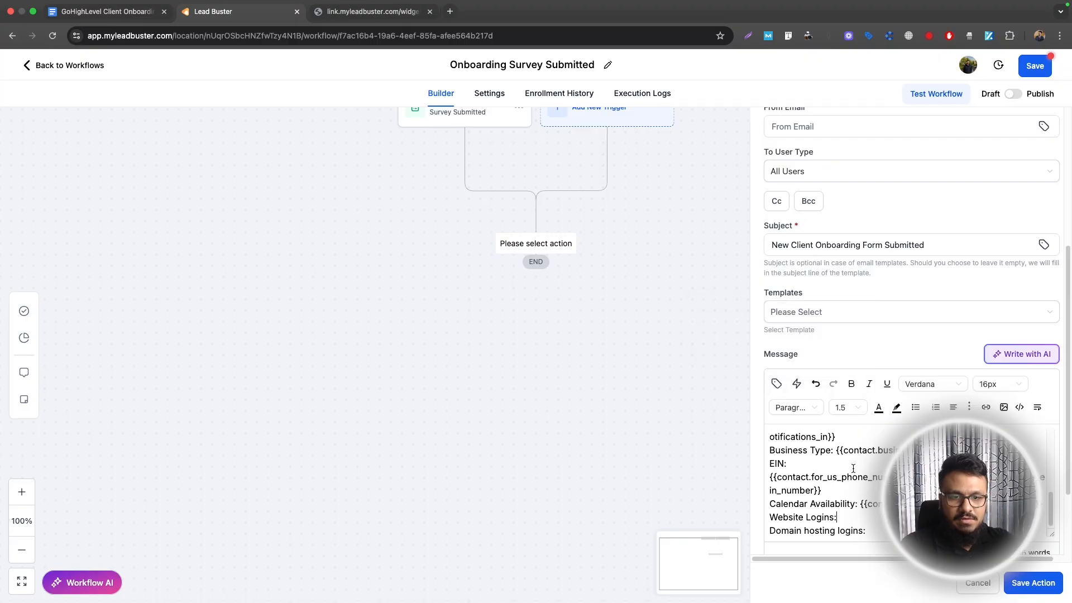
pyautogui.click(776, 383)
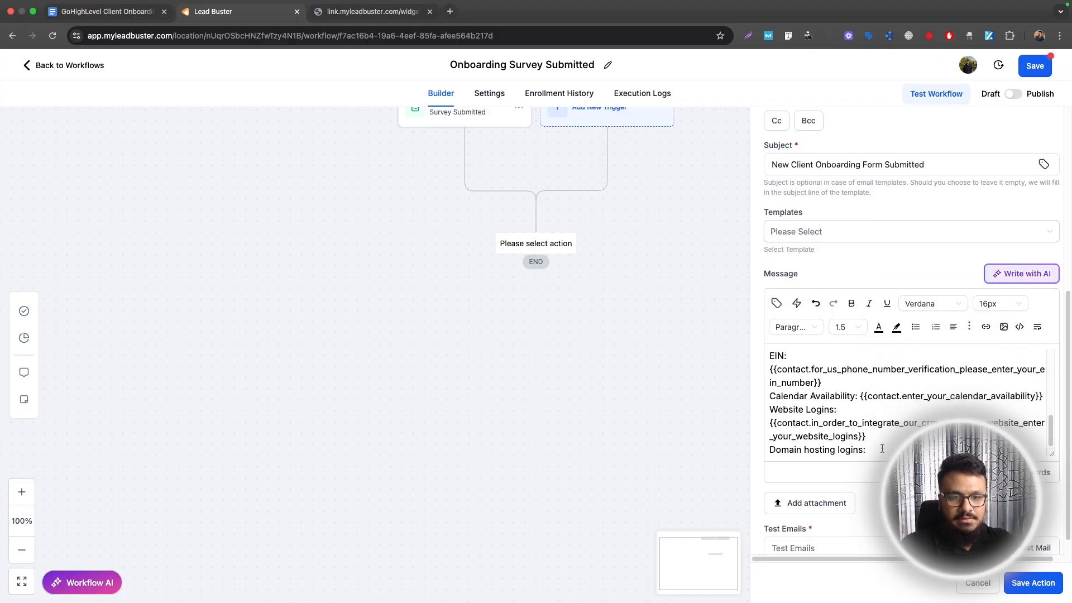
# Insert the domain hosting logins field, save the notification action and publish the workflow
pyautogui.click(777, 303)
pyautogui.doubleClick(731, 208)
pyautogui.write('domain')
pyautogui.click(759, 278)
pyautogui.scroll(-1, 905, 391)
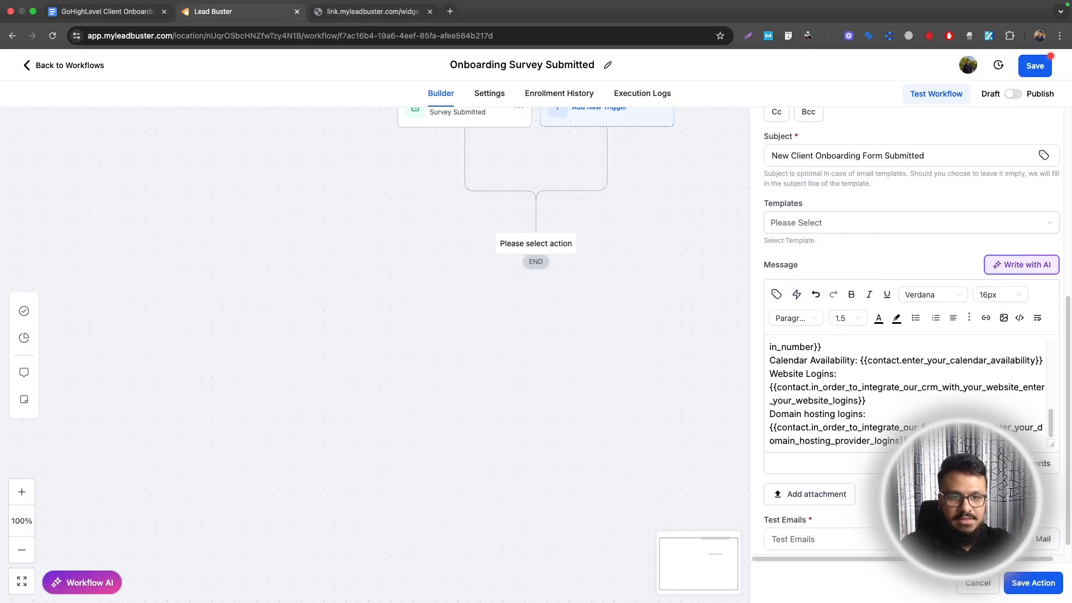
pyautogui.press('Return')
pyautogui.press('Return')
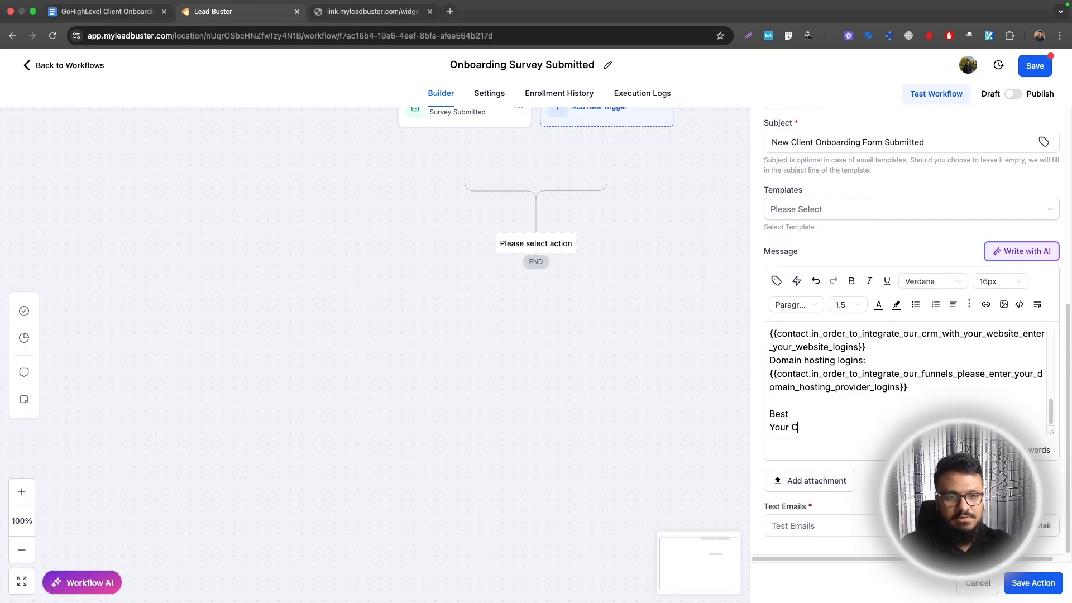
pyautogui.click(1033, 582)
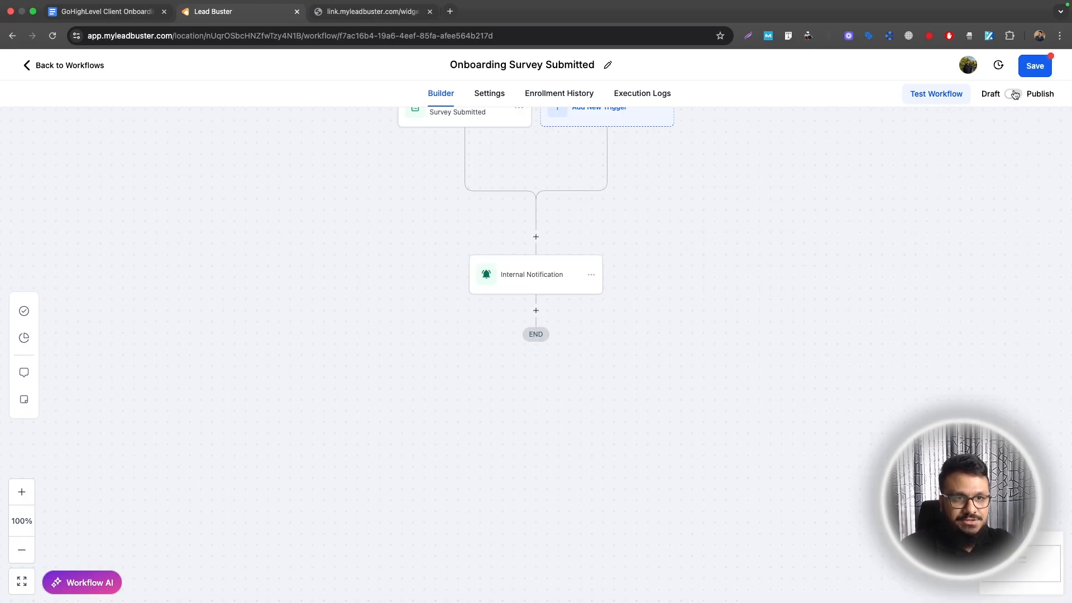
pyautogui.click(1014, 94)
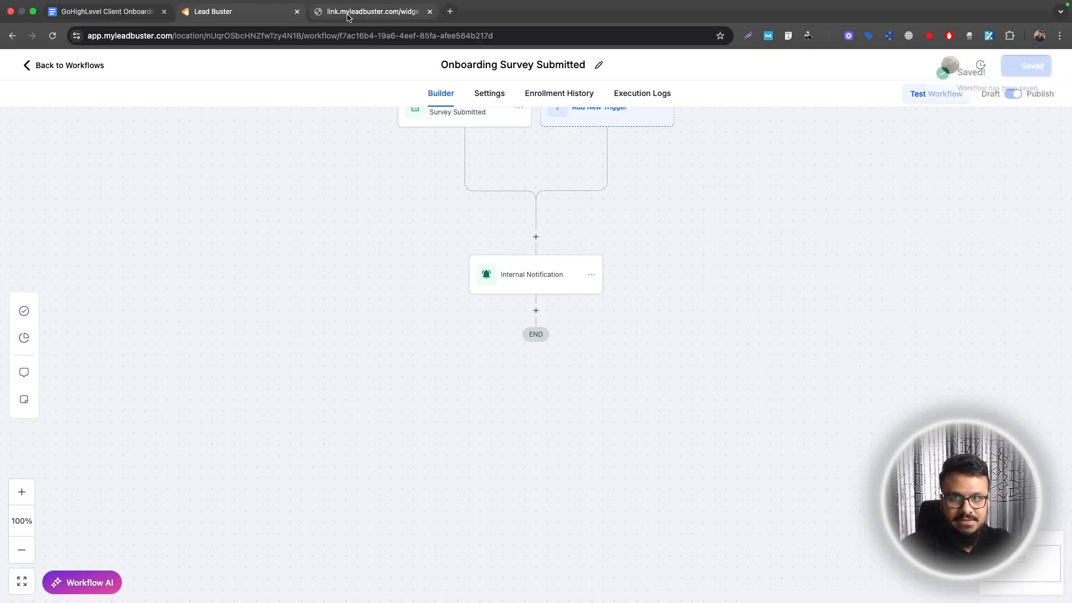
pyautogui.click(348, 17)
pyautogui.click(226, 16)
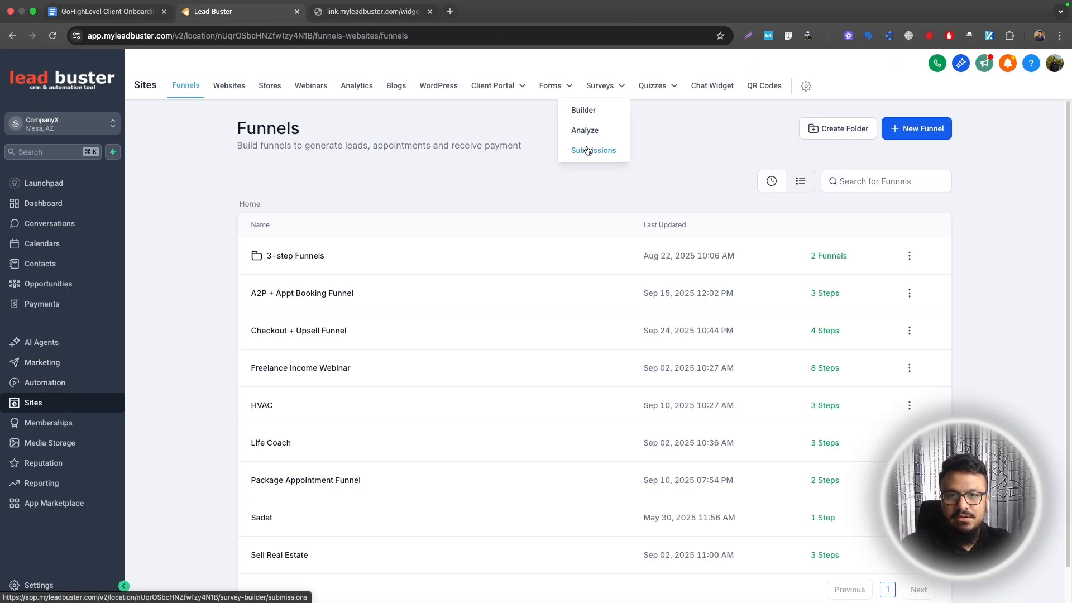
# Open Survey Submissions, then enter a test full name, business name and business email in the live survey
pyautogui.click(589, 150)
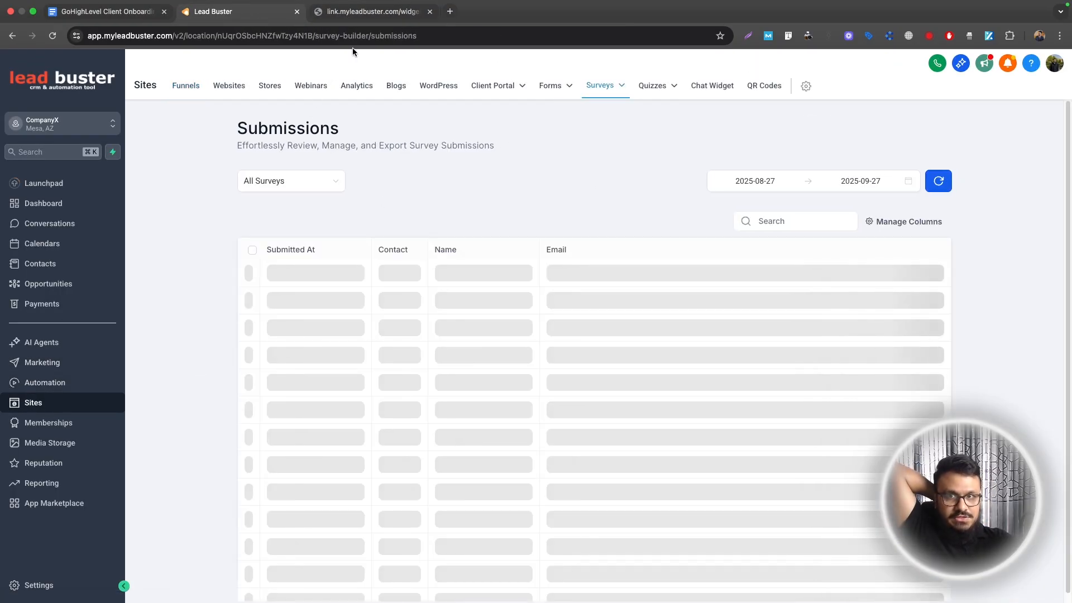
pyautogui.click(358, 12)
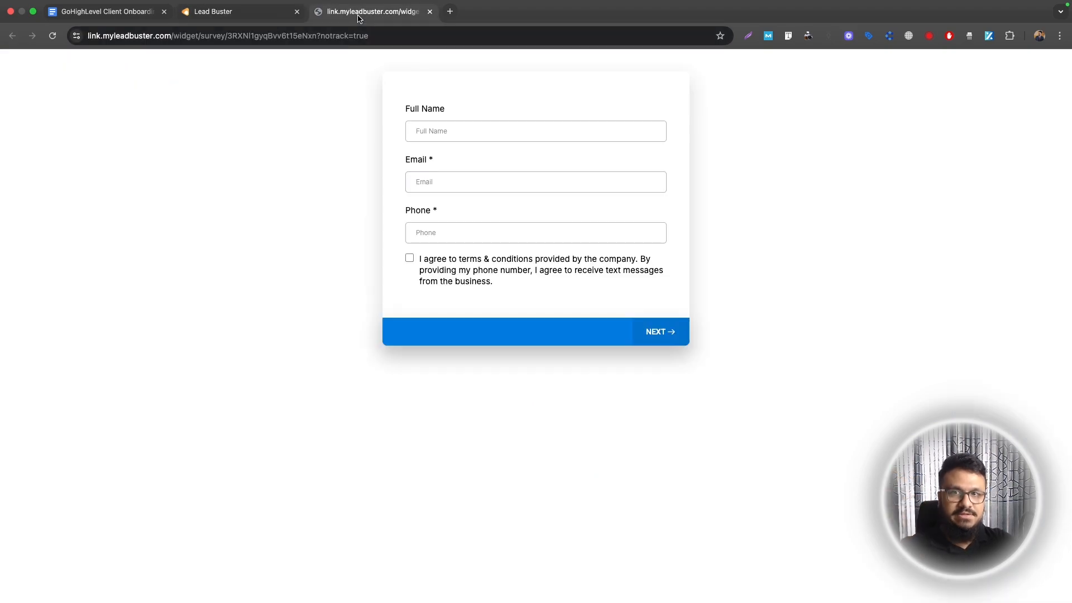
pyautogui.click(430, 130)
pyautogui.write('Hasib')
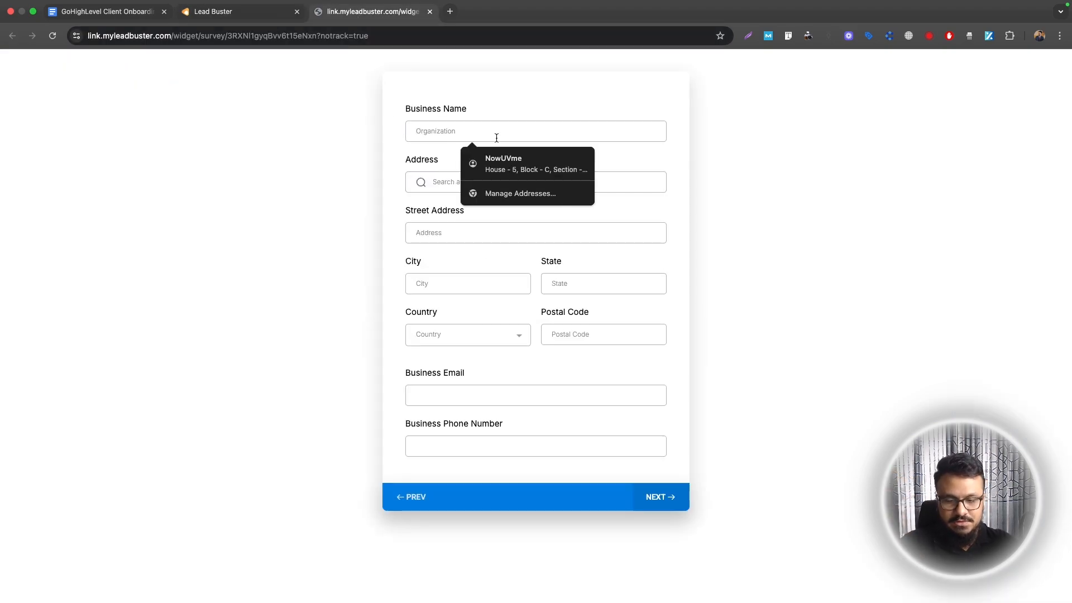
pyautogui.write('Awesome Agenc')
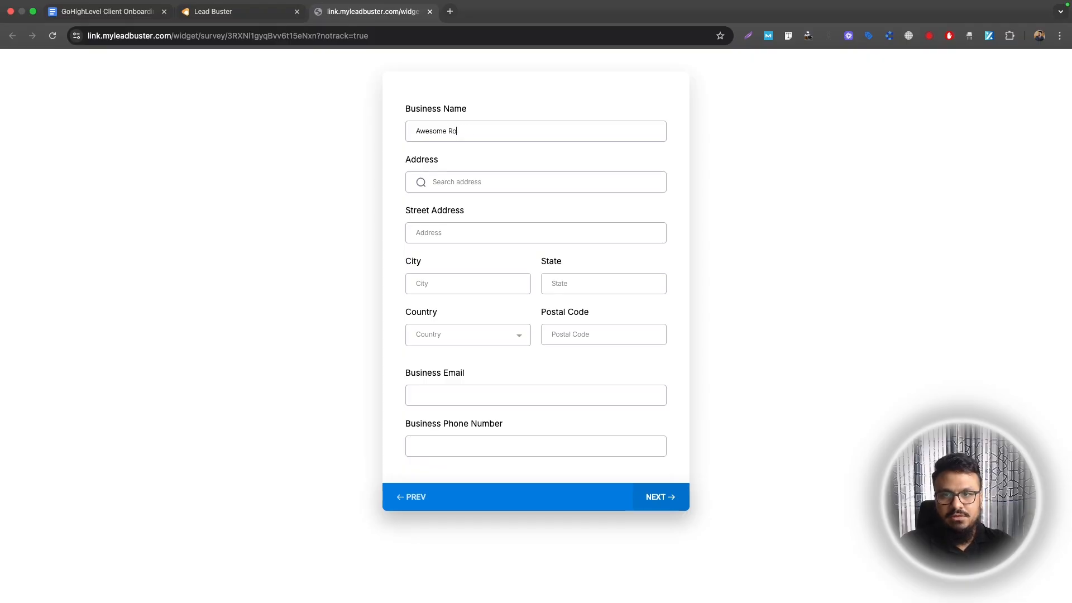
pyautogui.click(472, 389)
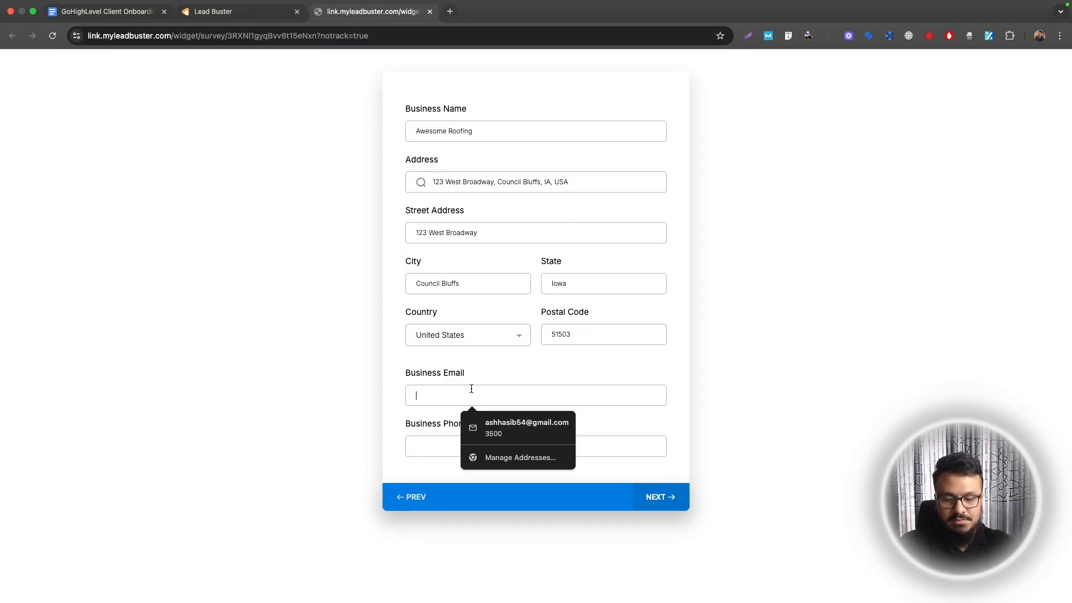
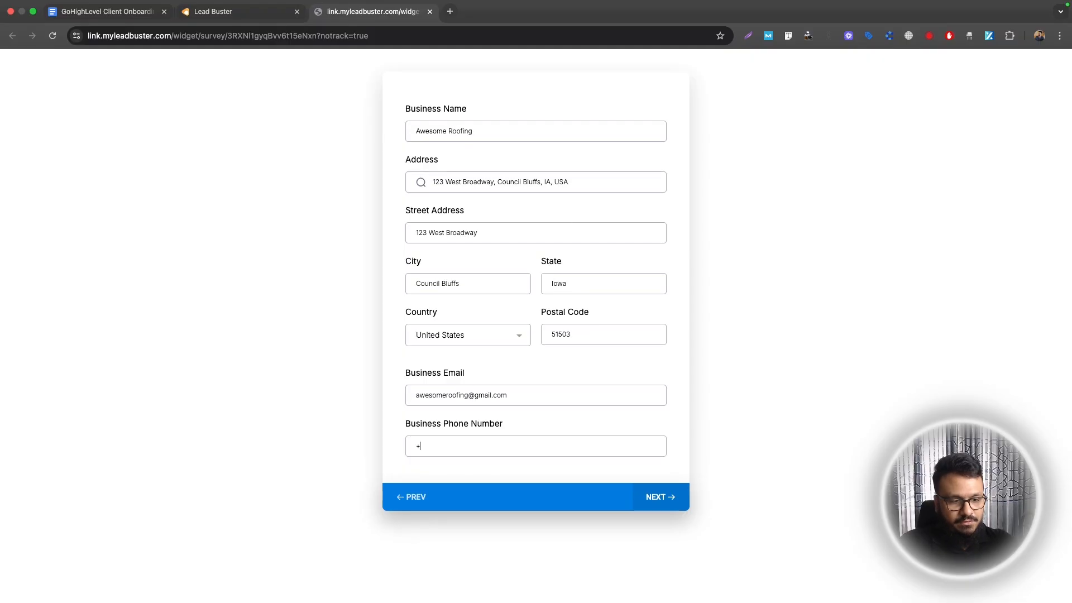
pyautogui.click(660, 496)
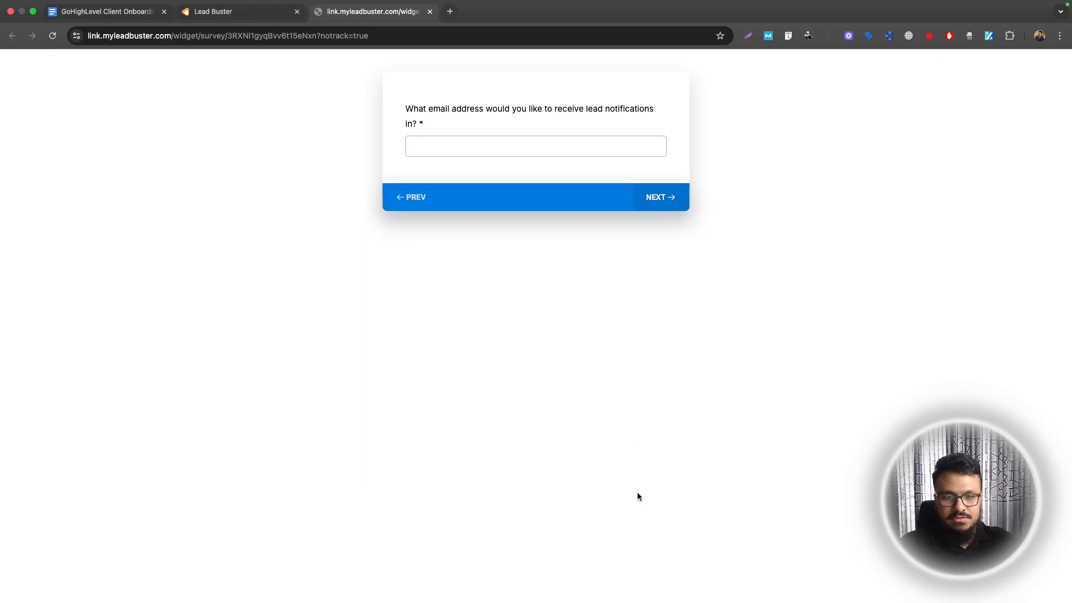
# Answer the notification email, choose Home Service Business as business type, and enter a test EIN
pyautogui.click(467, 142)
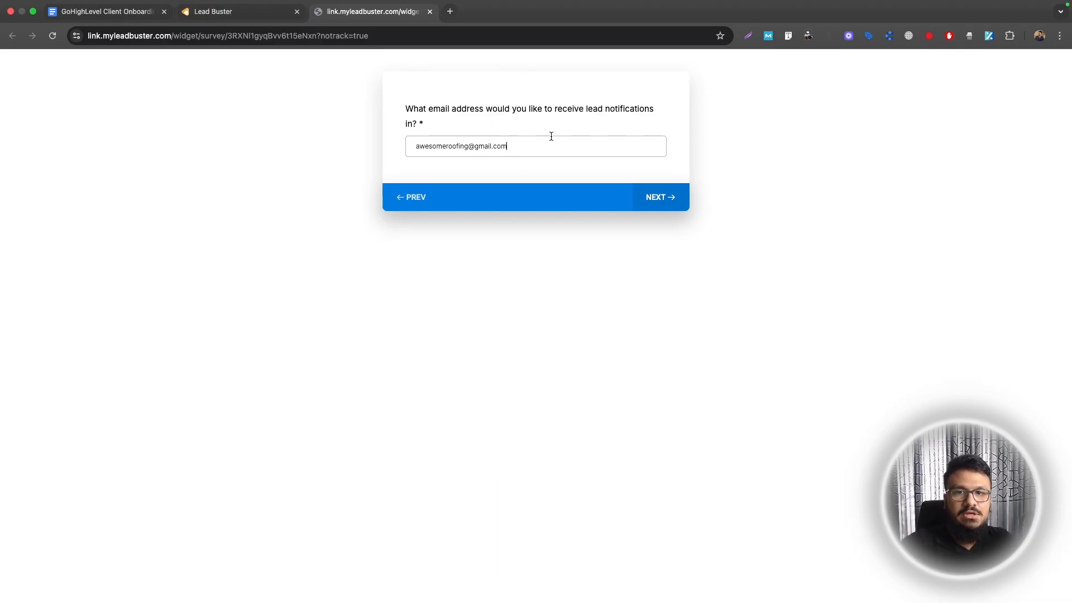
pyautogui.click(660, 197)
pyautogui.click(450, 132)
pyautogui.click(448, 158)
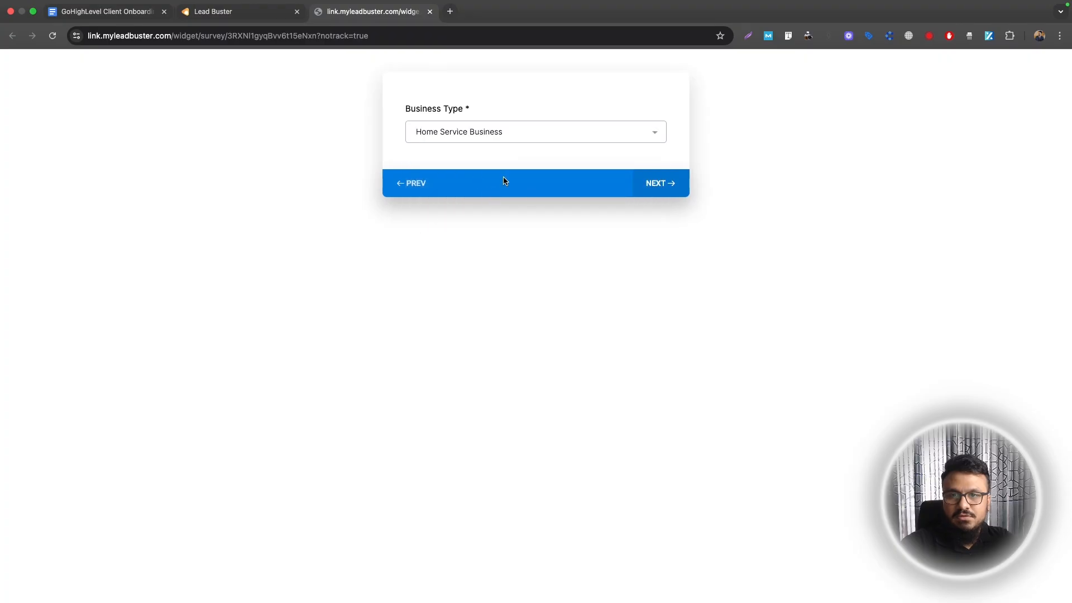
pyautogui.click(656, 194)
pyautogui.click(492, 130)
pyautogui.write('1234567890')
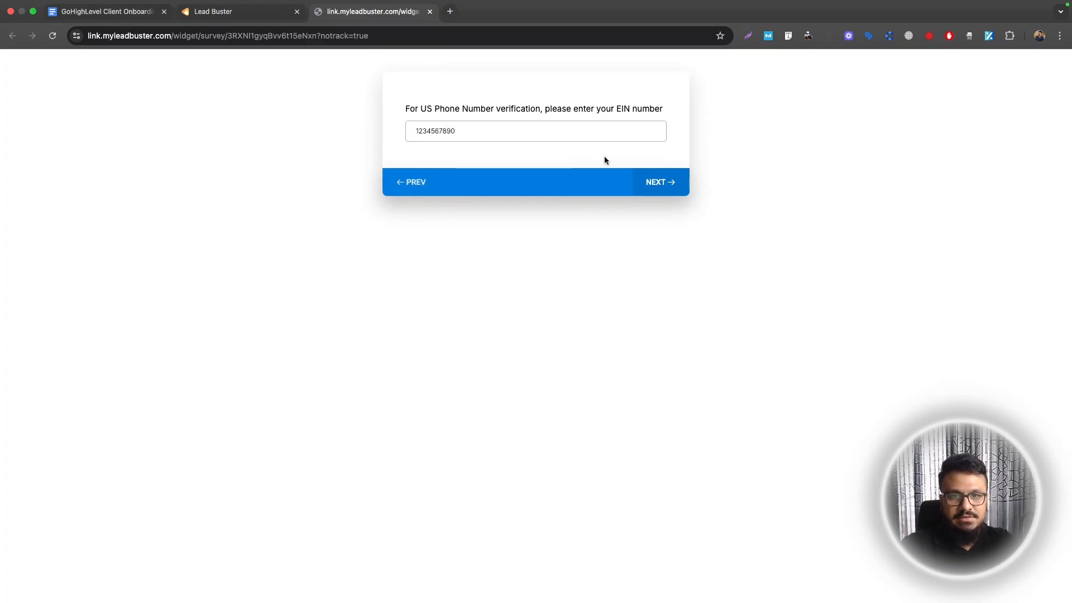
pyautogui.press('Return')
# Fill in Monday calendar availability and website logins, submit the survey, and return to Submissions
pyautogui.write('MOnday')
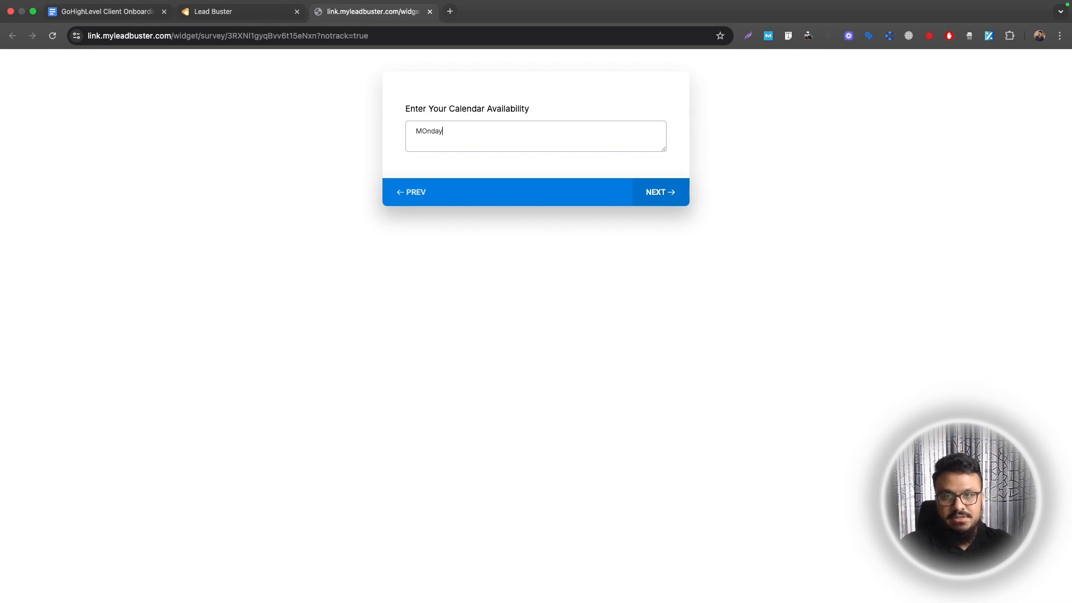
pyautogui.press('BackSpace')
pyautogui.press('BackSpace')
pyautogui.press('BackSpace')
pyautogui.write('onday - Friday 12 PM - 4PM')
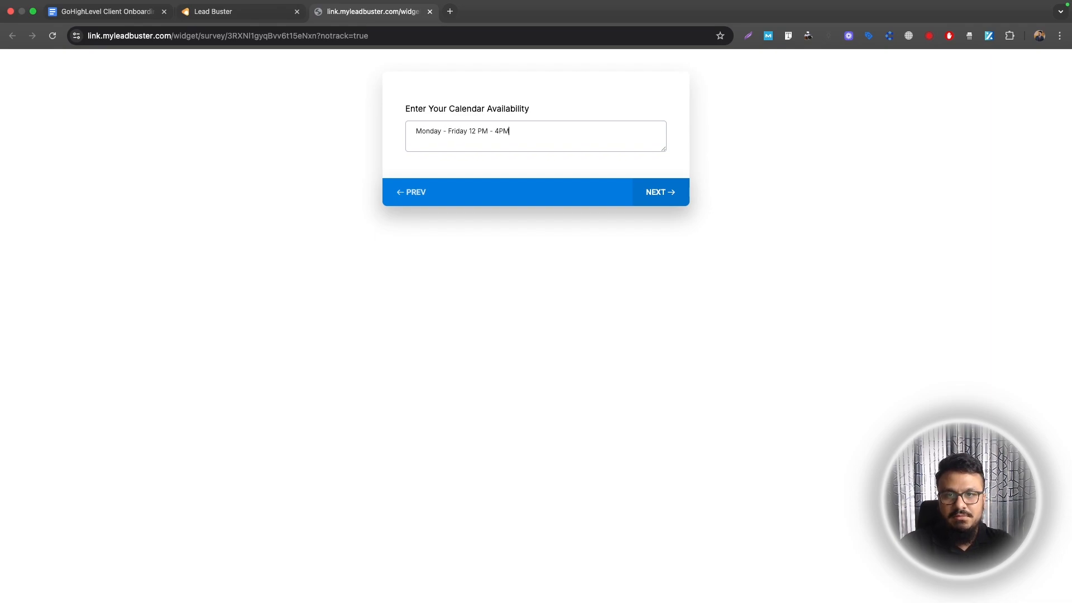
pyautogui.press('Return')
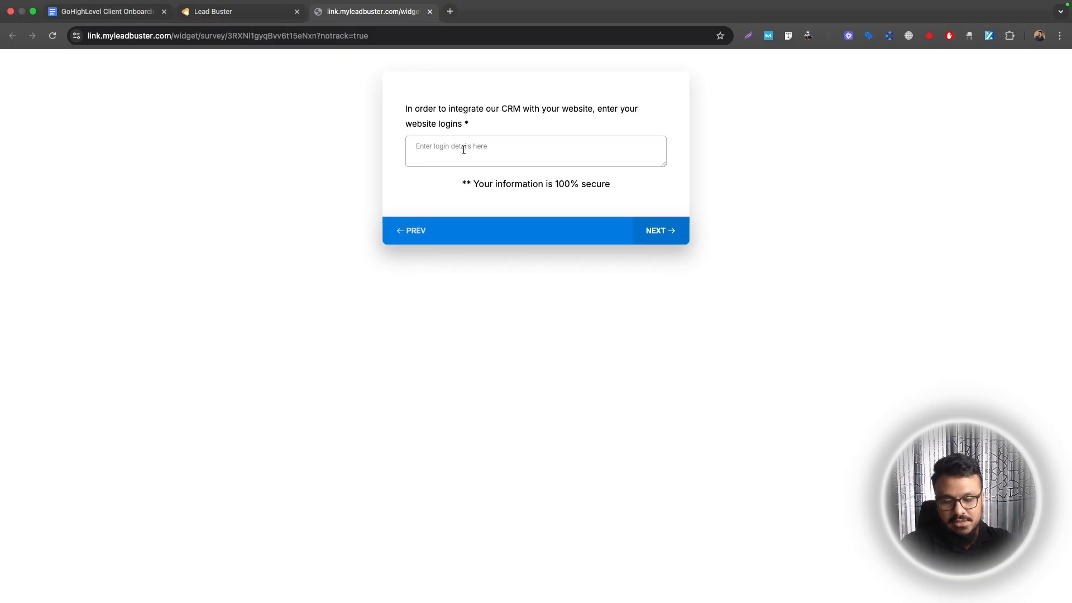
pyautogui.write('Id')
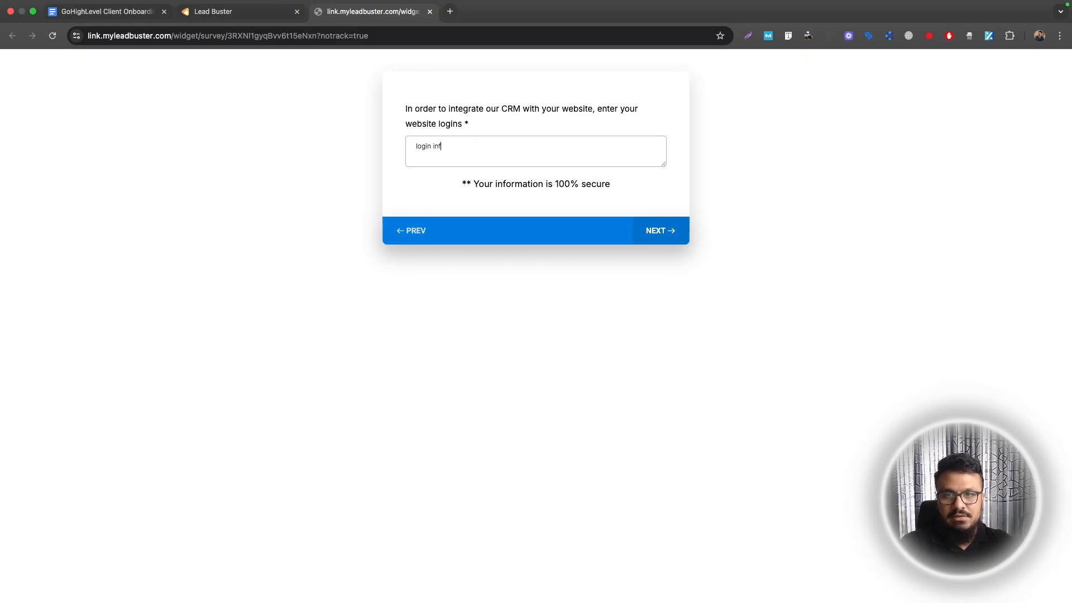
pyautogui.write('st')
pyautogui.press('Return')
pyautogui.click(670, 230)
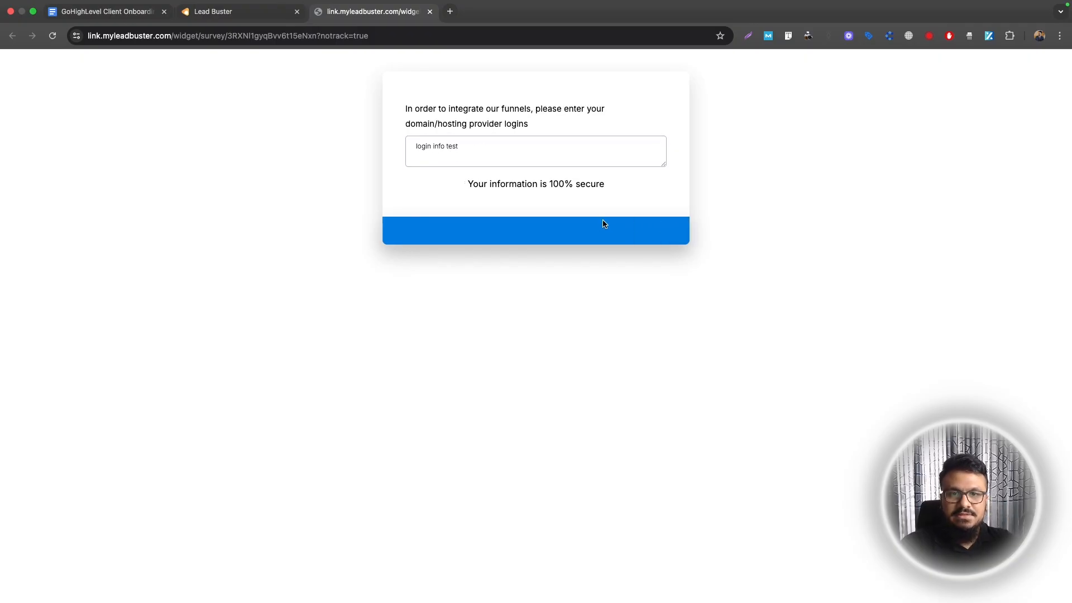
pyautogui.click(211, 12)
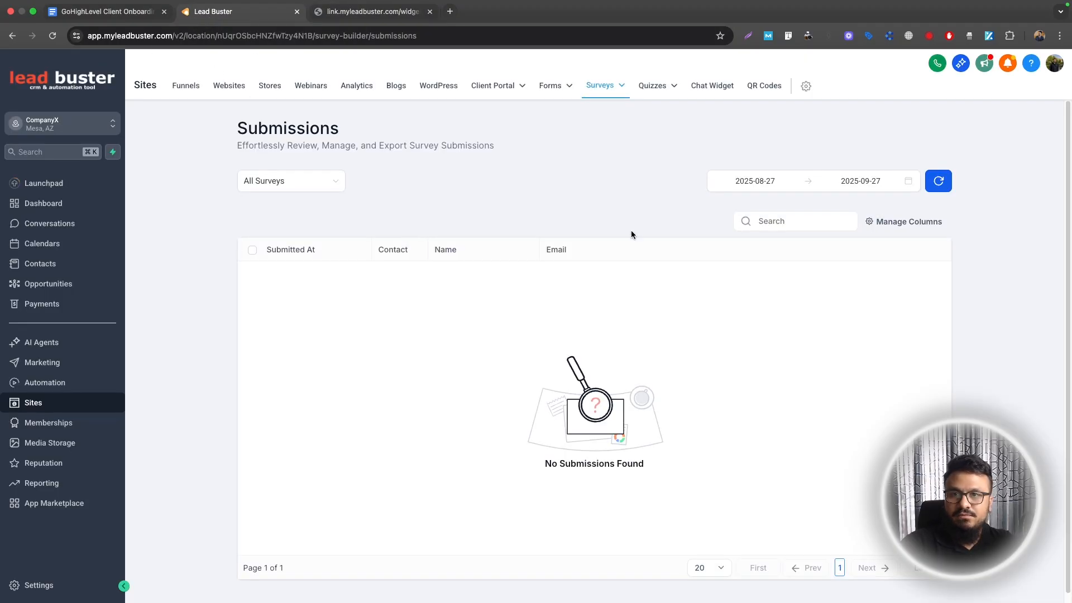
# Filter submissions to the Client Onboarding Survey and open the Awesome Roofing test submission's details
pyautogui.click(321, 191)
pyautogui.click(289, 205)
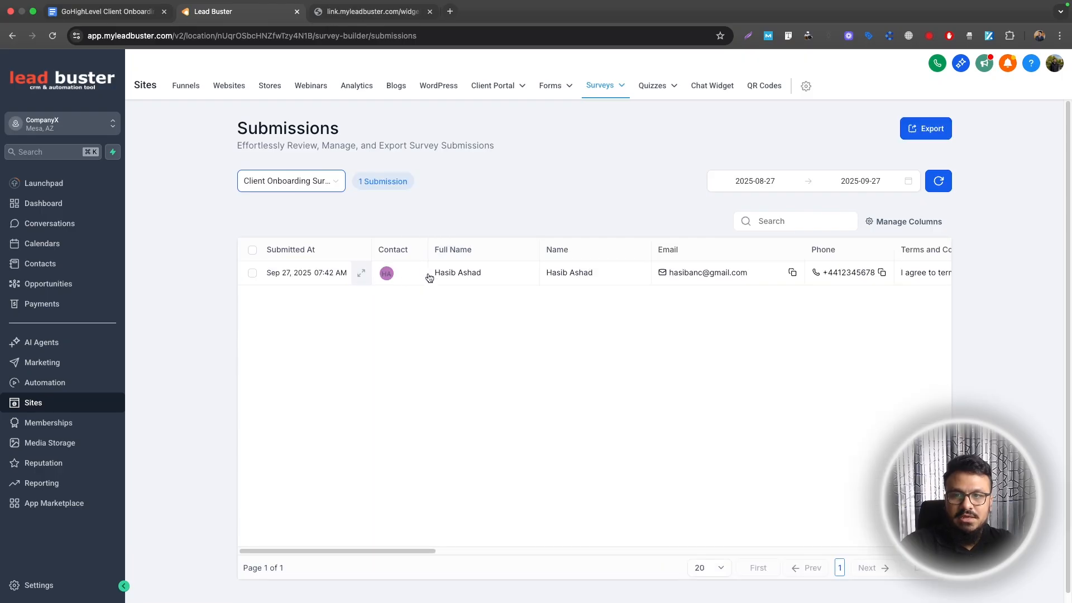
pyautogui.click(295, 276)
pyautogui.scroll(-10, 946, 372)
pyautogui.scroll(10, 946, 374)
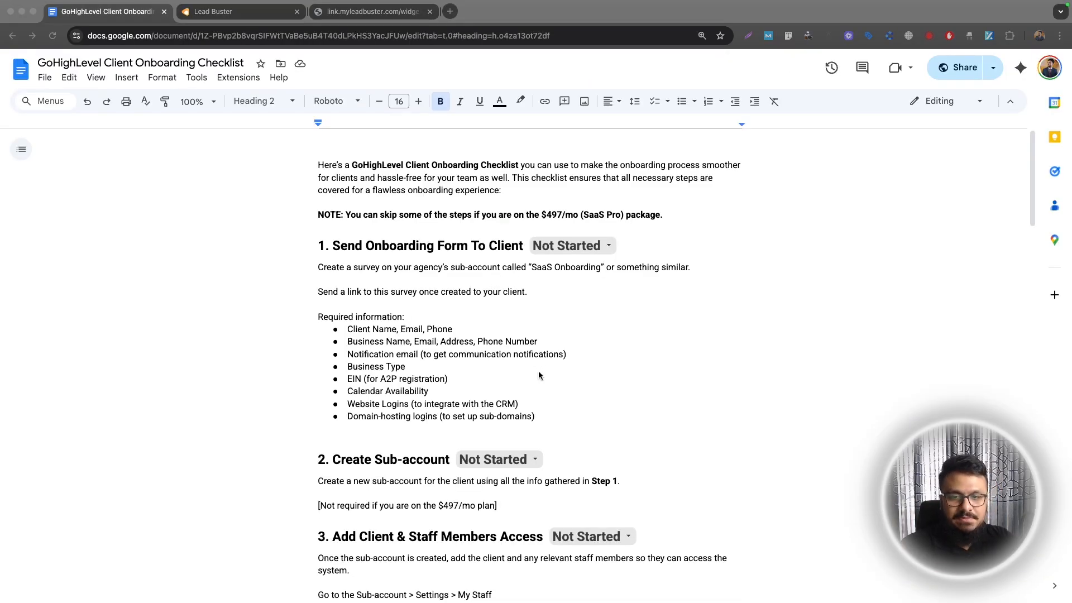
# Compare the checklist's required-information list with the survey's thank-you page and the submission details
pyautogui.click(550, 417)
pyautogui.moveTo(550, 417); pyautogui.dragTo(287, 251)
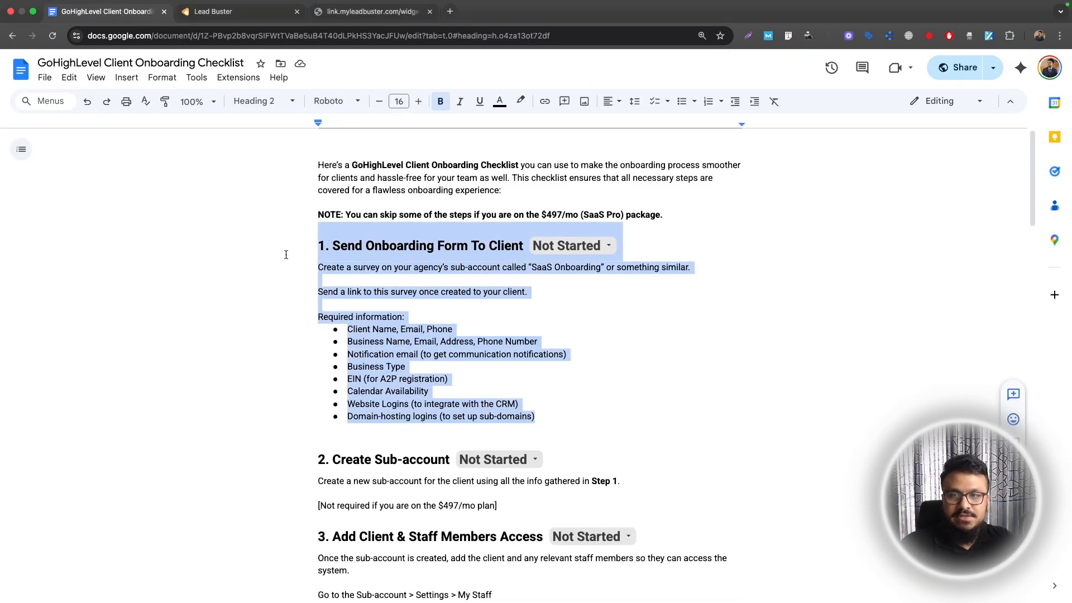
pyautogui.click(356, 14)
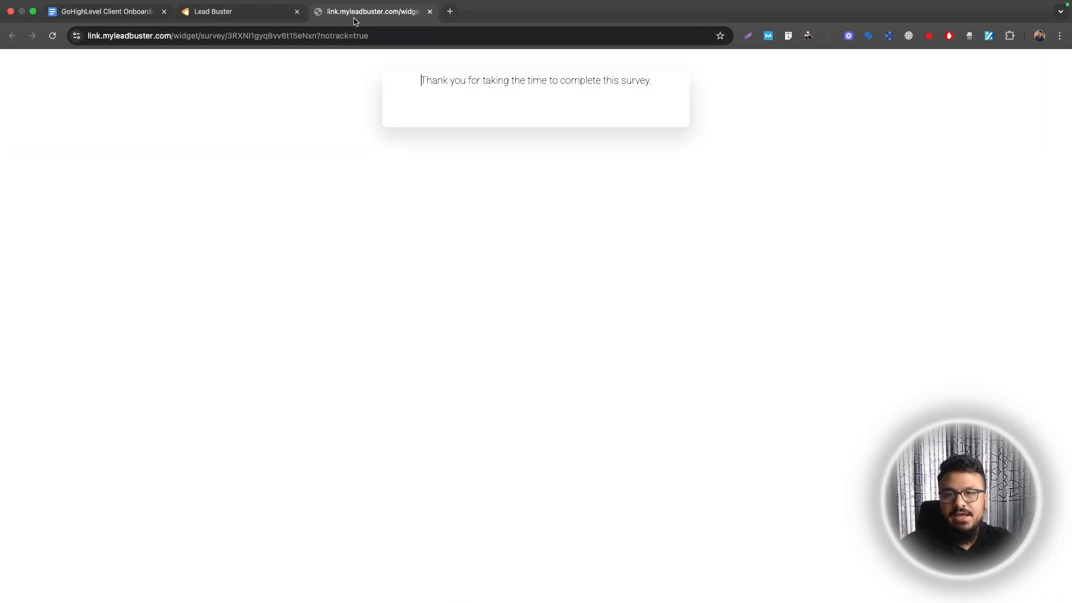
pyautogui.click(233, 22)
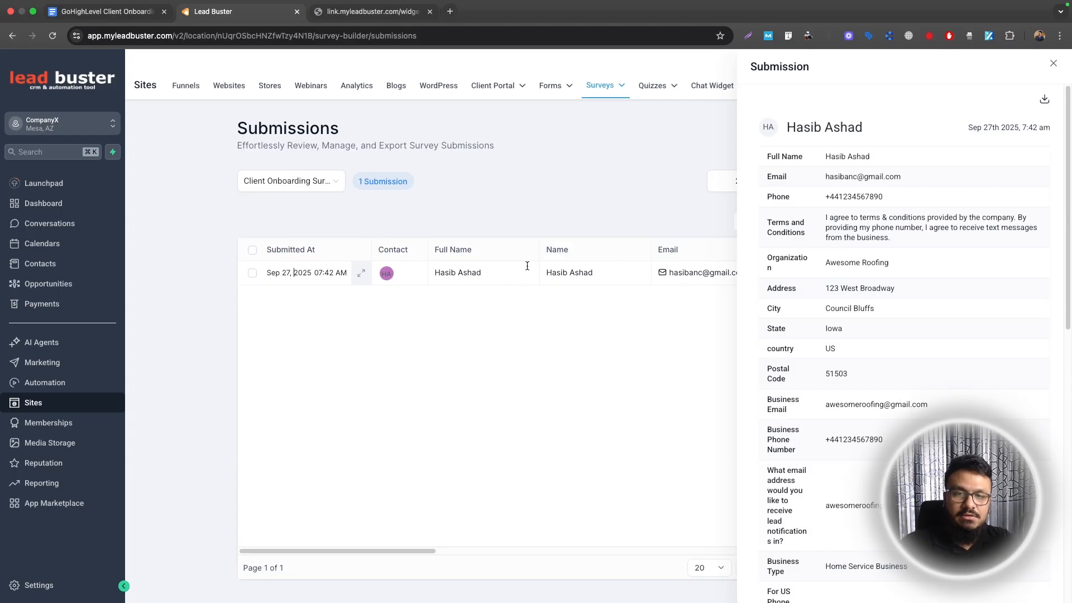
pyautogui.scroll(-10, 916, 391)
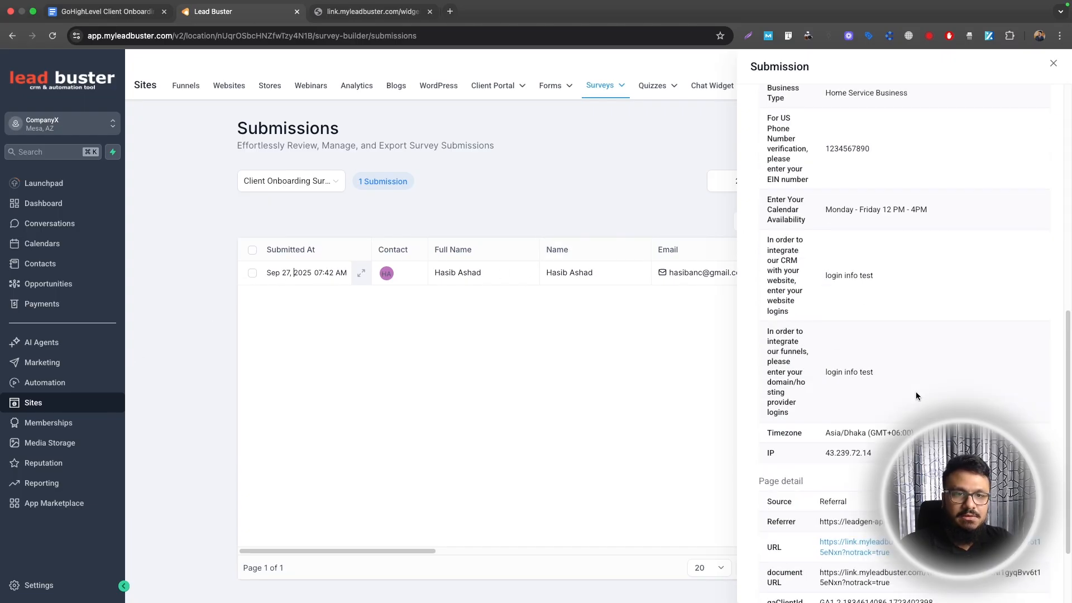
pyautogui.scroll(10, 916, 397)
pyautogui.click(106, 11)
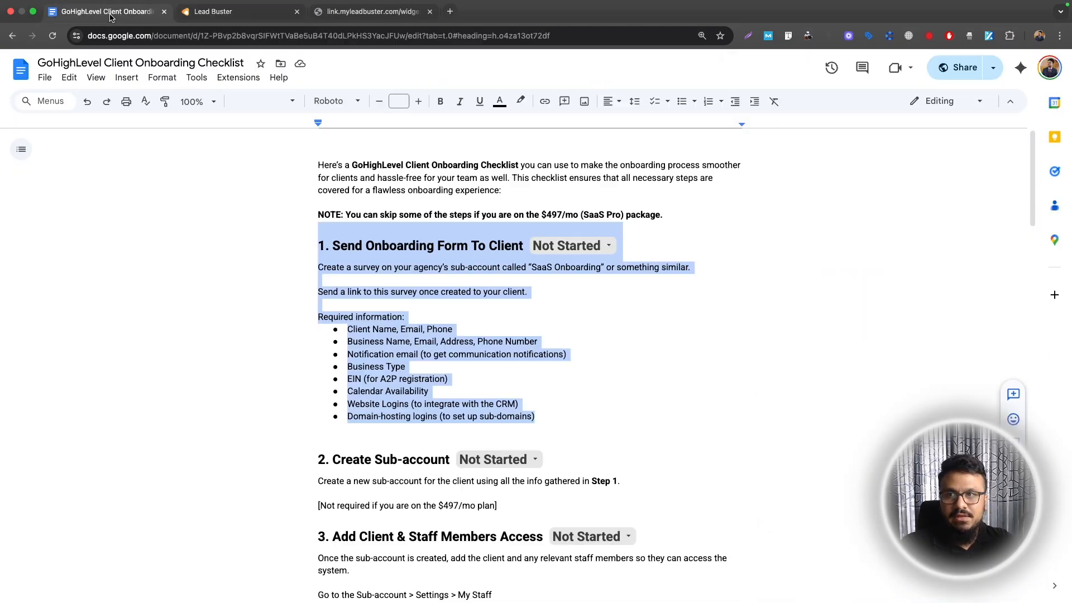
# Highlight the checklist's step 2 Create Sub-account section and step 3 heading while explaining them
pyautogui.scroll(-5, 391, 251)
pyautogui.moveTo(318, 220); pyautogui.dragTo(495, 267)
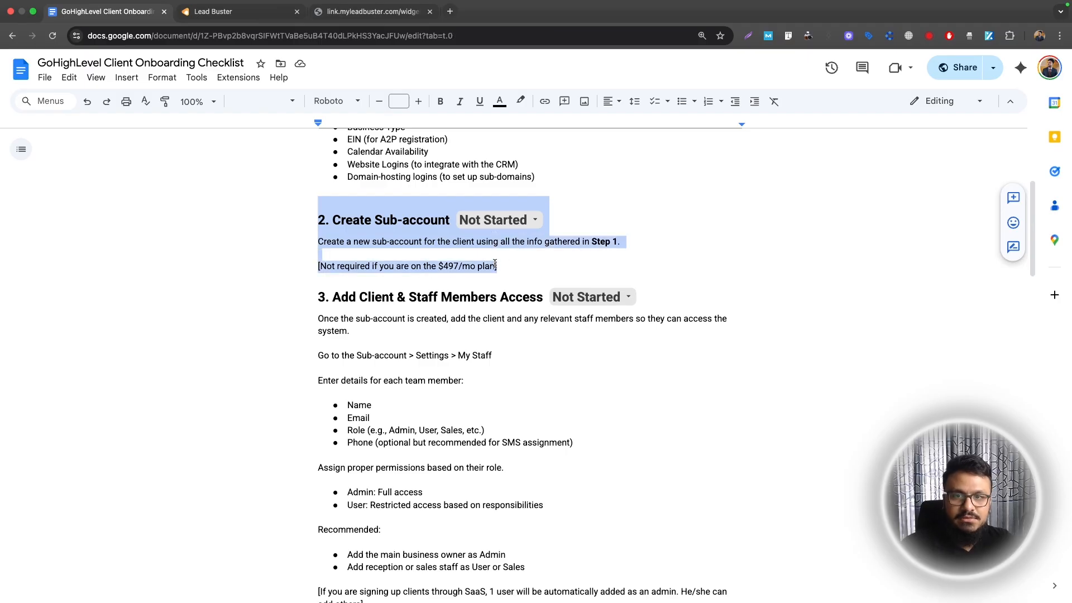
pyautogui.moveTo(495, 264); pyautogui.dragTo(497, 266)
pyautogui.click(496, 266)
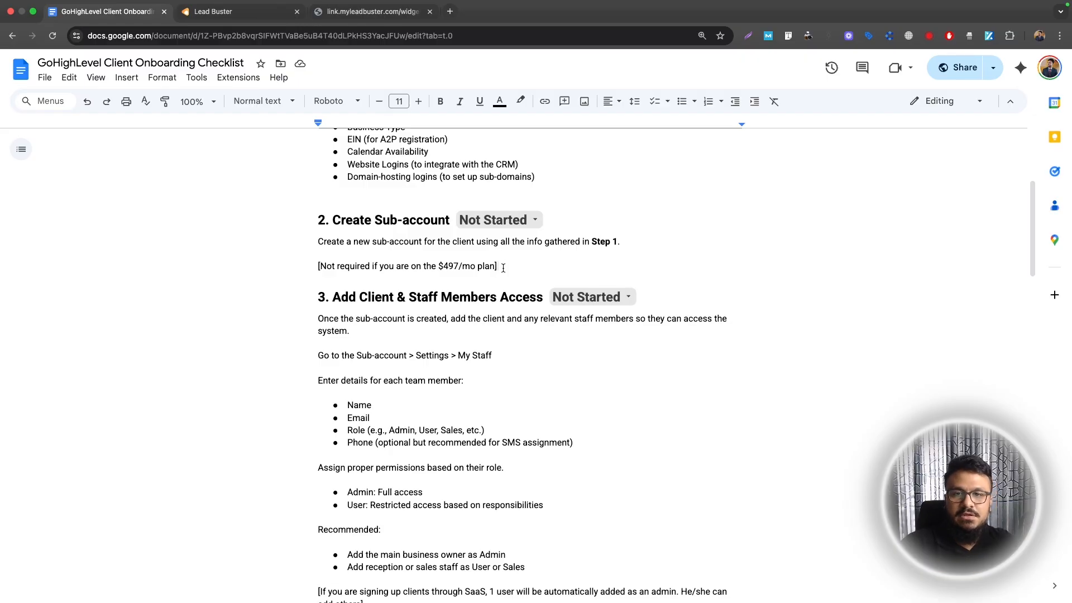
pyautogui.moveTo(498, 265); pyautogui.dragTo(321, 215)
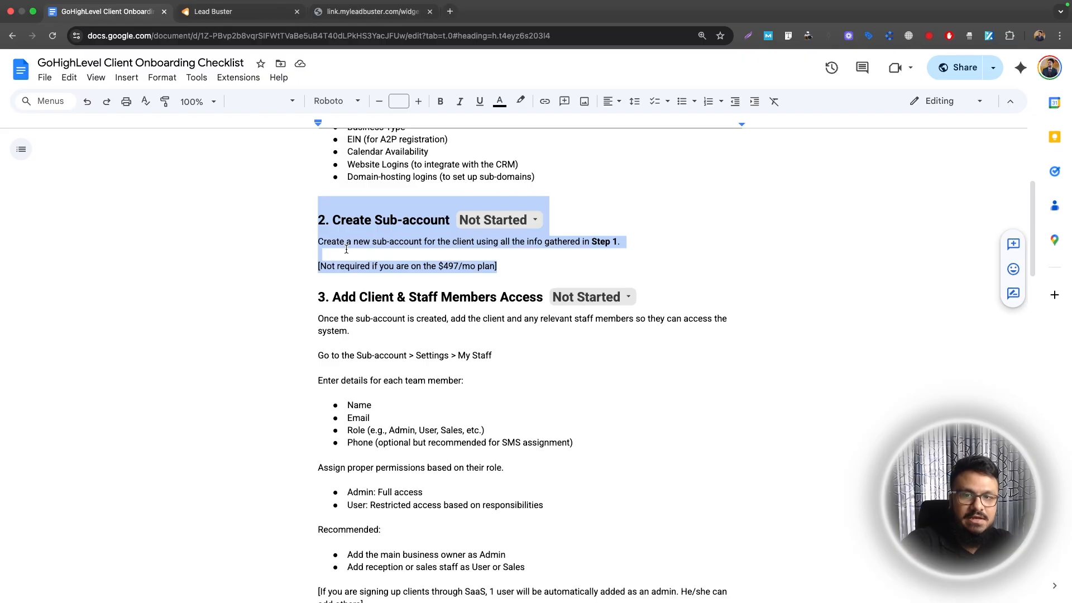
pyautogui.moveTo(319, 294); pyautogui.dragTo(665, 310)
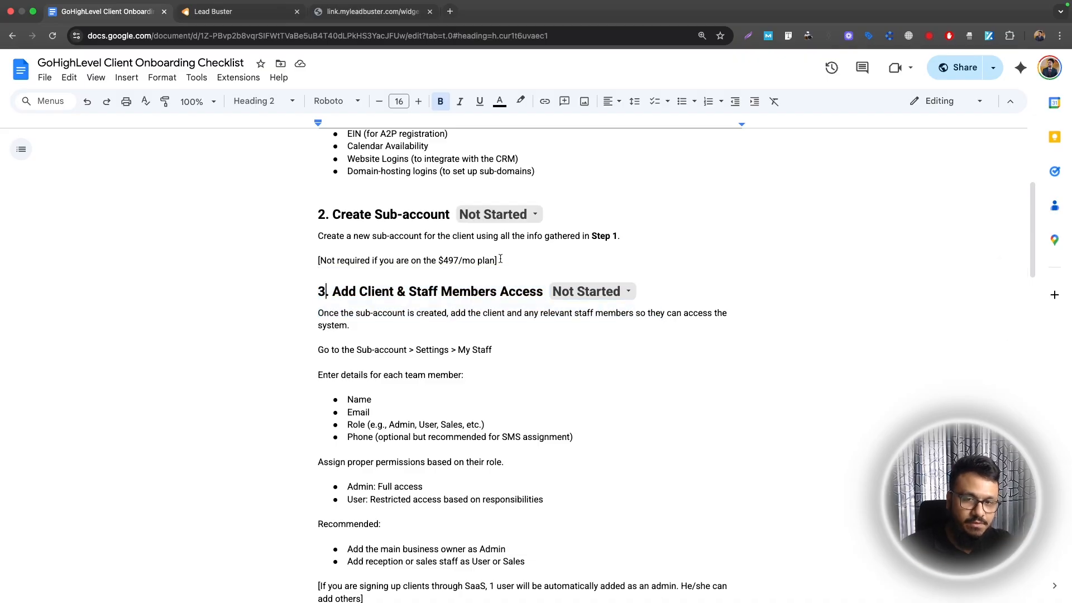
pyautogui.moveTo(498, 260); pyautogui.dragTo(306, 215)
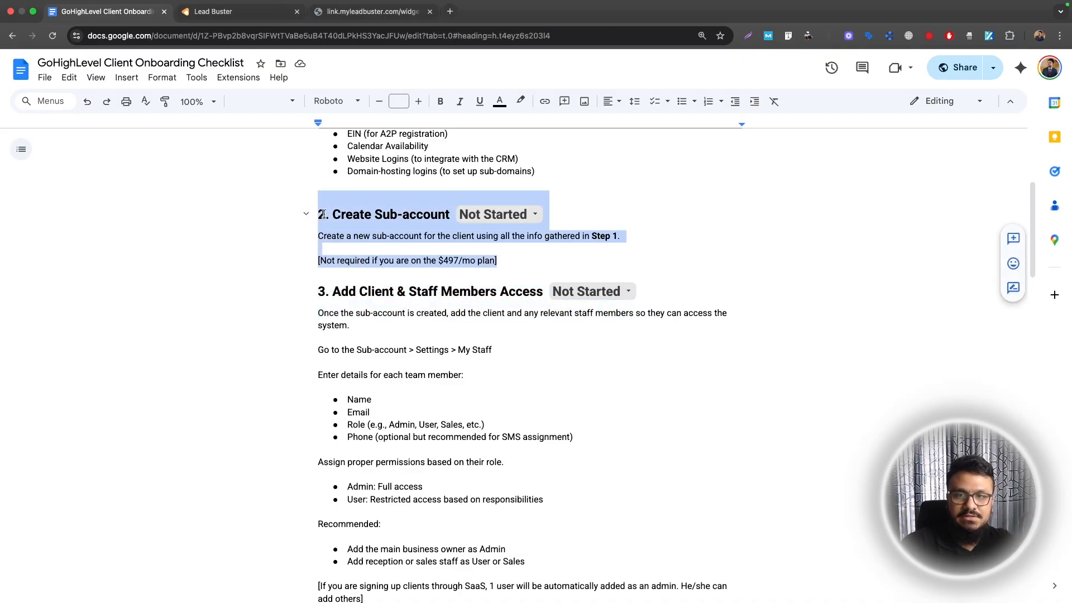
pyautogui.click(330, 215)
pyautogui.click(318, 214)
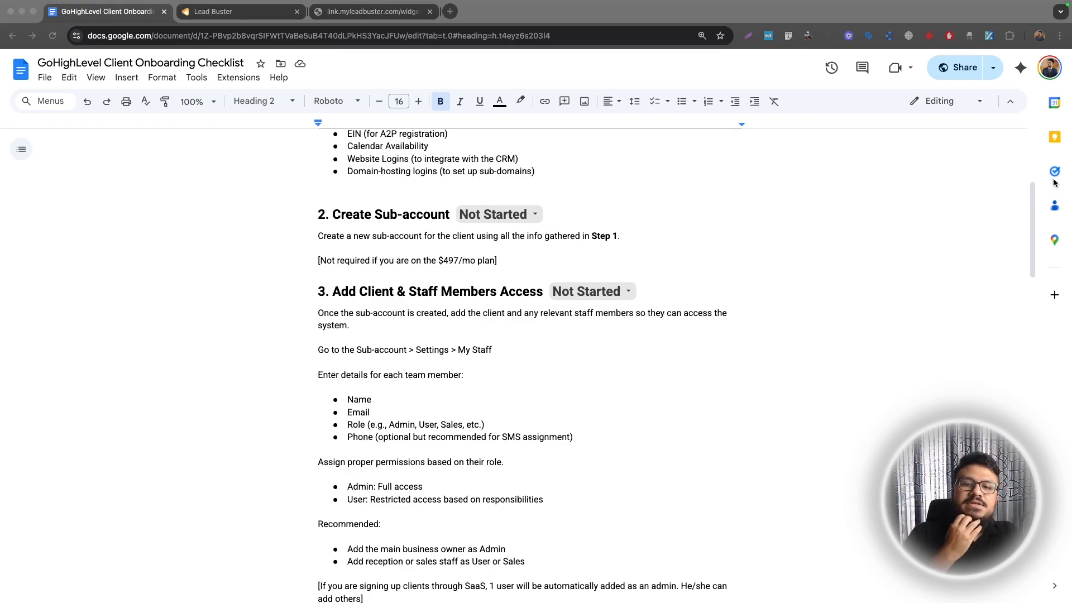
pyautogui.click(258, 15)
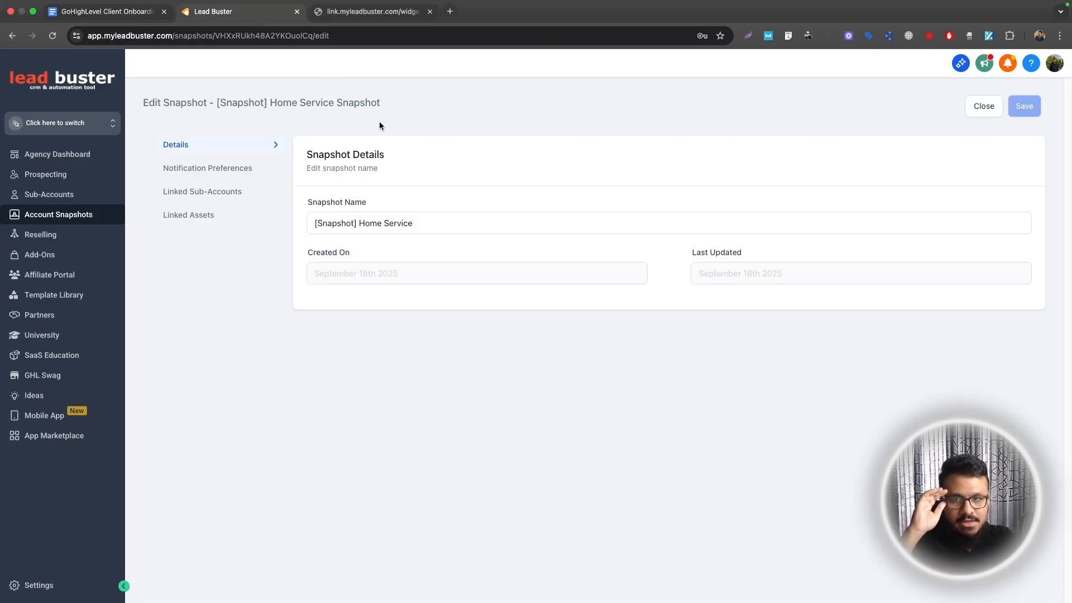
pyautogui.click(425, 233)
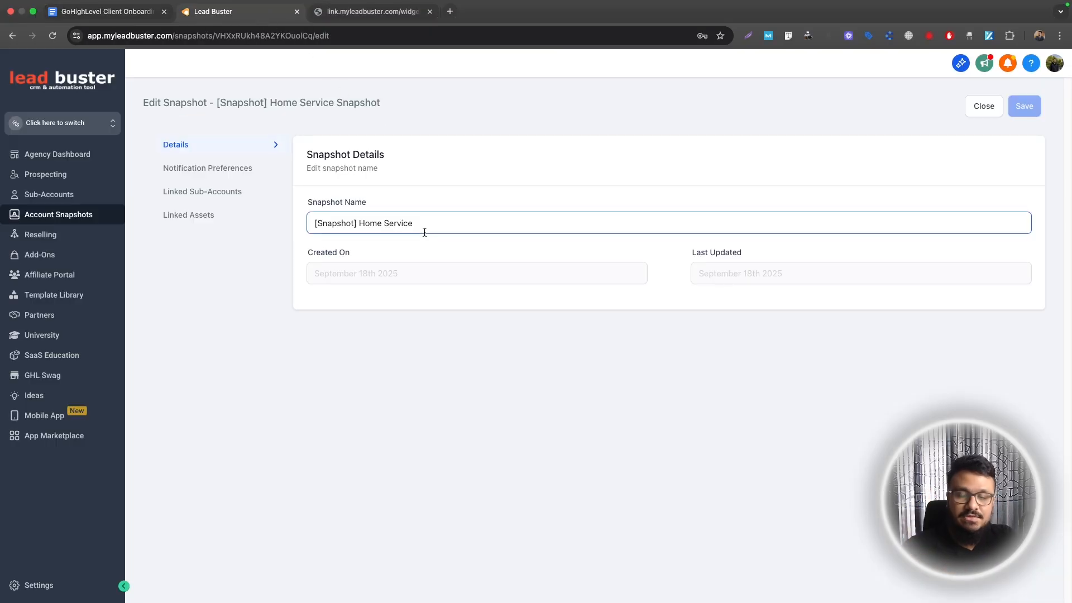
pyautogui.click(404, 200)
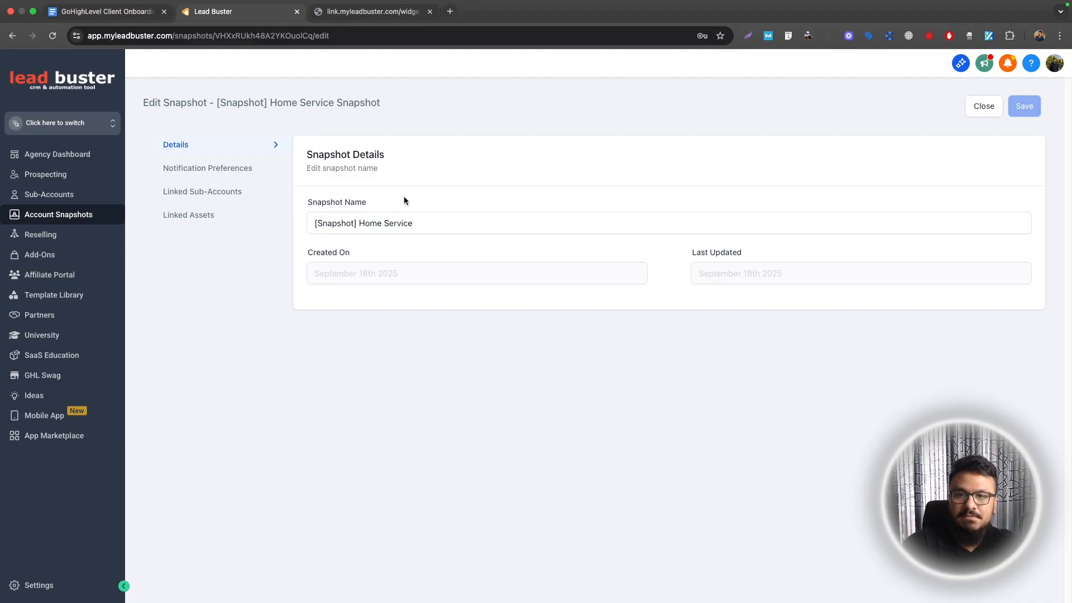
pyautogui.click(412, 219)
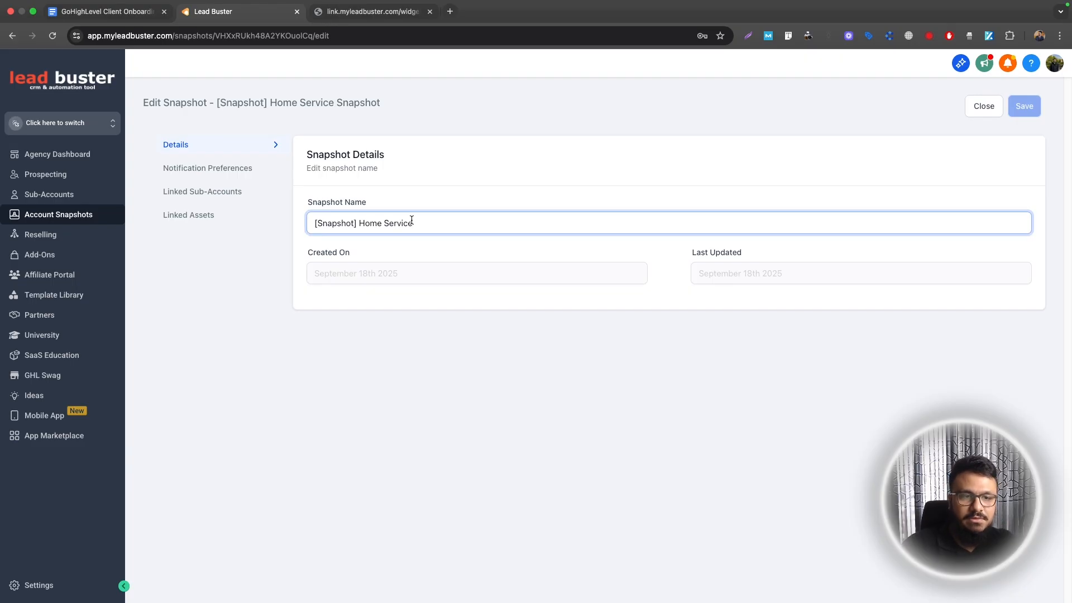
pyautogui.click(456, 191)
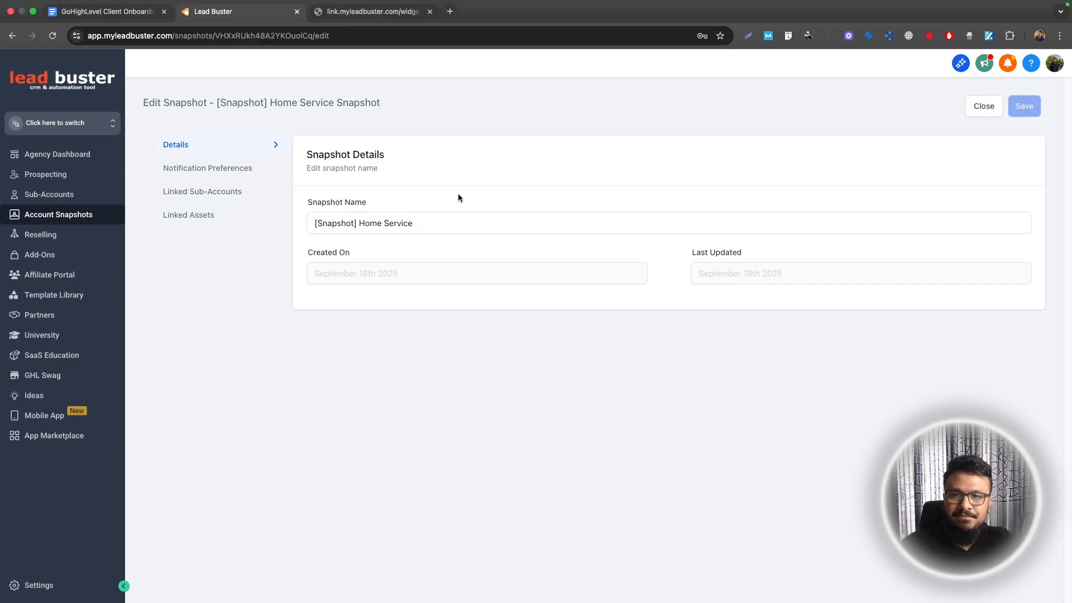
pyautogui.click(421, 219)
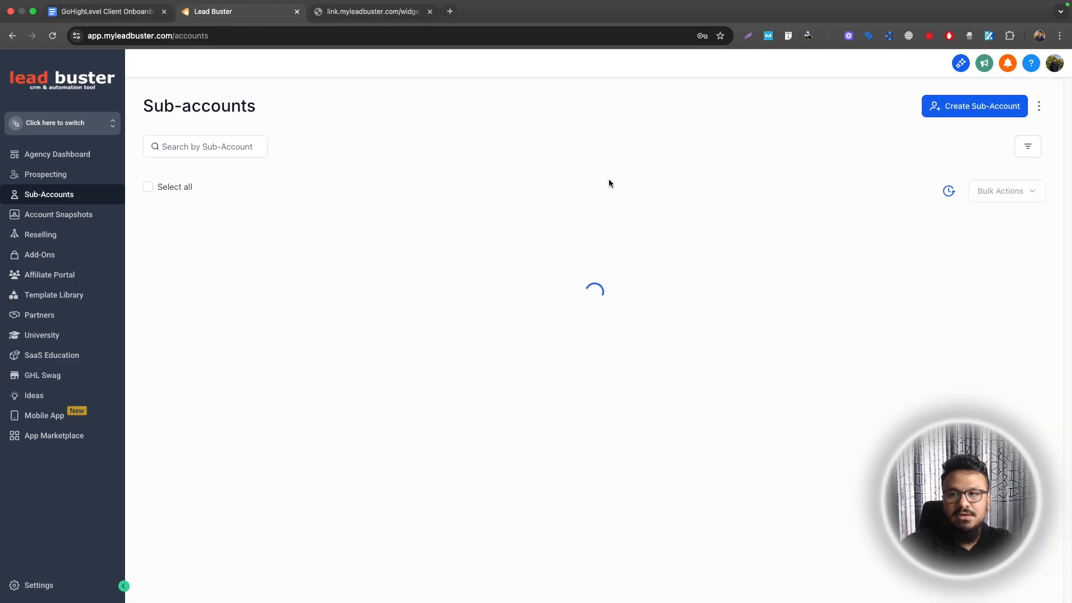
# Start a new sub-account from the [Snapshot] Home Service snapshot in My Snapshots
pyautogui.click(999, 109)
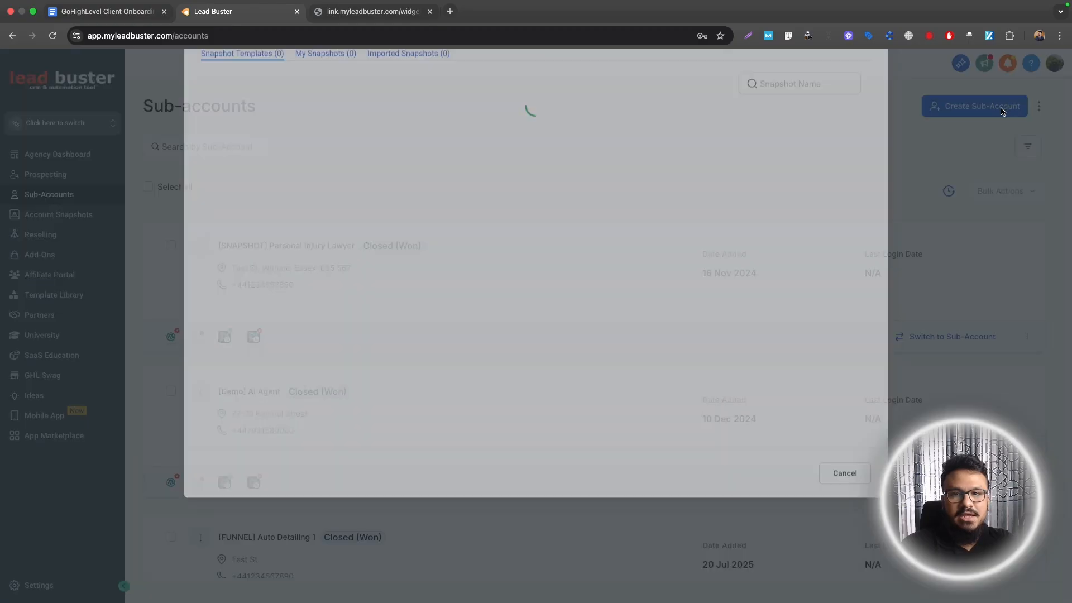
pyautogui.click(333, 133)
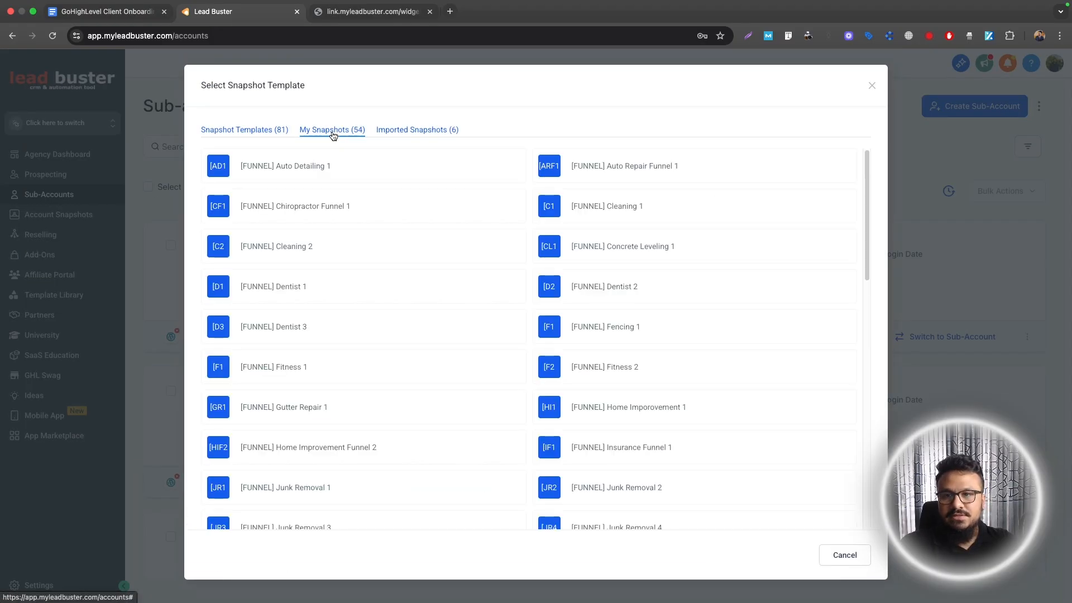
pyautogui.scroll(-10, 625, 318)
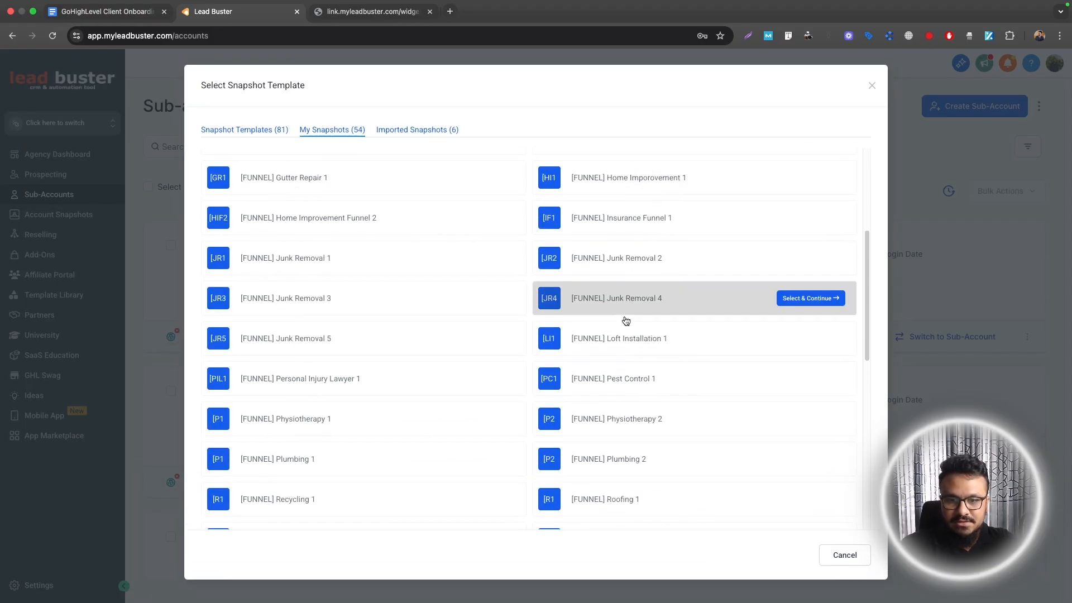
pyautogui.scroll(-4, 626, 321)
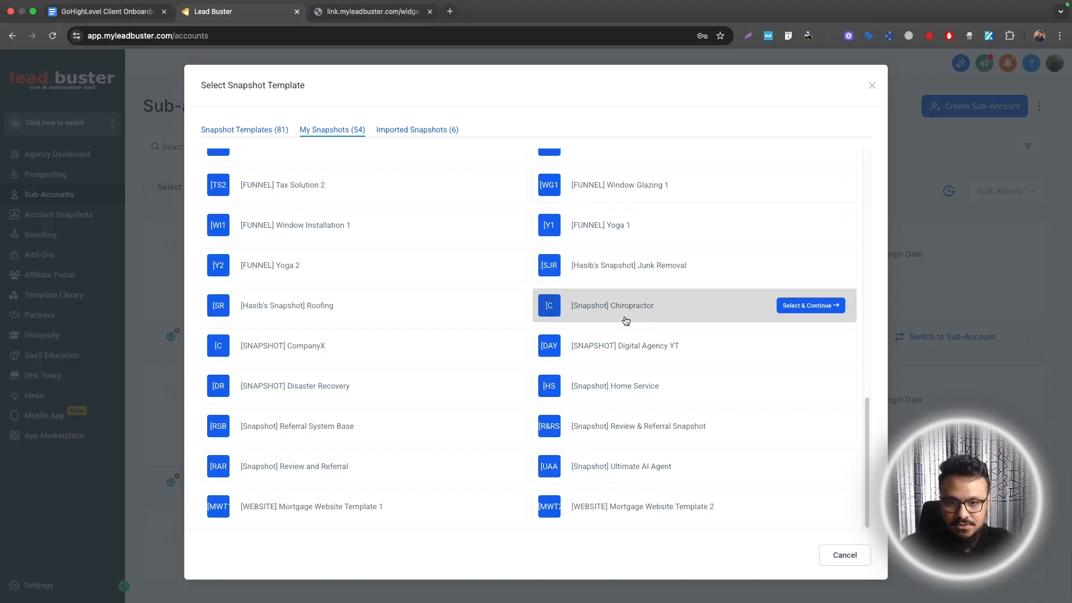
pyautogui.scroll(10, 445, 491)
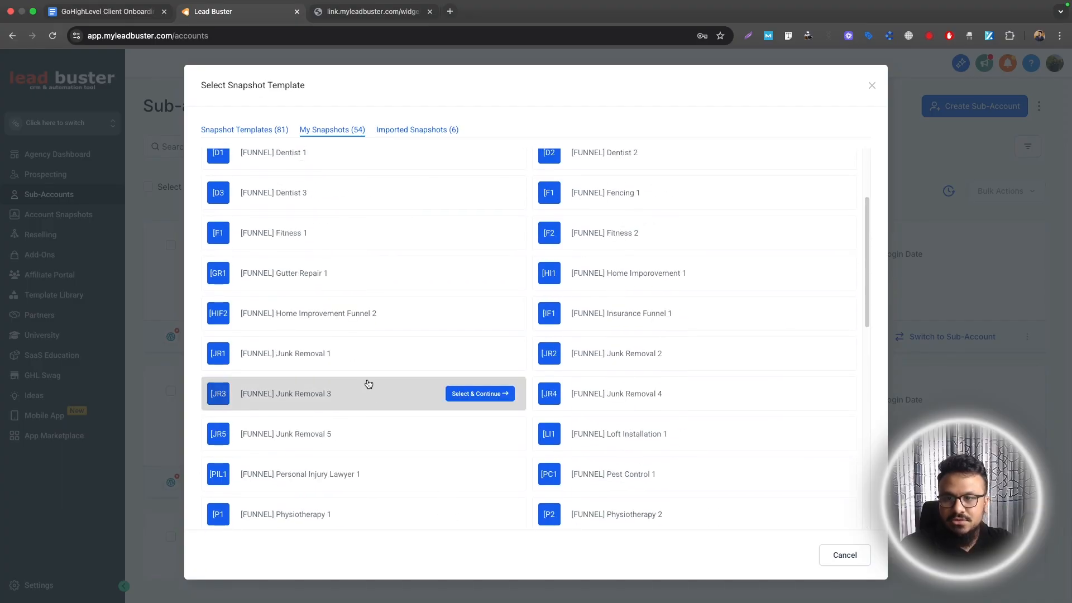
pyautogui.press('super+f')
pyautogui.write('home servi')
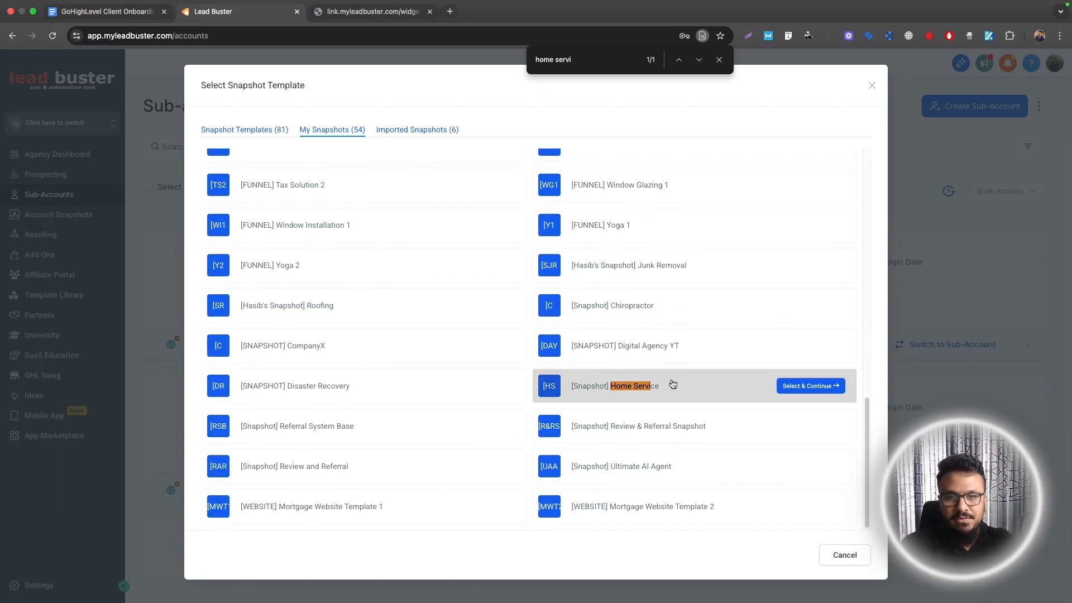
pyautogui.click(796, 382)
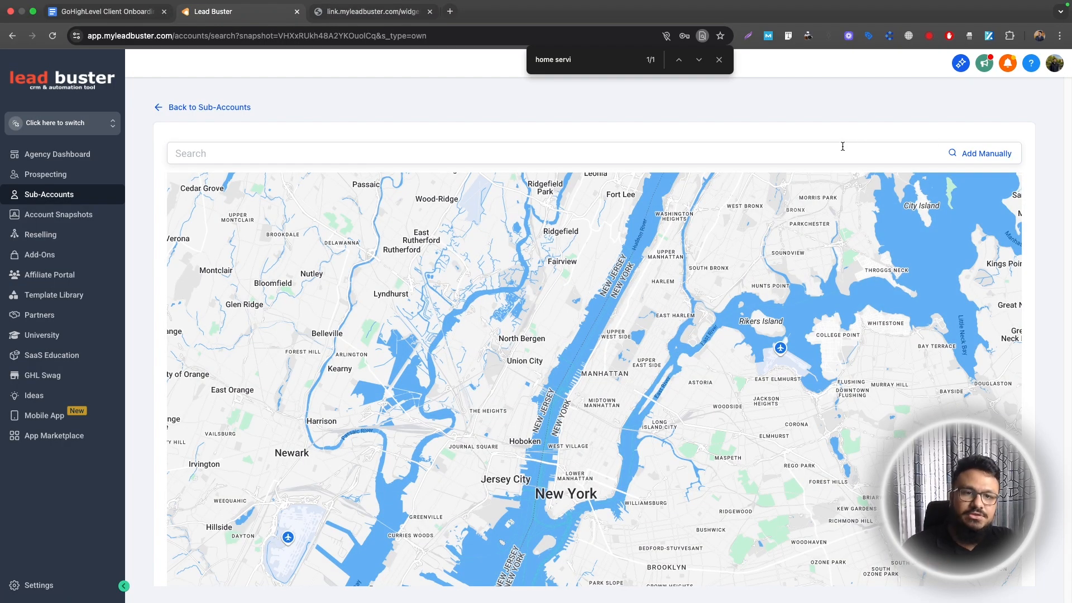
# Search 'ARP Heat' and use the ARP Heating & Air Conditioning business listing
pyautogui.click(843, 146)
pyautogui.write('ARP Heat')
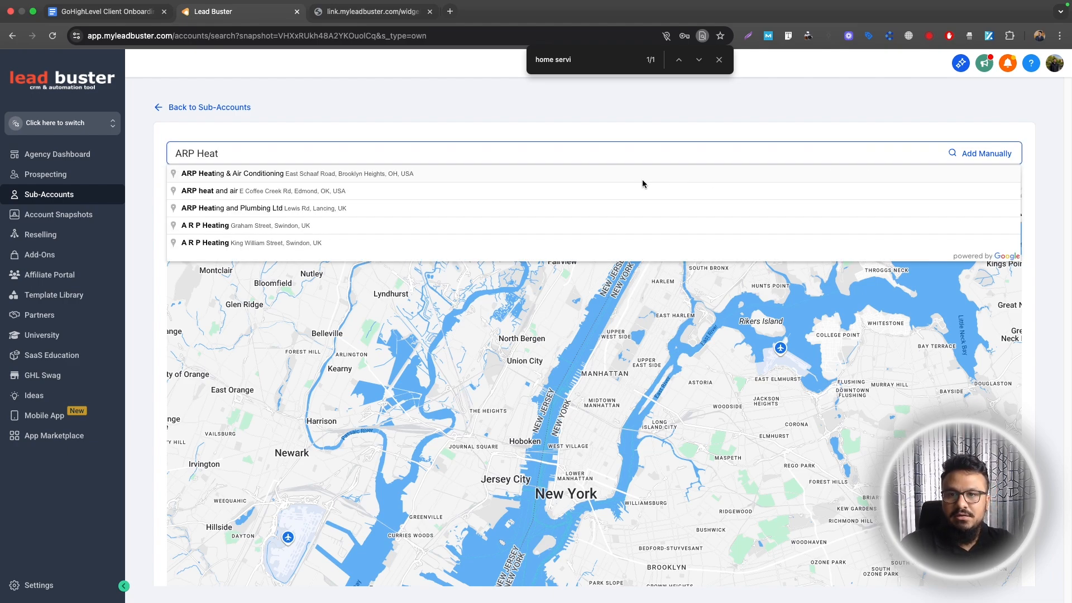
pyautogui.click(258, 178)
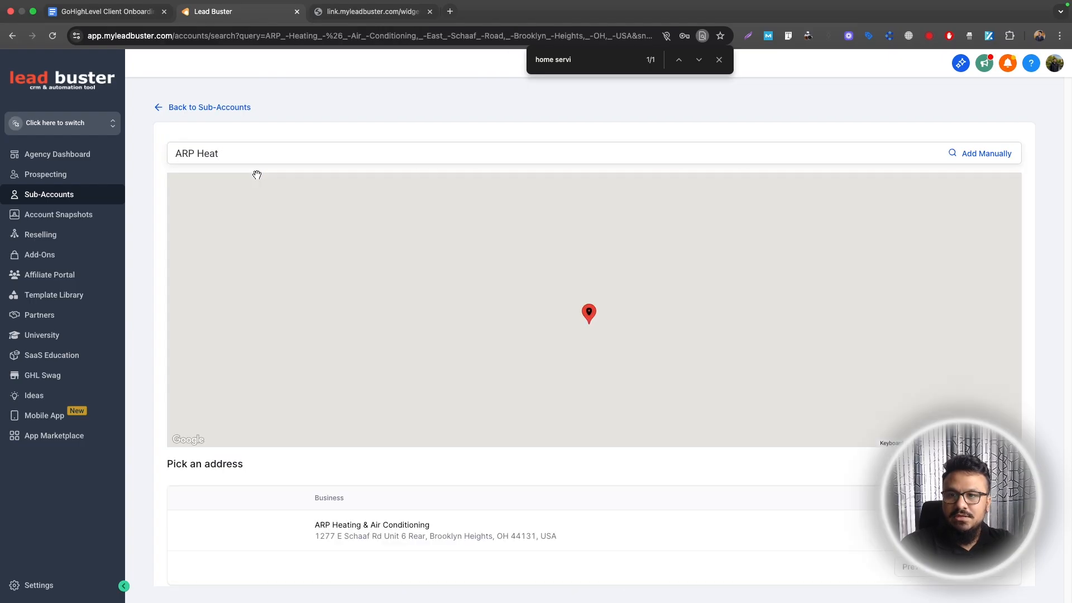
pyautogui.click(448, 525)
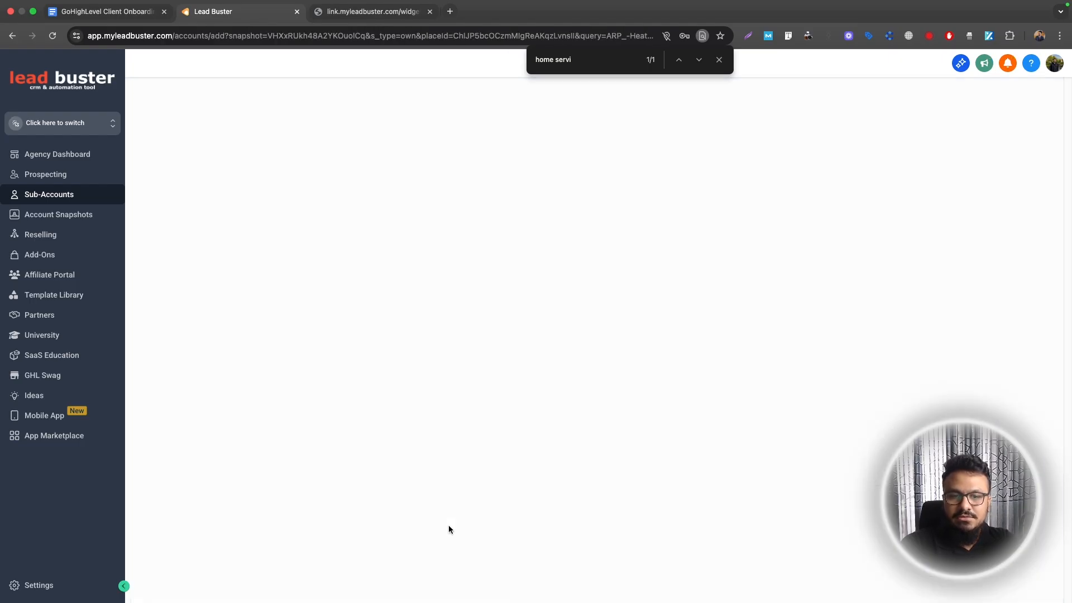
pyautogui.click(246, 152)
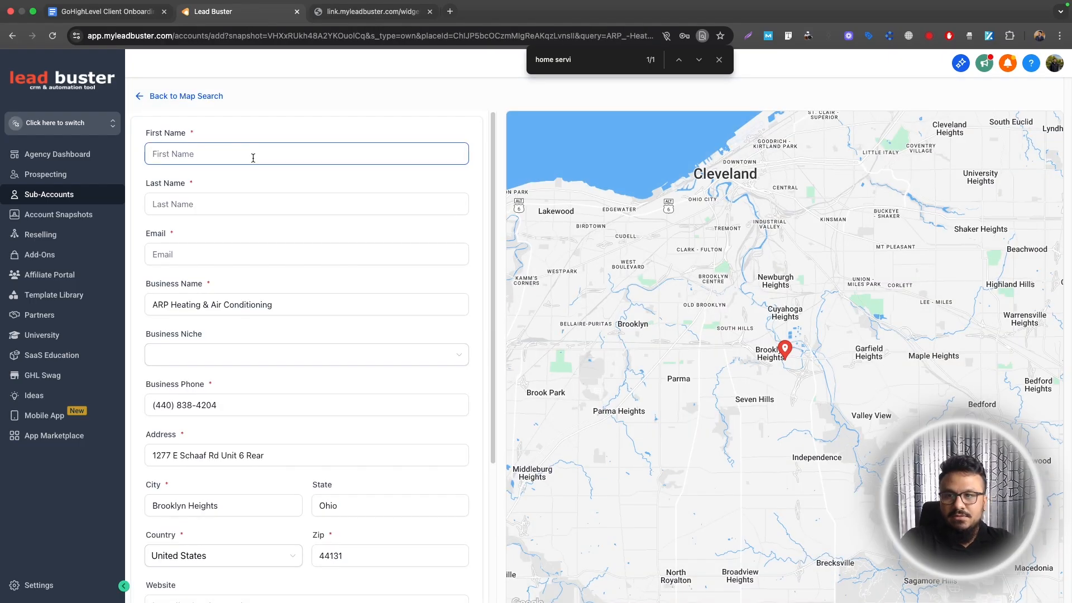
# Enter the contact's first name, last name and e-mail in the sub-account form
pyautogui.click(158, 297)
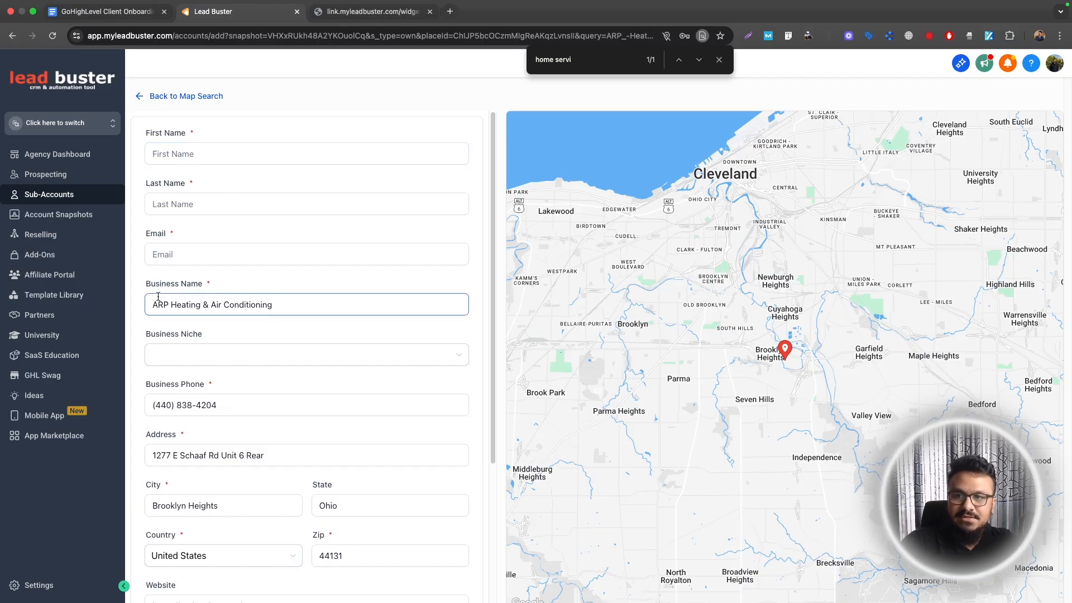
pyautogui.scroll(-4, 307, 244)
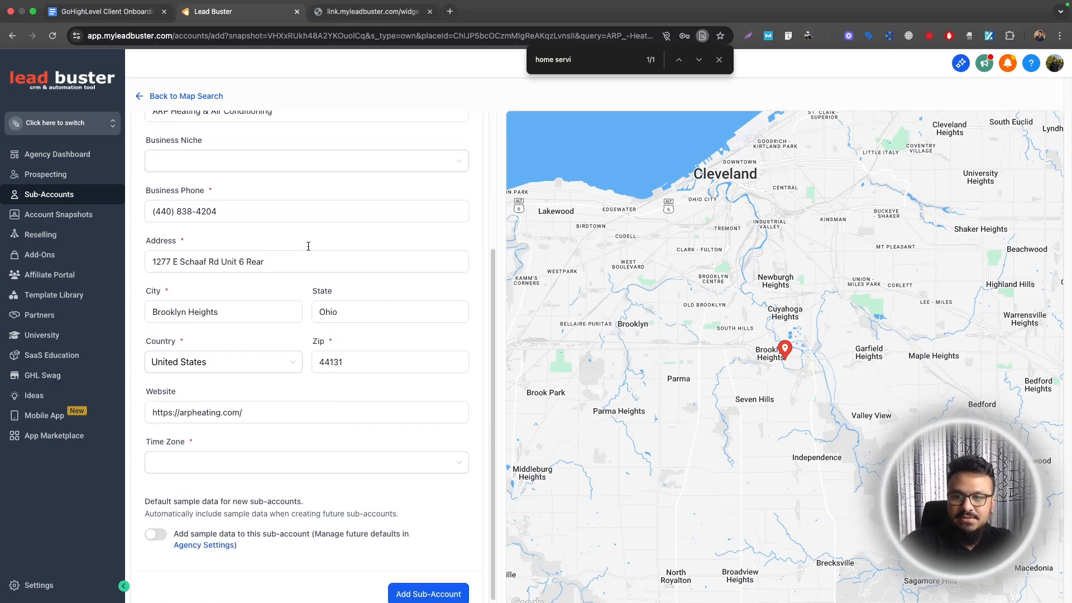
pyautogui.click(264, 445)
pyautogui.scroll(4, 229, 335)
pyautogui.click(195, 154)
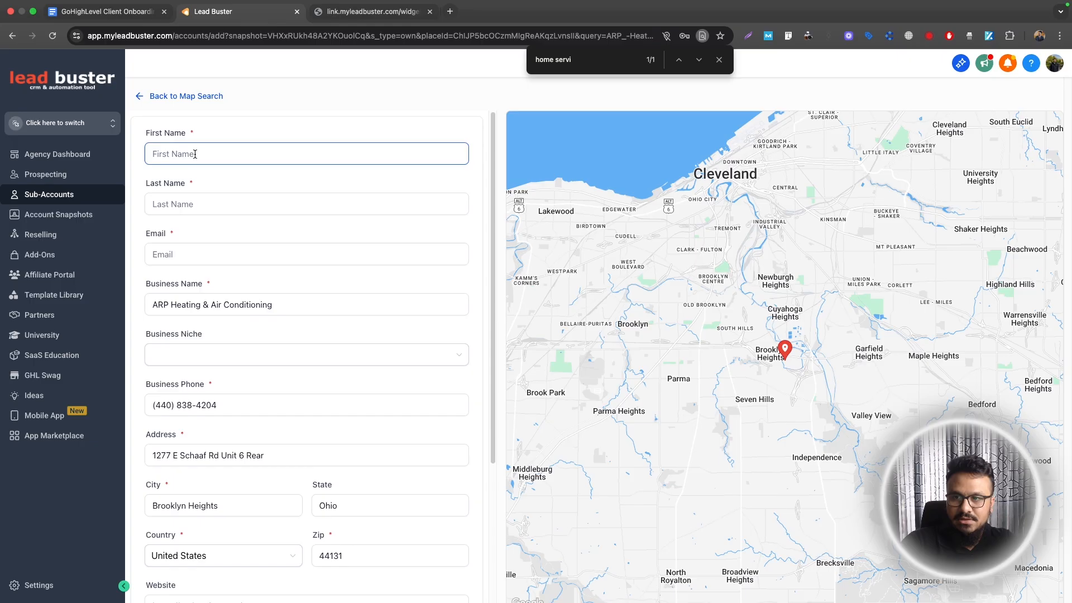
pyautogui.write('John')
pyautogui.press('Tab')
pyautogui.write('Smith')
pyautogui.press('Tab')
# Set the sub-account time zone to GMT-06:00 America/Boise
pyautogui.scroll(-4, 300, 447)
pyautogui.click(299, 450)
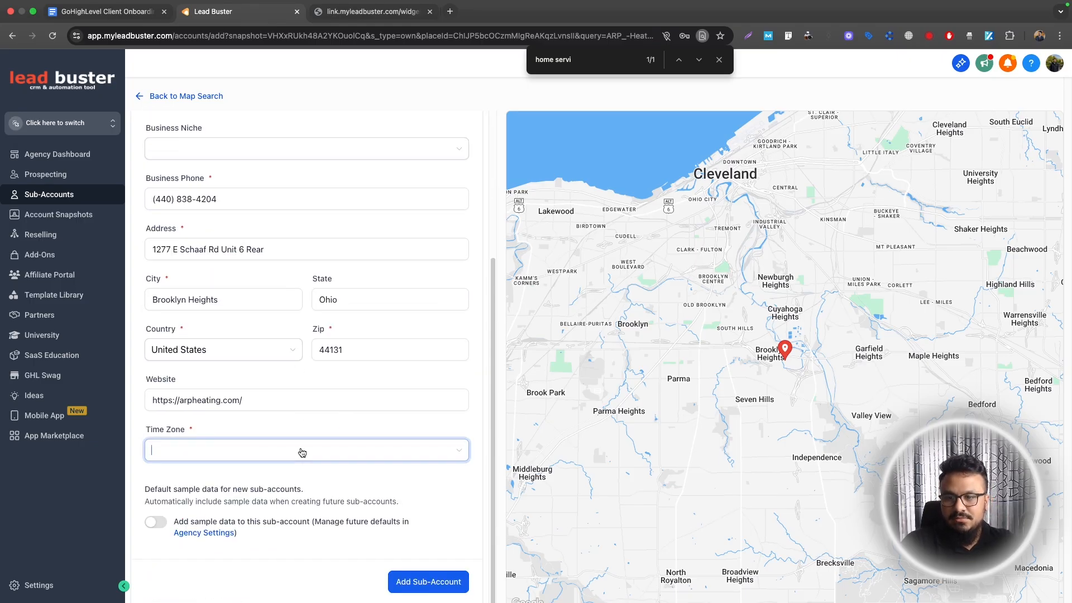
pyautogui.scroll(-20, 292, 375)
pyautogui.scroll(19, 292, 376)
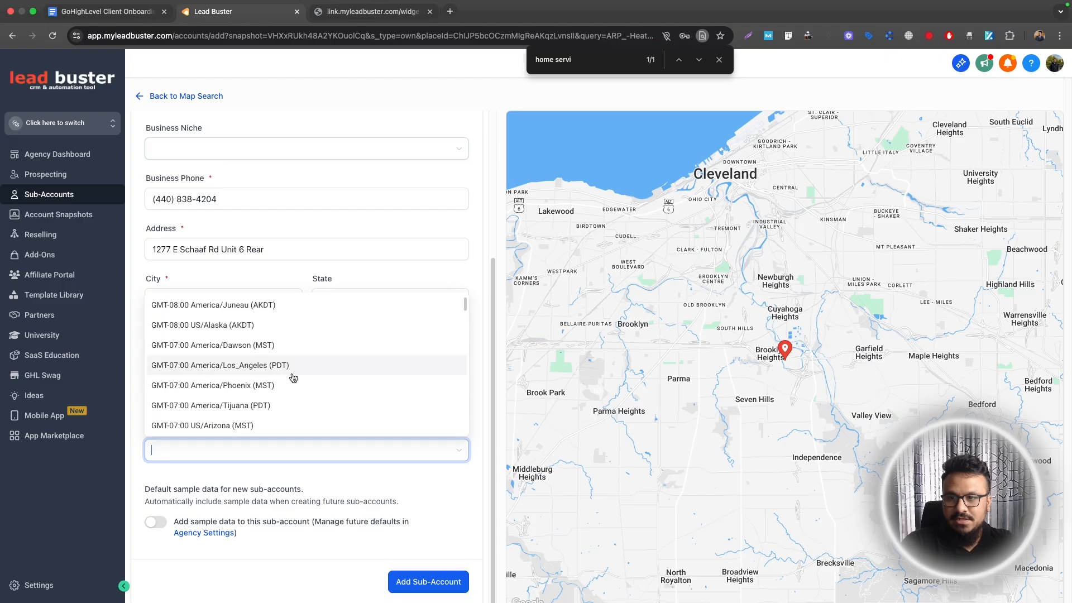
pyautogui.scroll(-2, 249, 351)
pyautogui.click(248, 387)
# Create the sub-account and dismiss the browser's save-address offer
pyautogui.click(420, 581)
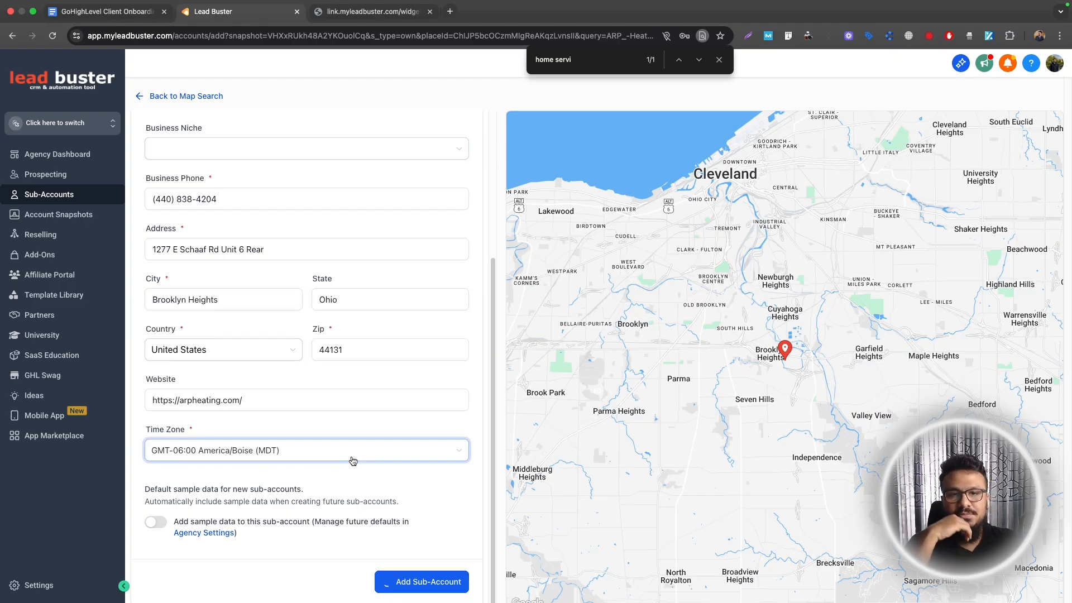
pyautogui.scroll(4, 353, 462)
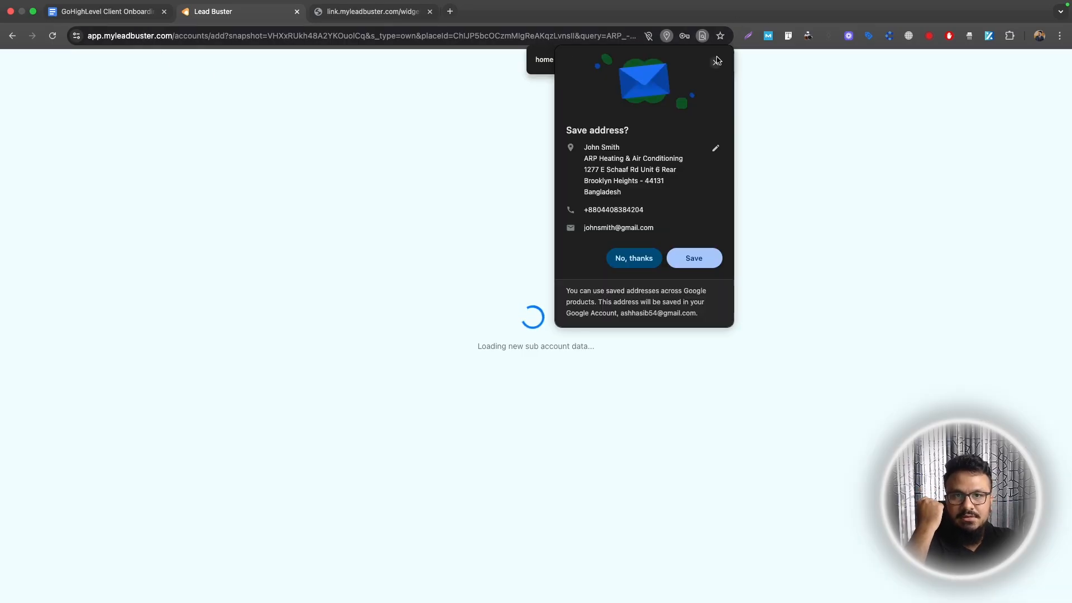
pyautogui.click(718, 61)
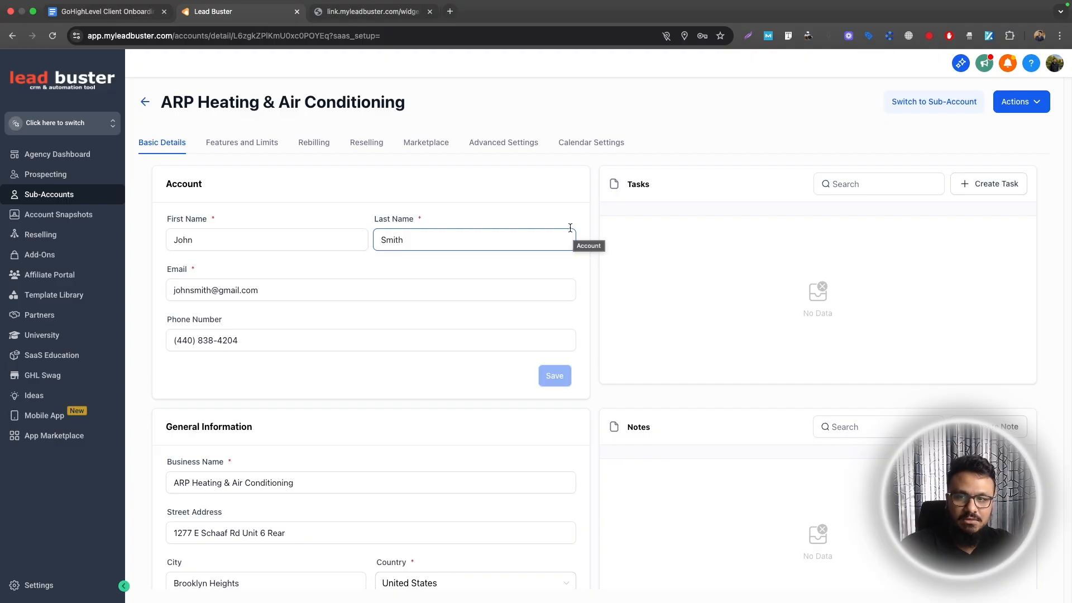
# Switch into the ARP Heating sub-account, then bring up the checklist document at step 2
pyautogui.click(944, 107)
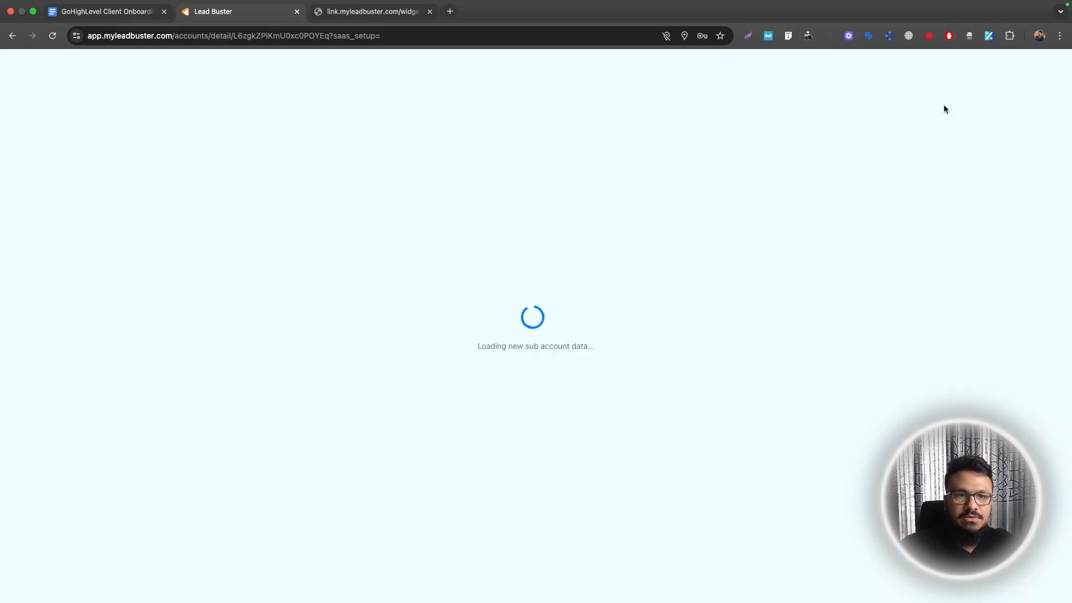
pyautogui.click(116, 13)
pyautogui.scroll(4, 454, 260)
pyautogui.moveTo(318, 433); pyautogui.dragTo(501, 477)
# Read through checklist steps 2 and 3, then return to the ARP Heating dashboard
pyautogui.click(502, 476)
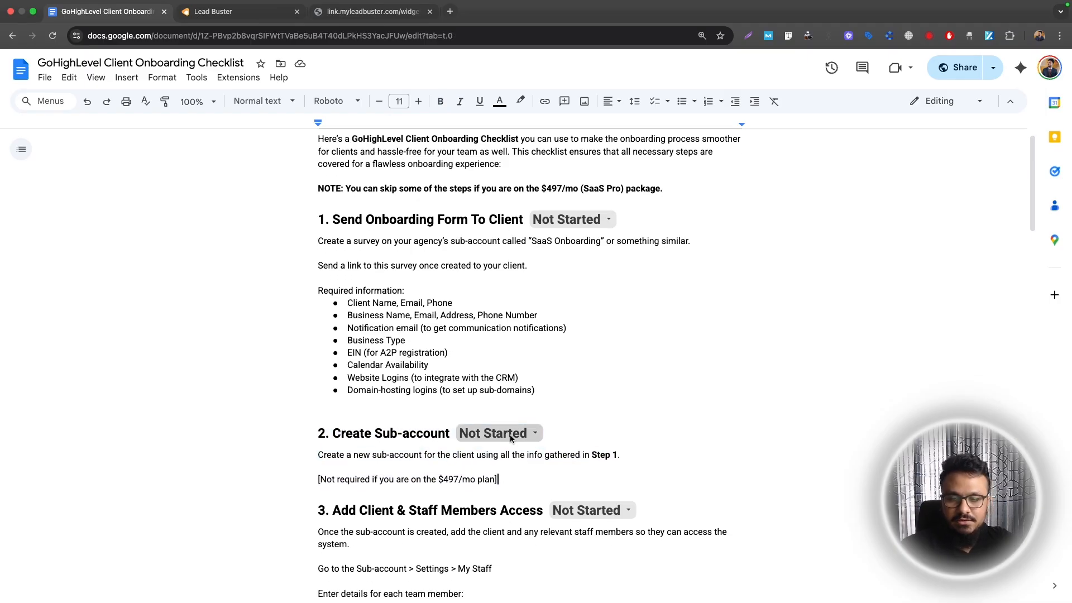
pyautogui.scroll(-3, 497, 424)
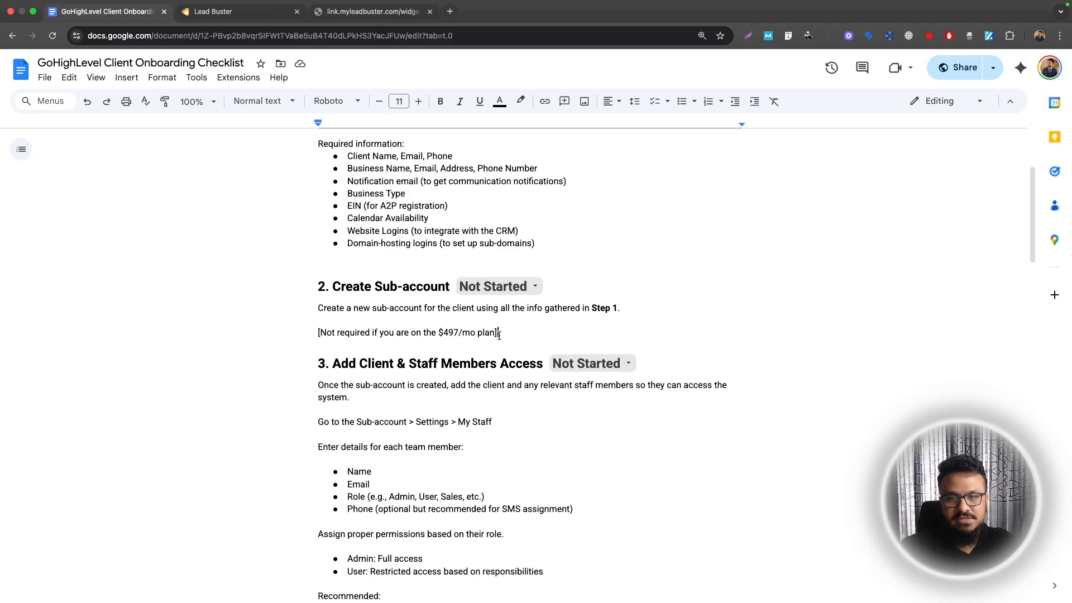
pyautogui.scroll(-2, 499, 334)
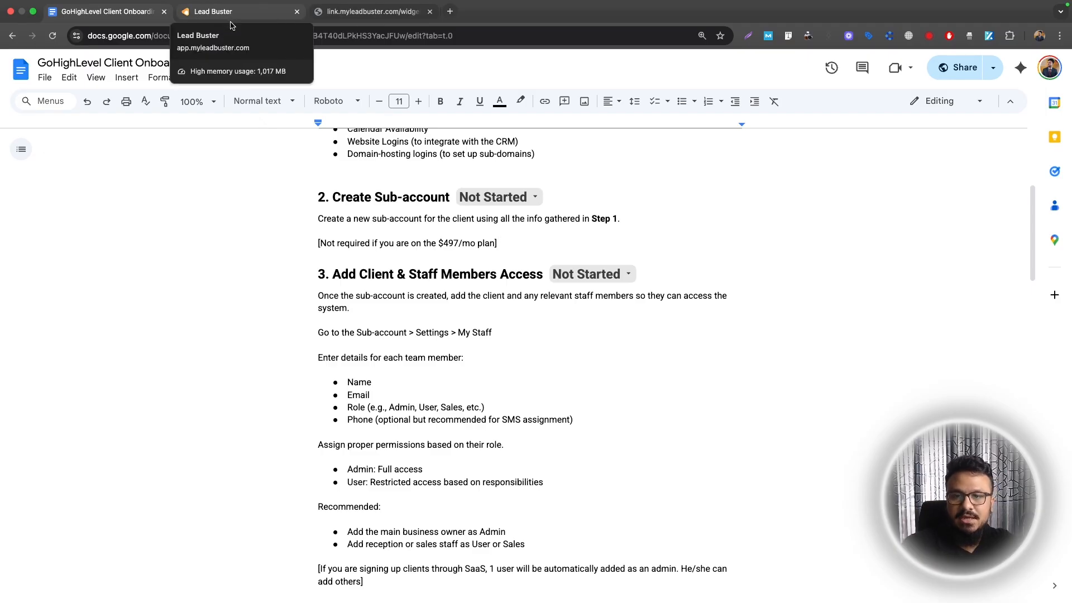
pyautogui.click(233, 23)
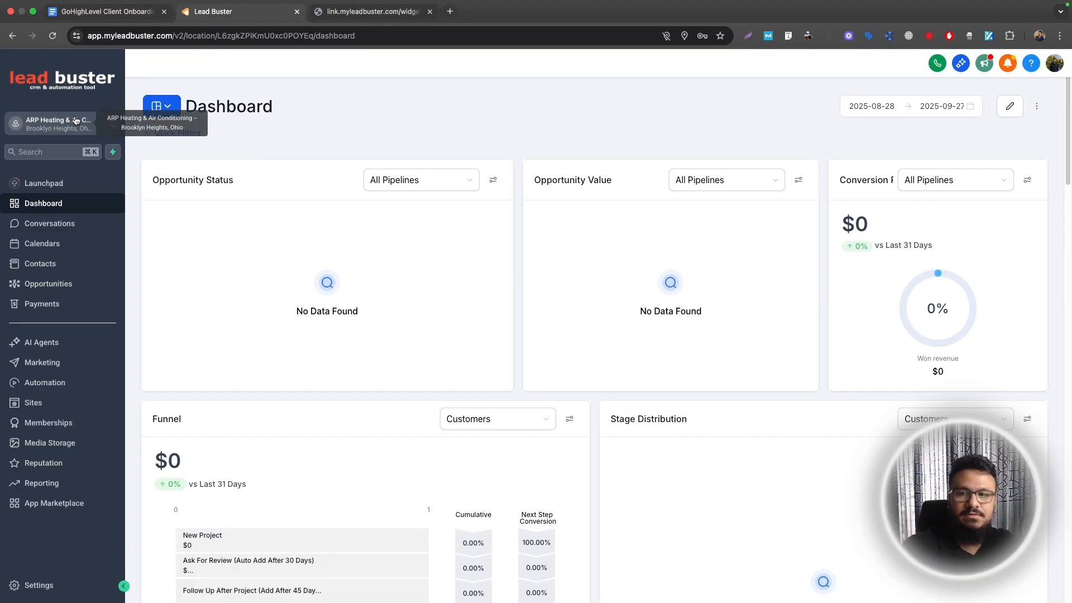
# Add a new user in My Staff with the contact's first name, last name and e-mail
pyautogui.click(37, 584)
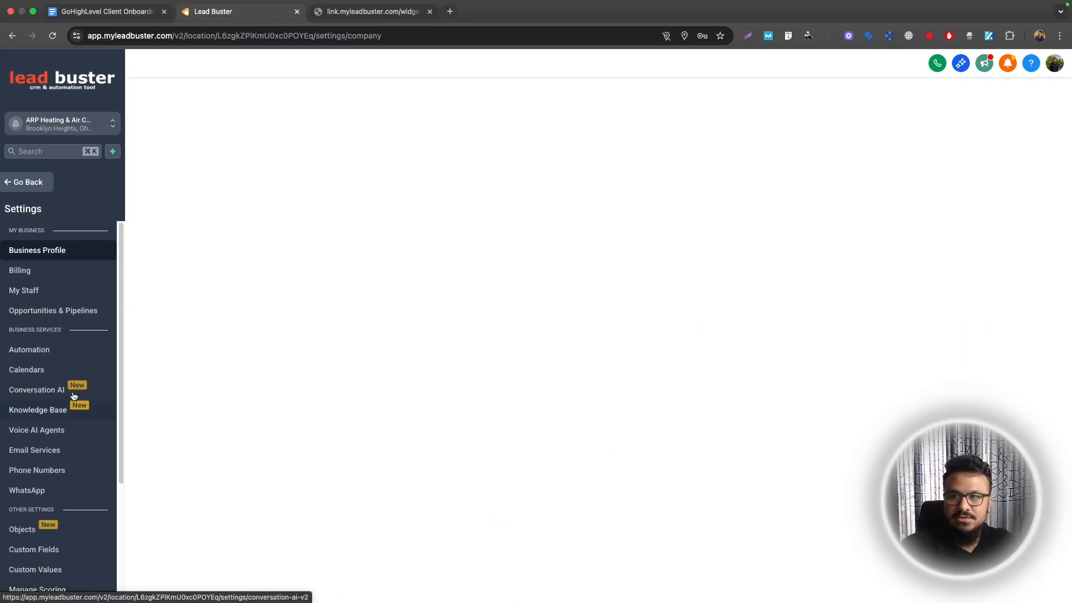
pyautogui.click(23, 299)
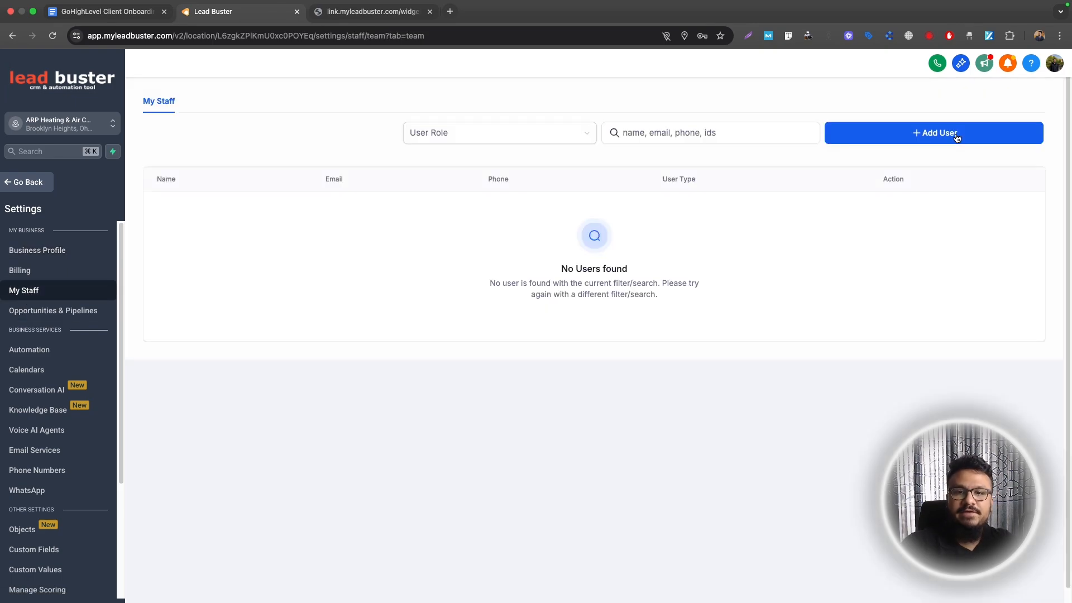
pyautogui.click(957, 134)
pyautogui.click(479, 329)
pyautogui.write('John')
pyautogui.press('Tab')
pyautogui.write('Smith')
pyautogui.press('Tab')
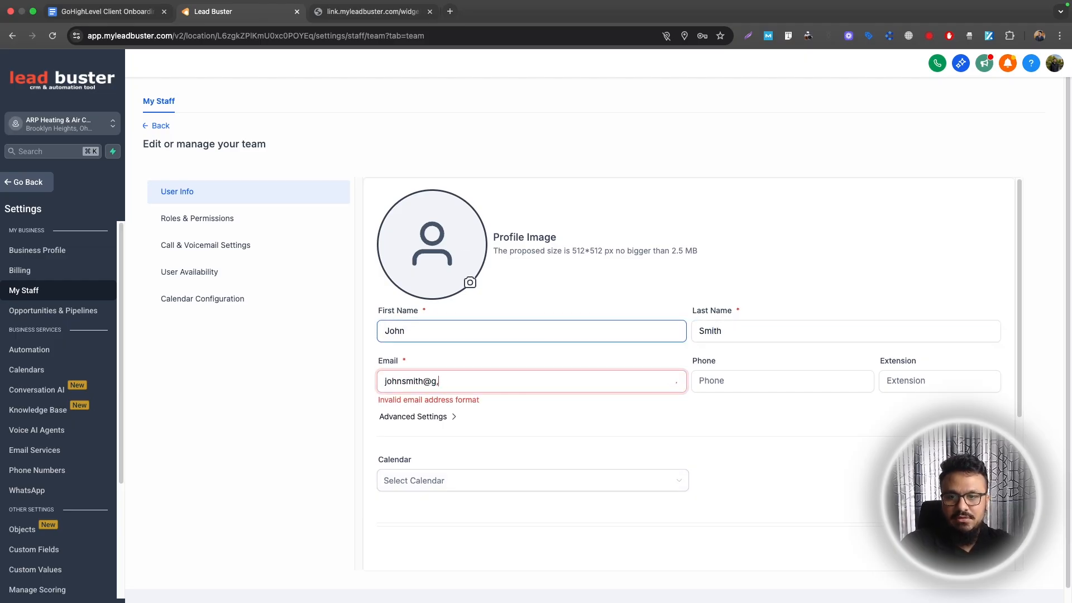
# Leave the password options closed and keep the user's role as Admin
pyautogui.scroll(-3, 442, 295)
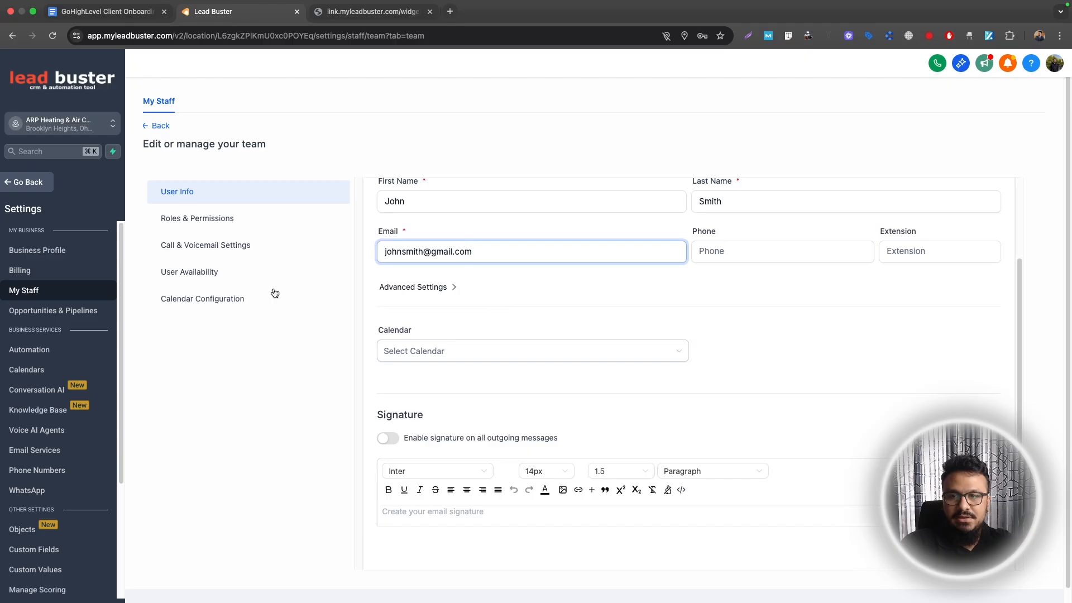
pyautogui.click(454, 287)
pyautogui.click(443, 327)
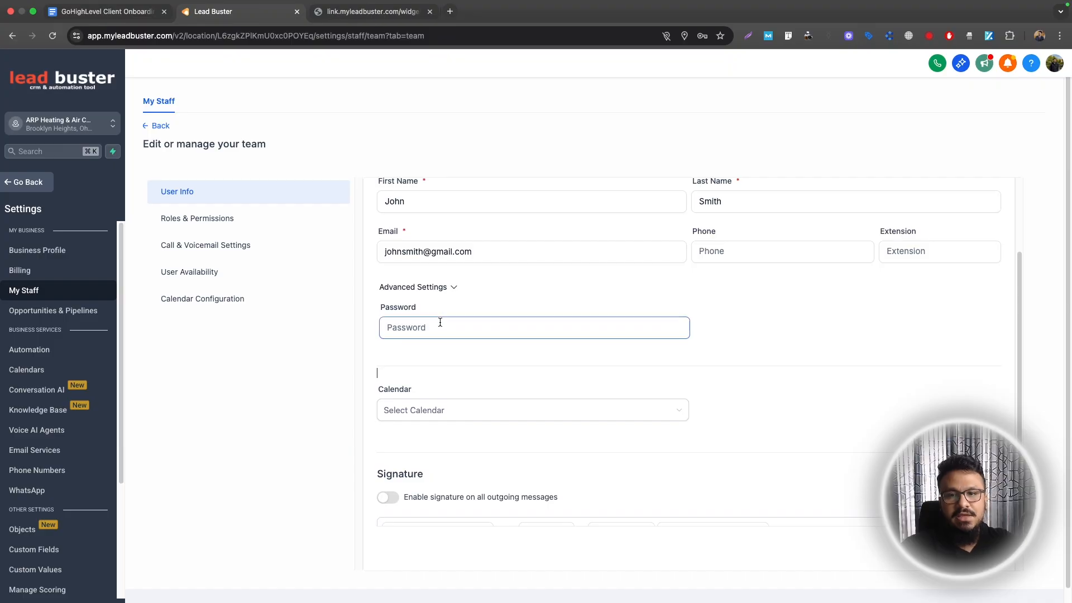
pyautogui.click(444, 288)
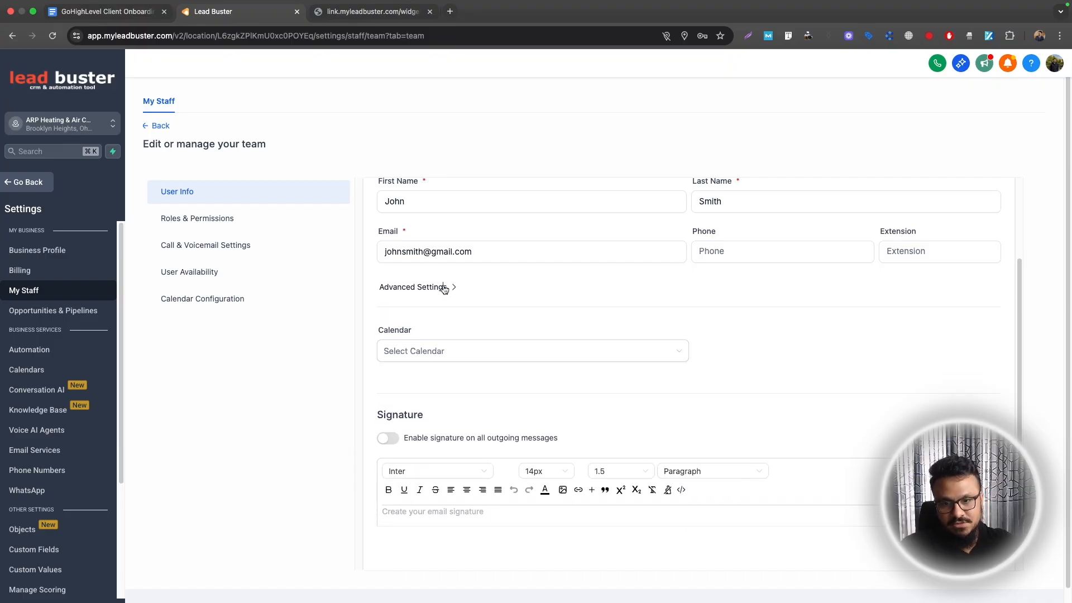
pyautogui.scroll(-5, 713, 340)
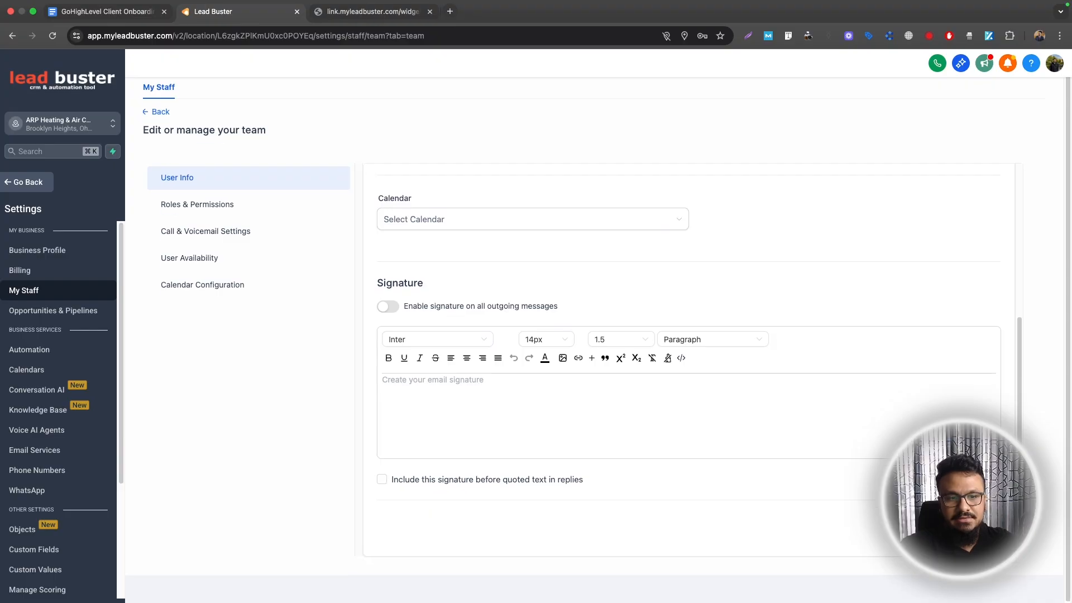
pyautogui.click(197, 204)
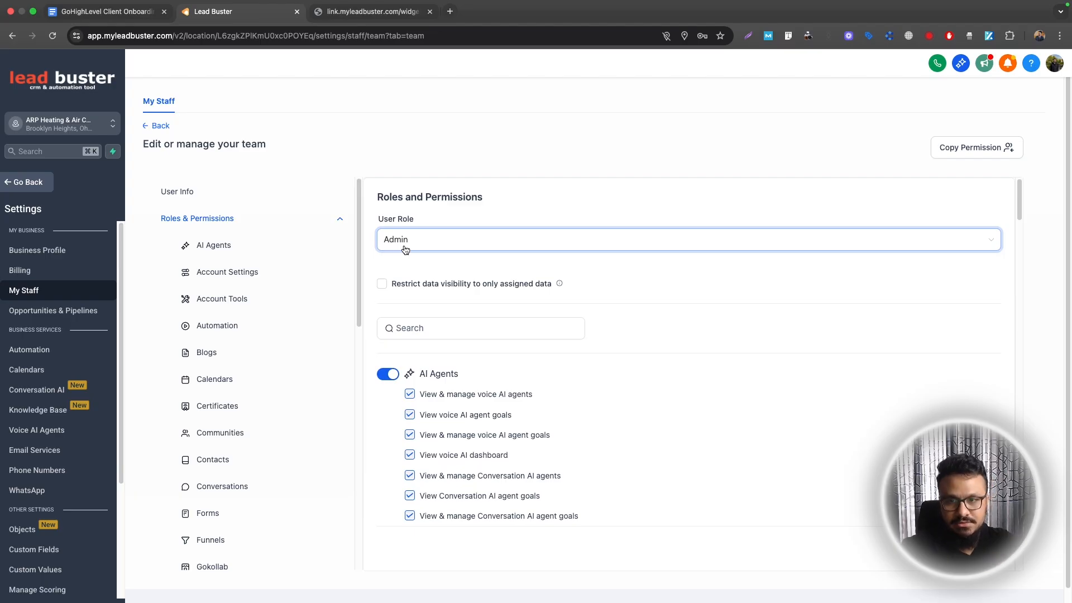
pyautogui.click(405, 249)
pyautogui.click(404, 245)
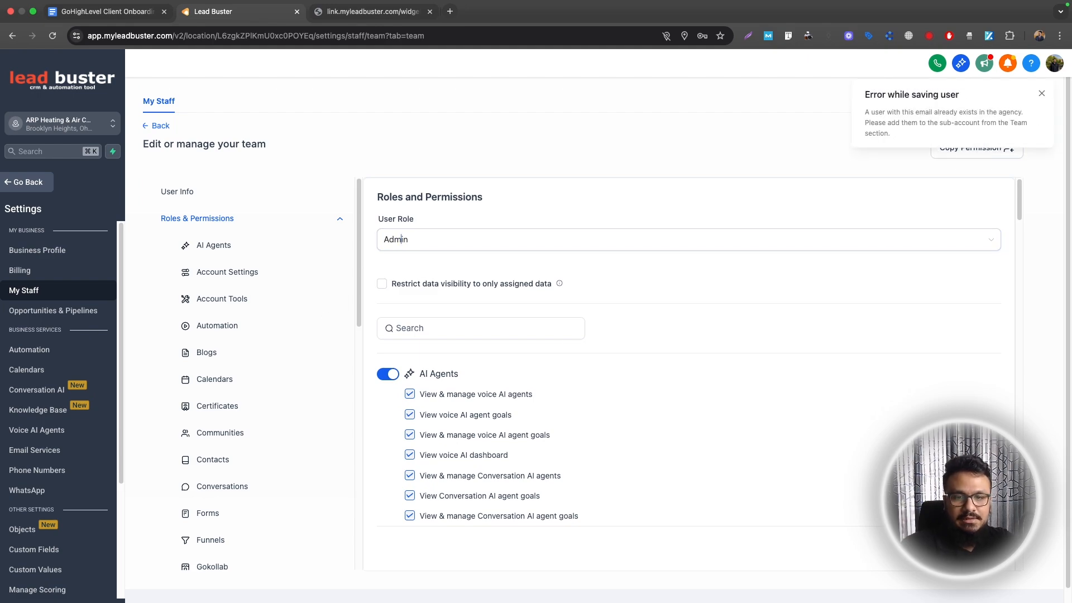
# Clear the duplicate-email error, correct the e-mail and finish adding the user
pyautogui.click(199, 192)
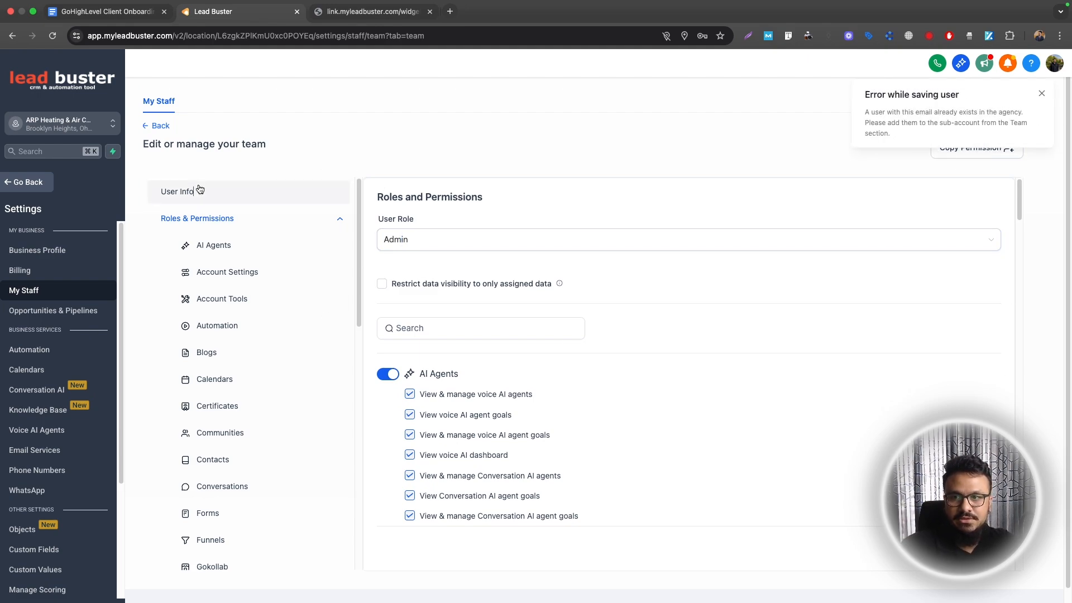
pyautogui.click(1042, 93)
pyautogui.click(424, 381)
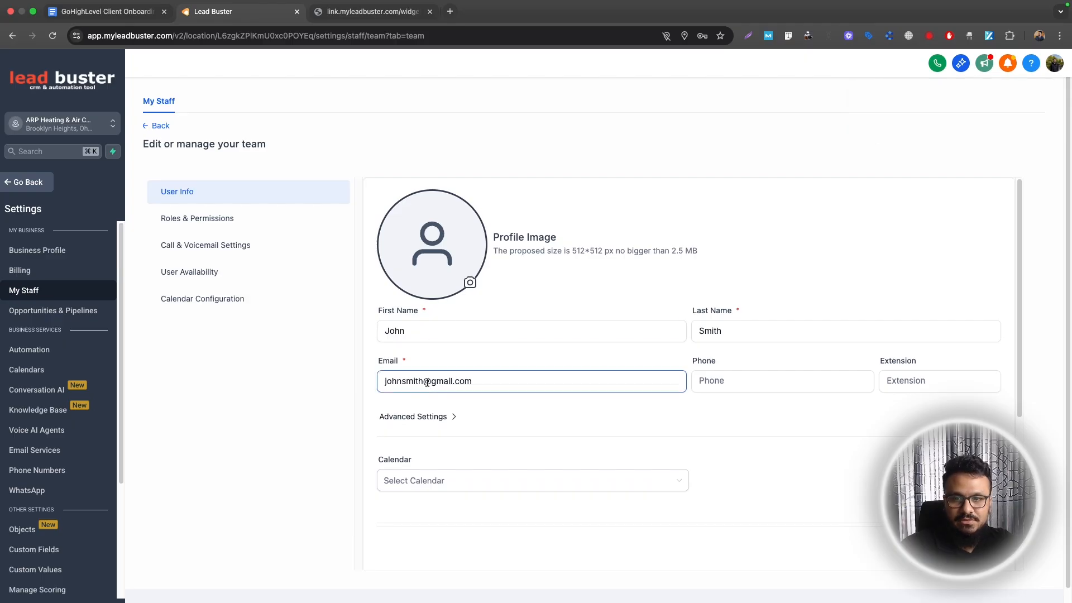
pyautogui.click(197, 218)
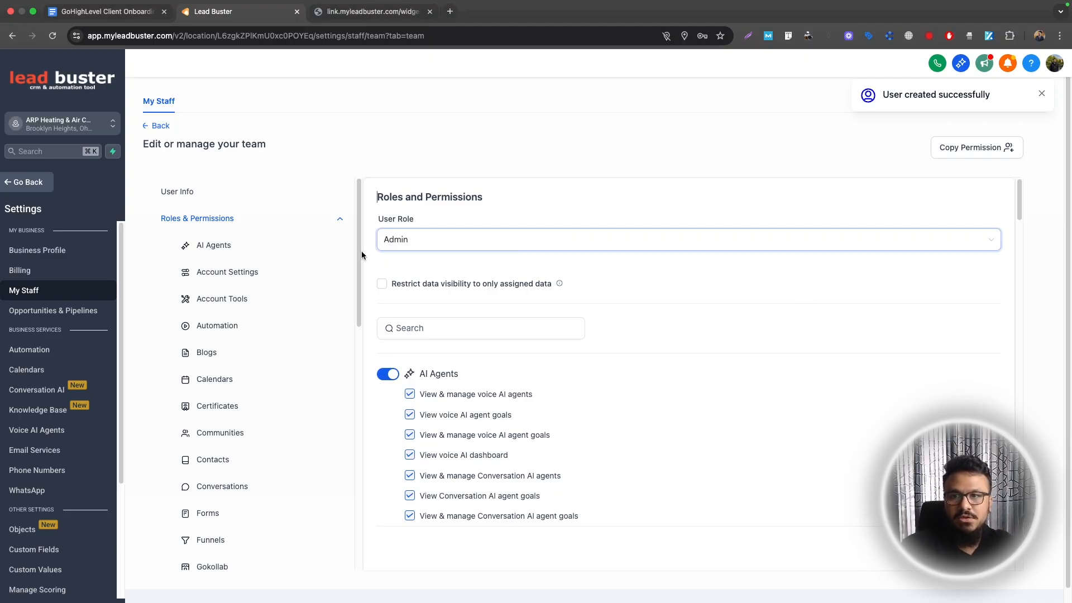
pyautogui.click(160, 127)
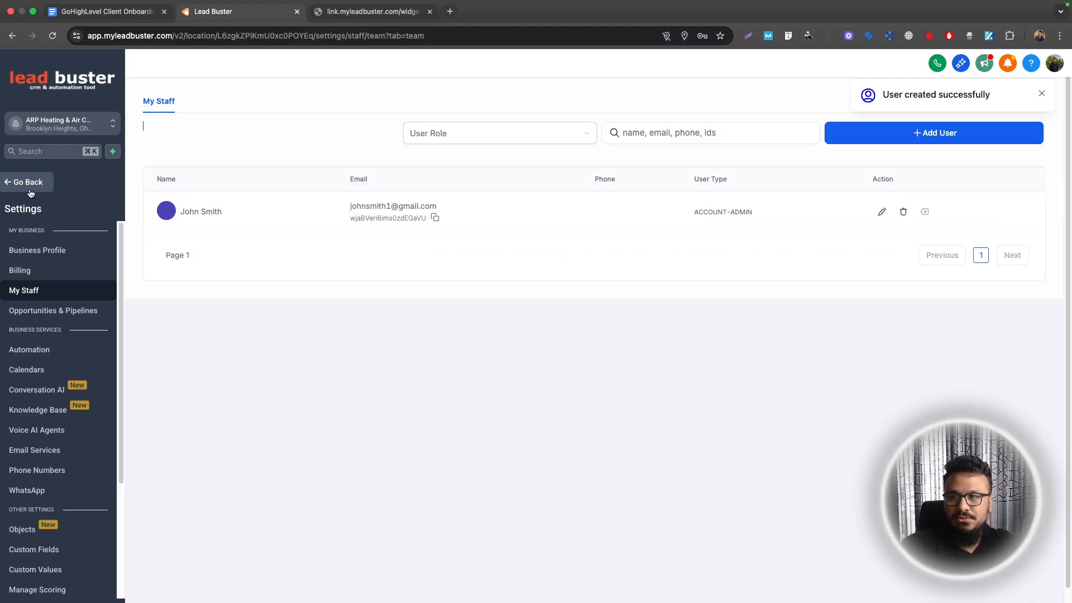
# Reopen the staff list to confirm the new admin, then view checklist step 3
pyautogui.click(25, 182)
pyautogui.click(39, 581)
pyautogui.click(44, 296)
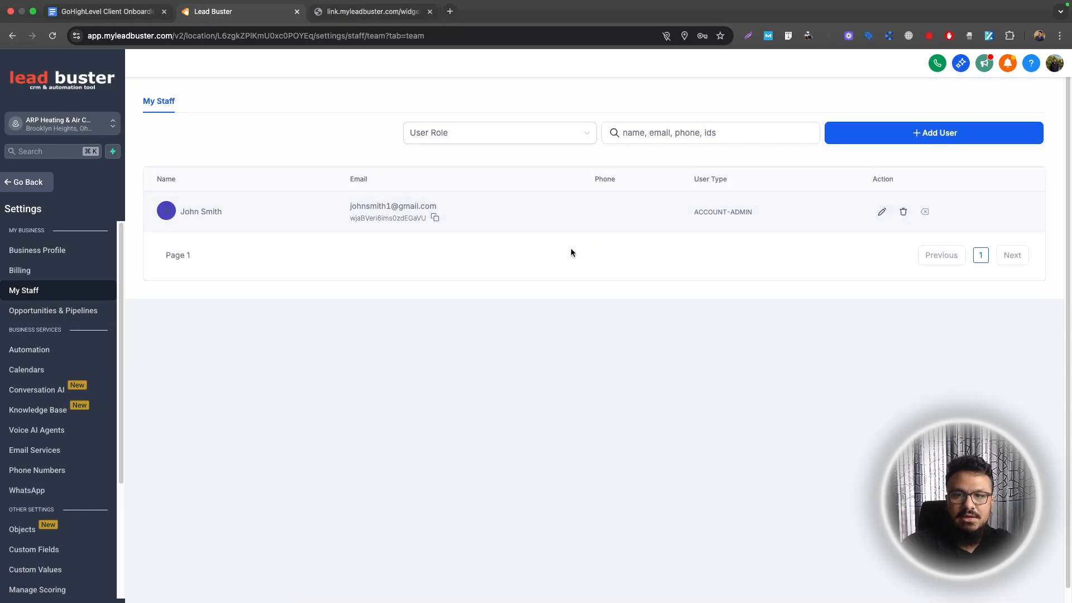
pyautogui.click(107, 11)
pyautogui.scroll(-1, 374, 336)
pyautogui.scroll(-3, 373, 336)
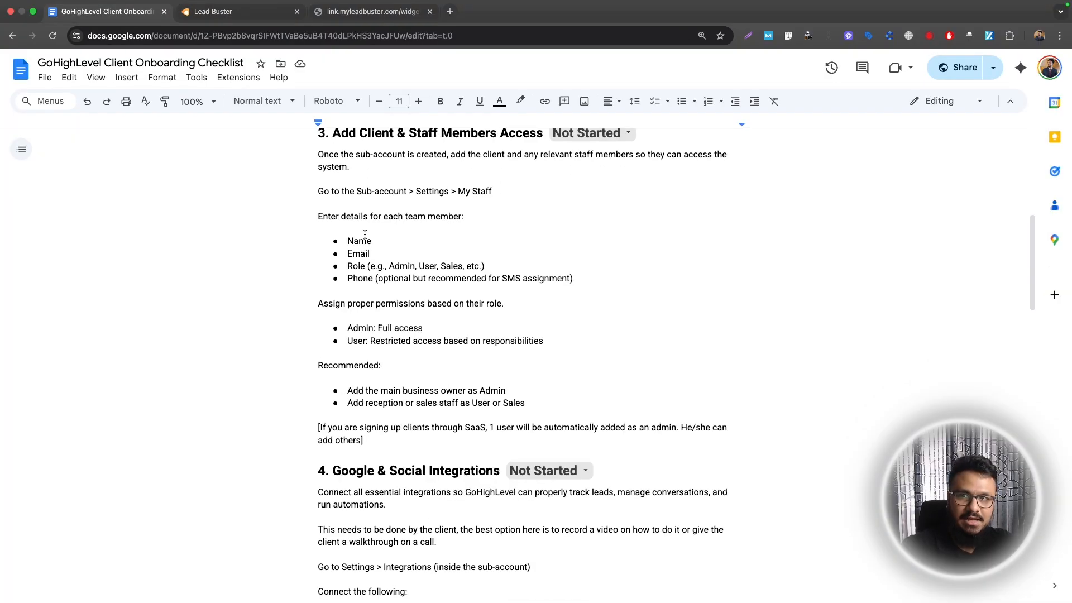
# Move the checklist to the Google & Social Integrations step and return to the sub-account dashboard
pyautogui.click(224, 11)
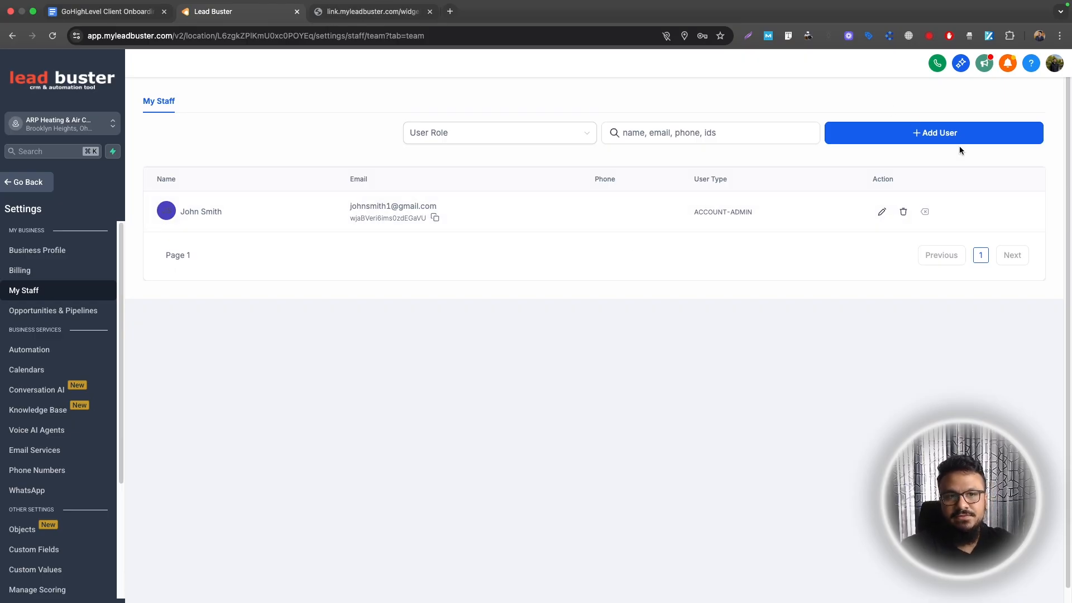
pyautogui.click(109, 11)
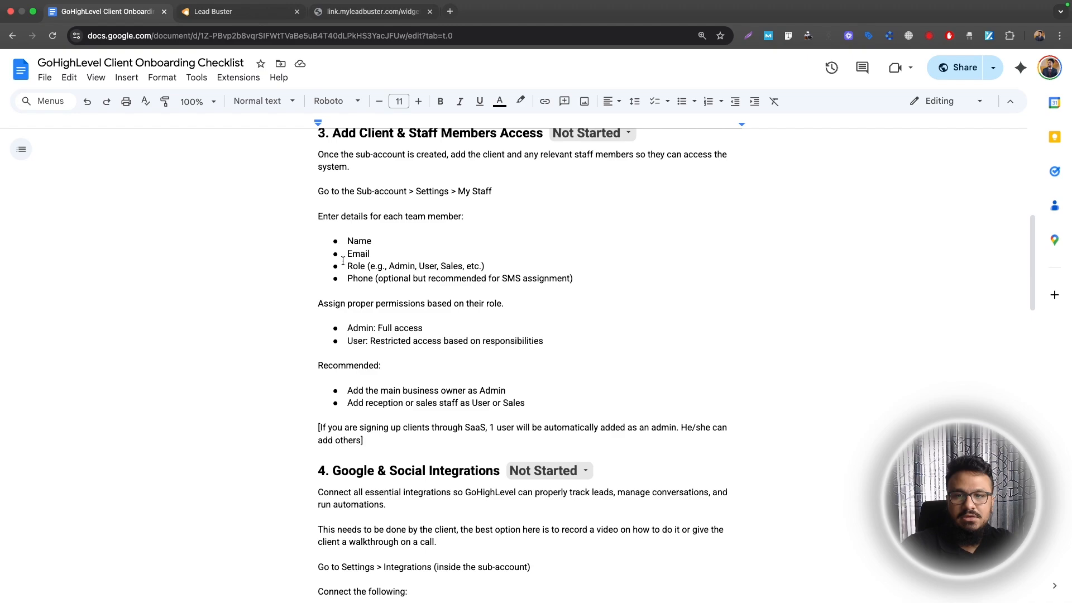
pyautogui.scroll(1, 349, 264)
pyautogui.scroll(-5, 326, 235)
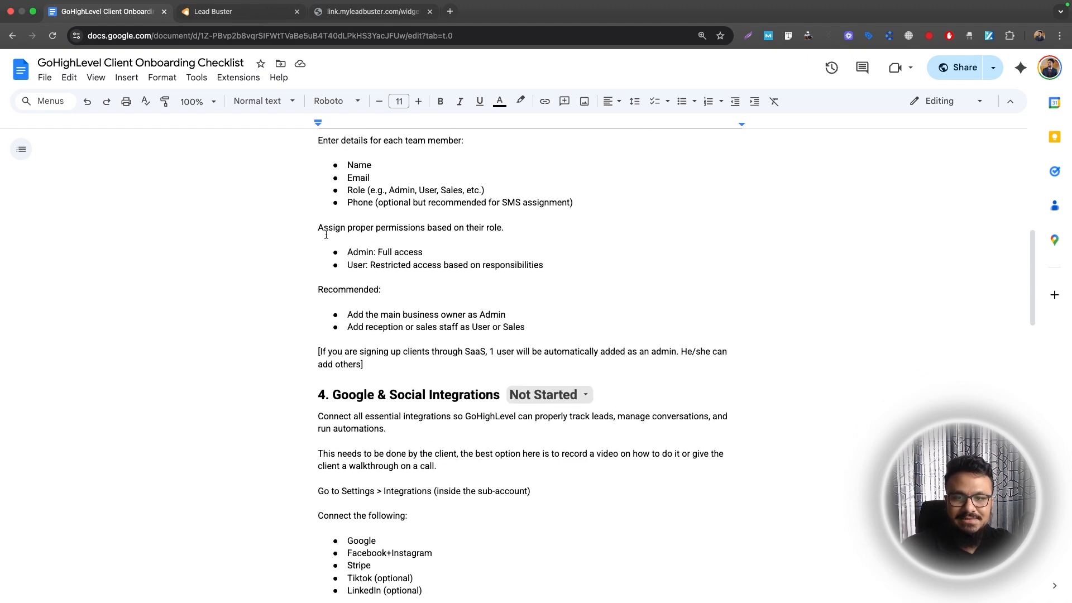
pyautogui.click(334, 262)
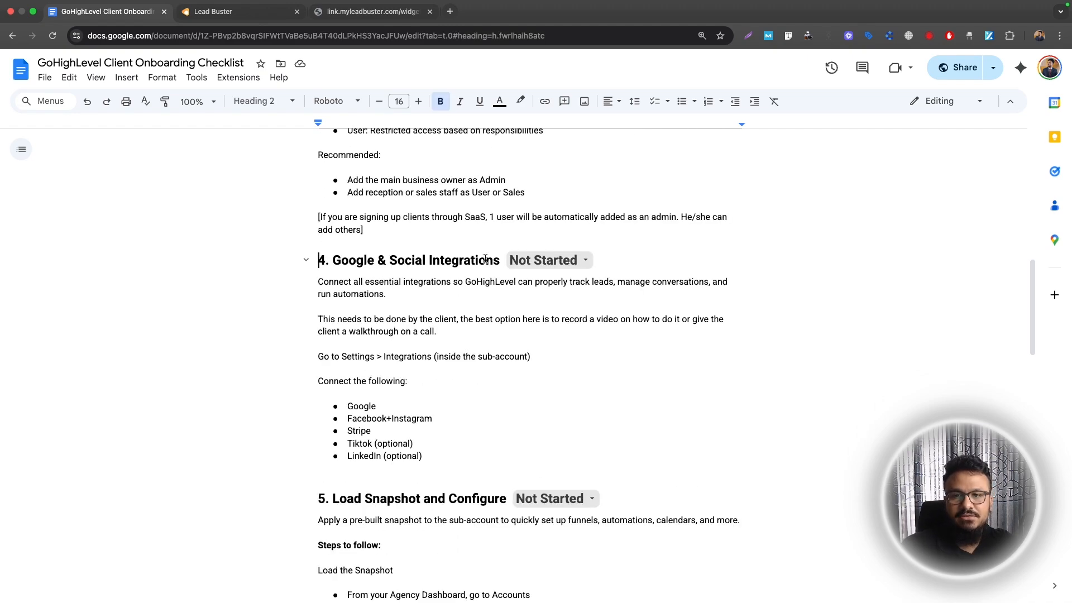
pyautogui.click(214, 11)
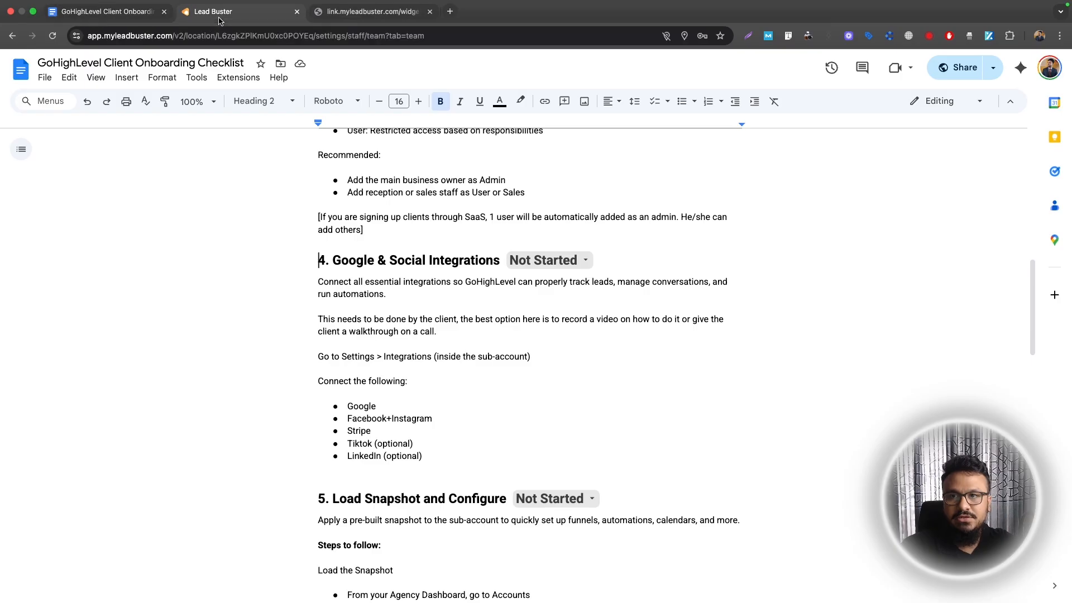
pyautogui.click(45, 184)
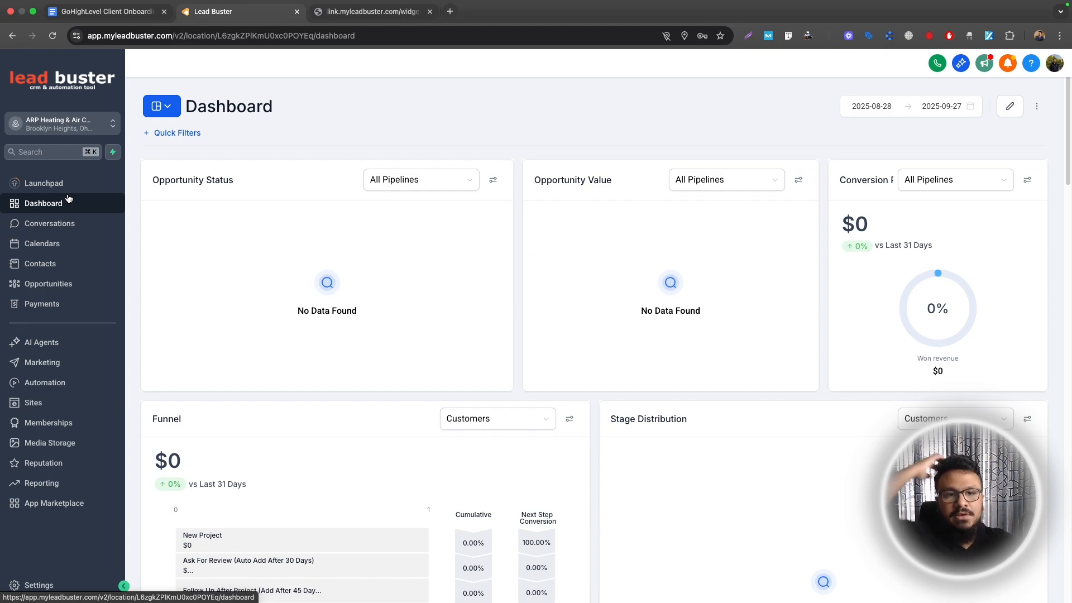
# In Integrations settings, sign in with Google and grant Lead Connector access
pyautogui.click(37, 586)
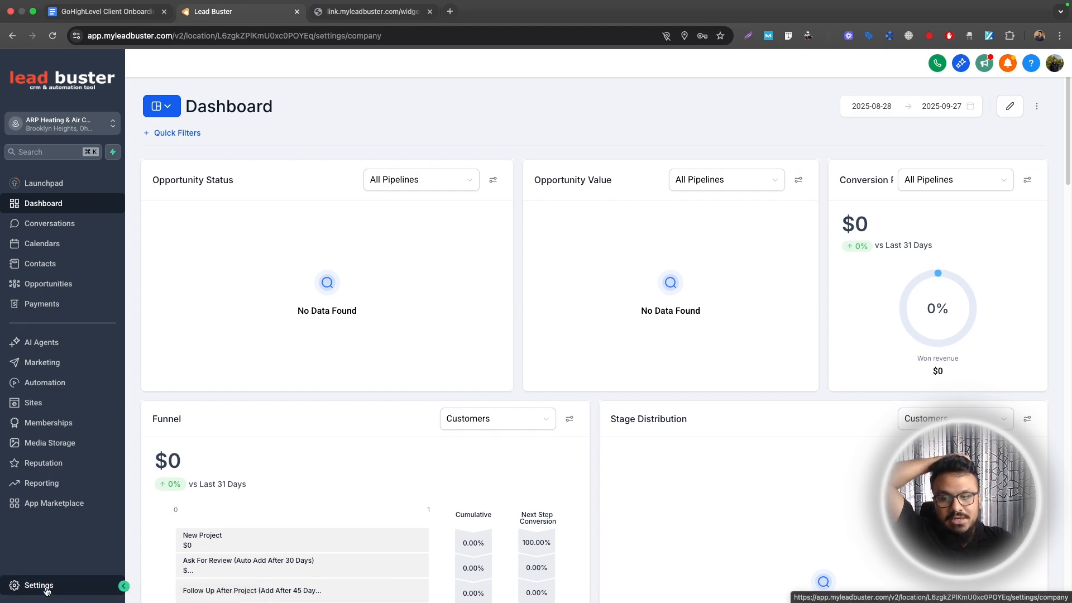
pyautogui.scroll(-3, 67, 359)
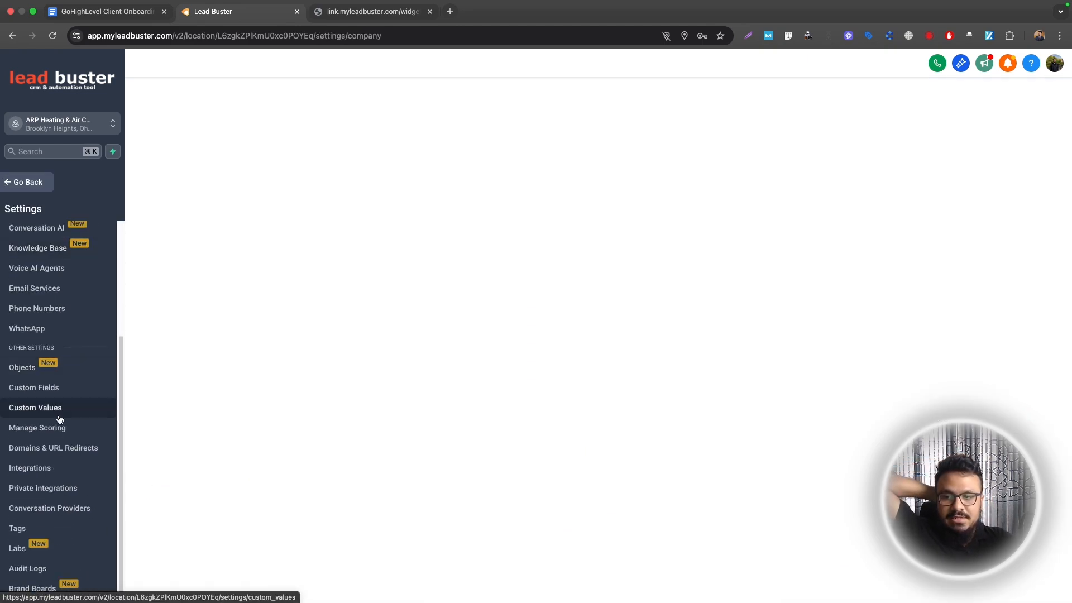
pyautogui.click(39, 468)
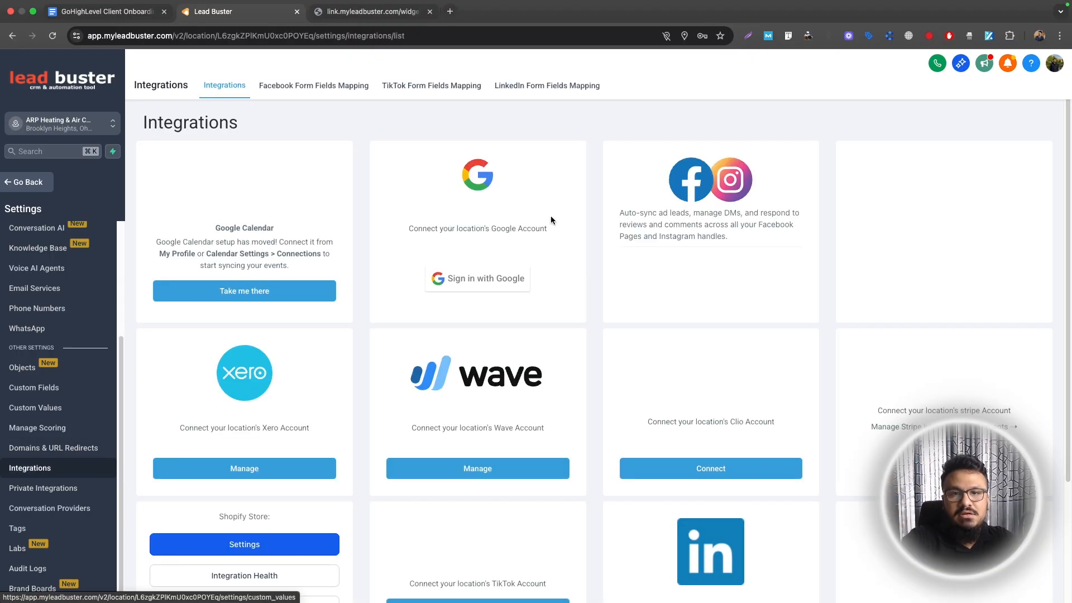
pyautogui.click(480, 272)
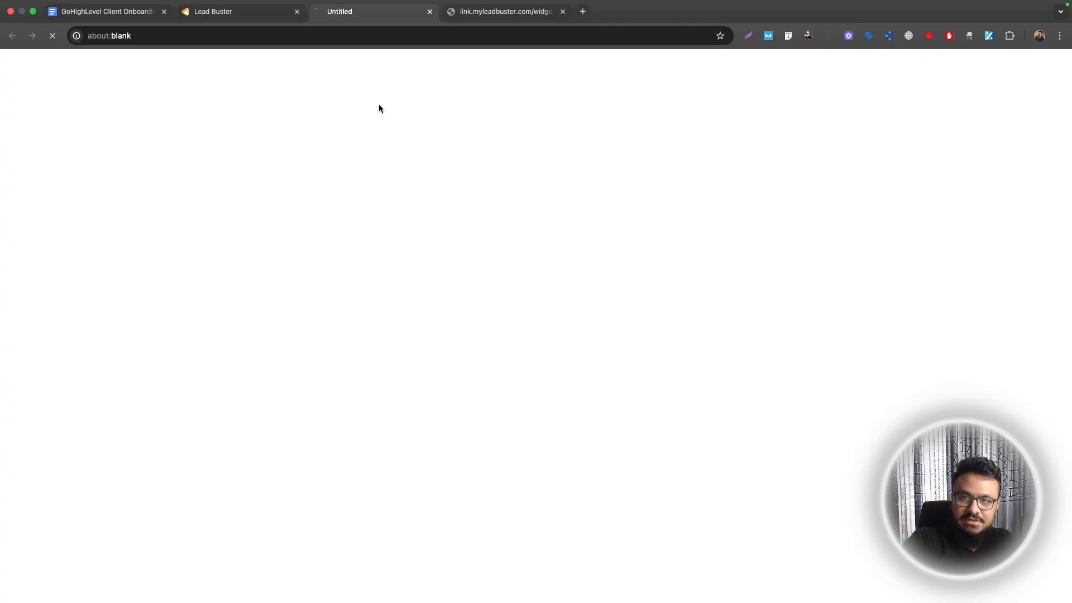
pyautogui.click(246, 13)
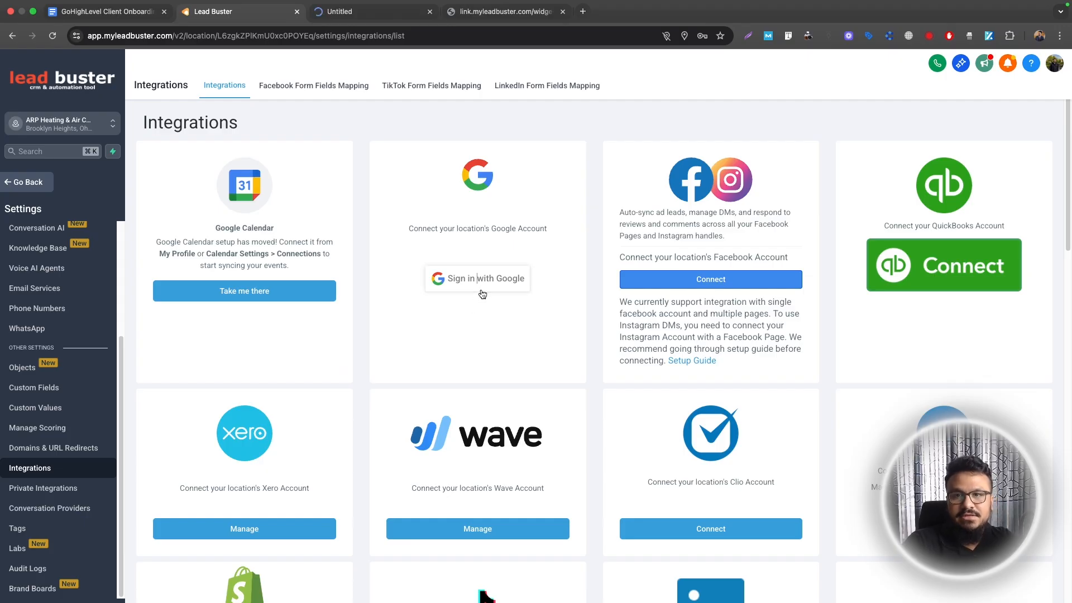
pyautogui.click(480, 286)
pyautogui.click(609, 291)
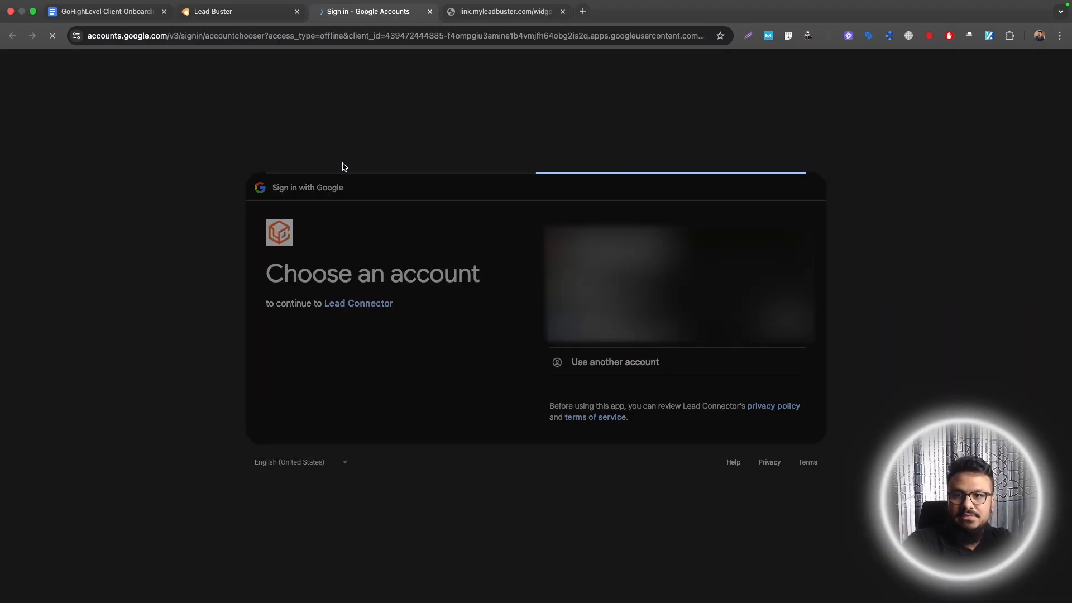
pyautogui.click(778, 404)
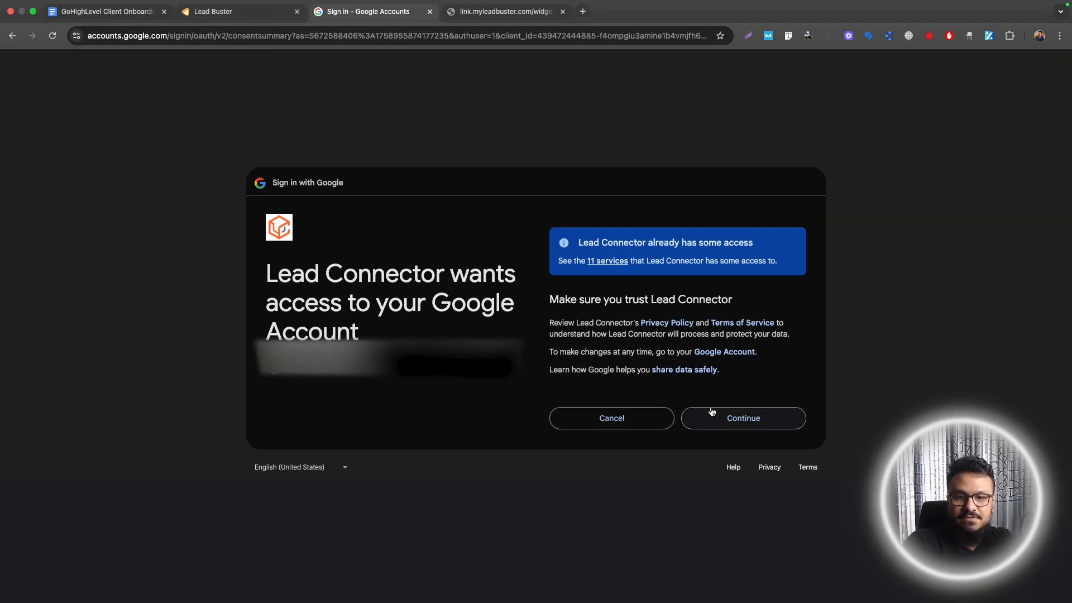
pyautogui.click(715, 414)
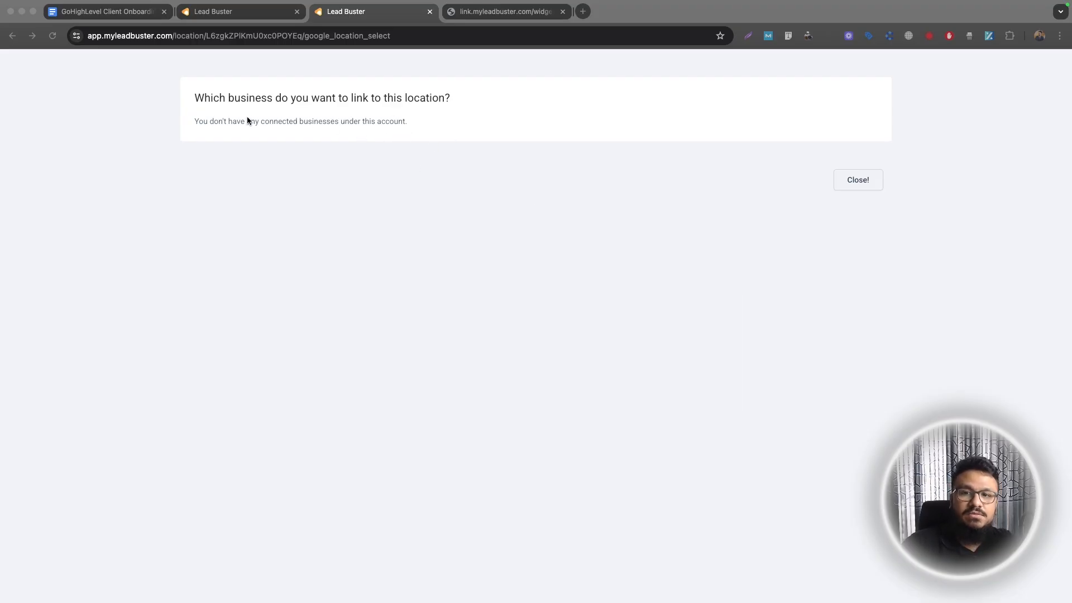
# Close the business linking page and glance at the available analytics properties
pyautogui.click(255, 12)
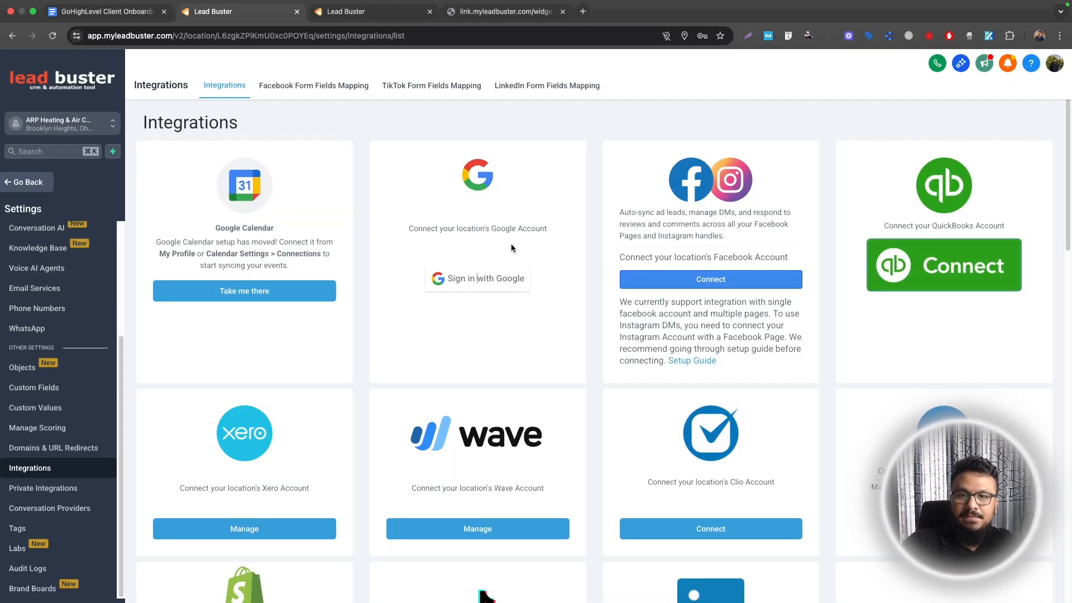
pyautogui.click(338, 19)
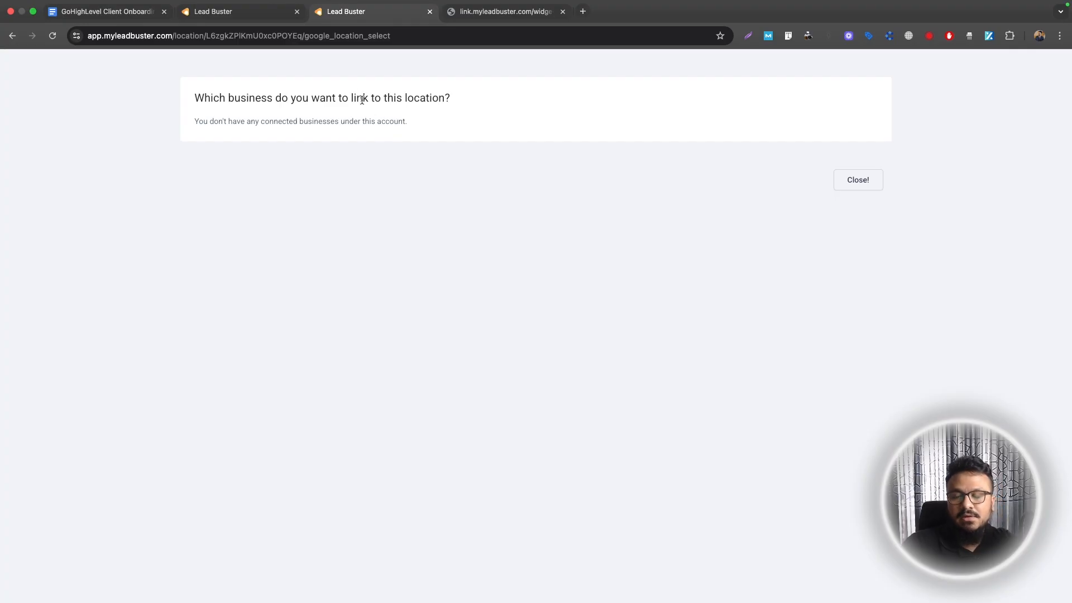
pyautogui.click(238, 13)
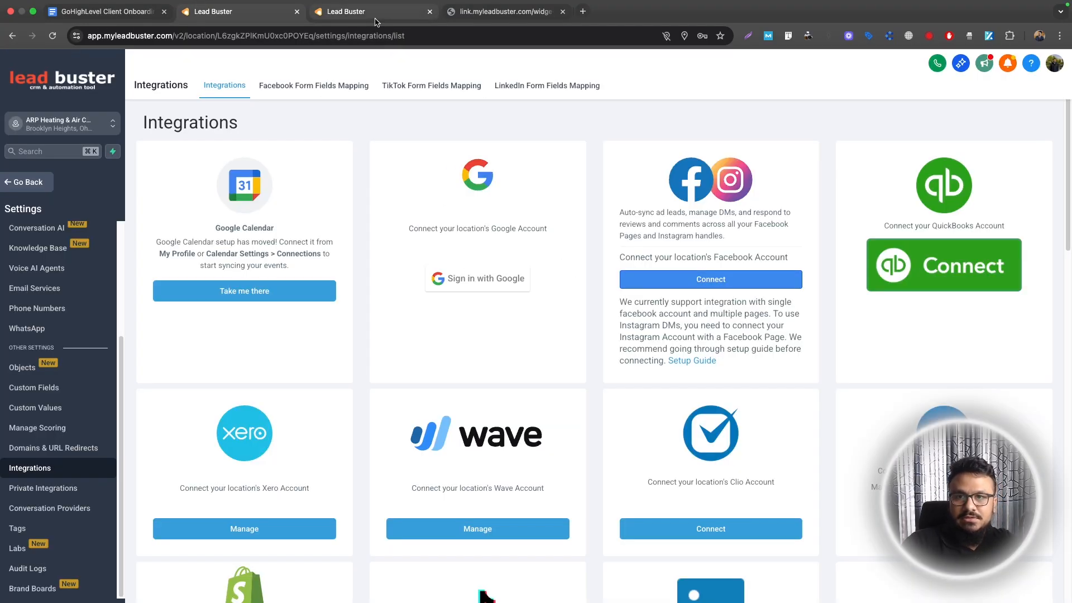
pyautogui.click(357, 11)
pyautogui.click(852, 190)
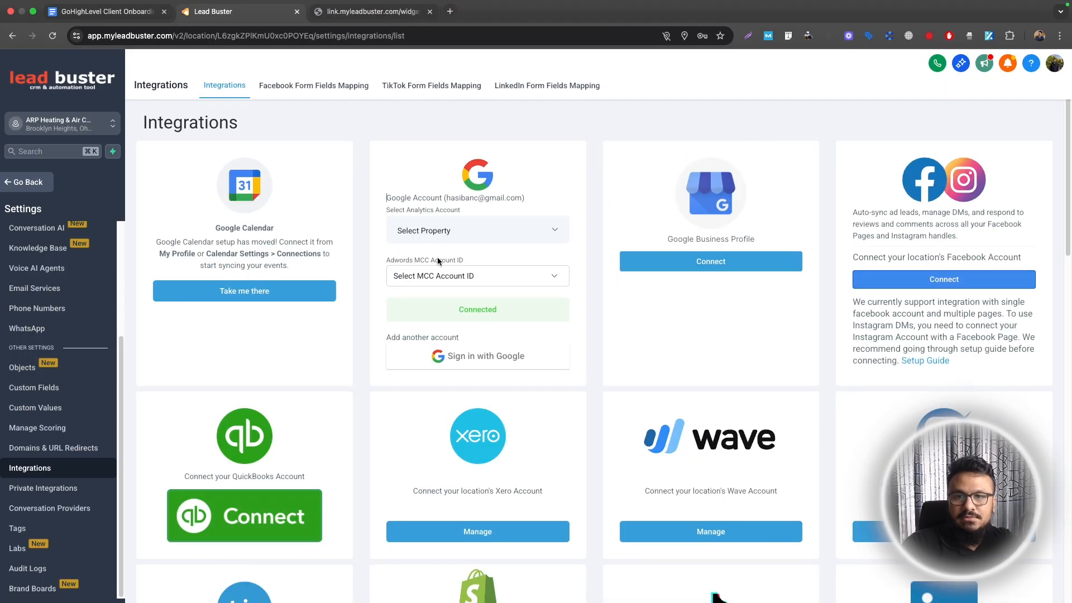
pyautogui.click(464, 241)
pyautogui.click(469, 232)
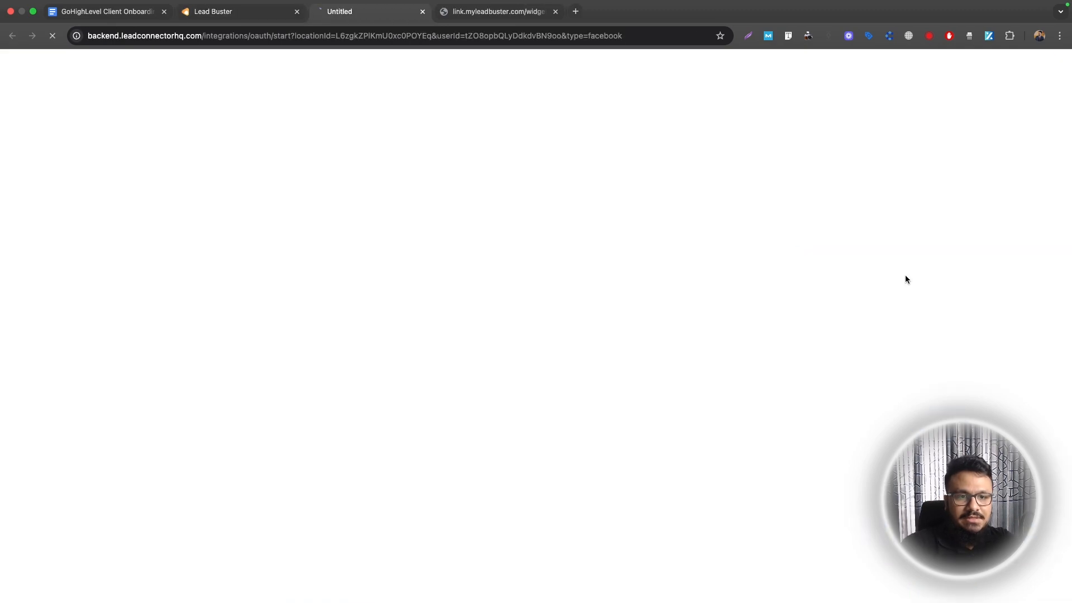
# Connect Facebook with the Wellness PracticeX page, then return to the checklist
pyautogui.click(905, 277)
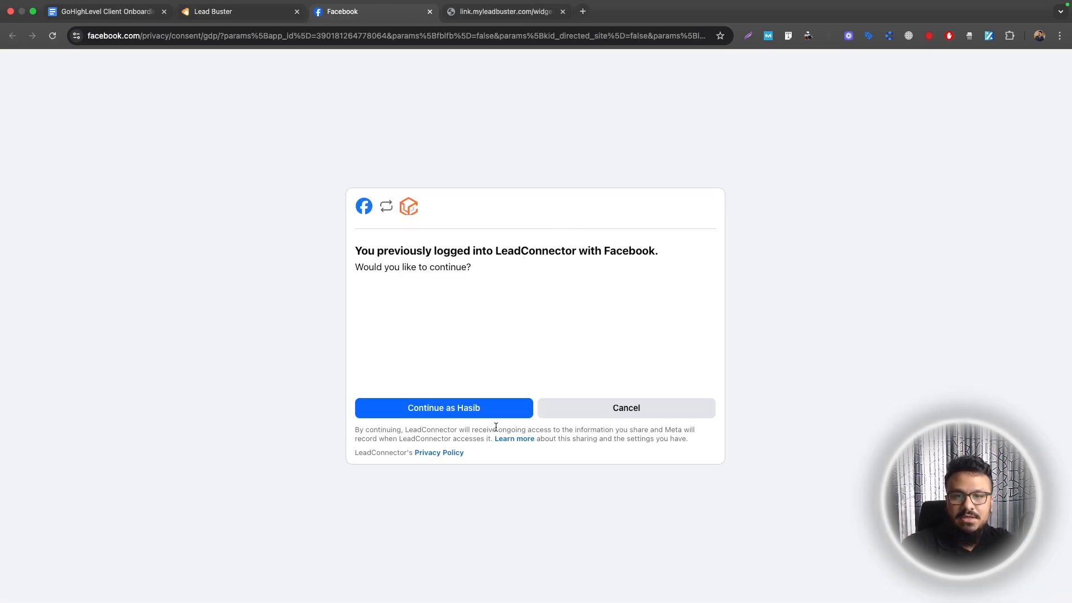
pyautogui.click(481, 413)
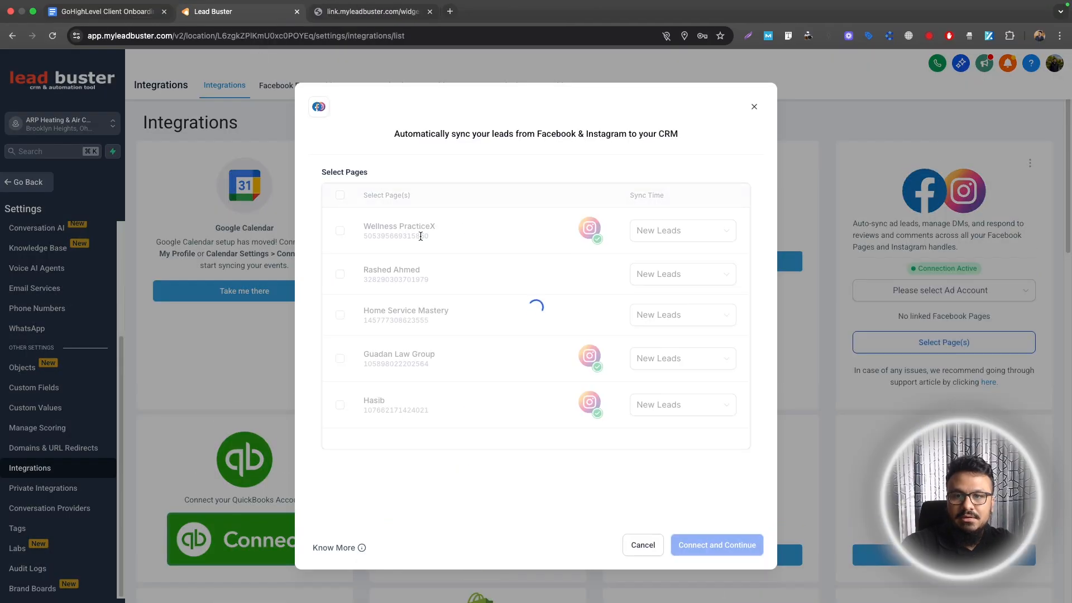
pyautogui.click(340, 231)
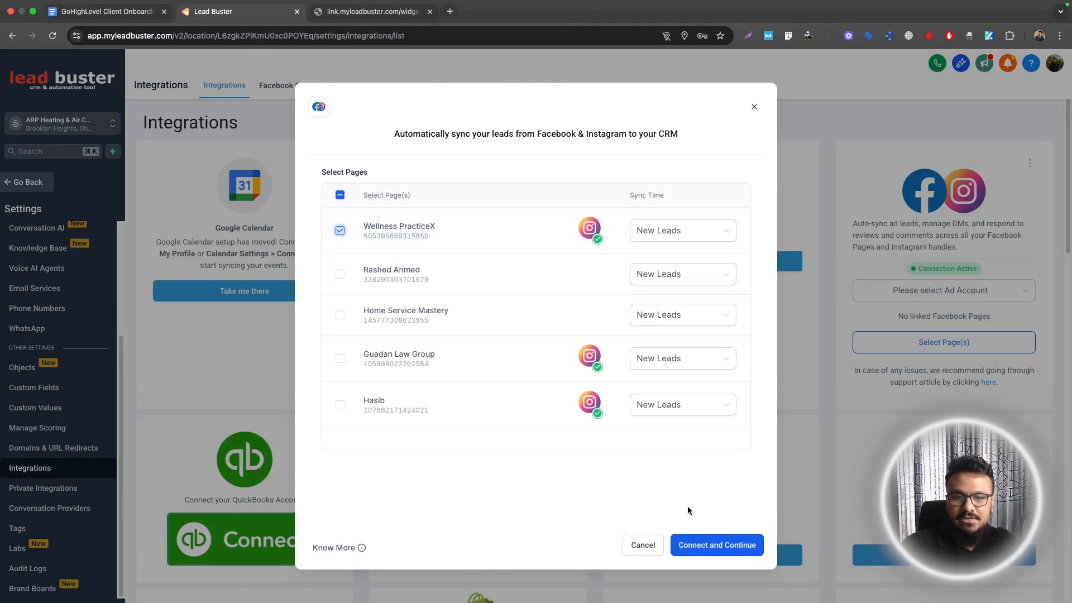
pyautogui.click(703, 553)
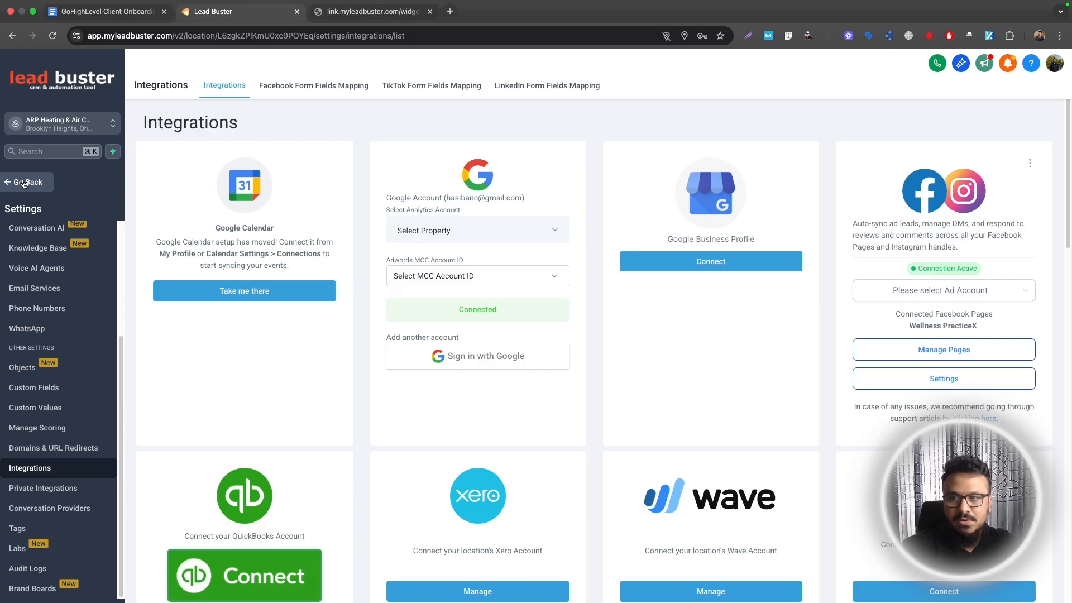
pyautogui.press('super+1')
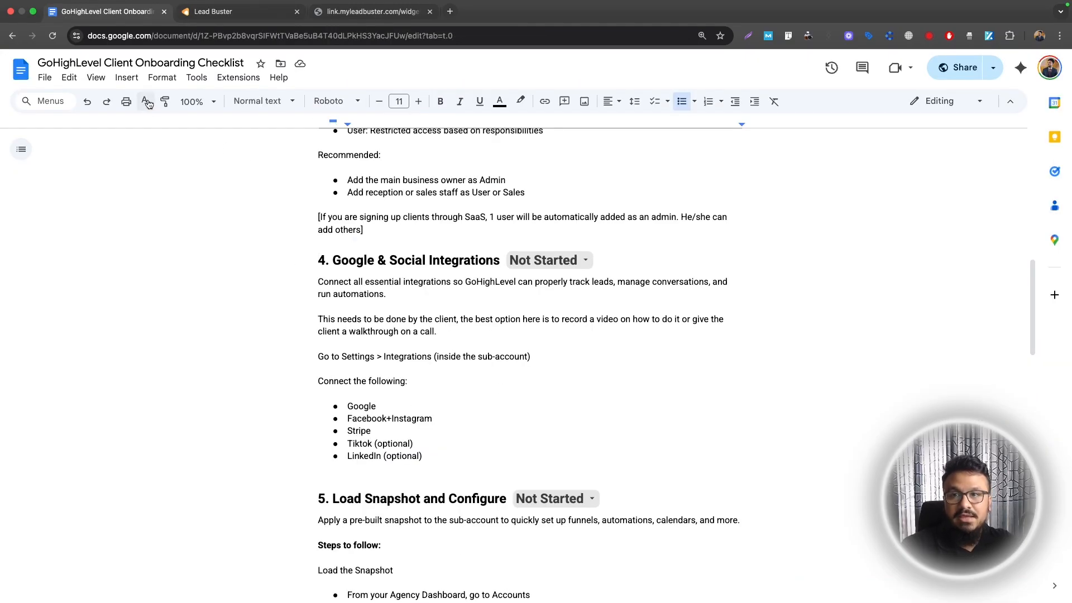
# Begin the Stripe payment connection, then close Stripe's sign-up page and return to providers
pyautogui.click(201, 11)
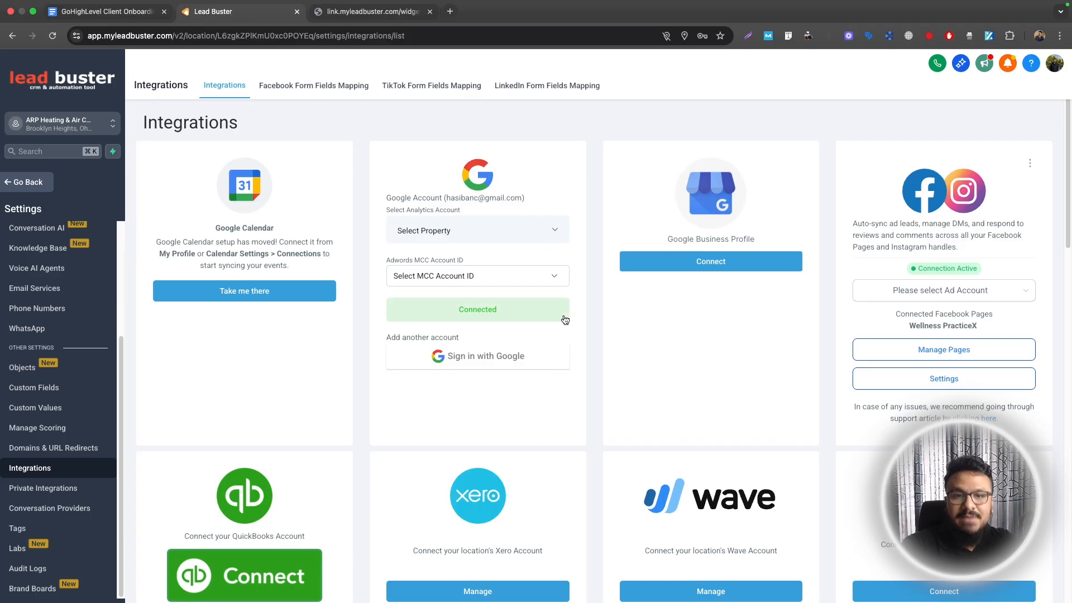
pyautogui.scroll(-5, 583, 324)
pyautogui.scroll(-3, 583, 324)
pyautogui.scroll(8, 583, 324)
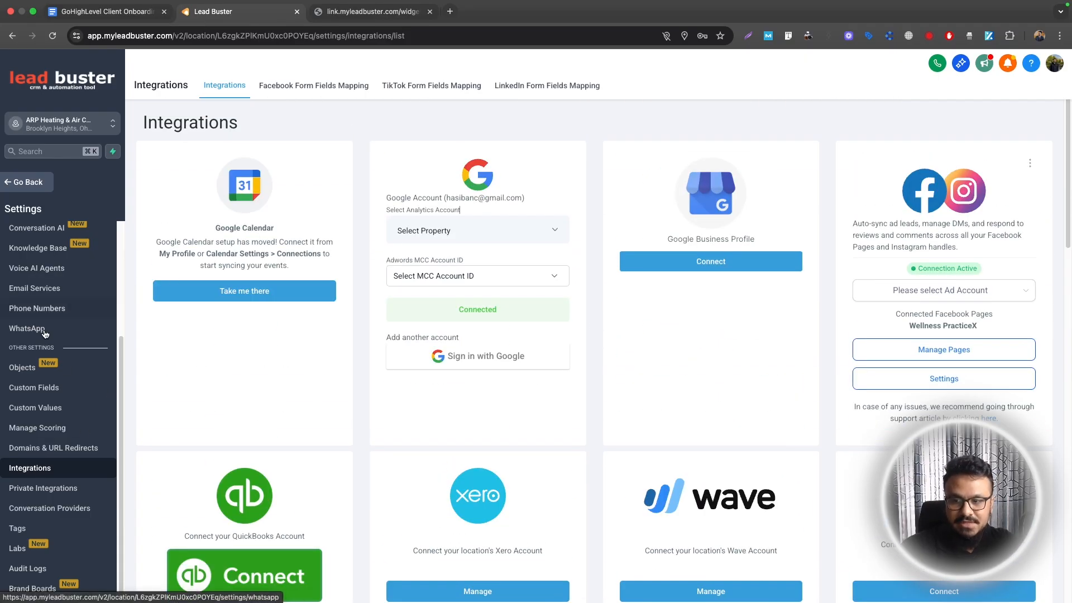
pyautogui.scroll(-10, 468, 404)
pyautogui.scroll(4, 479, 386)
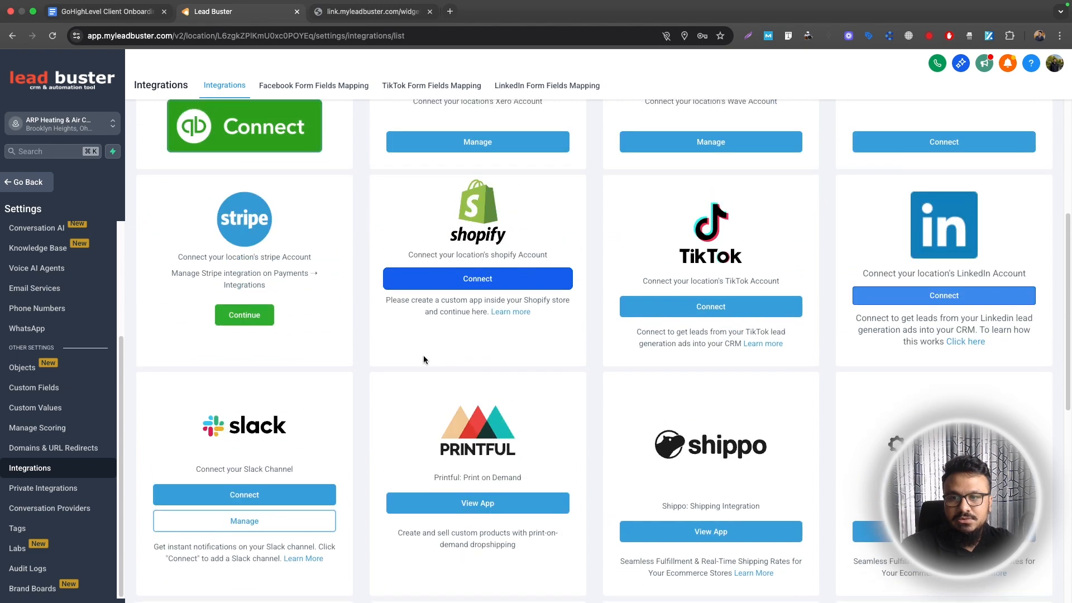
pyautogui.click(249, 317)
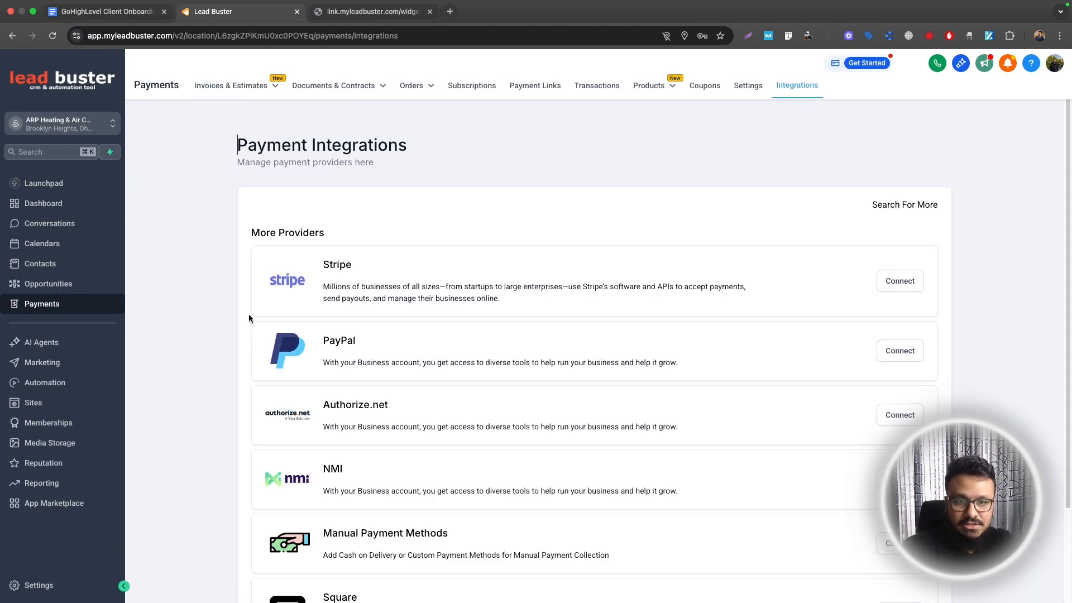
pyautogui.click(896, 279)
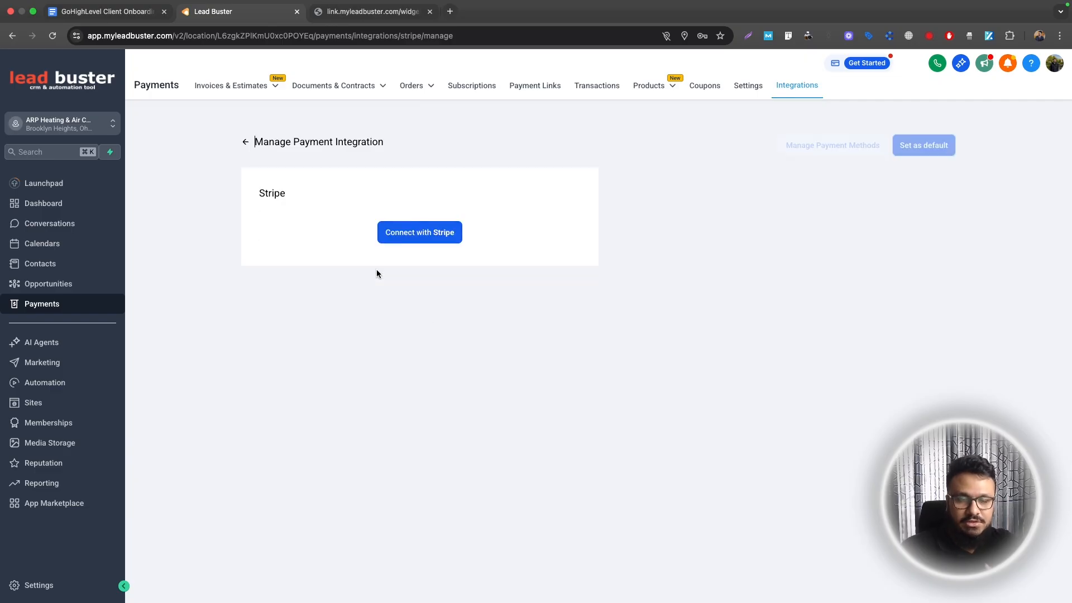
pyautogui.click(433, 239)
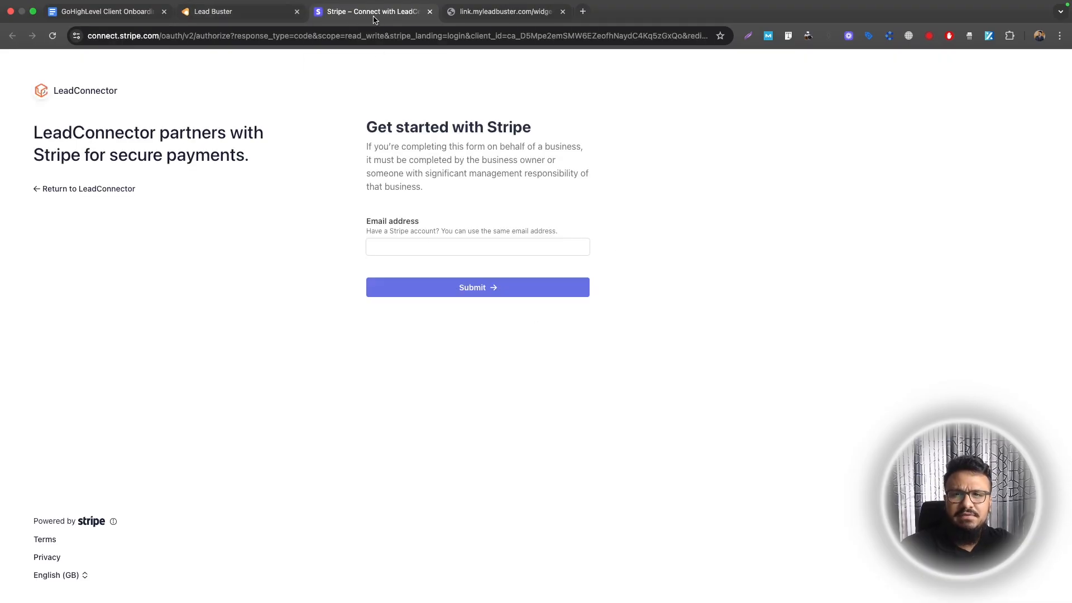
pyautogui.press('super+w')
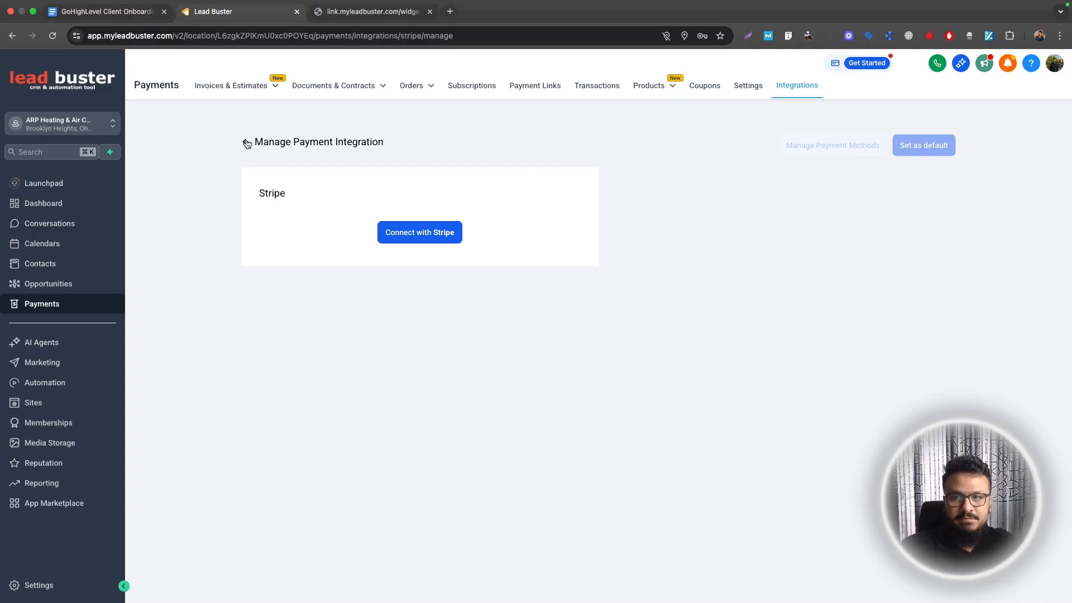
pyautogui.click(247, 143)
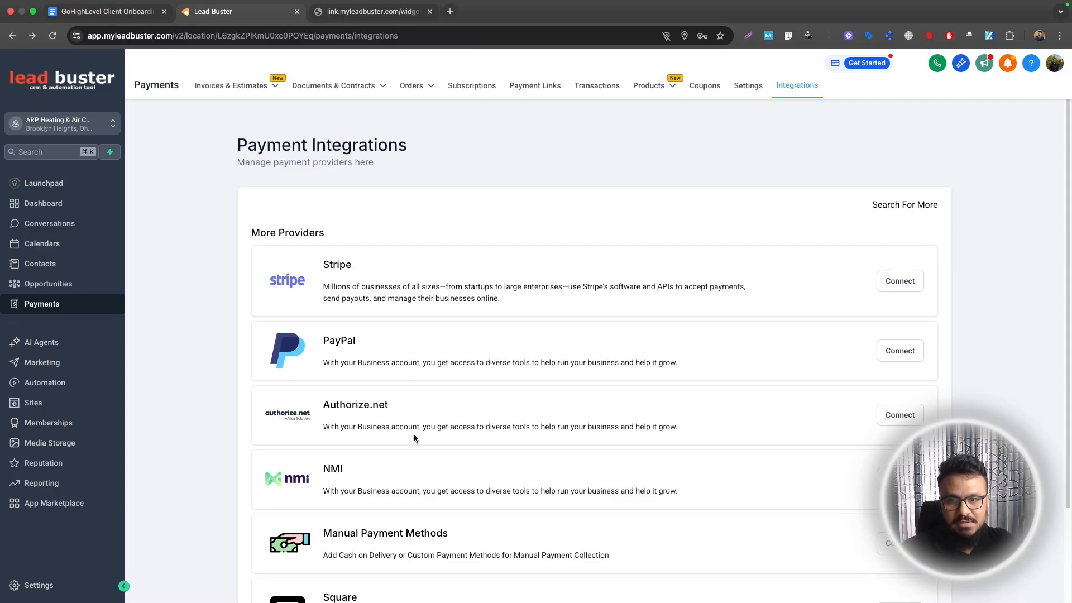
# Open the Skool community Calendar for August 2025 with its Friday Coaching sessions
pyautogui.click(78, 10)
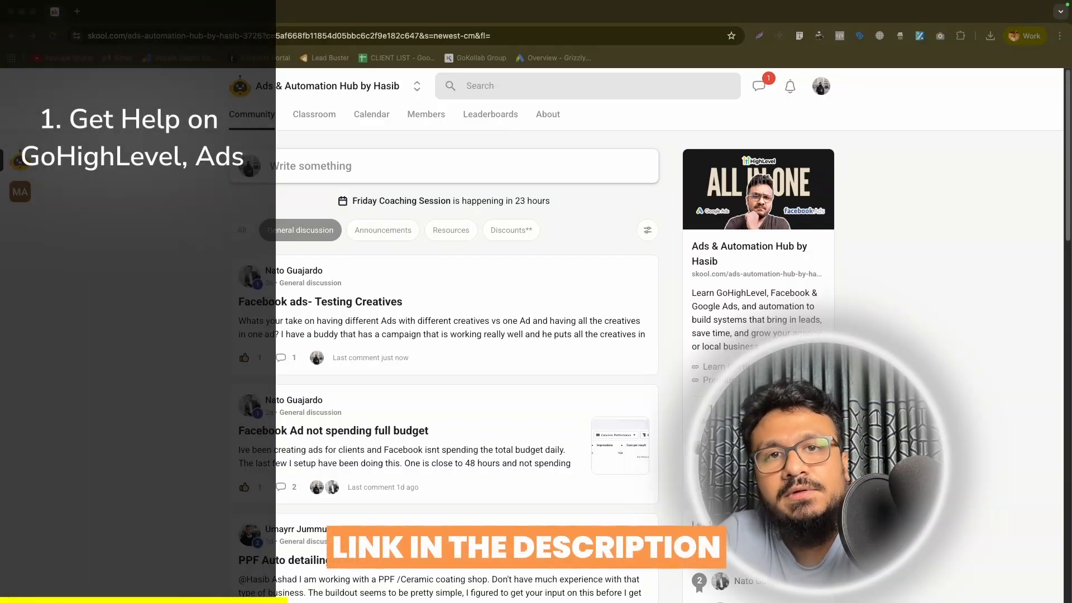
pyautogui.click(372, 114)
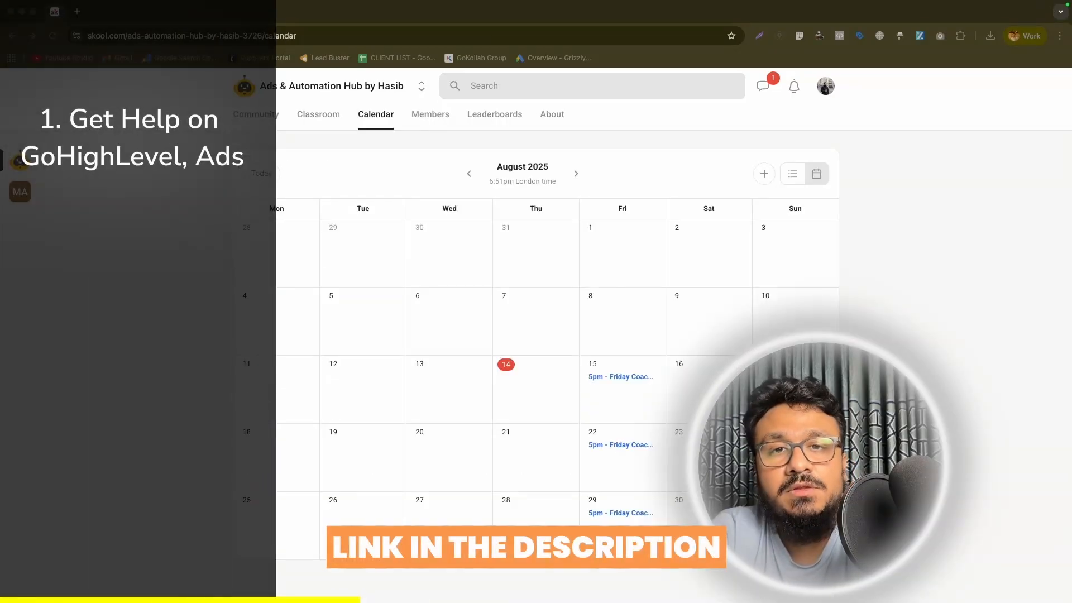
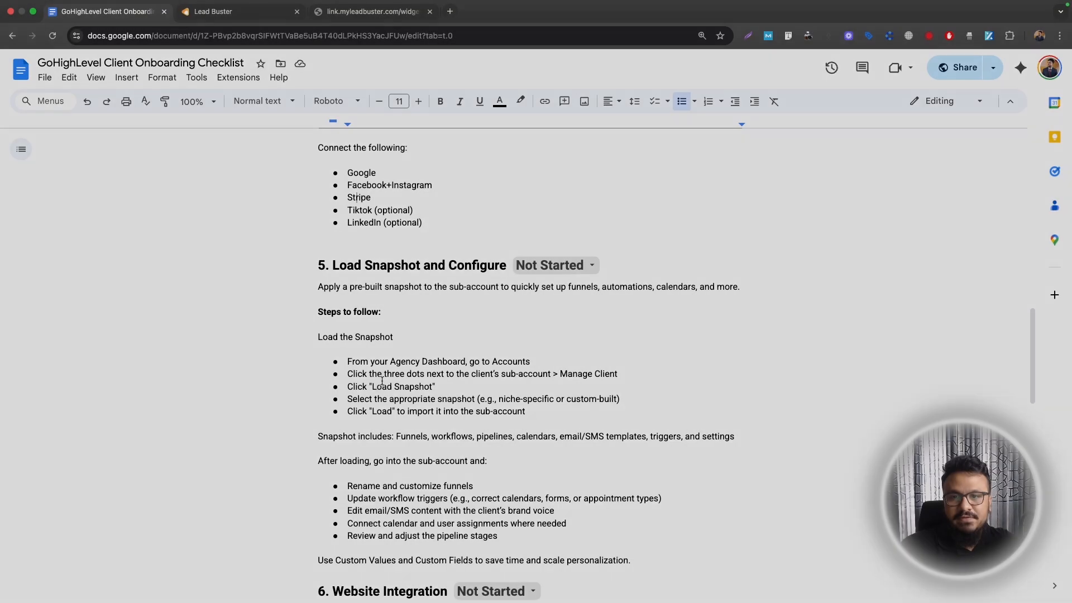
# Review checklist step 5's configuration tasks: funnels, email/SMS content, calendars and pipeline stages
pyautogui.scroll(-1, 358, 241)
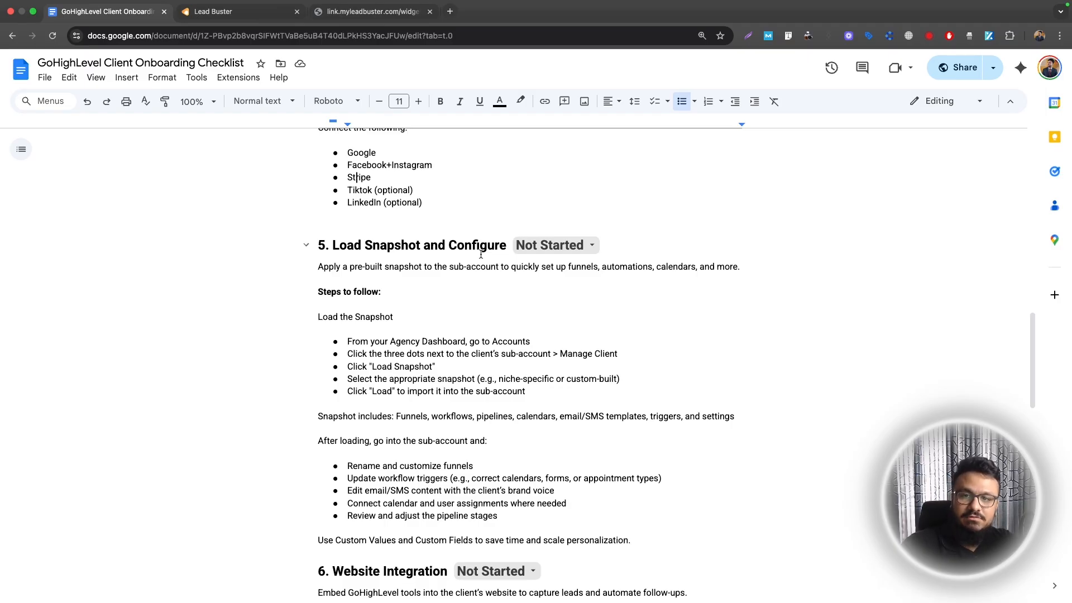
pyautogui.click(322, 245)
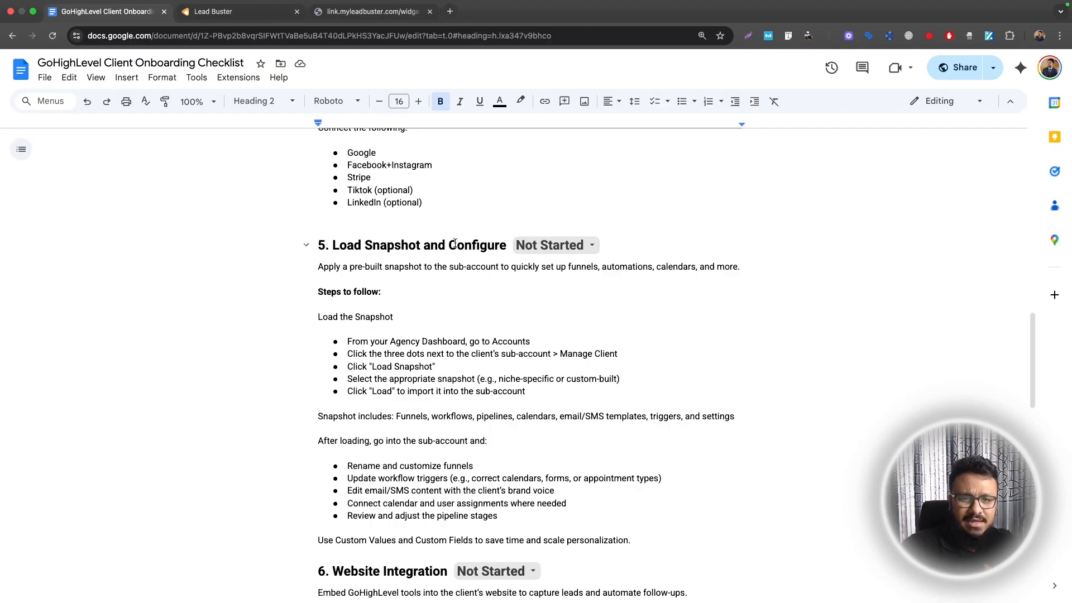
pyautogui.moveTo(455, 244); pyautogui.dragTo(505, 242)
pyautogui.scroll(-2, 374, 315)
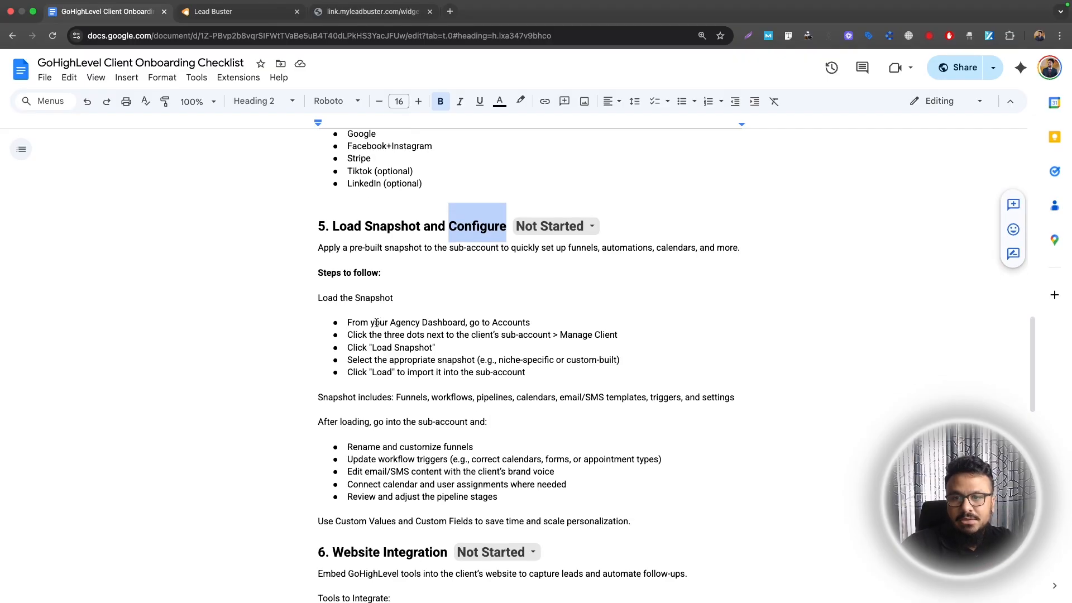
pyautogui.scroll(-4, 373, 304)
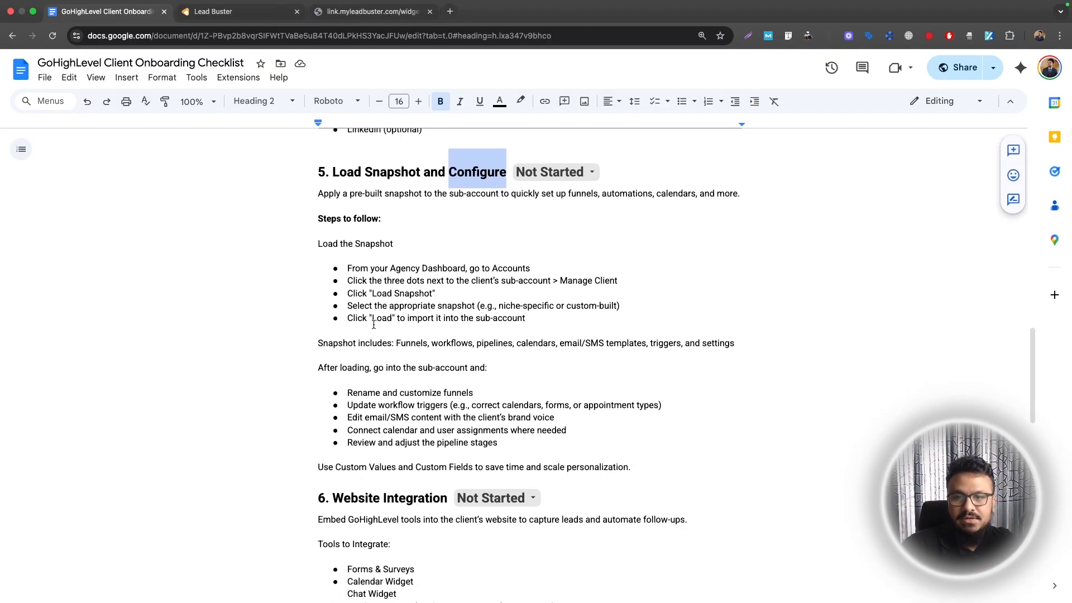
pyautogui.moveTo(348, 318); pyautogui.dragTo(474, 318)
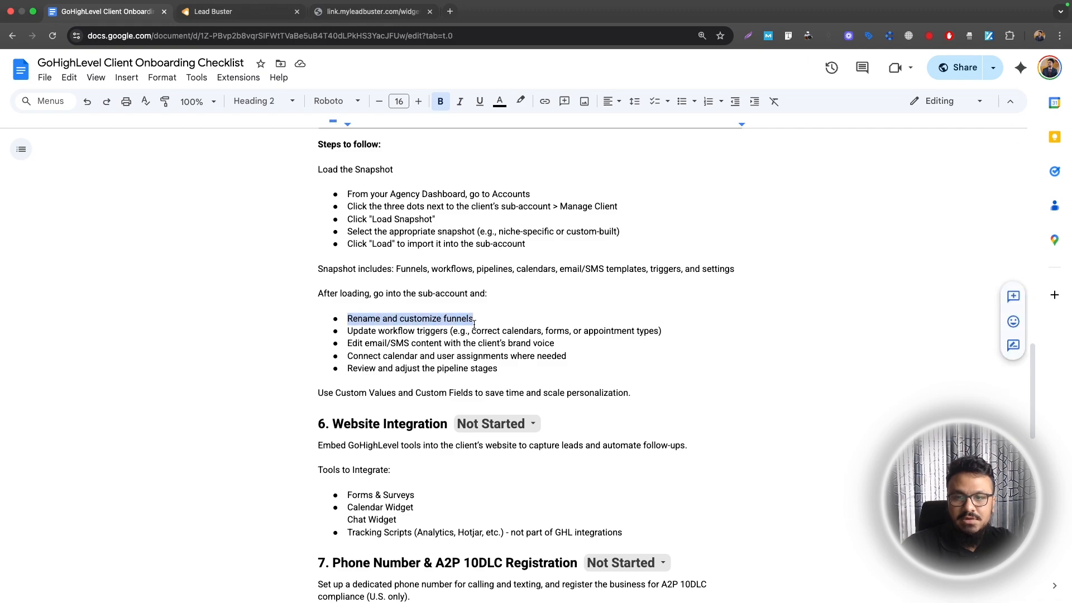
pyautogui.hotkey('ctrl', 'Tab')
pyautogui.click(49, 402)
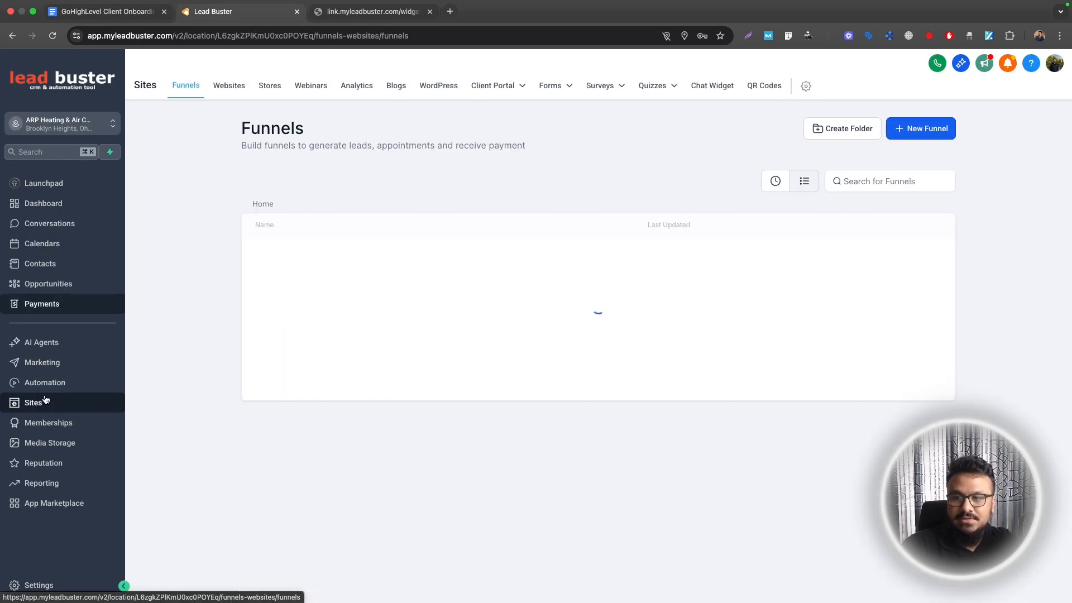
pyautogui.click(104, 11)
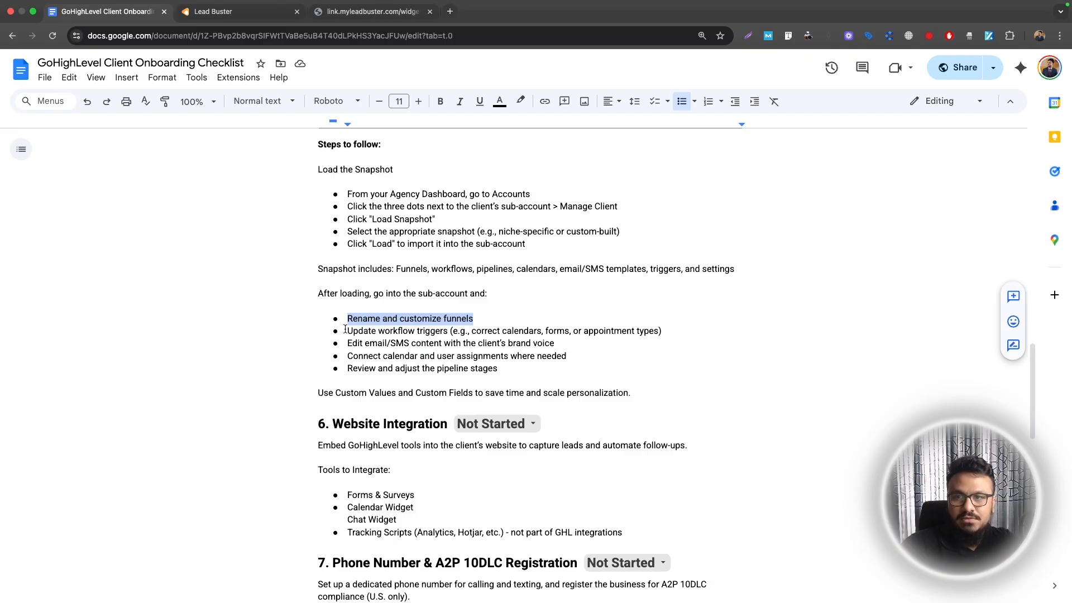
pyautogui.moveTo(348, 343); pyautogui.dragTo(556, 345)
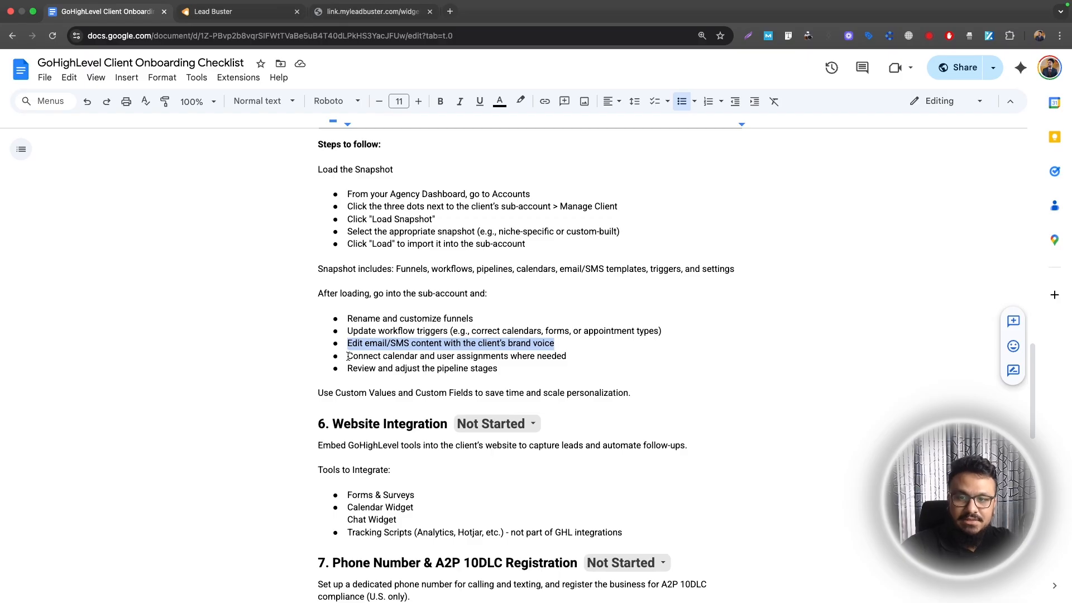
pyautogui.moveTo(348, 356); pyautogui.dragTo(570, 362)
pyautogui.moveTo(347, 369); pyautogui.dragTo(495, 370)
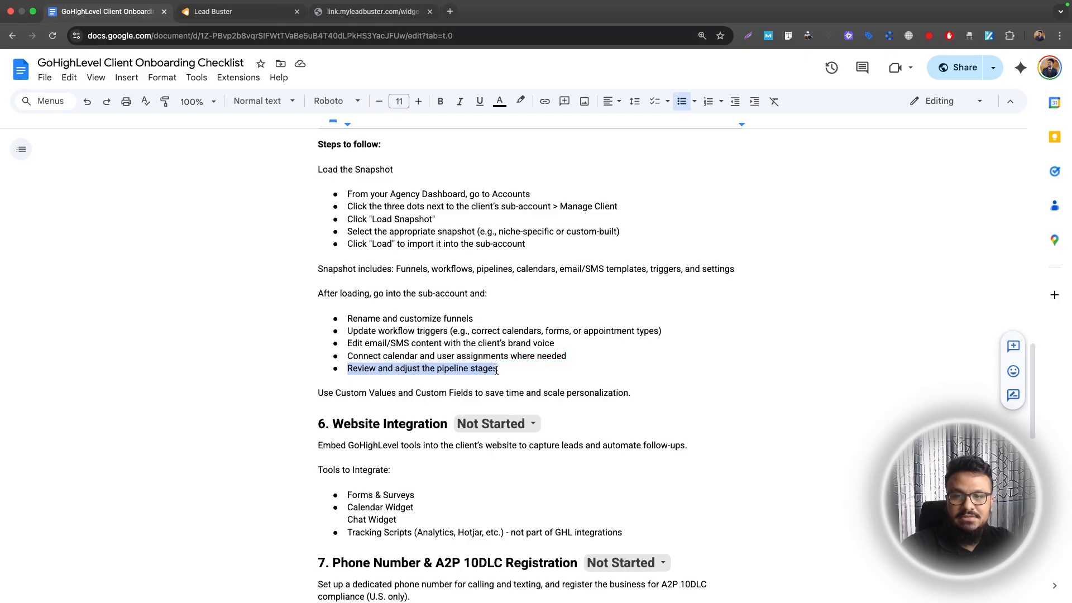
# Go to the sub-account's Settings and open the Custom Values list
pyautogui.hotkey('ctrl', 'Tab')
pyautogui.click(31, 583)
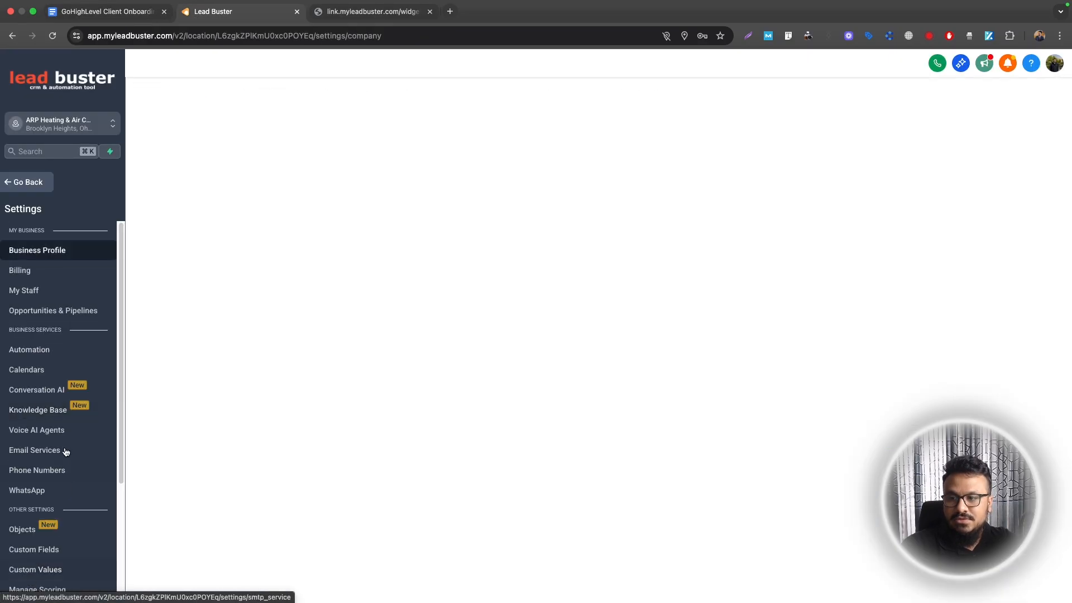
pyautogui.scroll(-1, 66, 453)
pyautogui.click(46, 527)
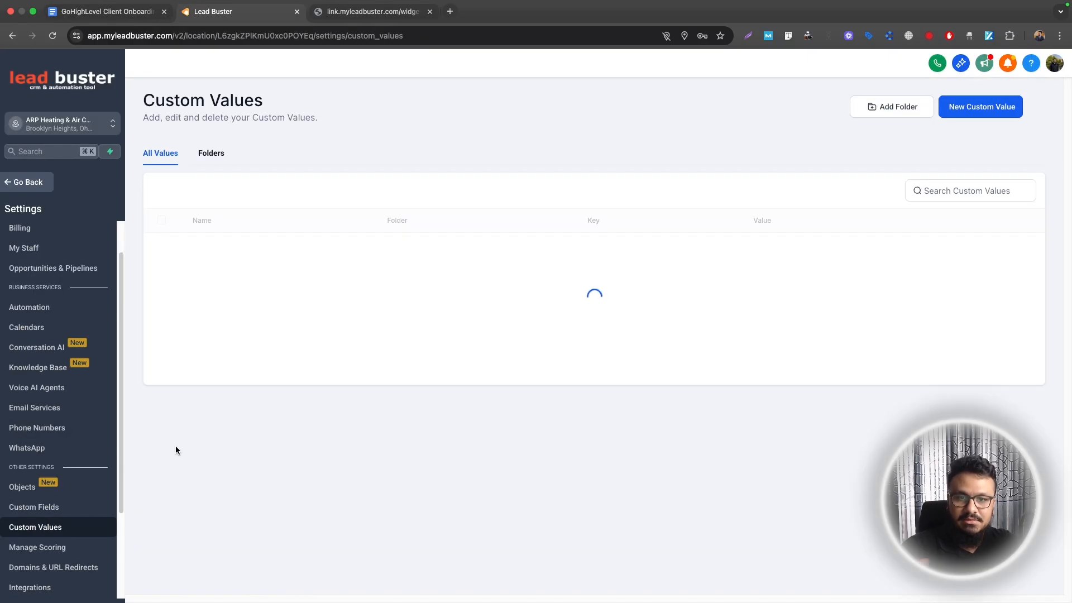
pyautogui.scroll(-1, 408, 343)
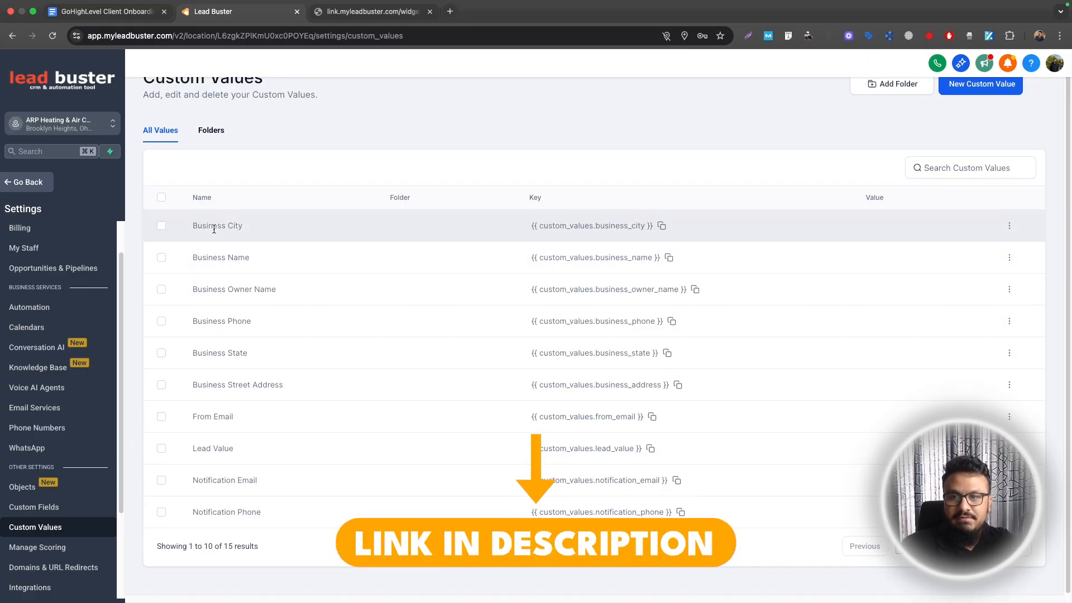
pyautogui.click(161, 197)
pyautogui.click(161, 197)
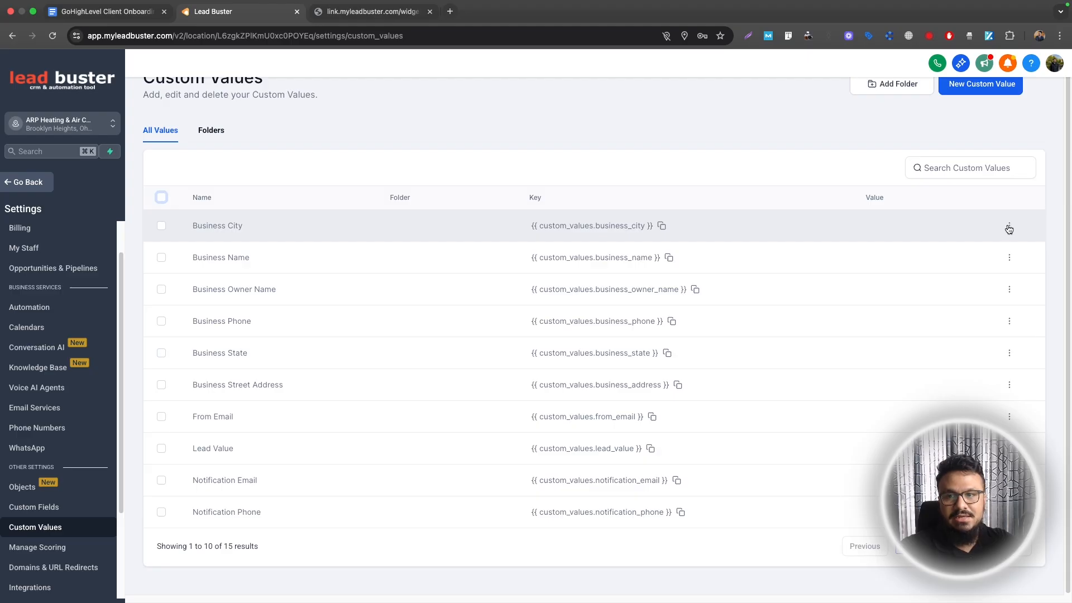
# Set custom values Business City to Minneapolis and Business Name to ARP Heat & Air
pyautogui.click(1010, 227)
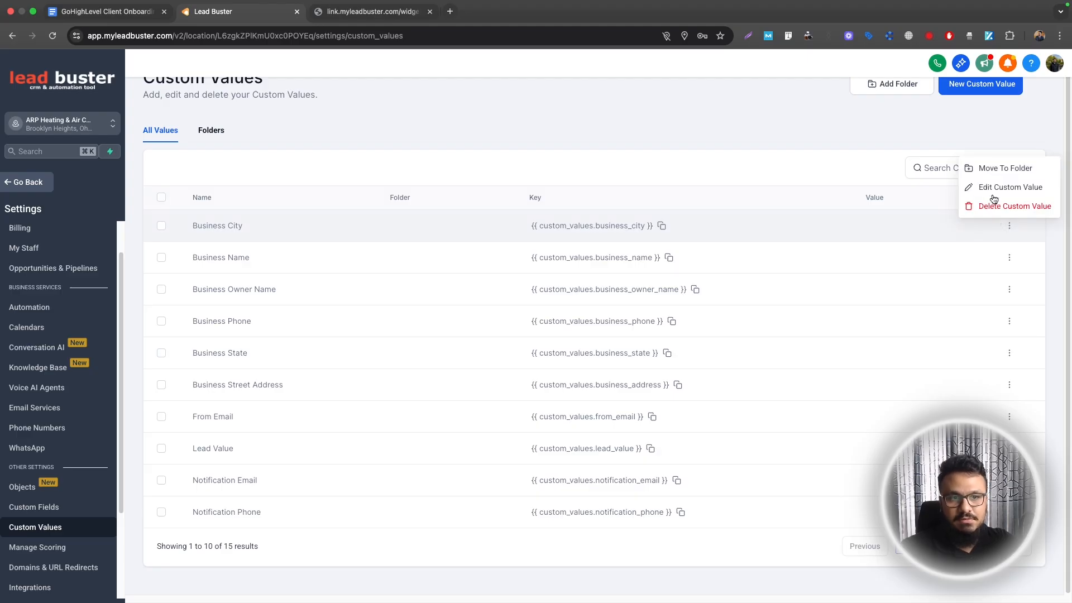
pyautogui.click(1000, 187)
pyautogui.click(511, 338)
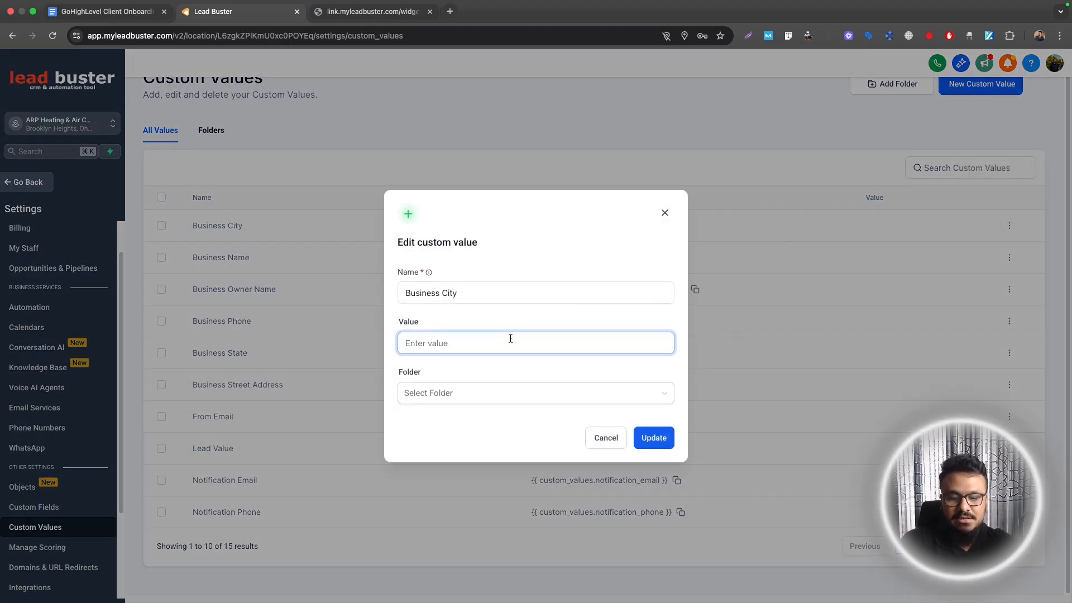
pyautogui.write('Minneapolis')
pyautogui.click(653, 439)
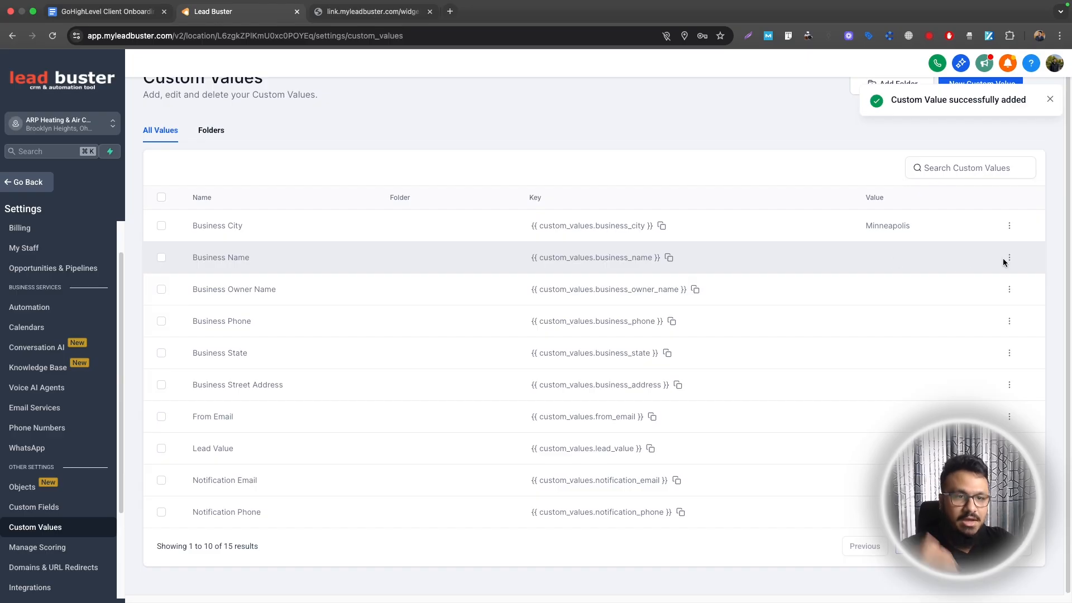
pyautogui.click(1009, 258)
pyautogui.click(949, 217)
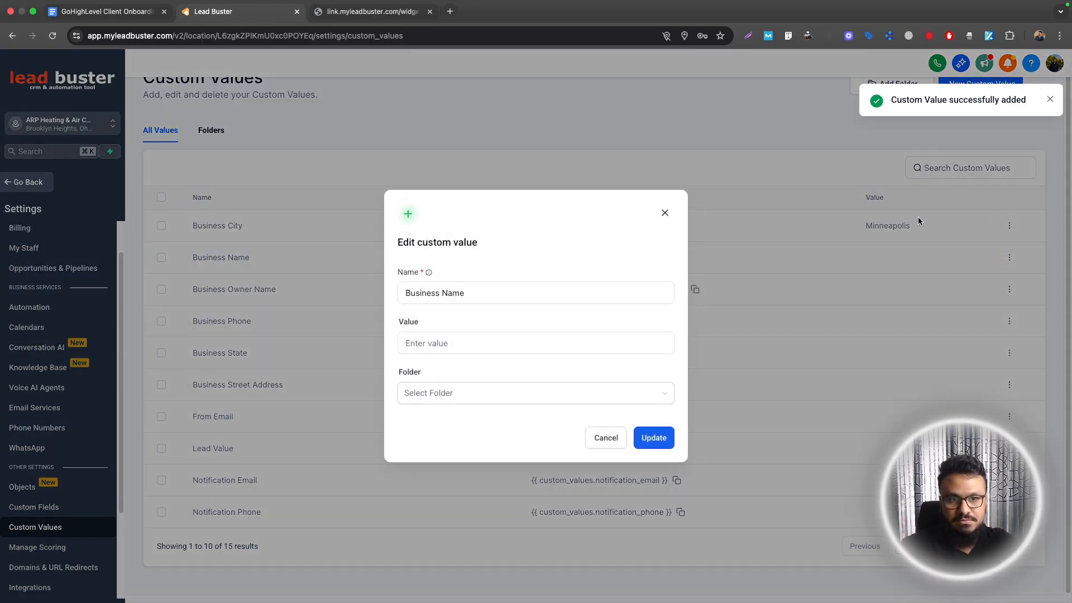
pyautogui.click(501, 343)
pyautogui.write('ARP Heat & Air')
pyautogui.click(653, 437)
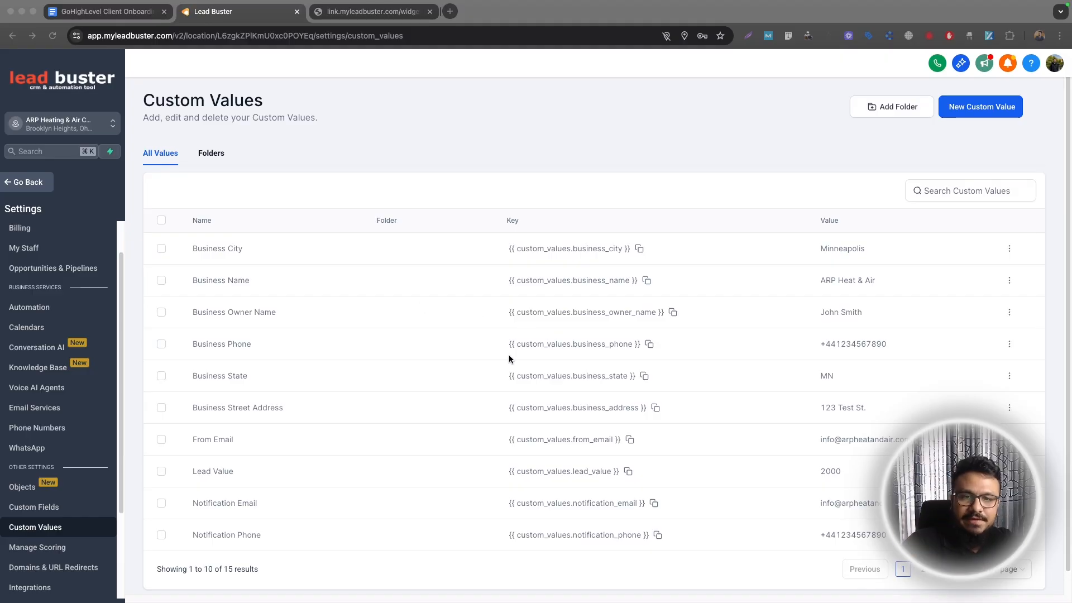
# Check the filled values such as From Email, then view page 2, Phone Number through Terms & Conditions
pyautogui.scroll(-1, 318, 303)
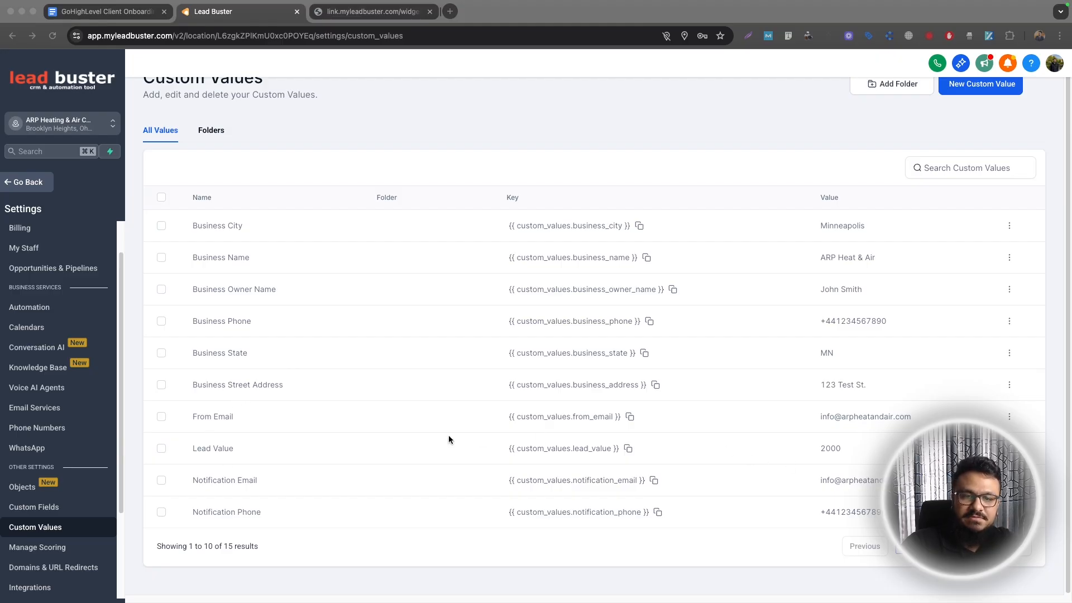
pyautogui.click(160, 448)
pyautogui.click(161, 449)
pyautogui.click(161, 449)
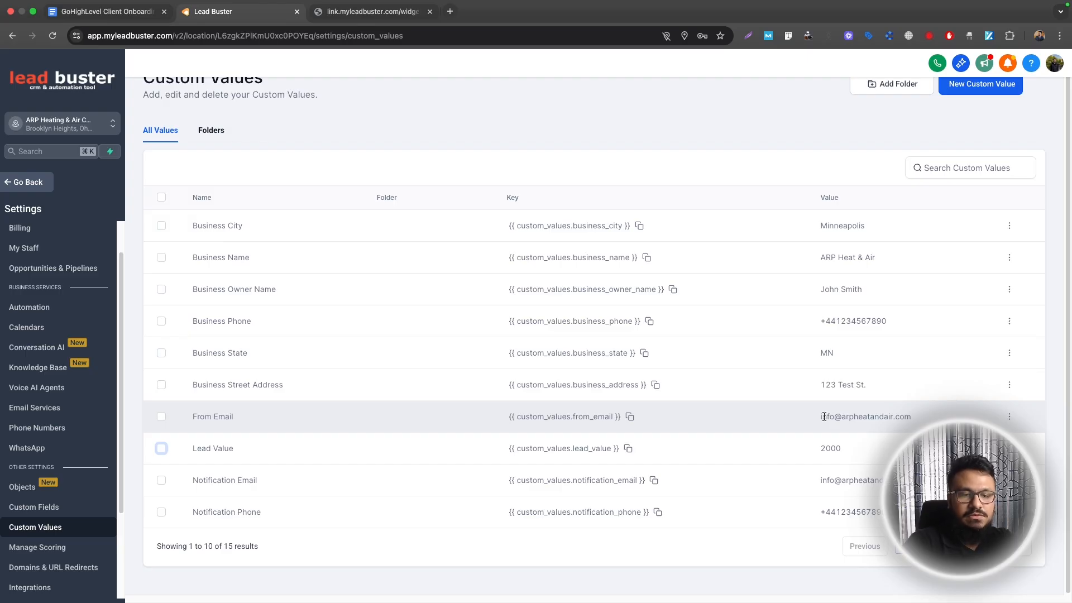
pyautogui.doubleClick(863, 418)
pyautogui.click(843, 416)
pyautogui.moveTo(820, 420); pyautogui.dragTo(898, 414)
pyautogui.click(900, 414)
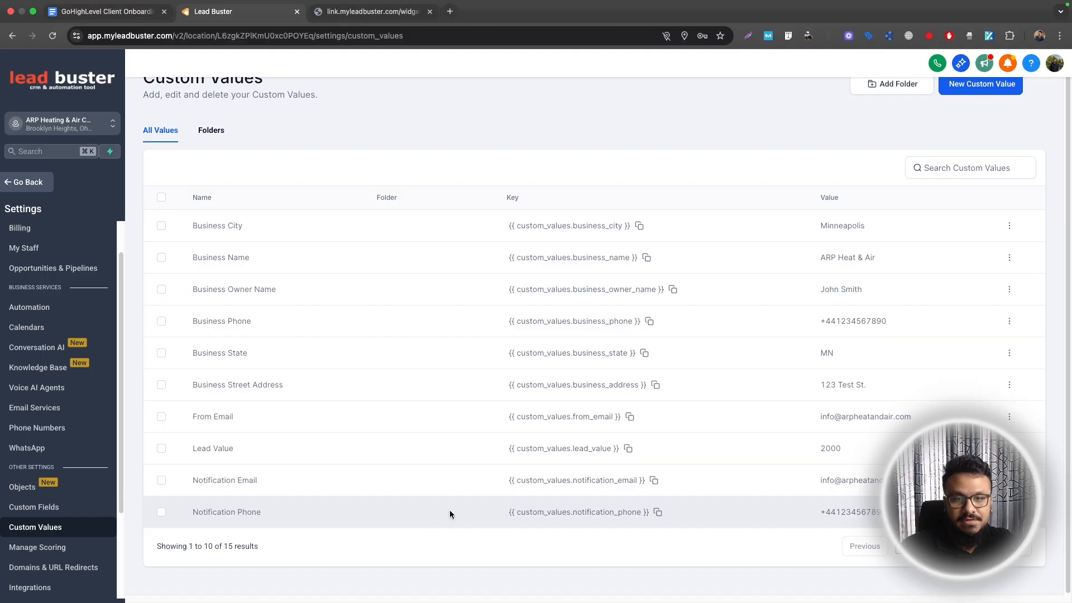
pyautogui.click(959, 546)
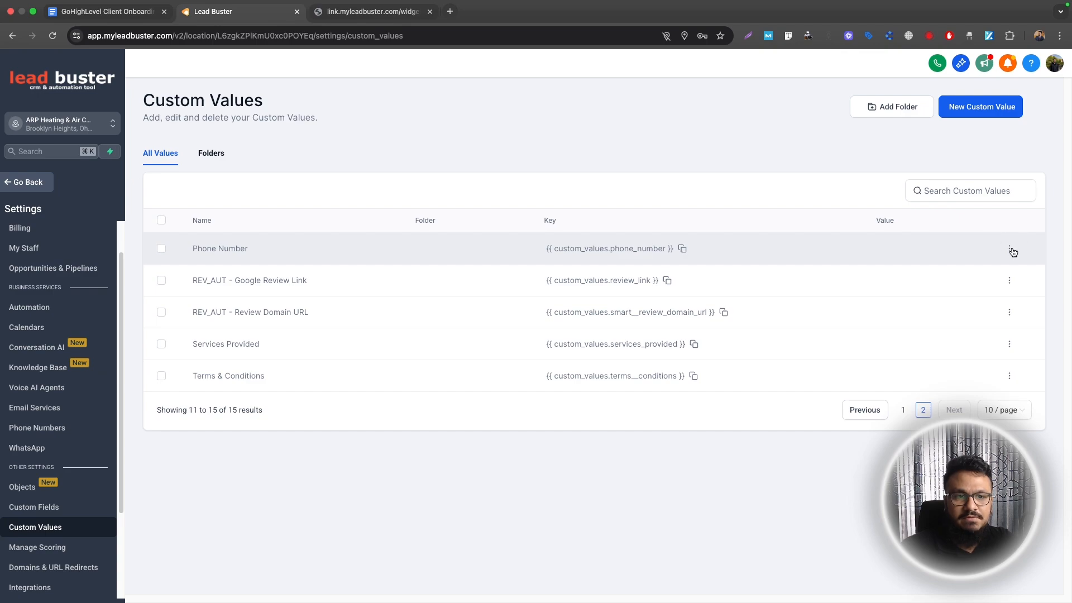
pyautogui.scroll(2, 51, 473)
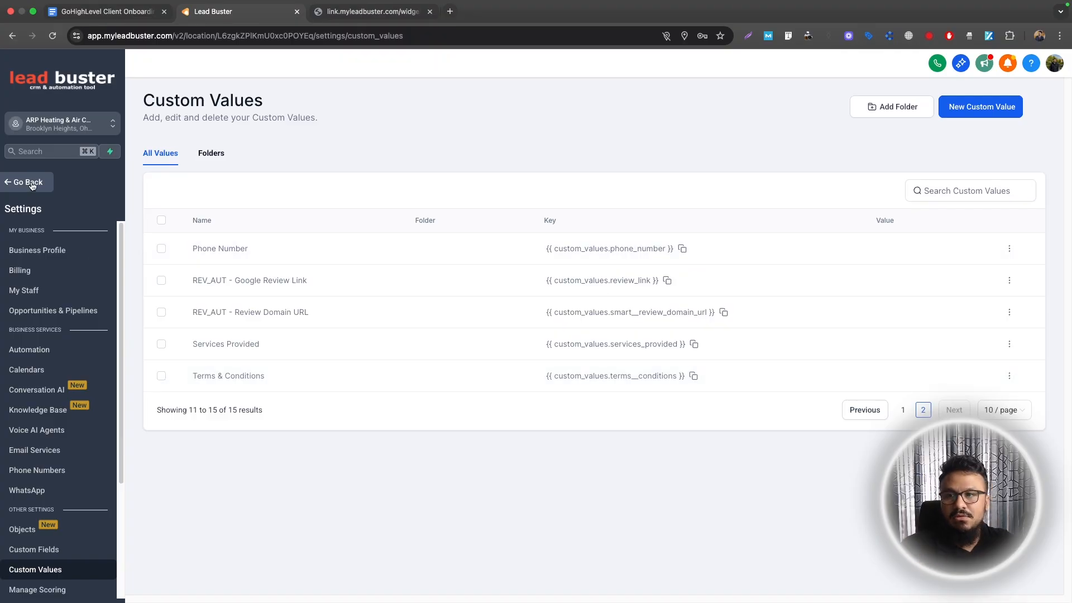
# Check the funnels task in the checklist, then open the HVAC Funnel's page editing options
pyautogui.click(107, 11)
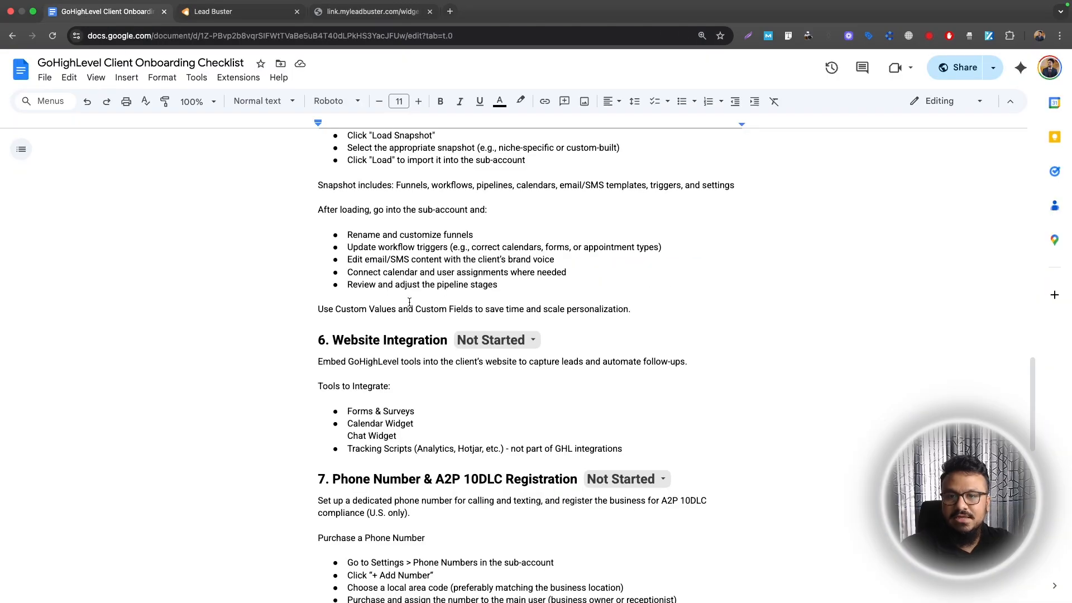
pyautogui.scroll(-1, 416, 402)
pyautogui.scroll(2, 416, 402)
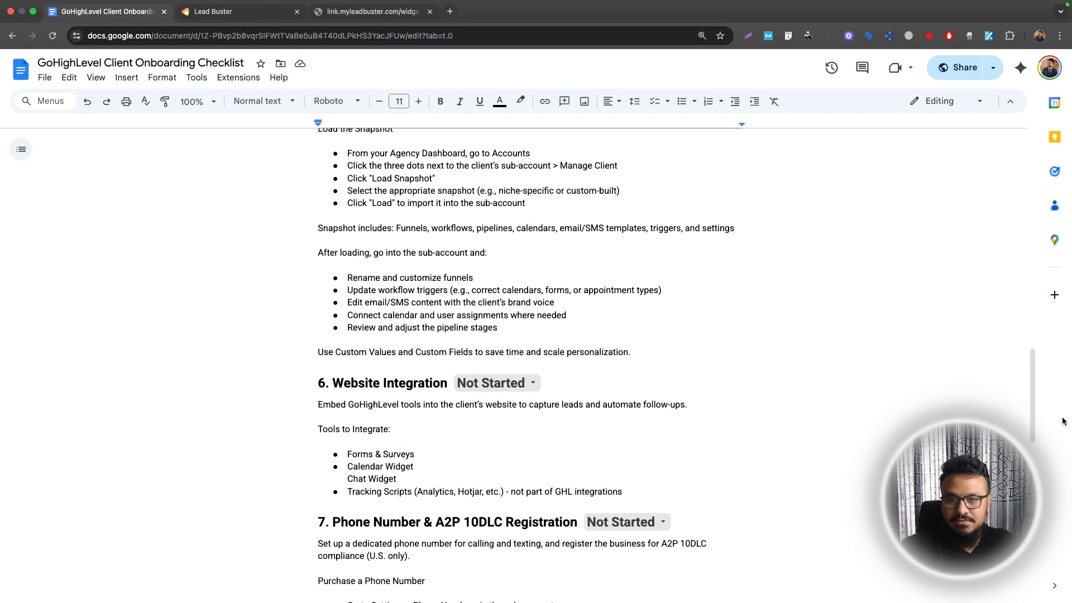
pyautogui.scroll(1, 363, 279)
pyautogui.click(363, 278)
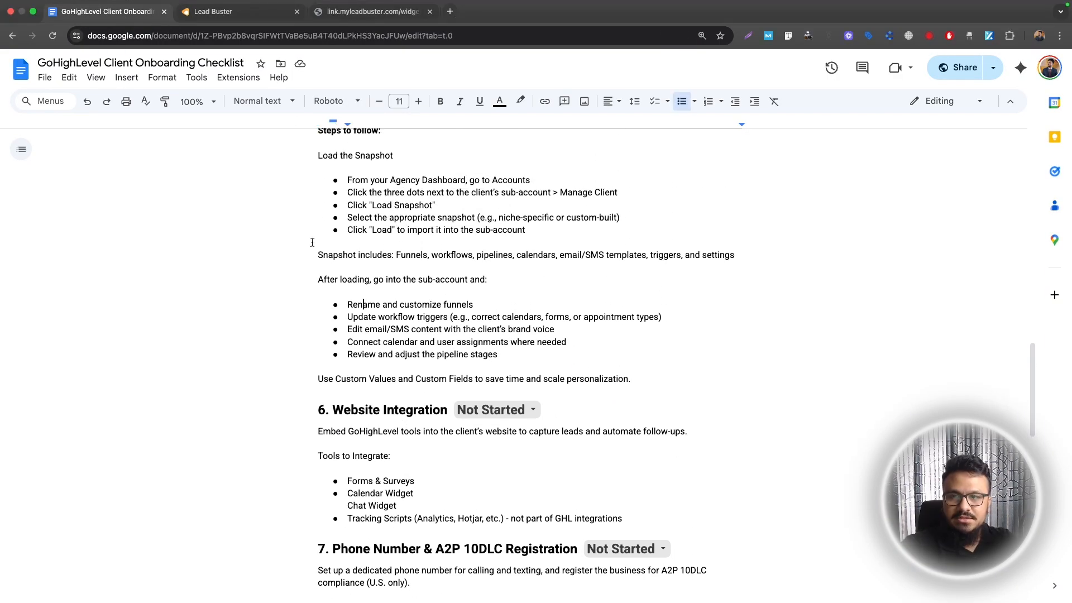
pyautogui.click(237, 11)
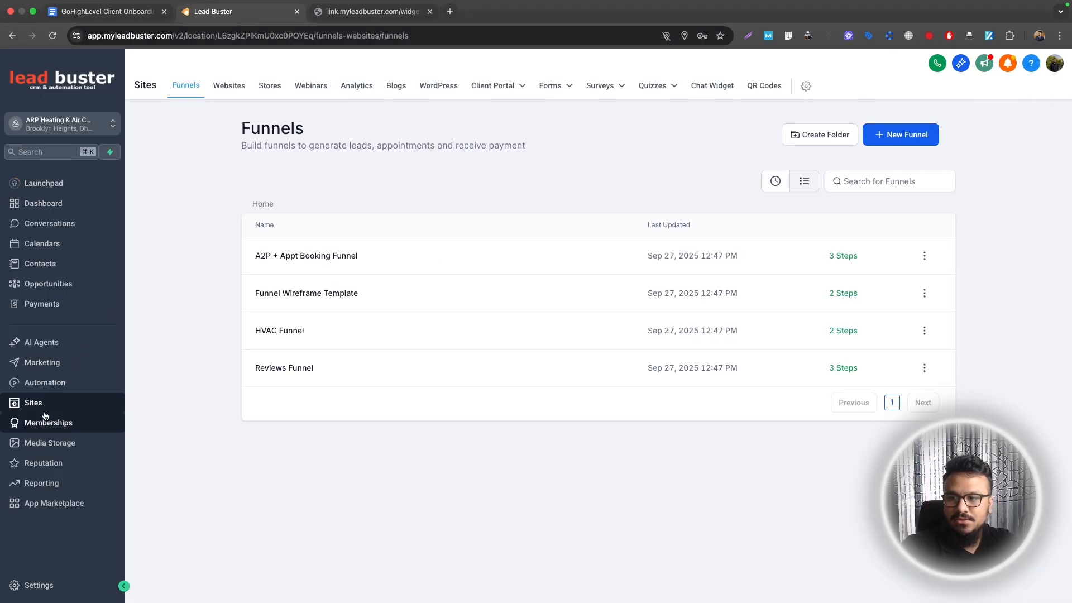
pyautogui.click(463, 122)
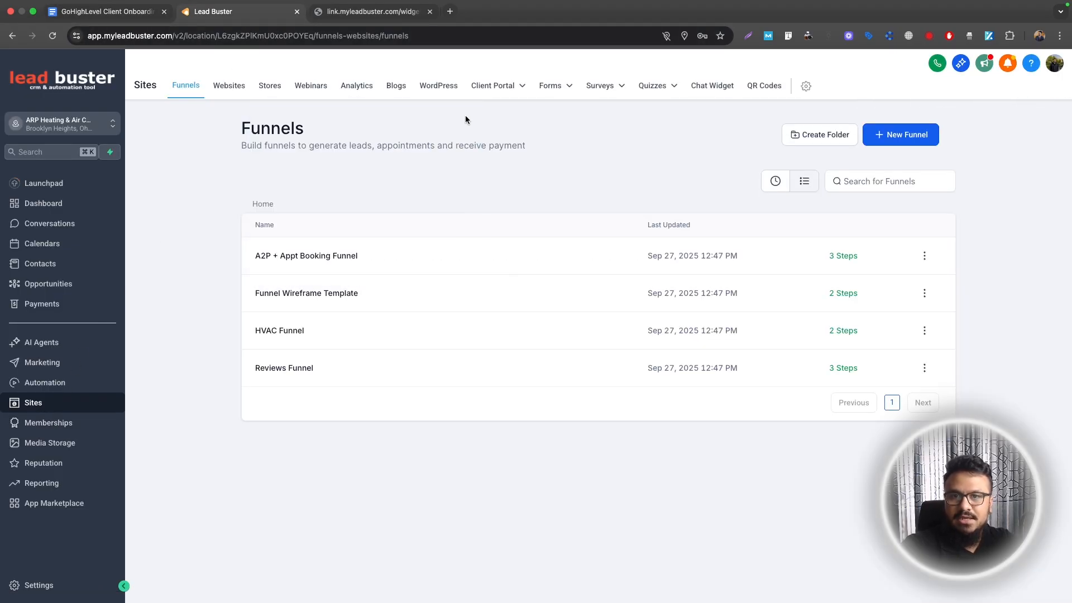
pyautogui.click(296, 330)
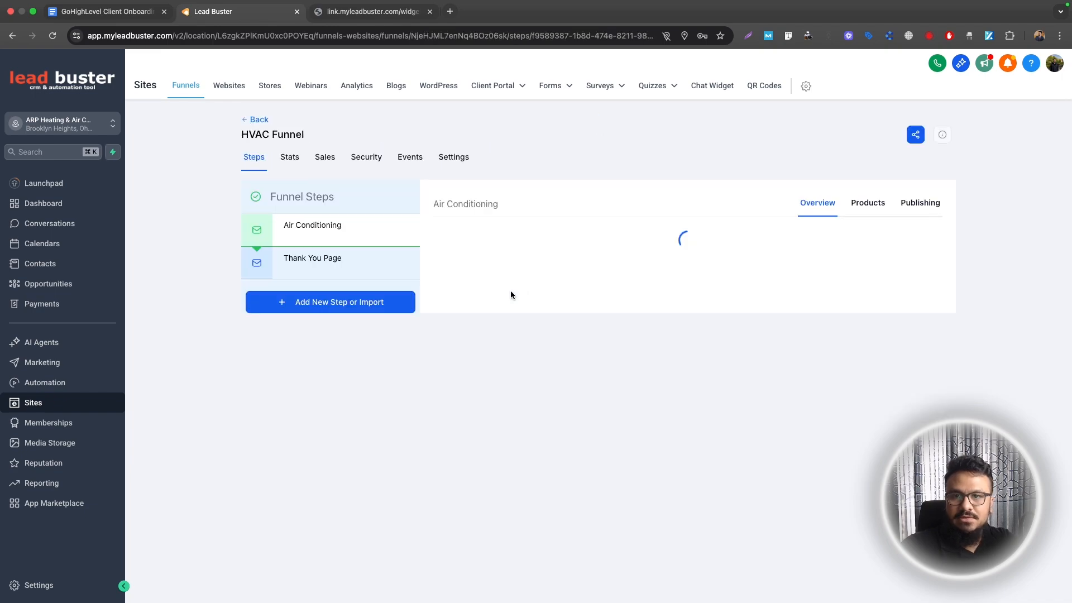
pyautogui.click(474, 421)
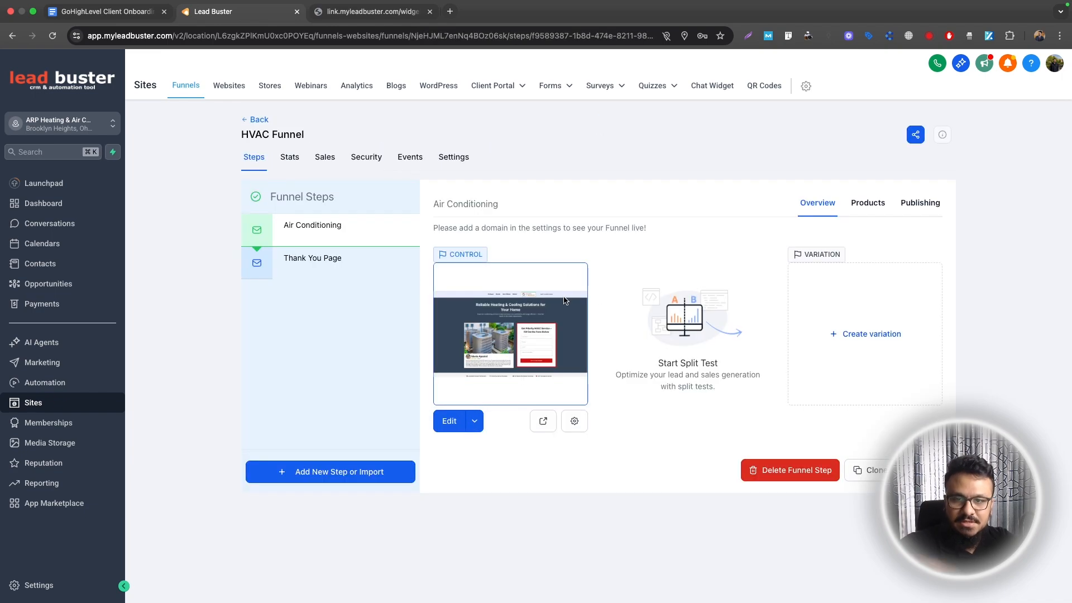
# Highlight the checklist's workflow-triggers step and return to Lead Buster
pyautogui.click(94, 13)
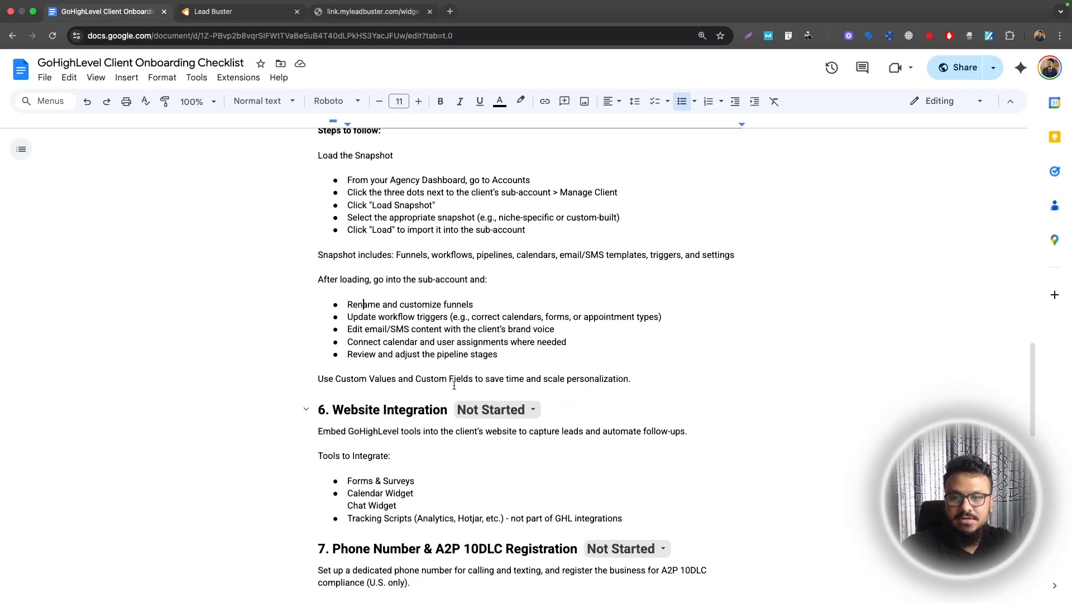
pyautogui.moveTo(348, 317); pyautogui.dragTo(659, 318)
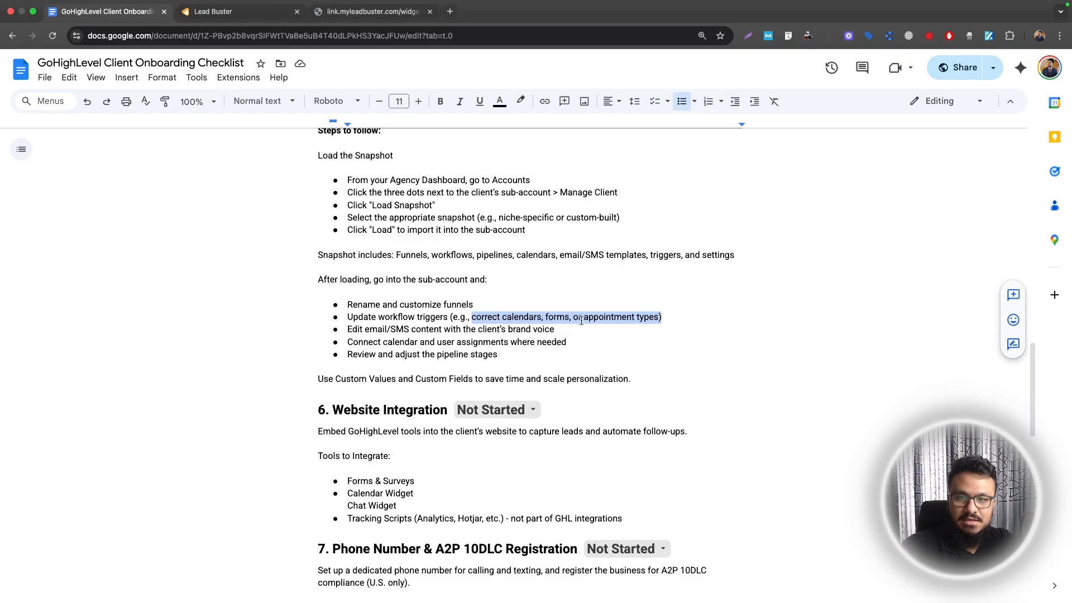
pyautogui.click(499, 316)
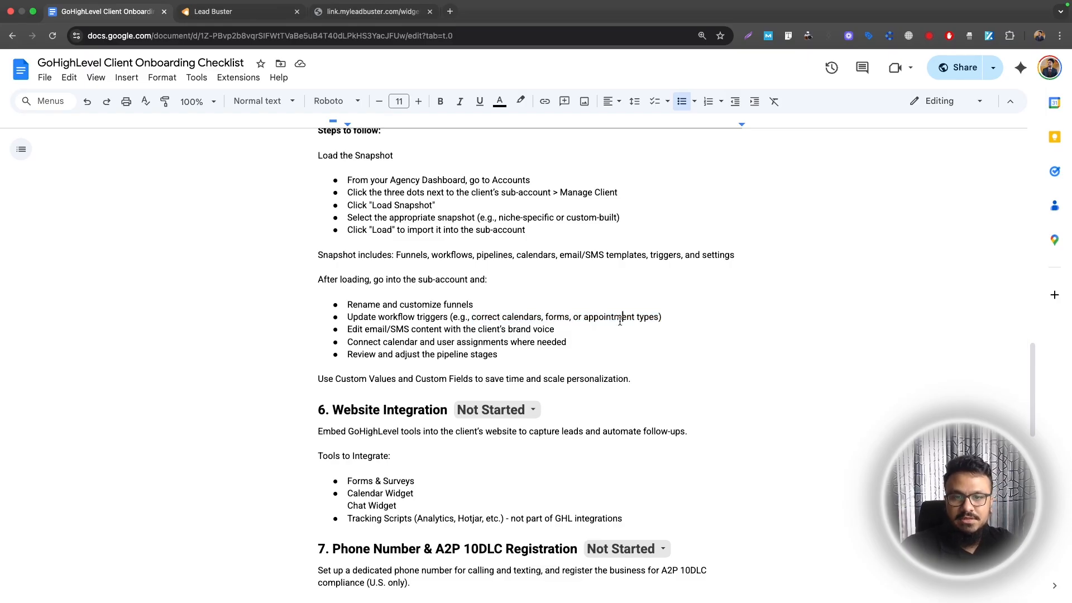
pyautogui.moveTo(620, 319); pyautogui.dragTo(533, 331)
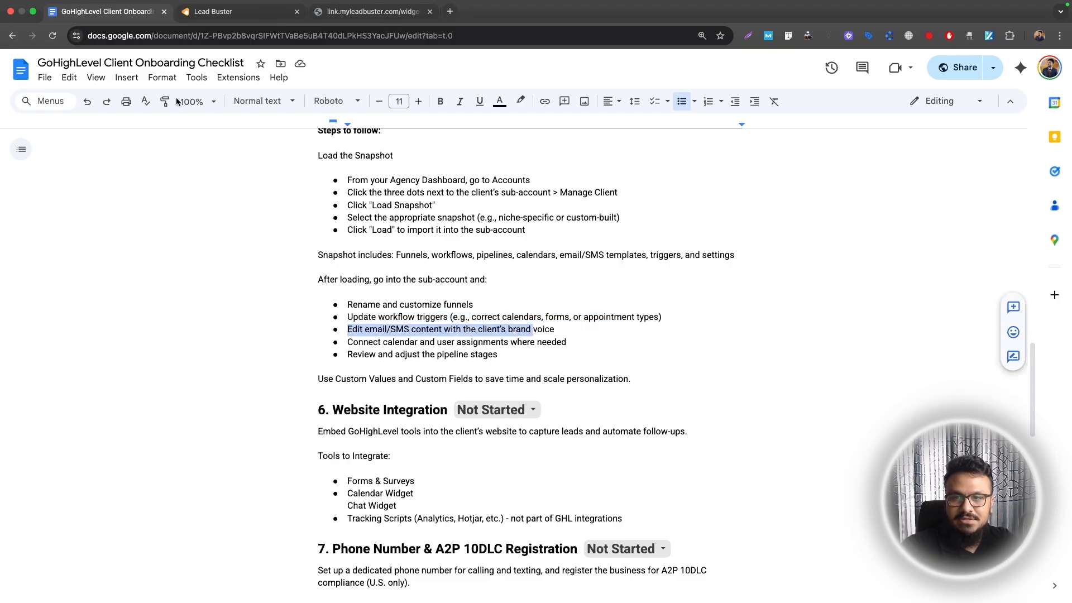
pyautogui.click(178, 15)
# Look through the 1. LEADS AUTOMATION workflows and the checklist's calendar step, then open Settings
pyautogui.click(45, 383)
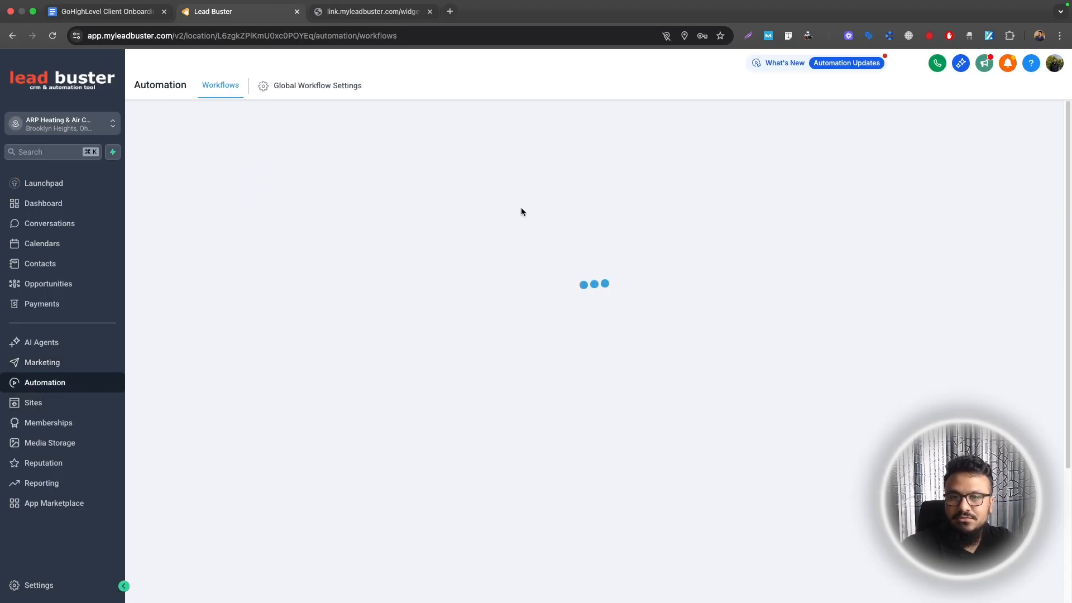
pyautogui.click(310, 273)
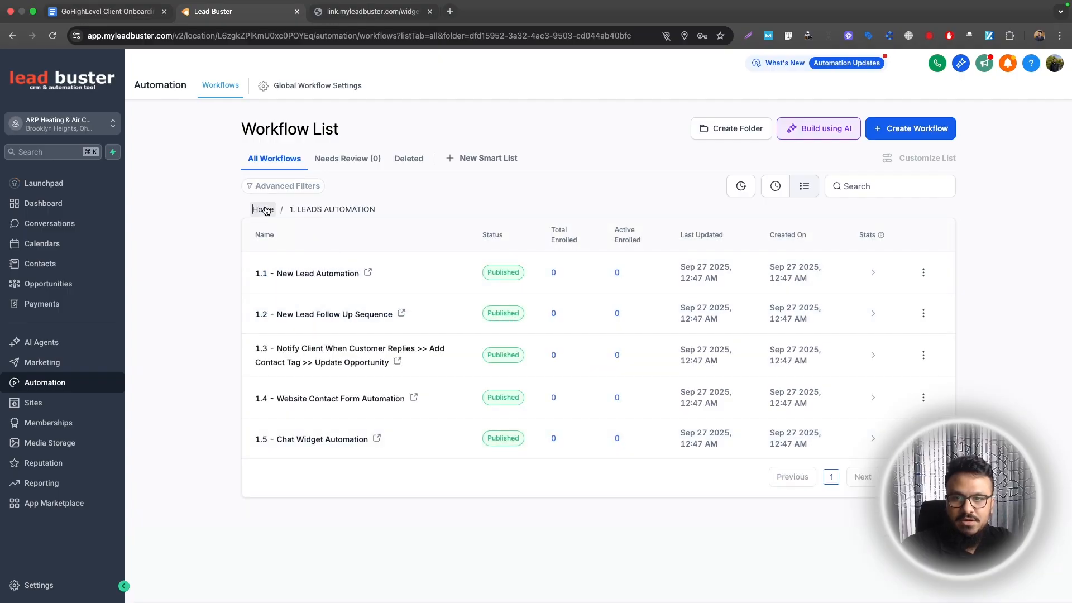
pyautogui.click(262, 210)
pyautogui.click(79, 7)
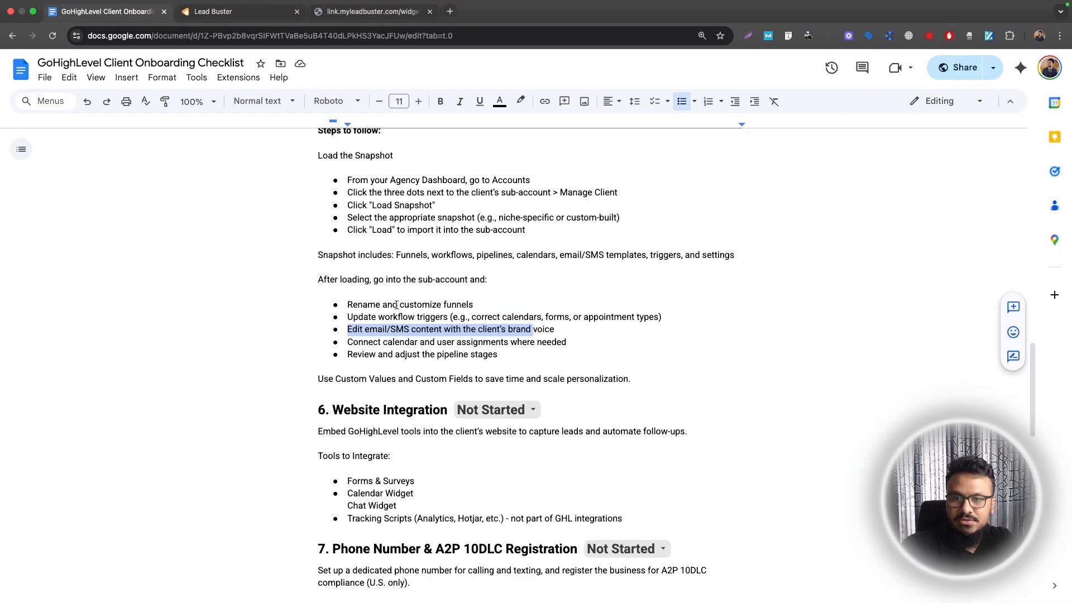
pyautogui.moveTo(349, 343); pyautogui.dragTo(574, 341)
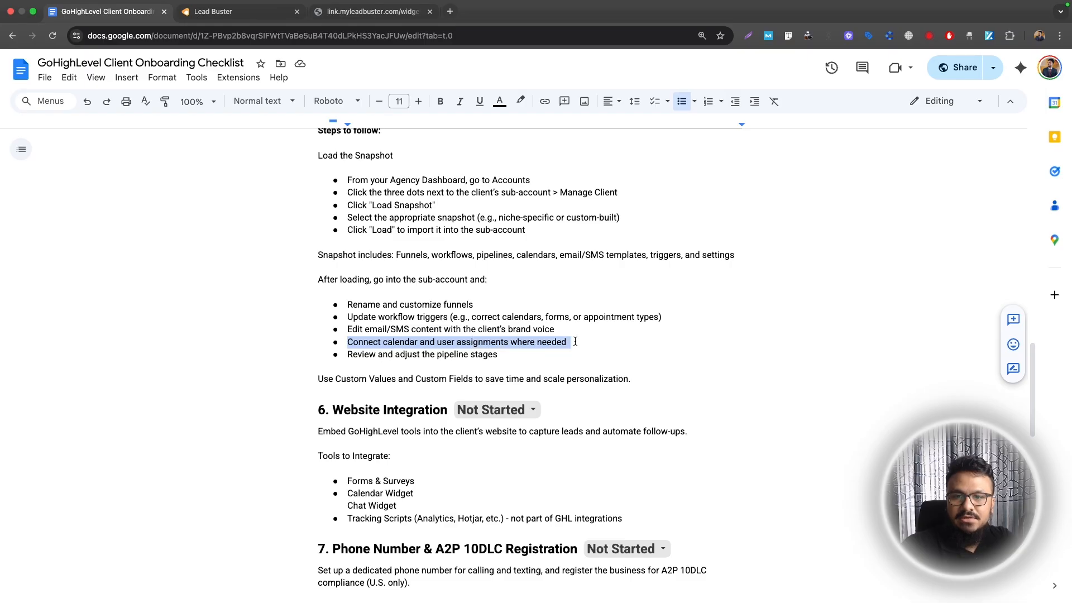
pyautogui.click(212, 12)
pyautogui.click(31, 583)
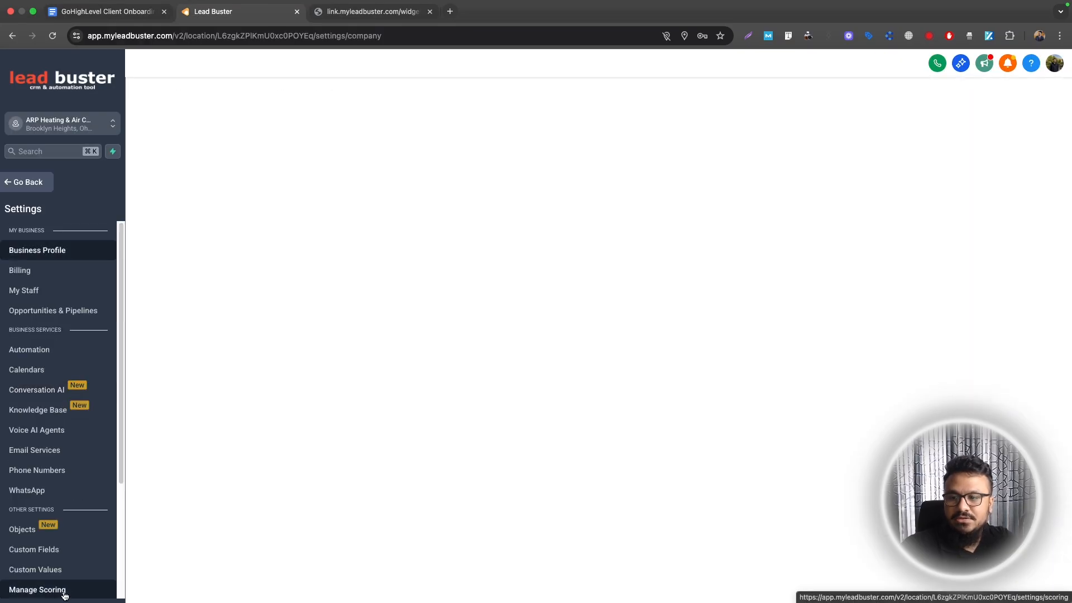
# Delete the personal calendar from the Calendars settings
pyautogui.click(41, 371)
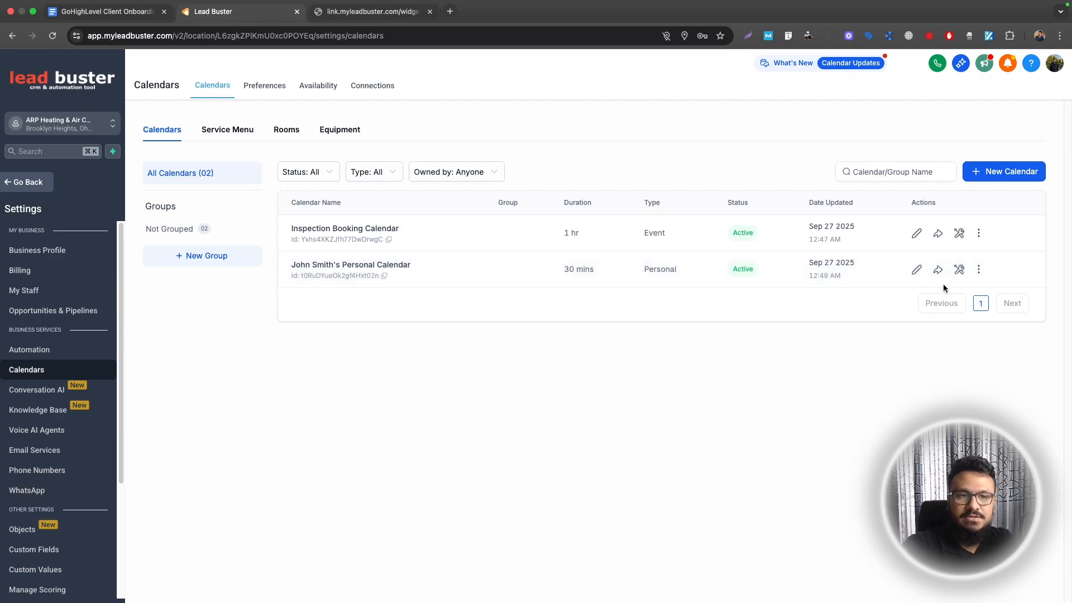
pyautogui.click(979, 269)
pyautogui.click(981, 246)
pyautogui.click(713, 389)
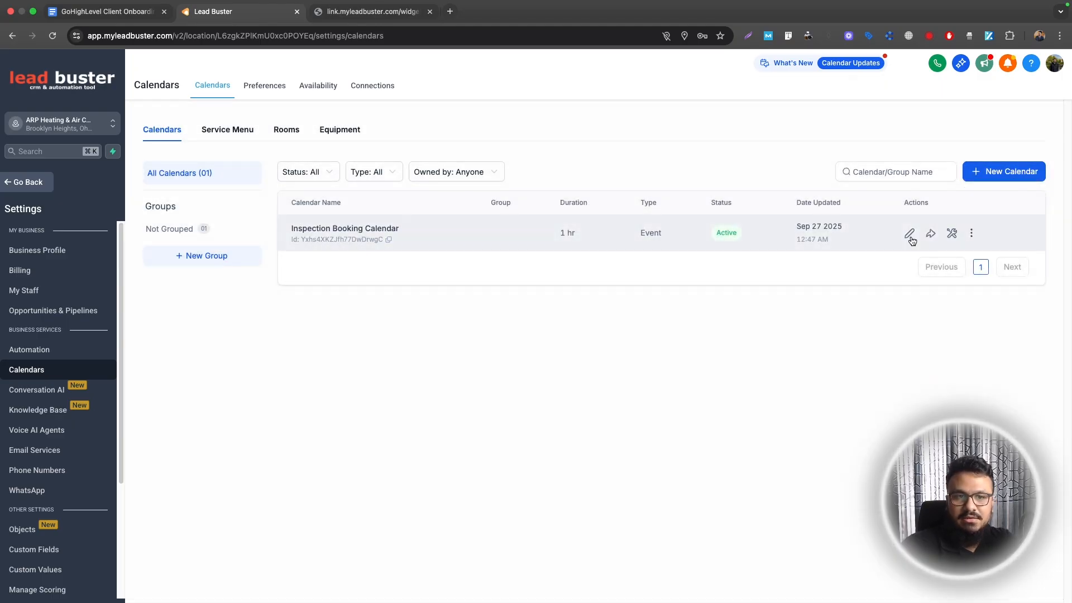
# Check Inspection Booking Calendar's weekday 09:00 AM–07:00 PM availability, then note the checklist's pipeline step
pyautogui.click(917, 234)
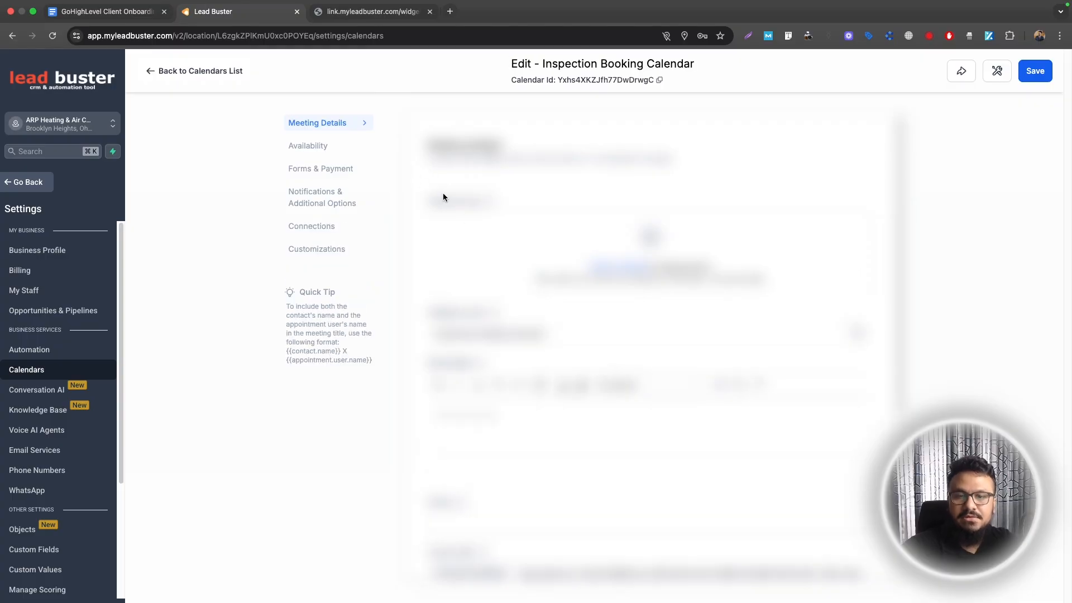
pyautogui.click(323, 147)
pyautogui.scroll(-3, 527, 279)
pyautogui.scroll(3, 519, 301)
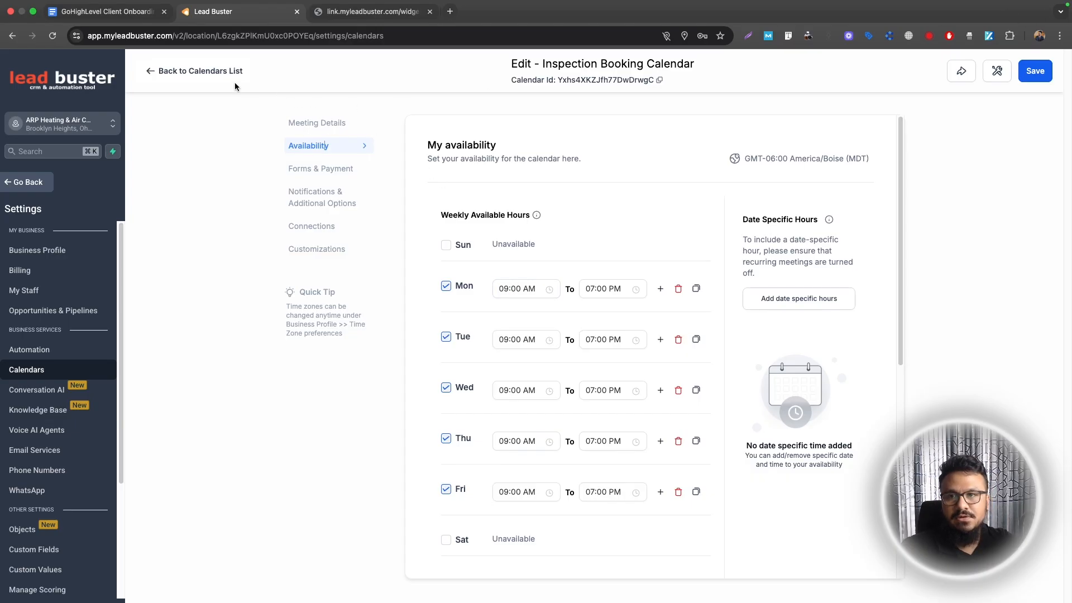
pyautogui.hotkey('ctrl', 'shift', 'Tab')
pyautogui.moveTo(347, 356); pyautogui.dragTo(497, 355)
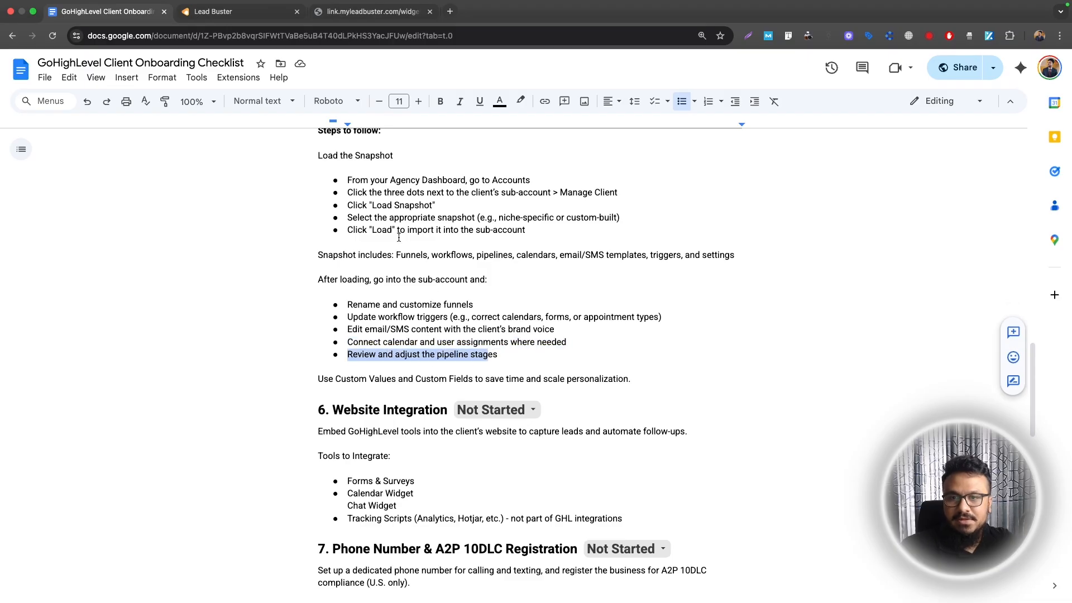
pyautogui.hotkey('ctrl', 'Tab')
# Review the Lead - Sales pipeline's eight stages without changes, then return to the checklist
pyautogui.click(28, 182)
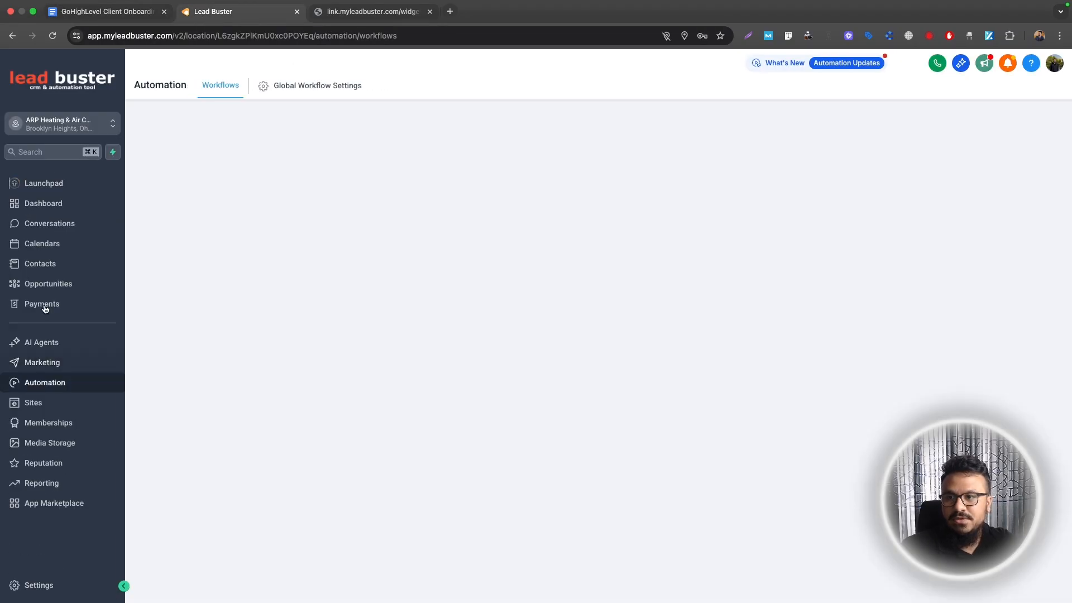
pyautogui.click(48, 284)
pyautogui.click(297, 92)
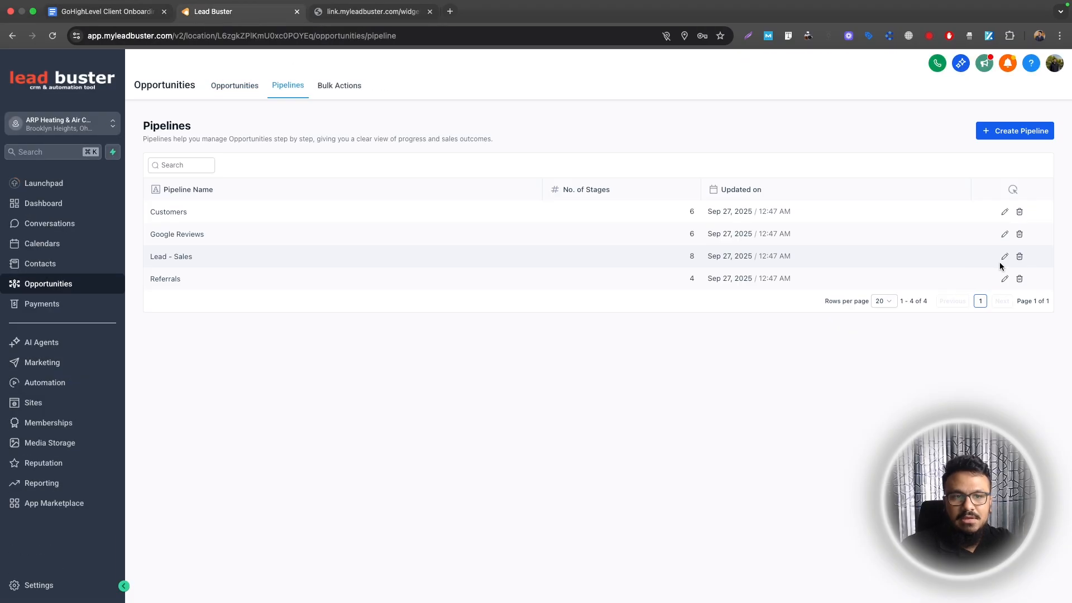
pyautogui.click(1005, 257)
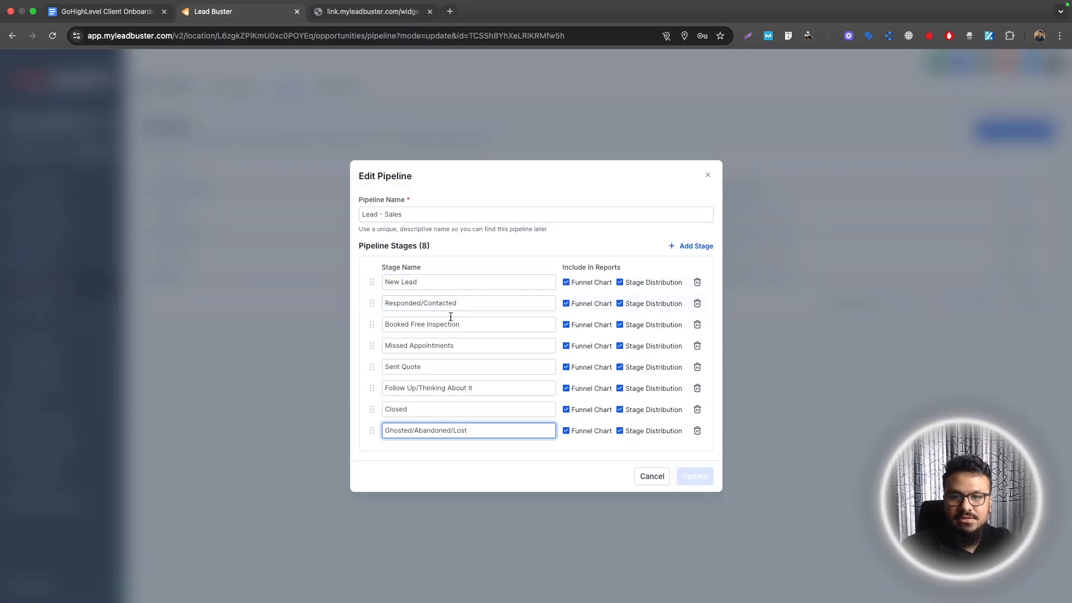
pyautogui.click(709, 176)
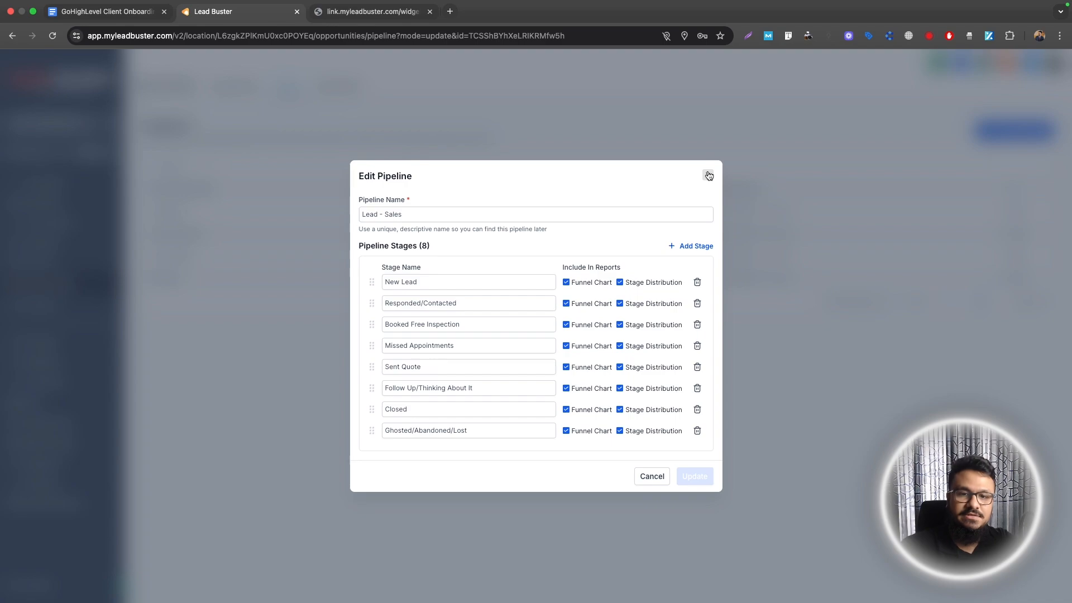
pyautogui.click(709, 176)
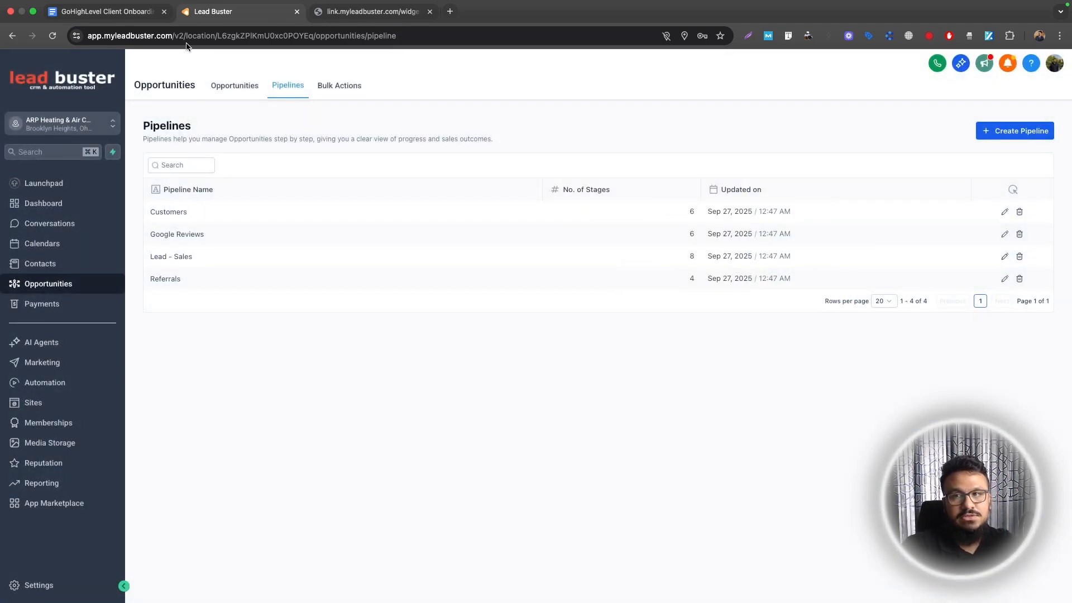
pyautogui.click(106, 11)
# Read checklist sections 5 and 6, highlighting the Custom Values tip and Forms & Surveys
pyautogui.moveTo(319, 379); pyautogui.dragTo(629, 380)
pyautogui.click(375, 380)
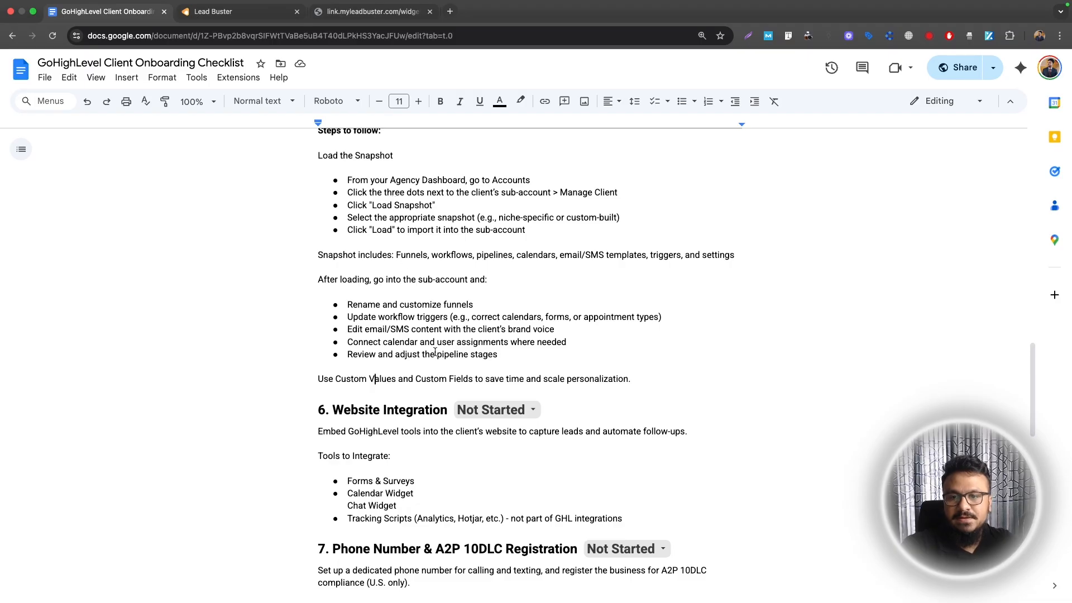
pyautogui.scroll(-2, 424, 359)
pyautogui.scroll(2, 379, 369)
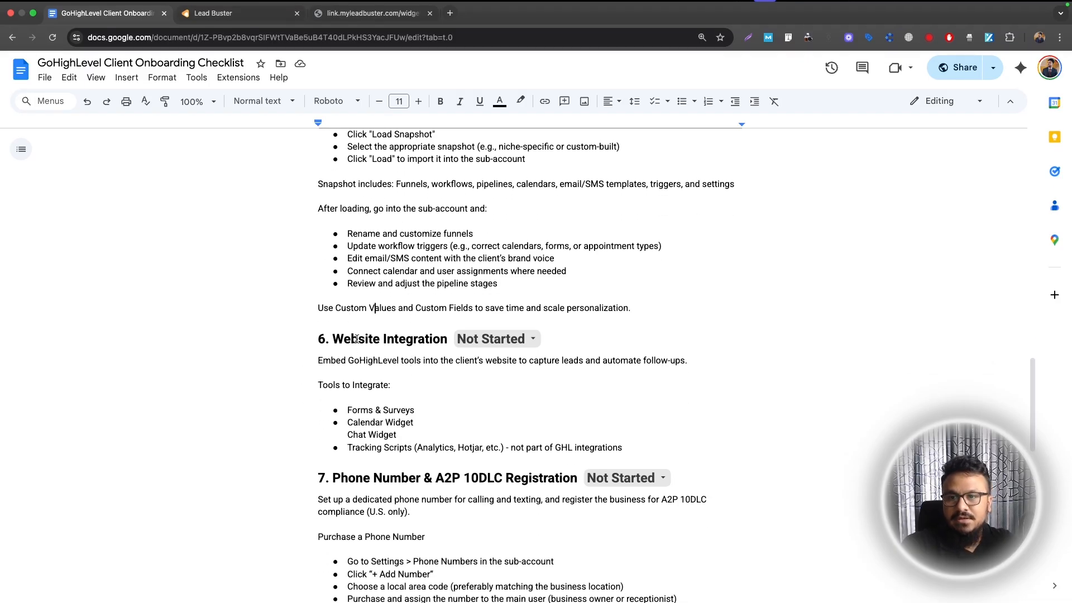
pyautogui.scroll(3, 363, 357)
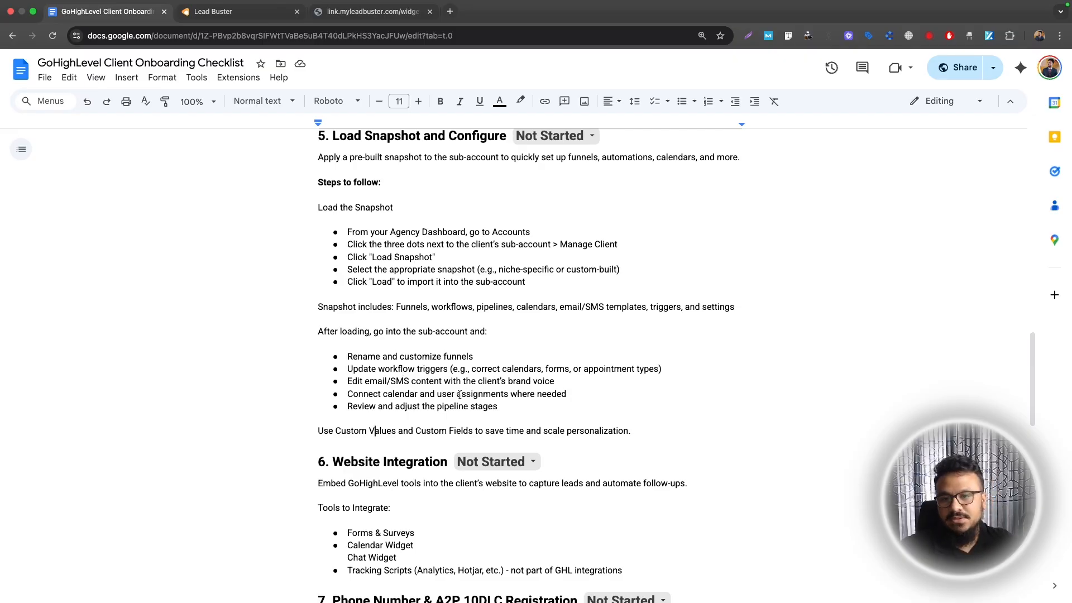
pyautogui.moveTo(676, 440); pyautogui.dragTo(302, 245)
pyautogui.click(306, 169)
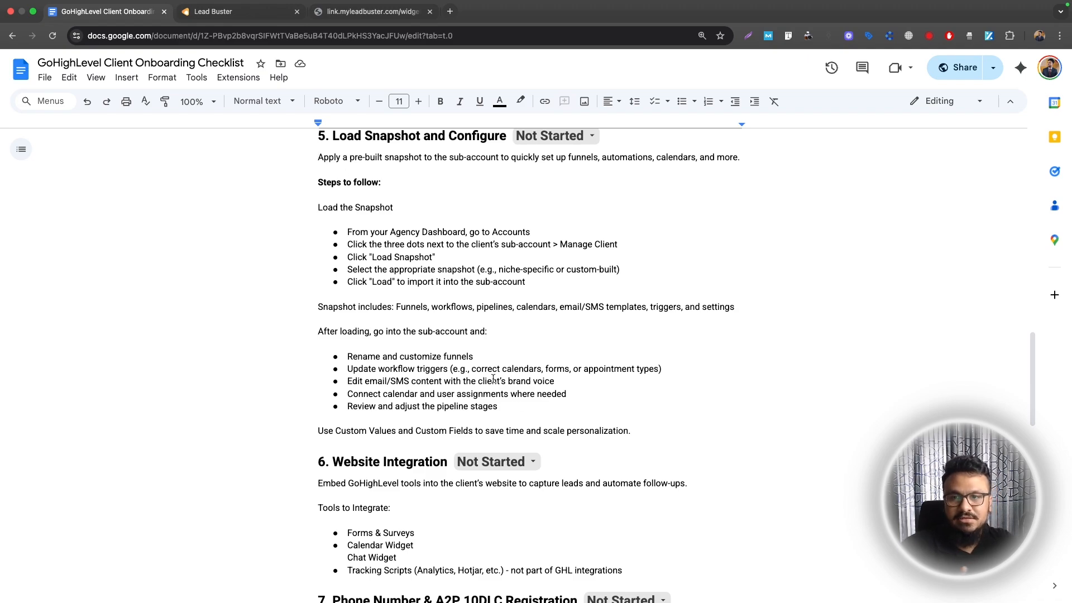
pyautogui.scroll(-5, 405, 376)
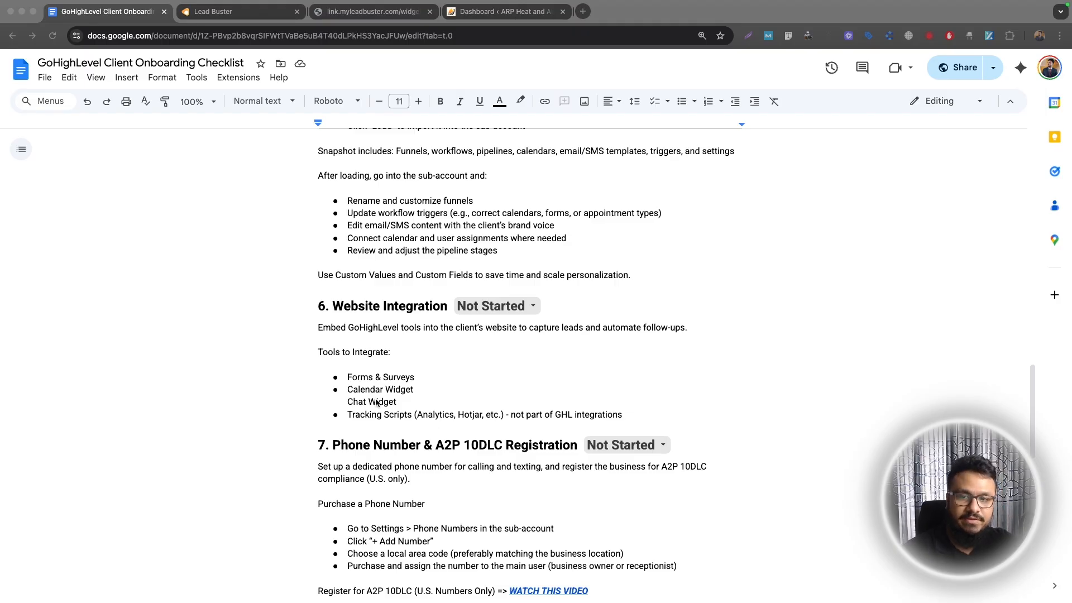
pyautogui.click(358, 379)
pyautogui.moveTo(350, 377); pyautogui.dragTo(370, 378)
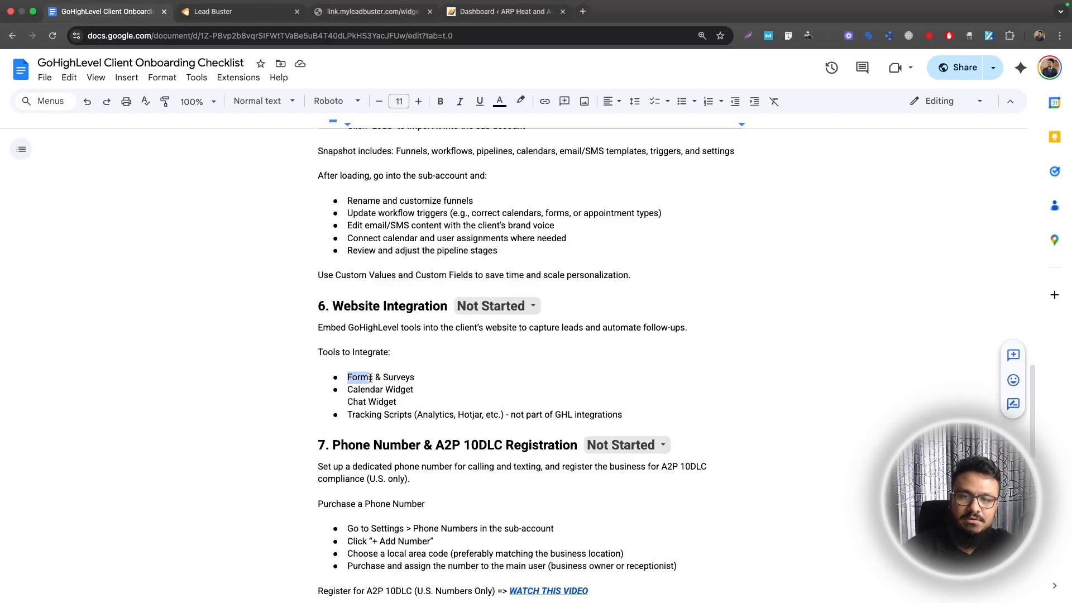
pyautogui.hotkey('ctrl', 'Tab')
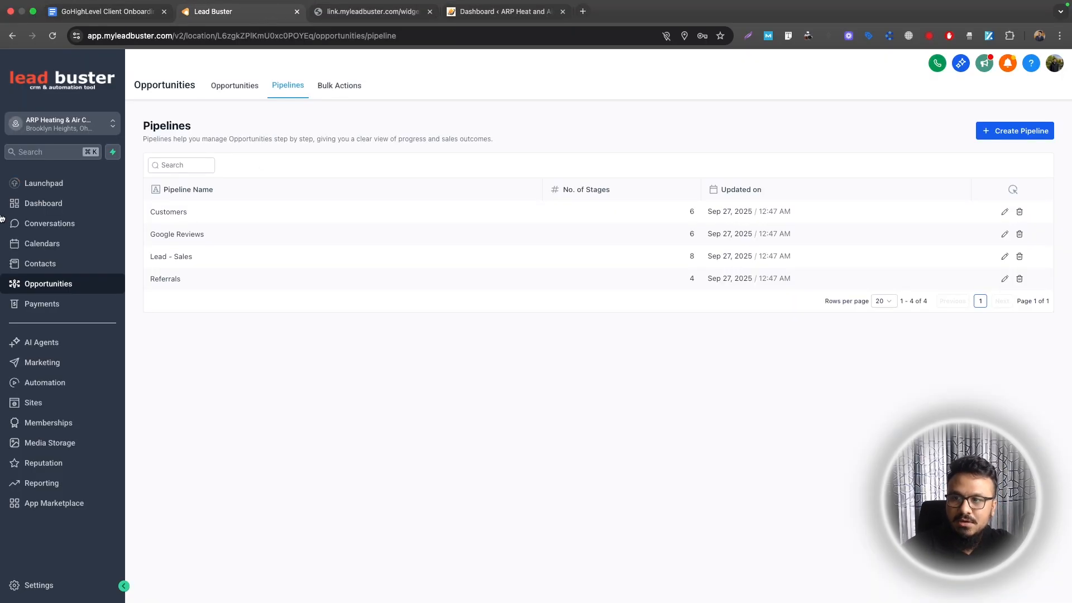
# Open the 2. Website Contact Form in the Sites forms builder
pyautogui.click(33, 403)
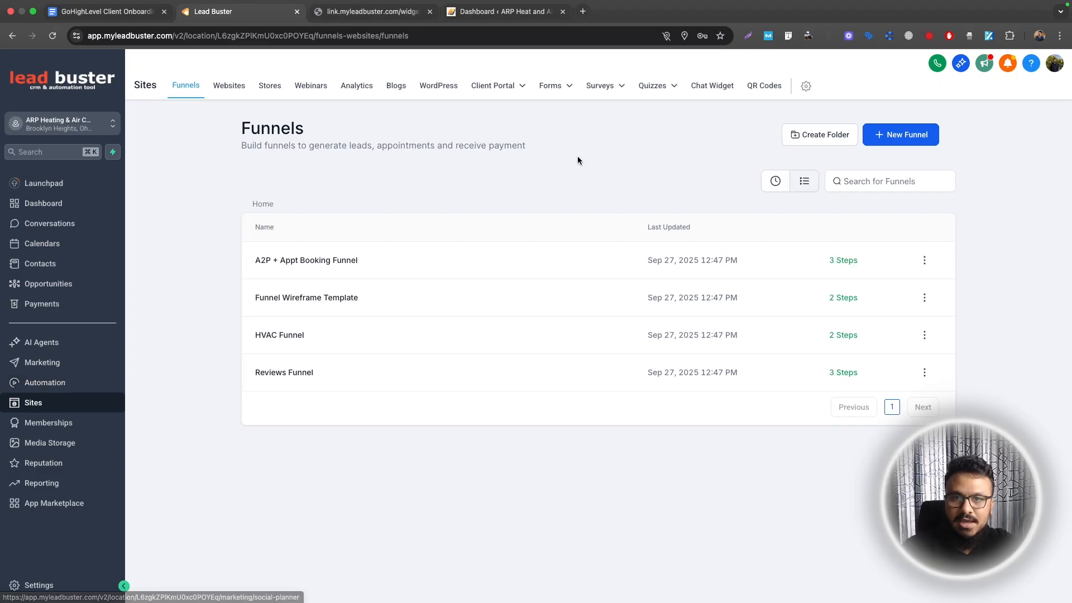
pyautogui.moveTo(559, 89)
pyautogui.click(543, 110)
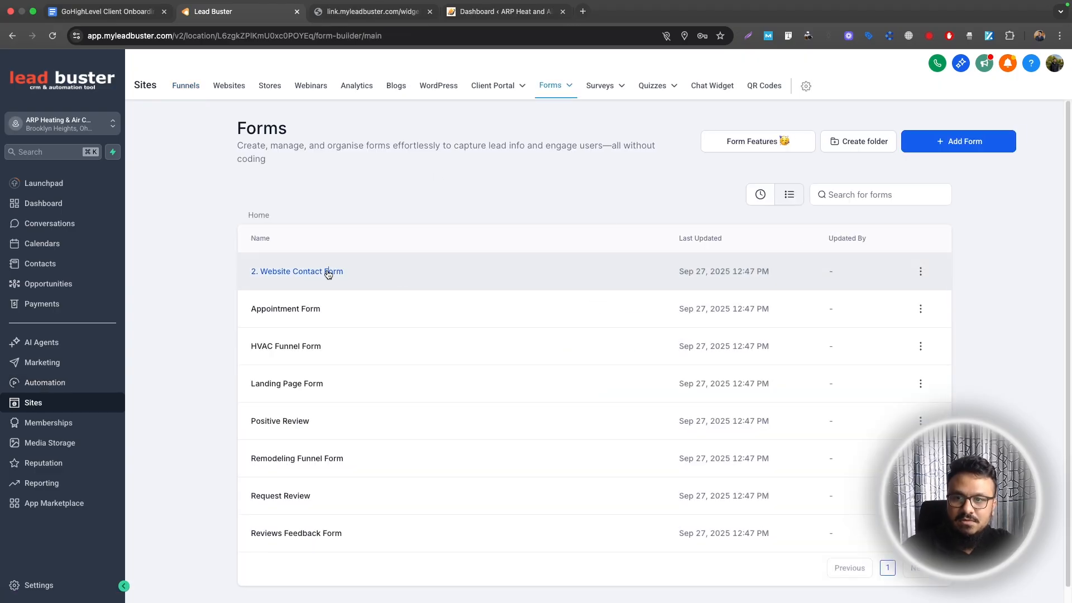
pyautogui.click(328, 272)
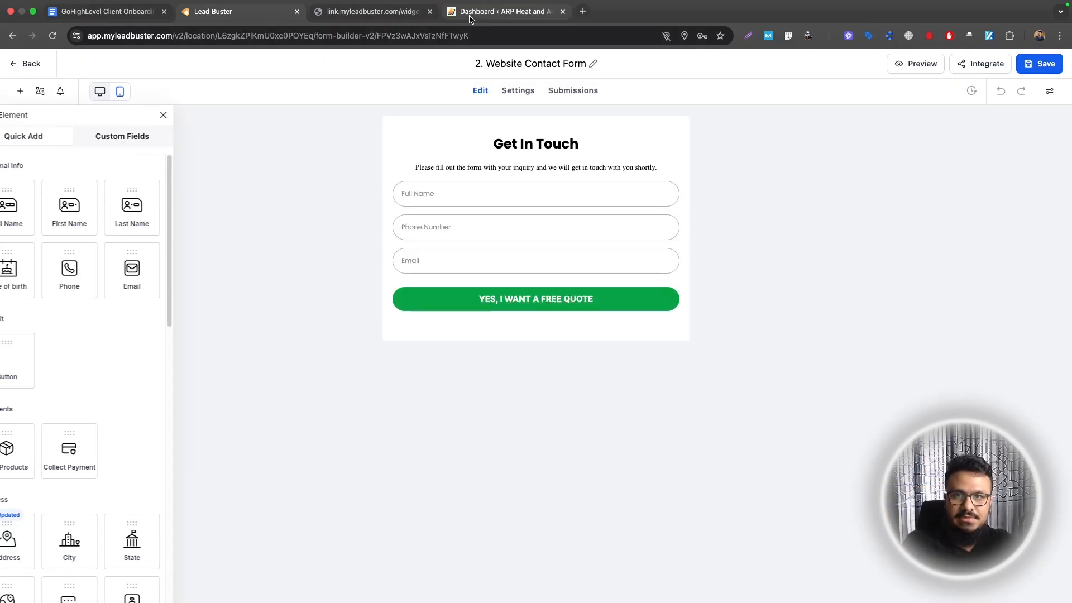
# Preview the ARP Heat and Air live homepage from the WordPress dashboard
pyautogui.click(503, 12)
pyautogui.keyDown('super'); pyautogui.click(39, 78); pyautogui.keyUp('super')
pyautogui.click(618, 14)
pyautogui.press('super+w')
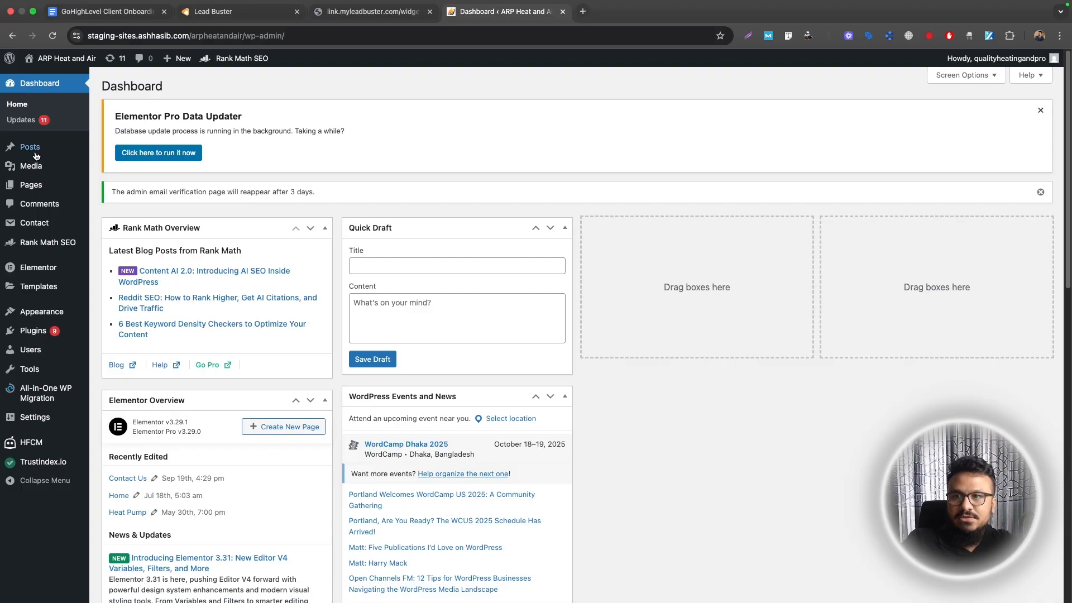
pyautogui.keyDown('super'); pyautogui.click(35, 78); pyautogui.keyUp('super')
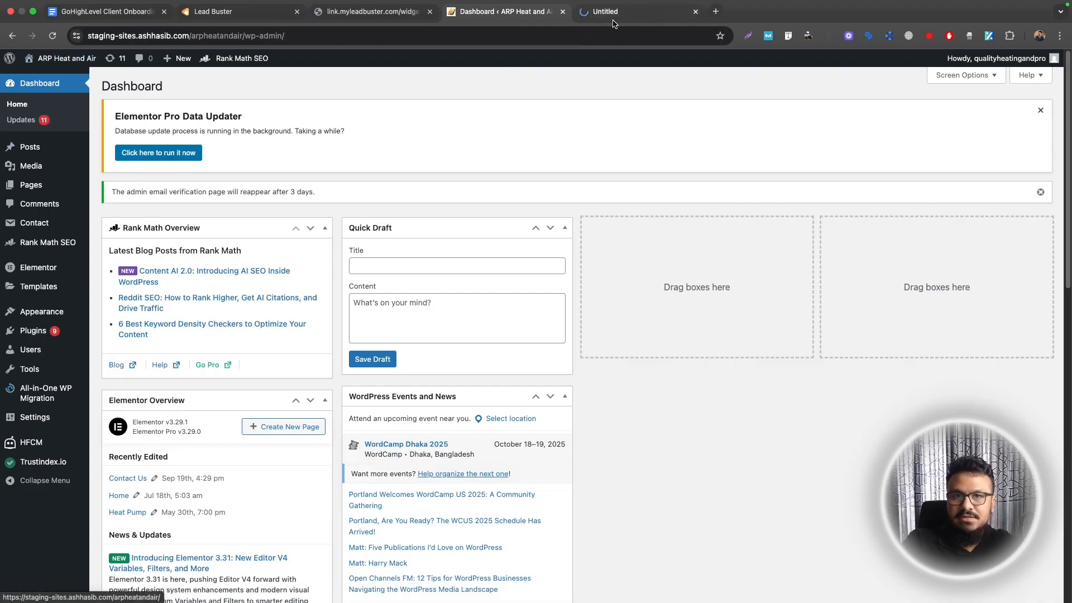
pyautogui.click(611, 22)
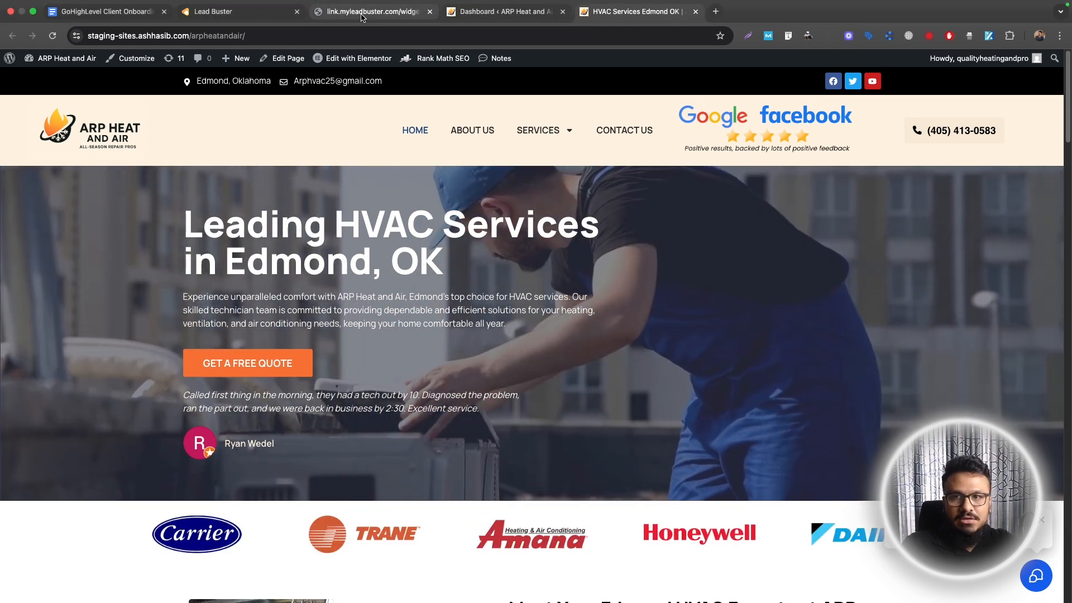
pyautogui.click(224, 11)
# Give the submit button an orange #f77034 background and add a 'What do you need help with?' multi-line field
pyautogui.click(519, 311)
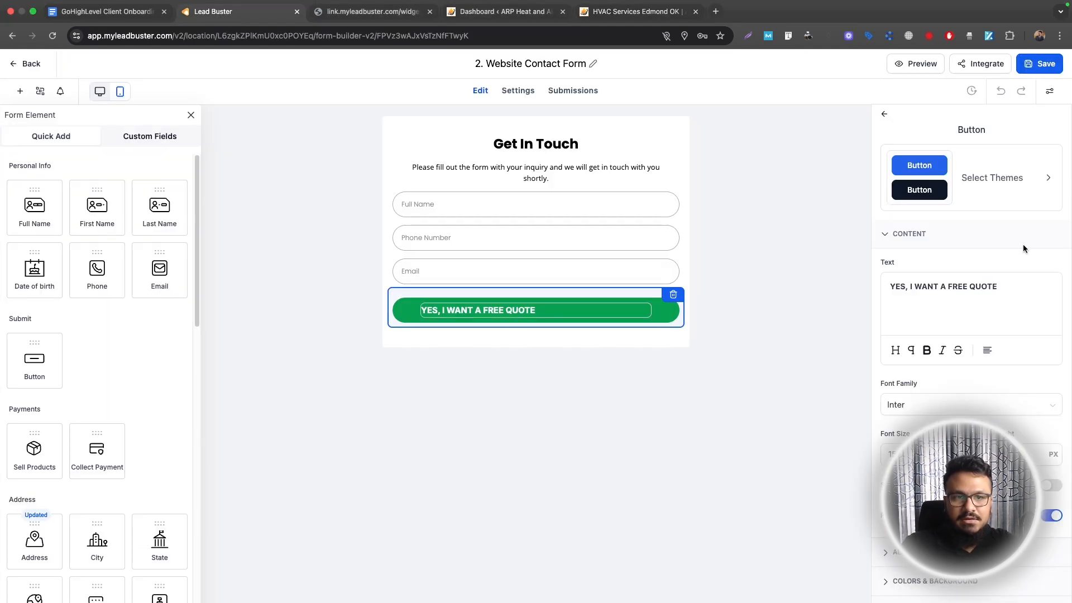
pyautogui.scroll(-3, 979, 286)
pyautogui.click(945, 436)
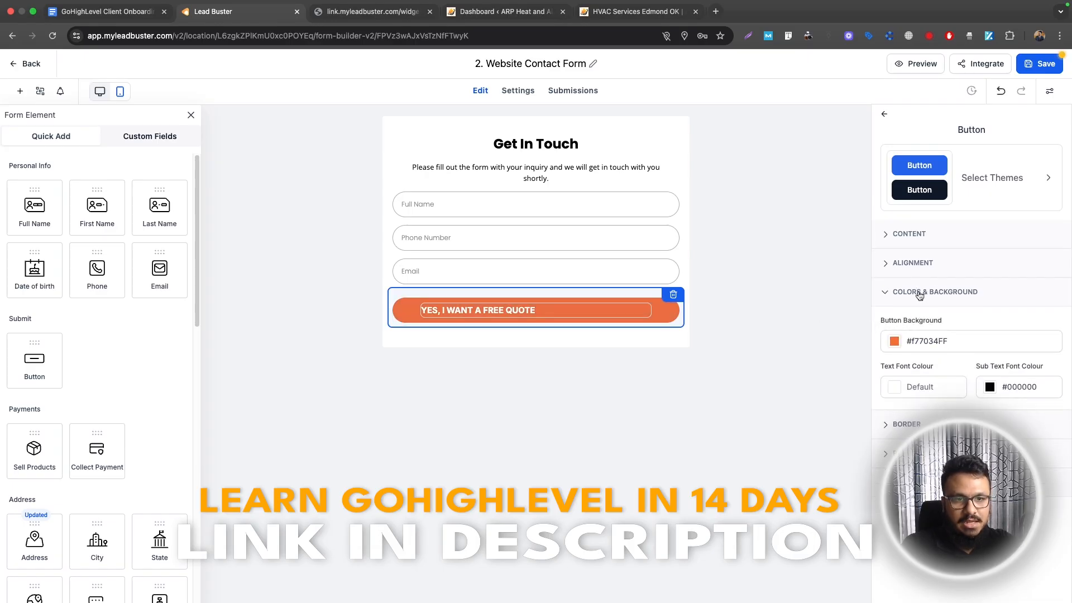
pyautogui.click(712, 300)
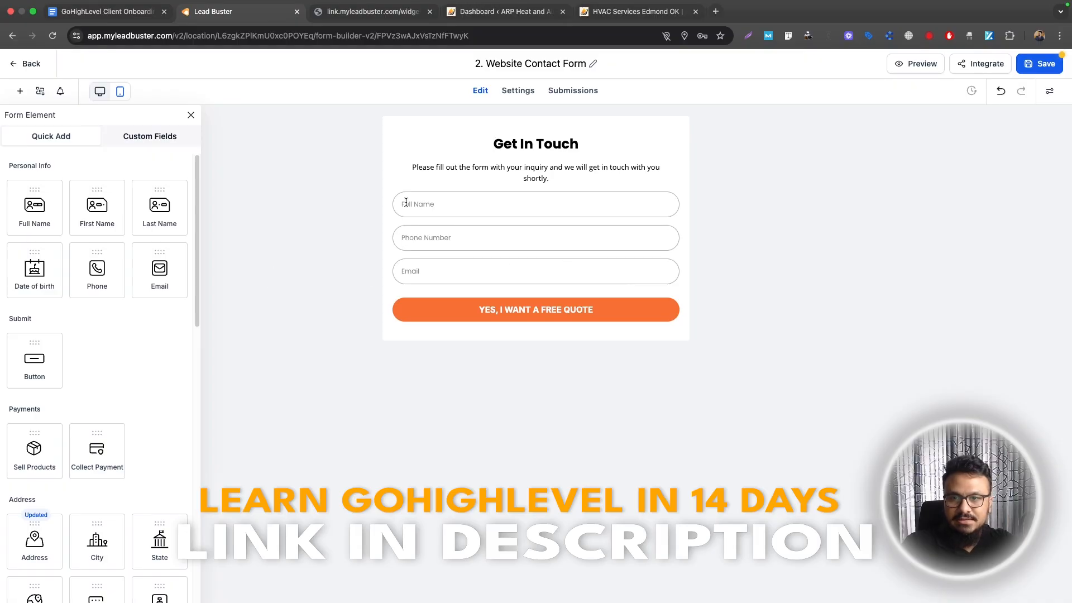
pyautogui.scroll(-8, 89, 390)
pyautogui.moveTo(98, 307); pyautogui.dragTo(518, 302)
pyautogui.write('Wha')
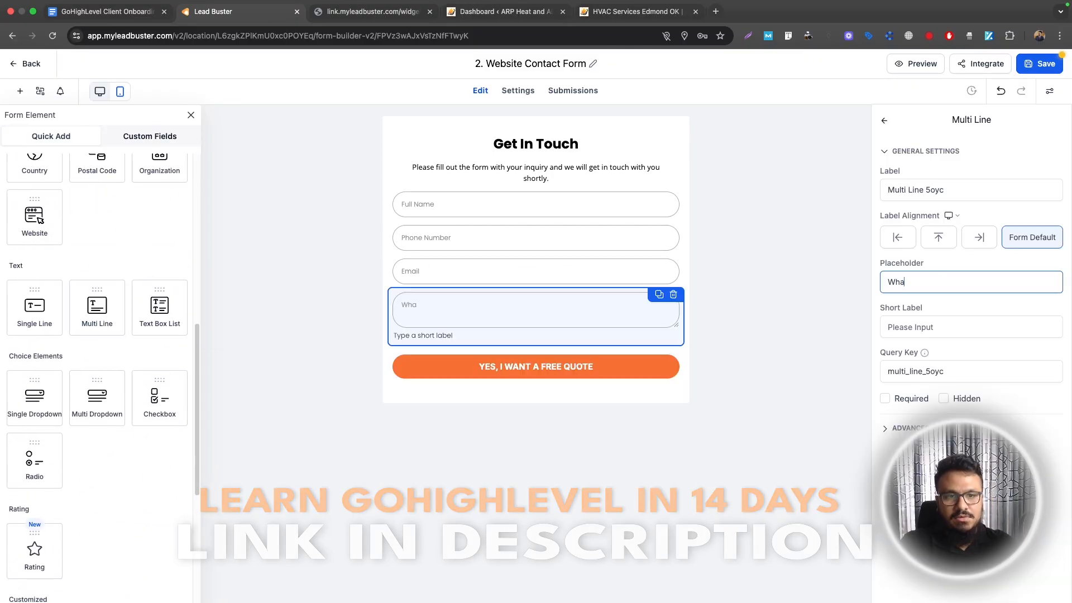
pyautogui.write('t do you need help with?')
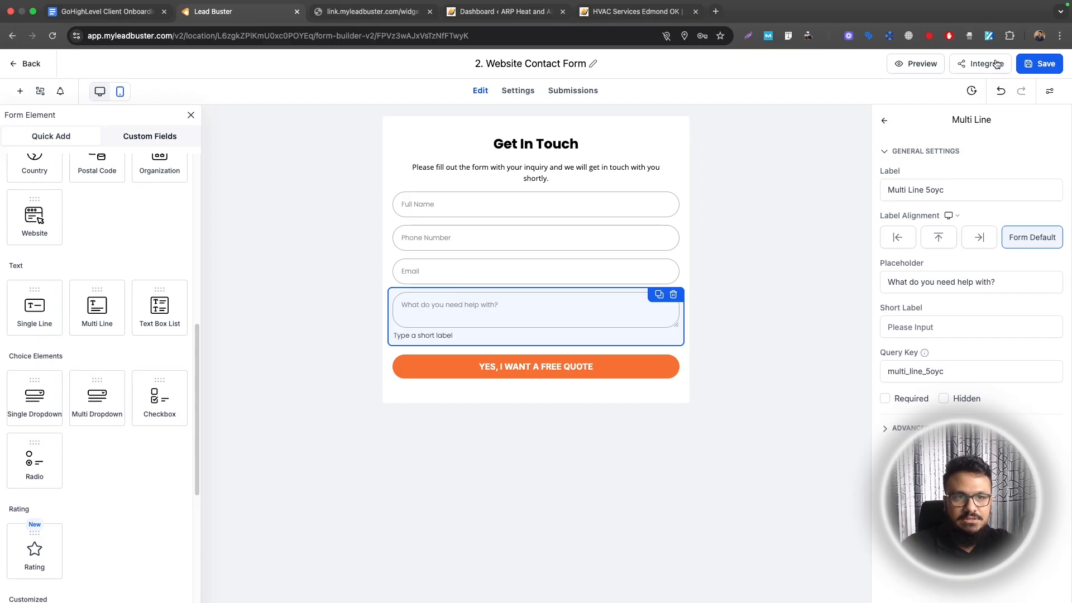
# Copy the form's inline embed code
pyautogui.click(988, 64)
pyautogui.click(691, 518)
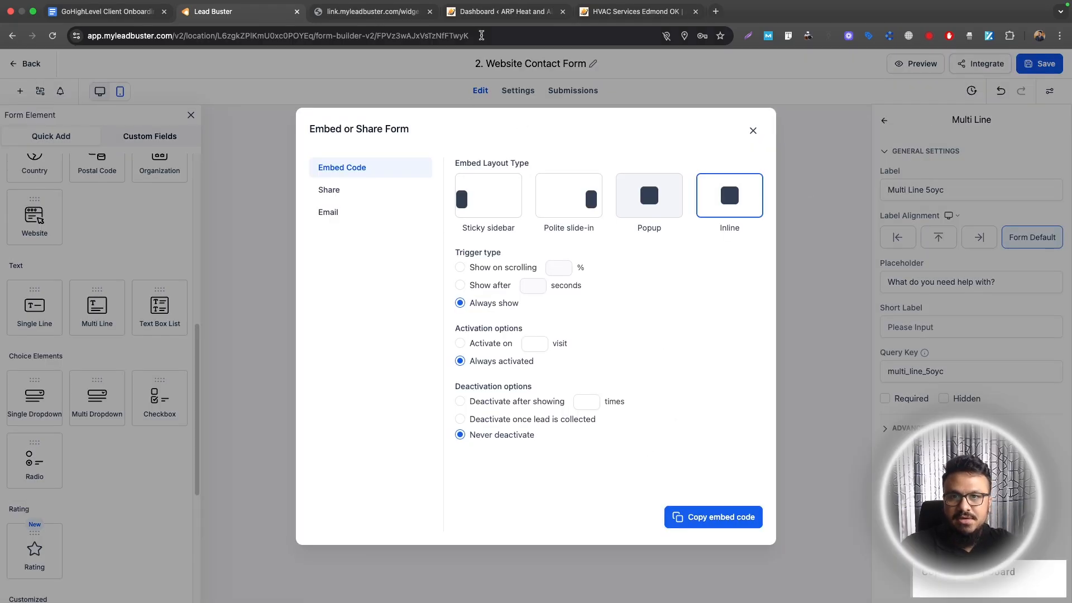
pyautogui.click(499, 17)
pyautogui.click(32, 185)
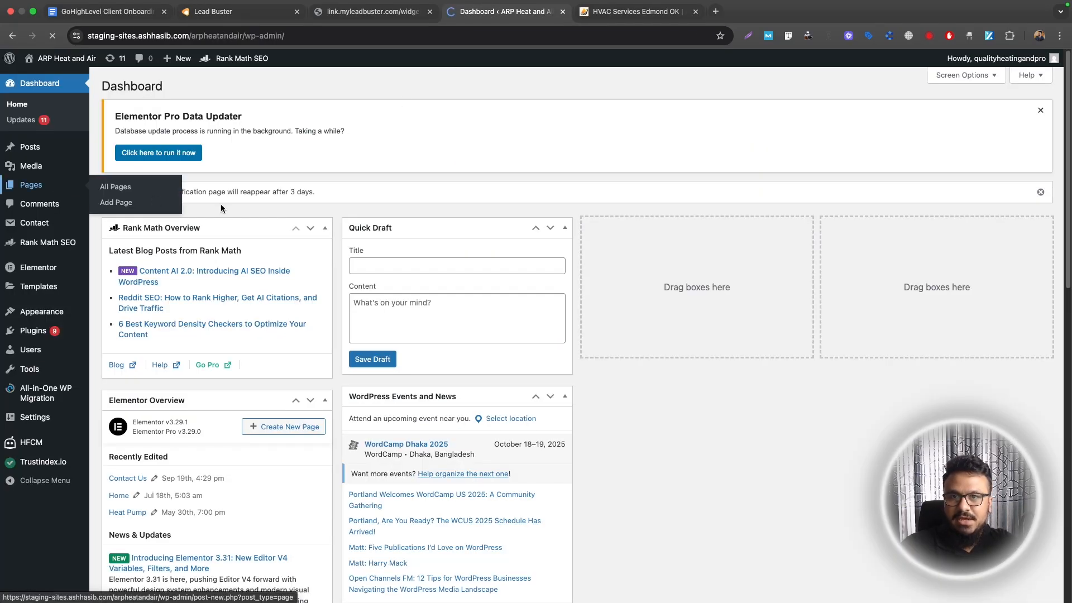
# Open the Contact Us page in Elementor
pyautogui.scroll(-5, 358, 326)
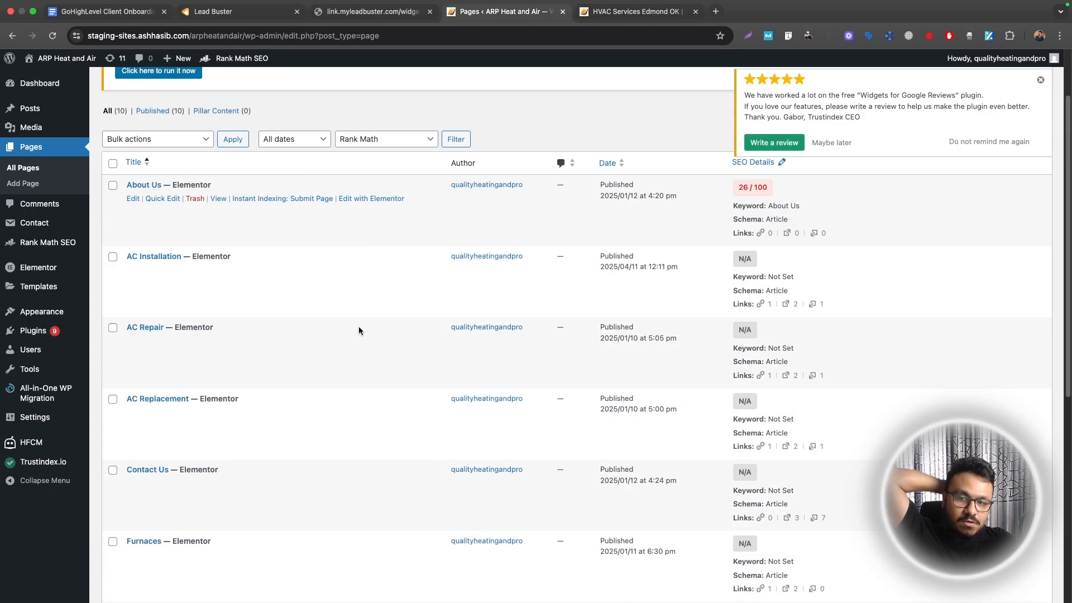
pyautogui.keyDown('super'); pyautogui.click(347, 331); pyautogui.keyUp('super')
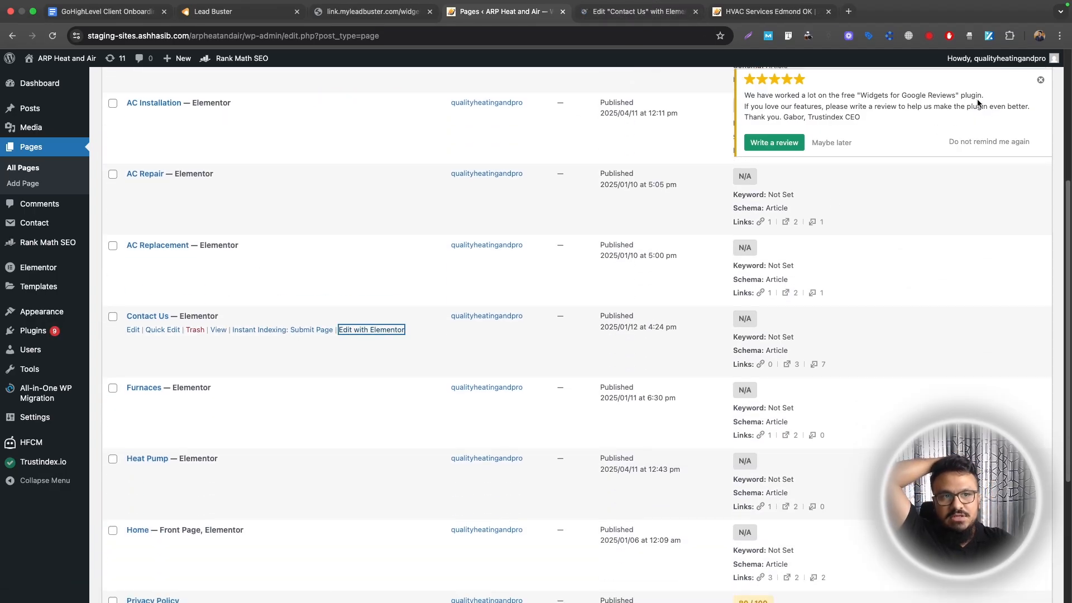
pyautogui.click(1040, 80)
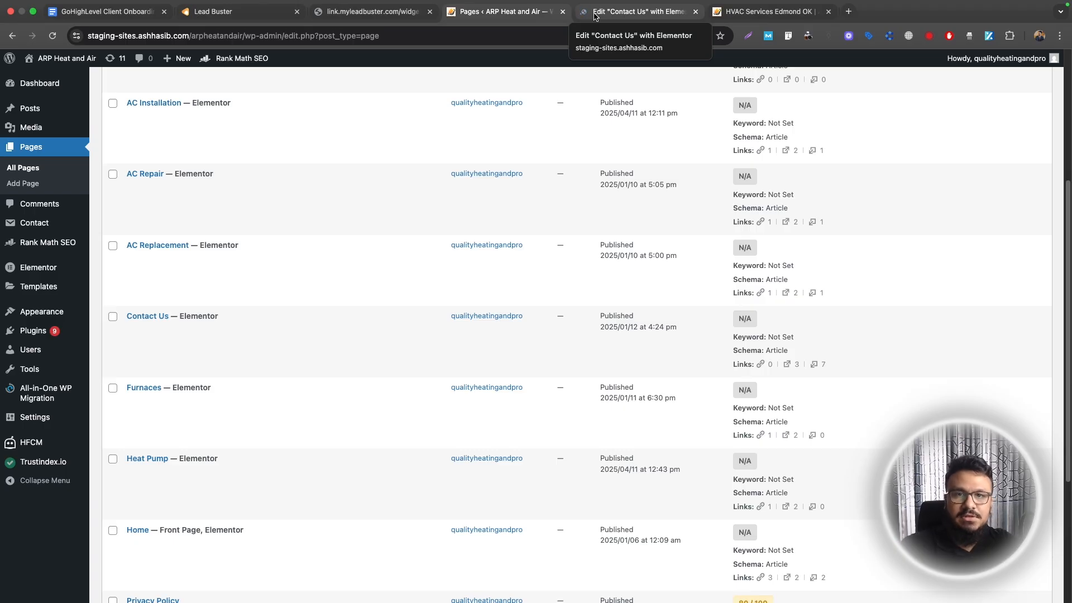
pyautogui.click(595, 16)
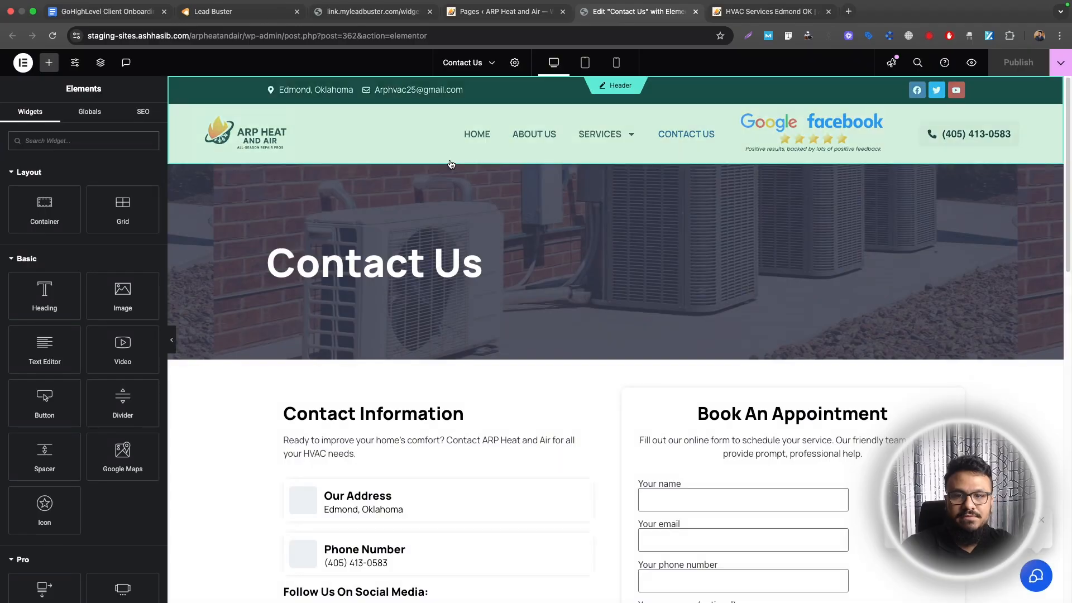
# Replace the old contact form widget with an HTML widget holding the pasted embed code
pyautogui.scroll(-3, 782, 391)
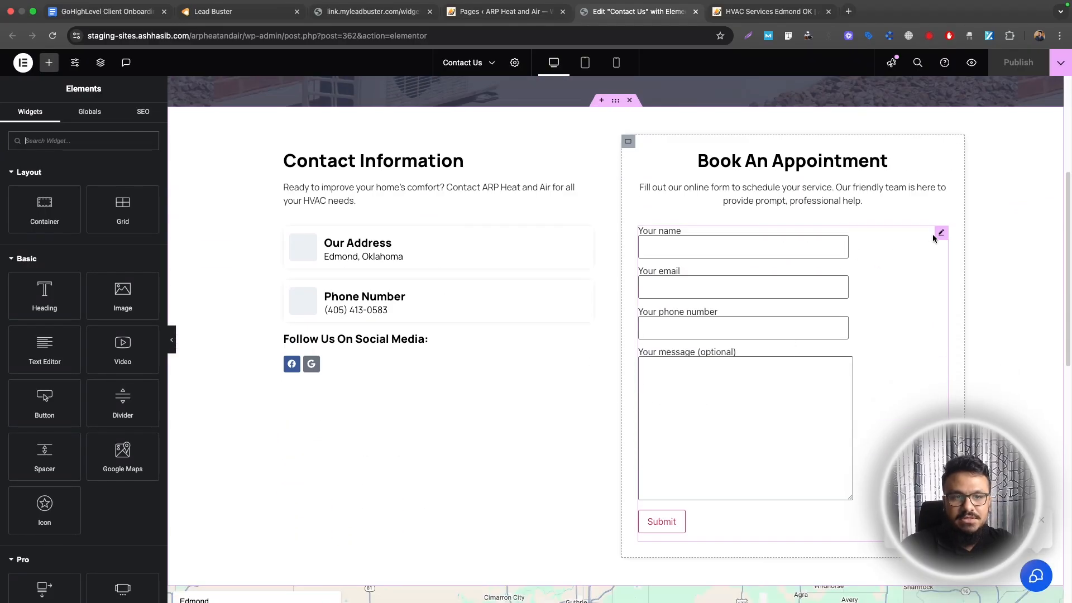
pyautogui.rightClick(937, 238)
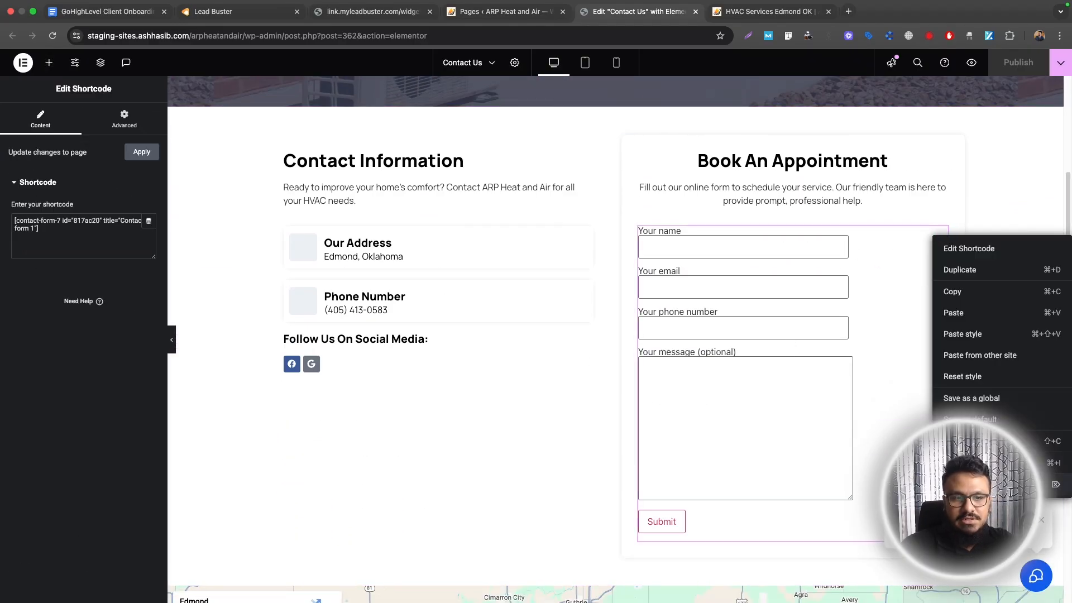
pyautogui.press('Delete')
pyautogui.write('html')
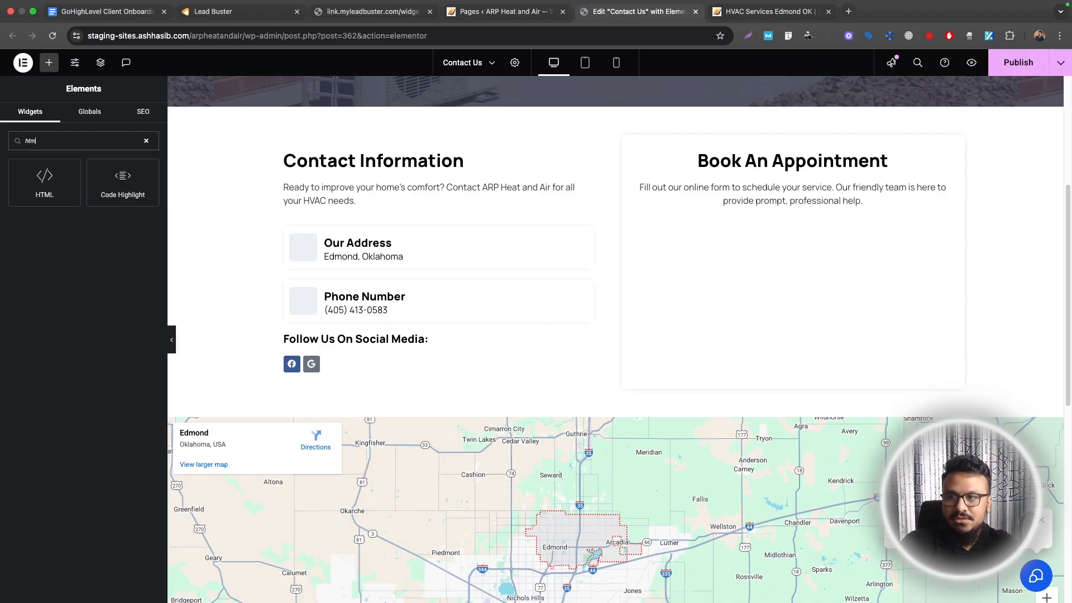
pyautogui.moveTo(45, 182); pyautogui.dragTo(821, 213)
pyautogui.hotkey('ctrl', 'v')
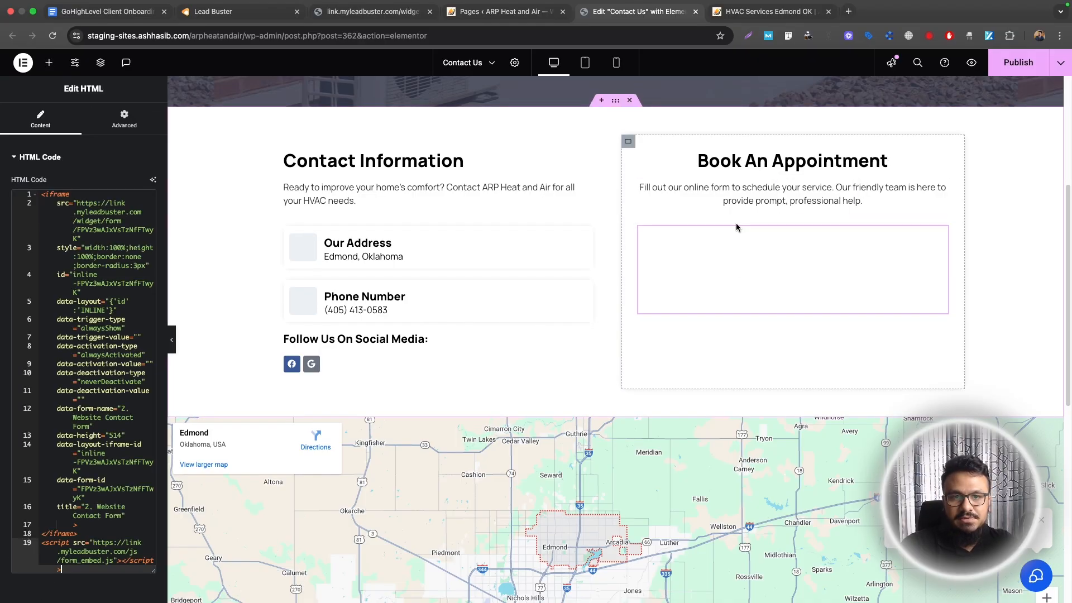
pyautogui.scroll(-4, 698, 324)
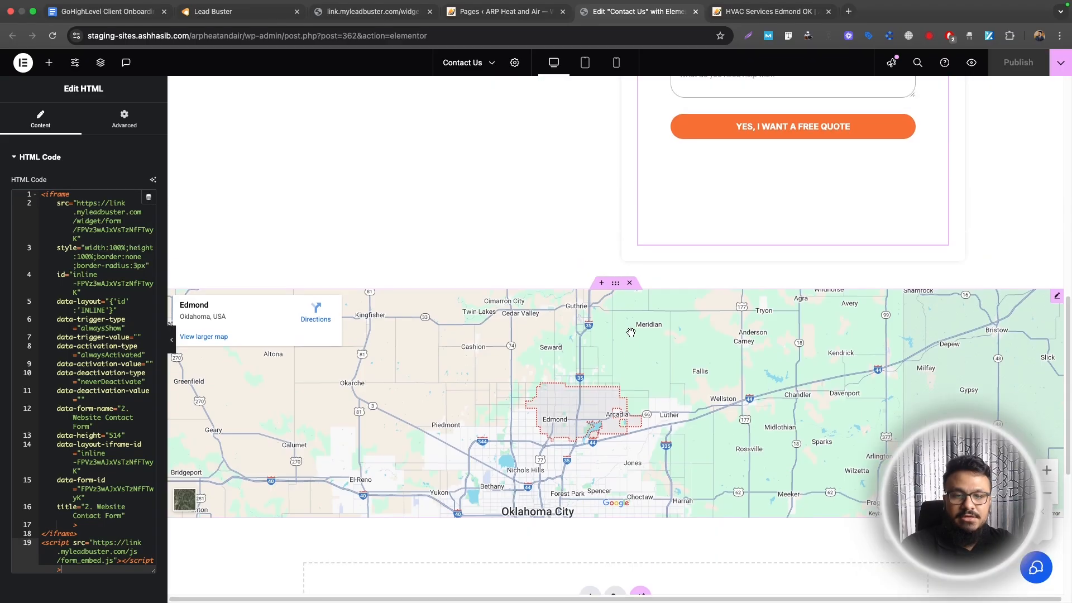
pyautogui.scroll(8, 631, 334)
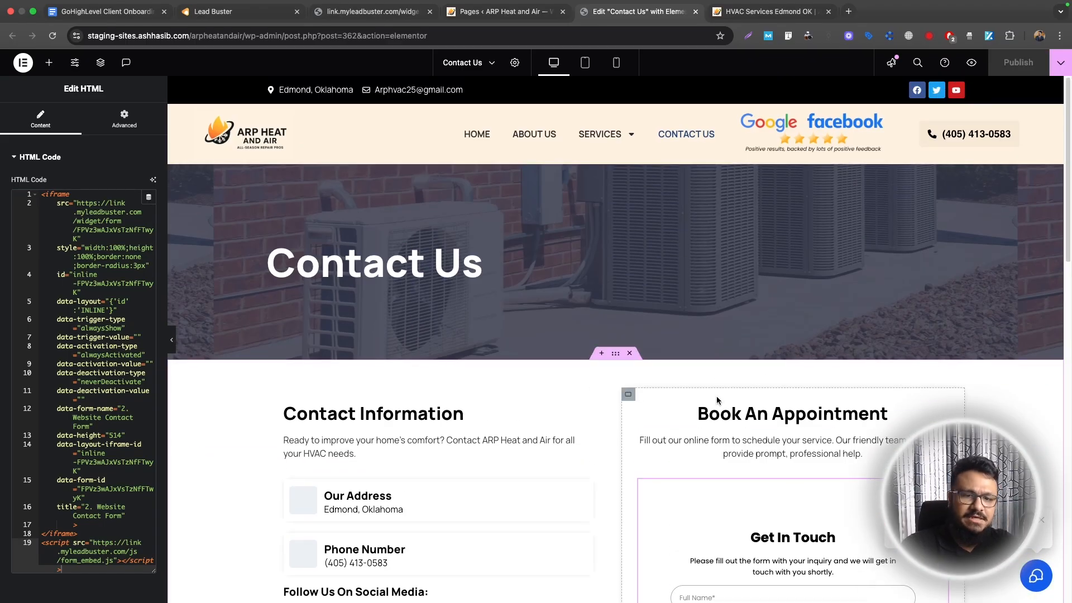
pyautogui.scroll(-6, 721, 397)
pyautogui.scroll(-8, 757, 309)
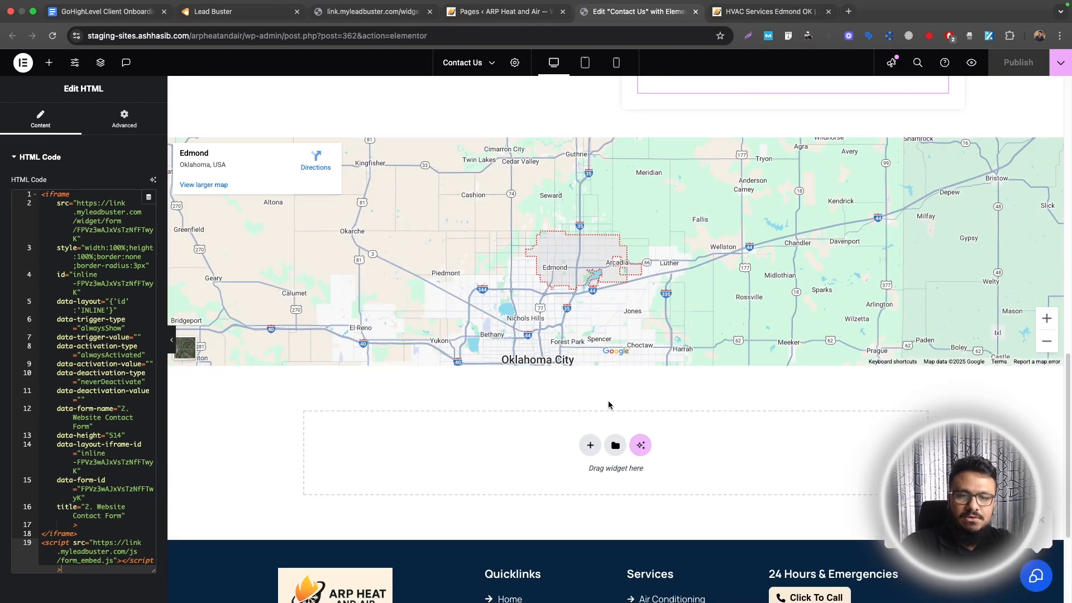
pyautogui.scroll(14, 609, 403)
pyautogui.scroll(-3, 643, 179)
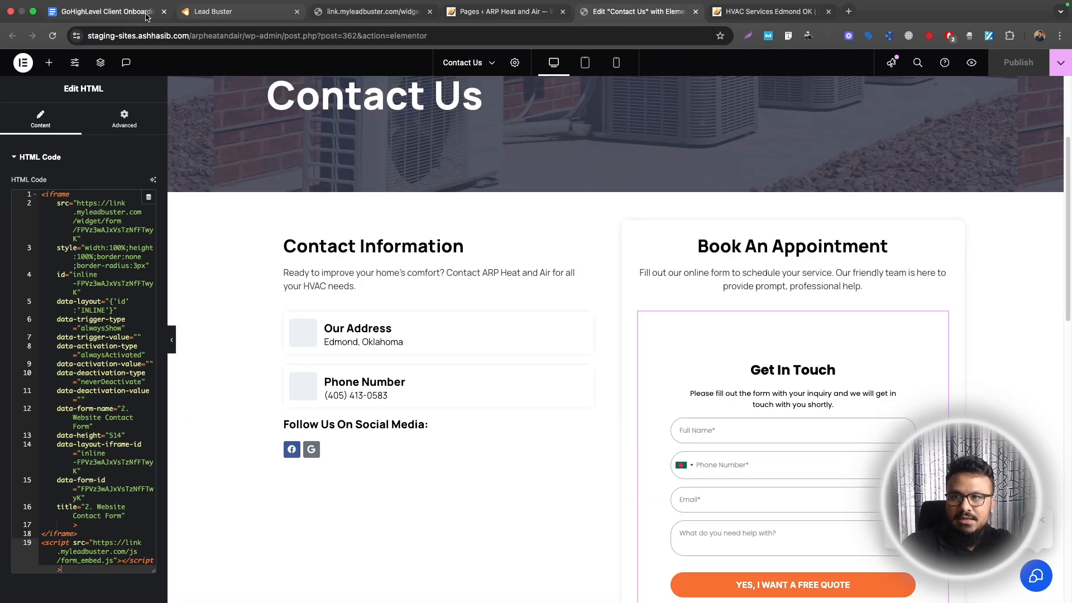
# Select Calendar Widget as the next checklist tool, then close Lead Buster's embed dialog
pyautogui.click(144, 13)
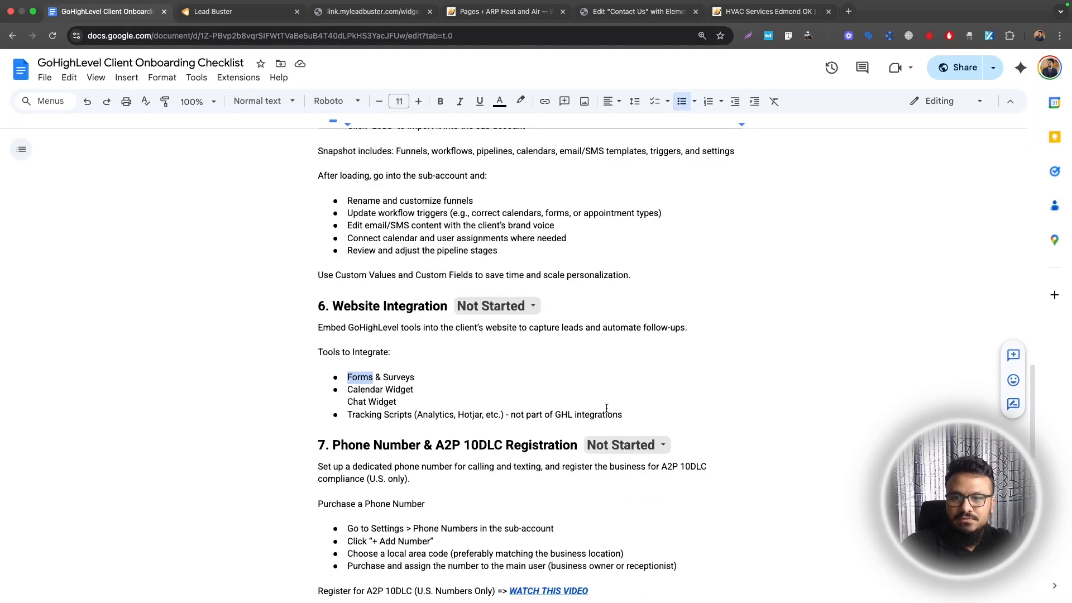
pyautogui.click(392, 389)
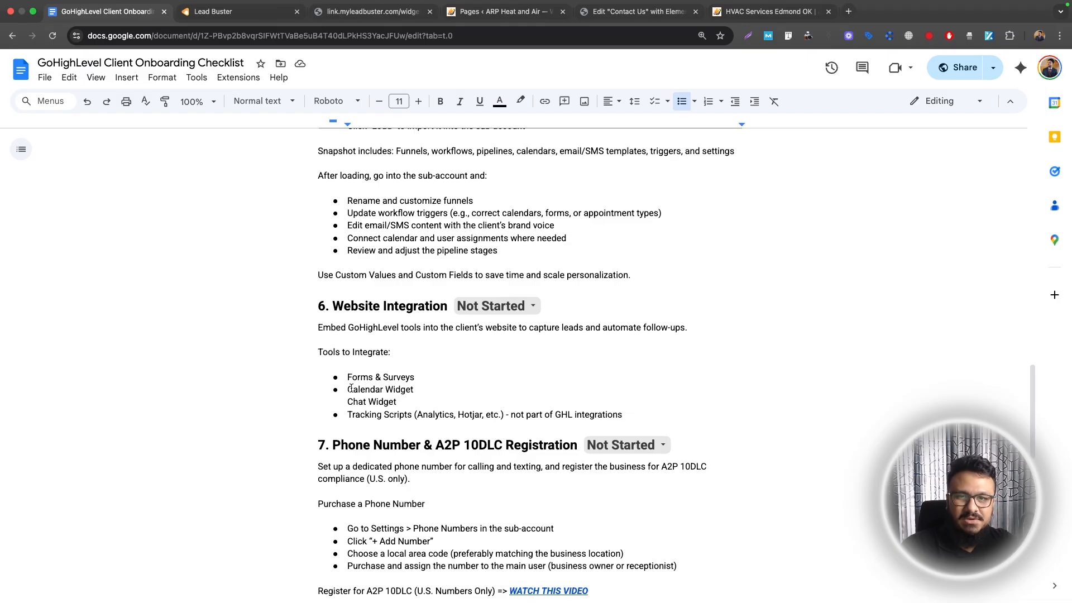
pyautogui.moveTo(349, 391); pyautogui.dragTo(412, 388)
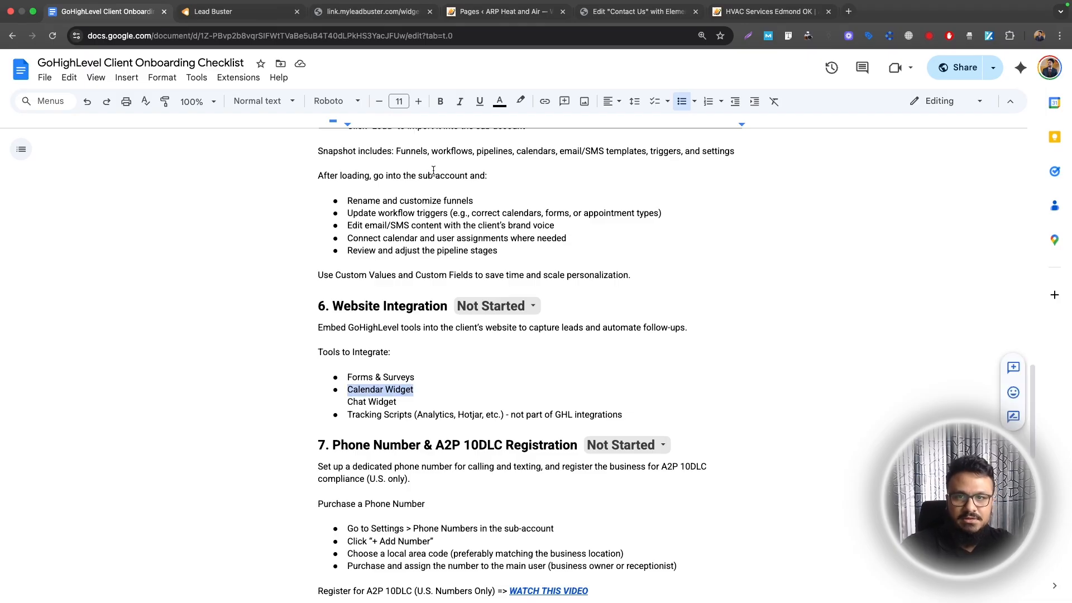
pyautogui.click(265, 13)
pyautogui.click(755, 130)
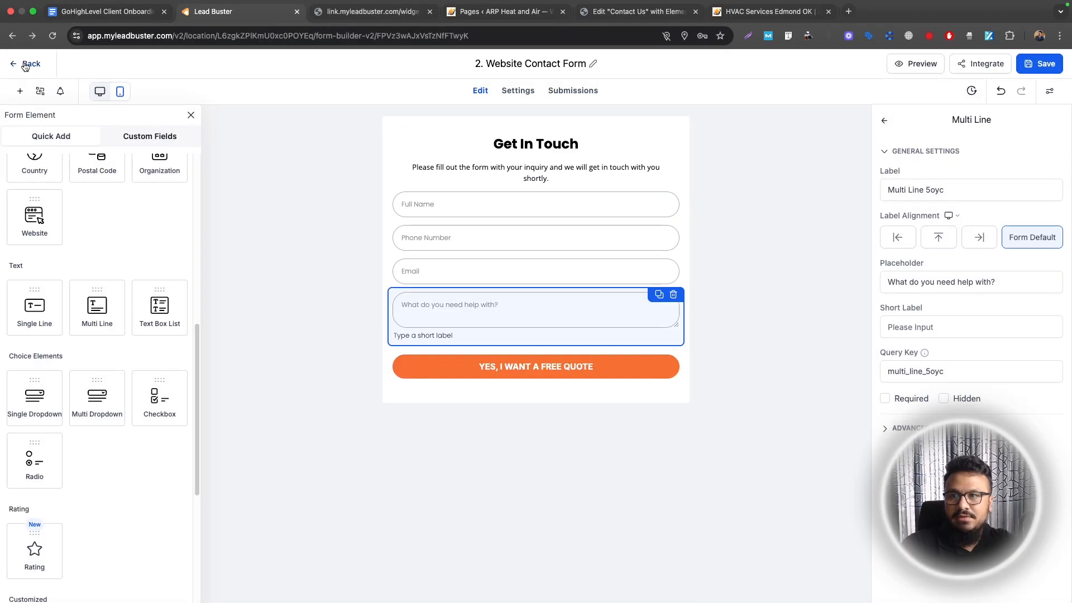
# Create a new live chat widget named 'Website Chat Widget'
pyautogui.click(26, 64)
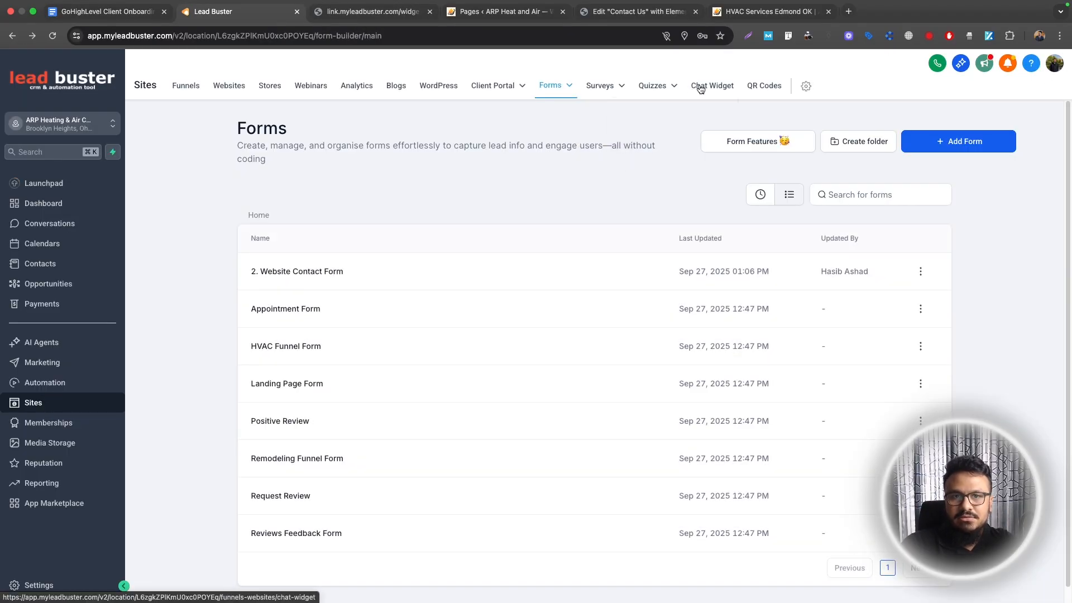
pyautogui.click(700, 86)
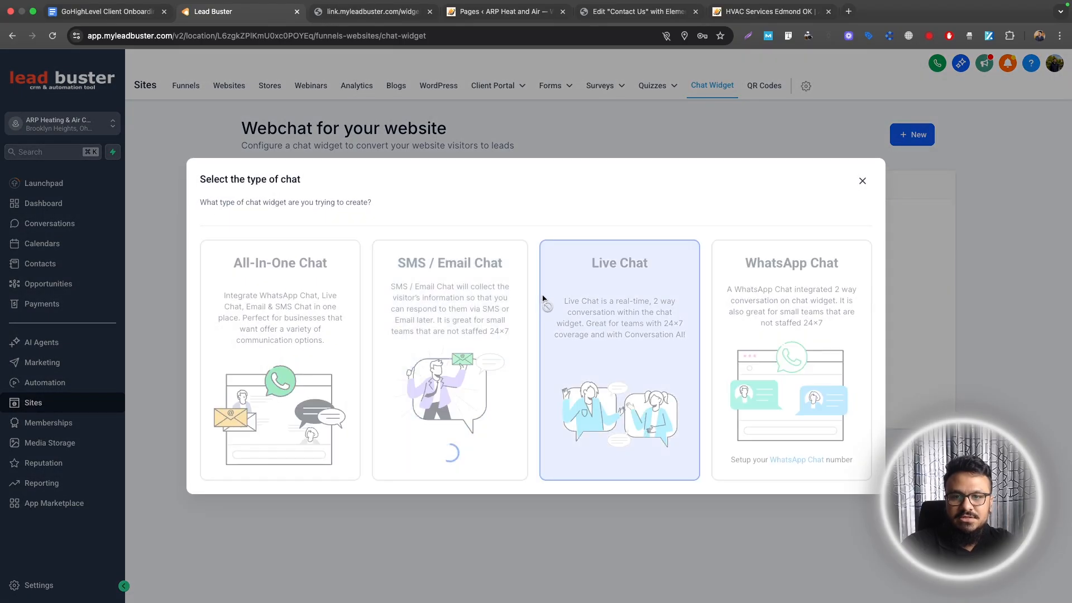
pyautogui.click(545, 302)
pyautogui.write('Websi')
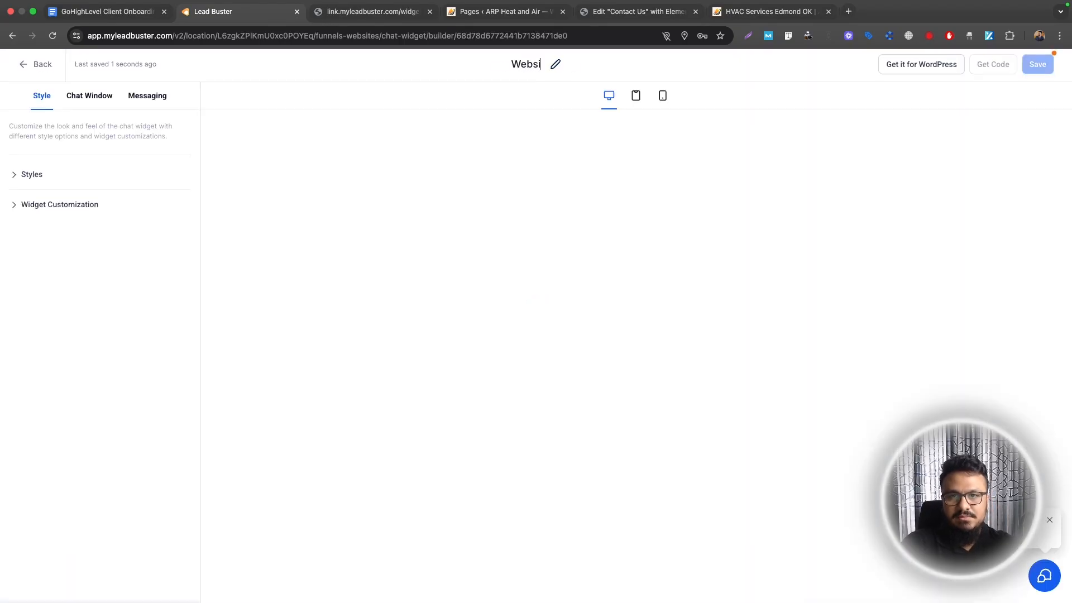
pyautogui.write('te Chat Widget')
pyautogui.press('Return')
# Go through the chat widget's style and customization settings
pyautogui.click(32, 174)
pyautogui.scroll(-2, 81, 306)
pyautogui.scroll(-3, 81, 306)
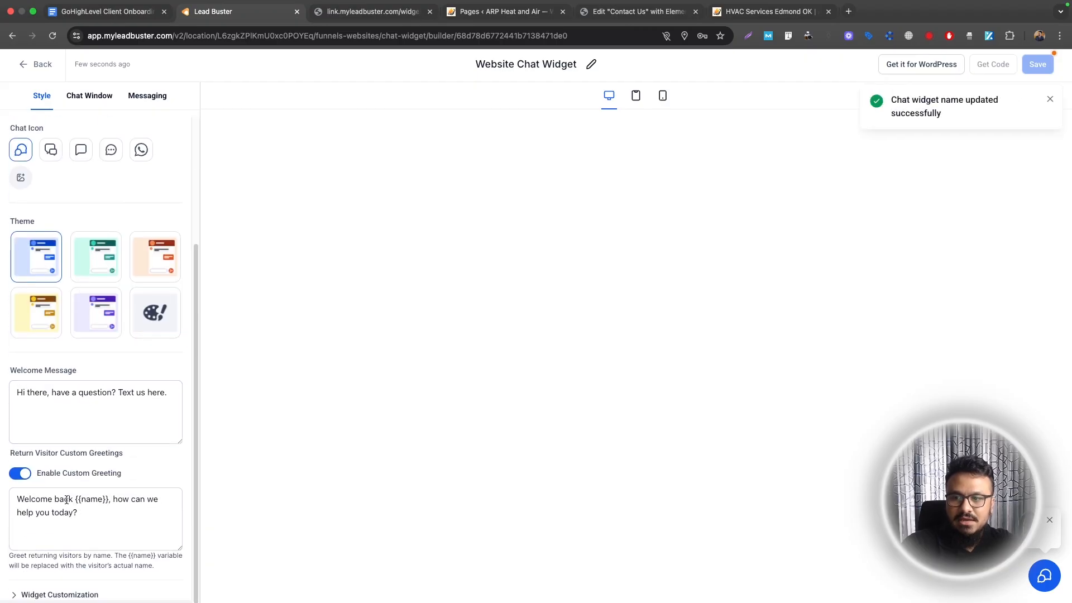
pyautogui.click(72, 595)
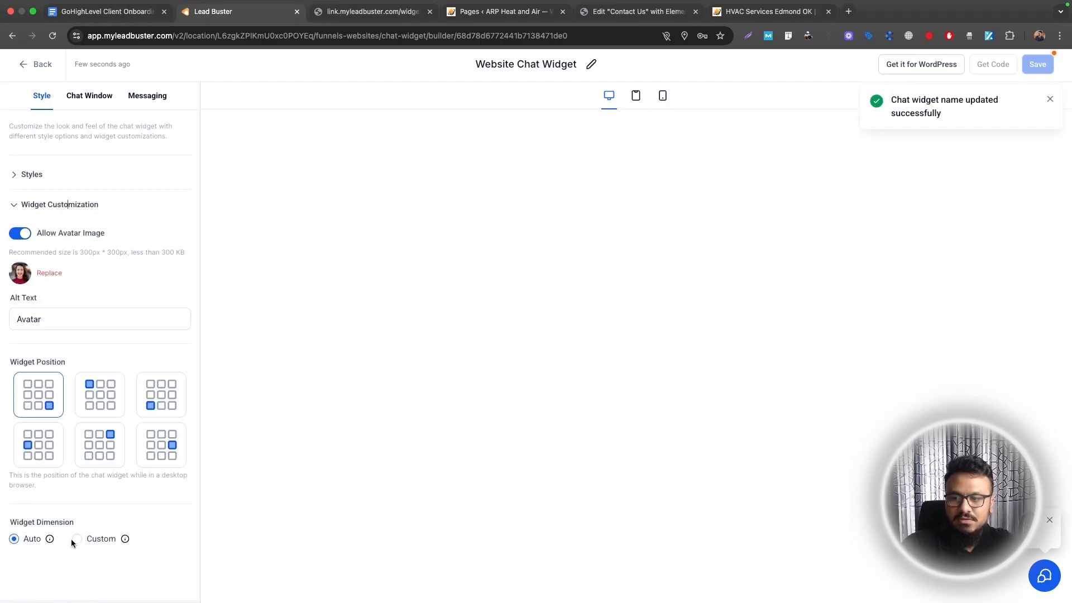
# Turn off Agency Branding in the Chat Window's additional options
pyautogui.click(88, 99)
pyautogui.click(36, 180)
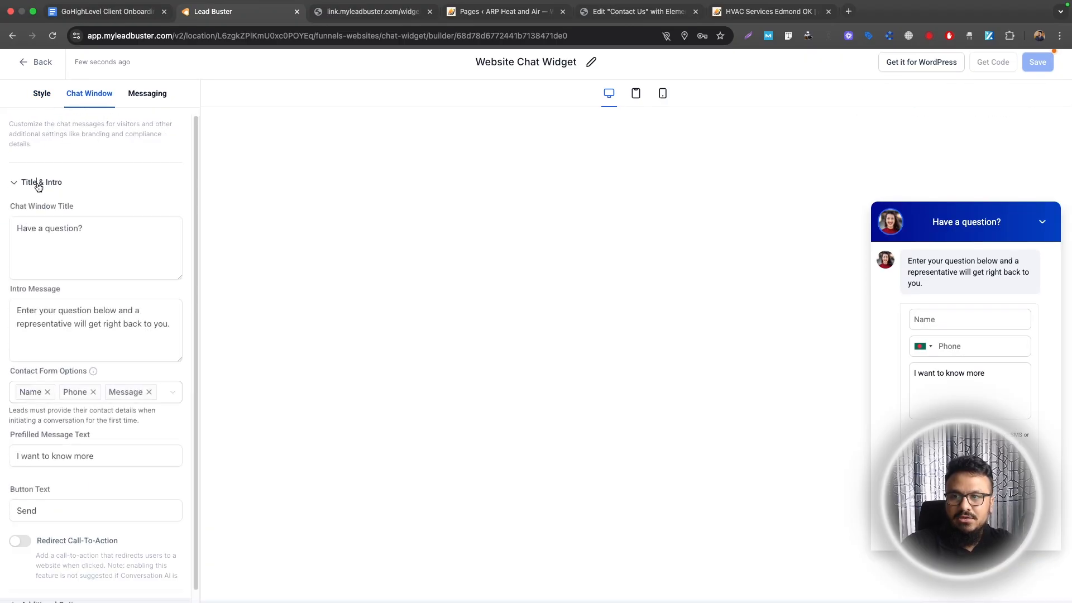
pyautogui.scroll(-1, 124, 376)
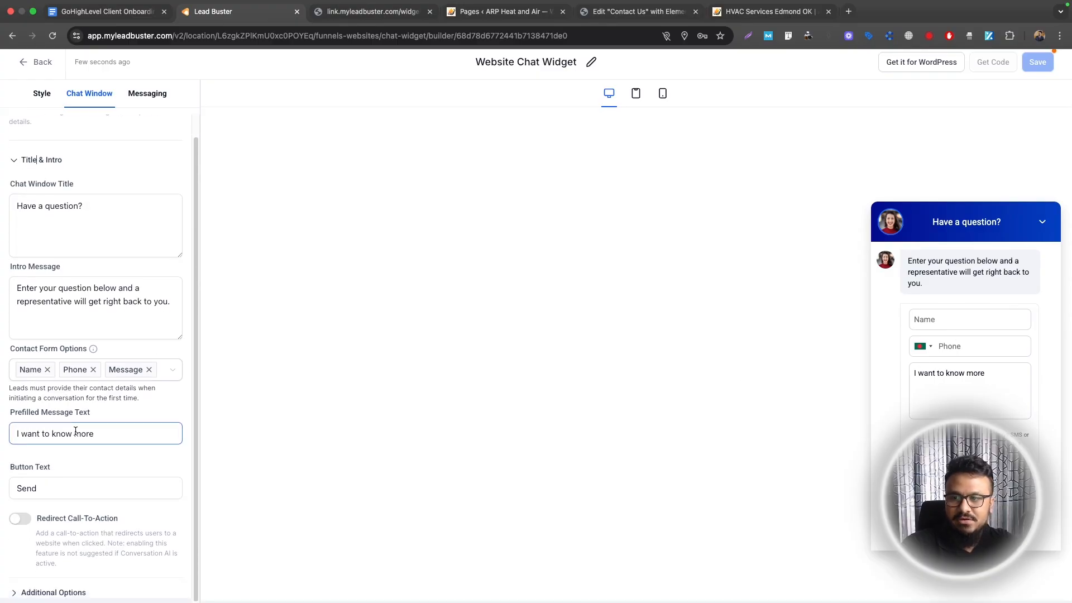
pyautogui.click(37, 593)
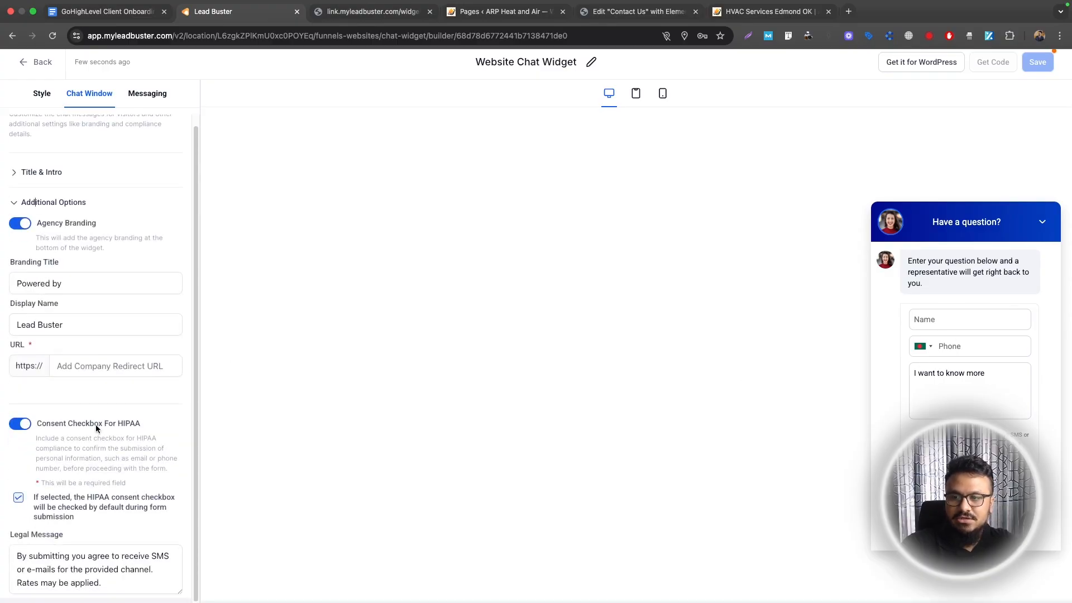
pyautogui.scroll(1, 82, 362)
pyautogui.click(51, 213)
pyautogui.click(53, 212)
pyautogui.click(147, 94)
pyautogui.click(89, 94)
pyautogui.click(40, 93)
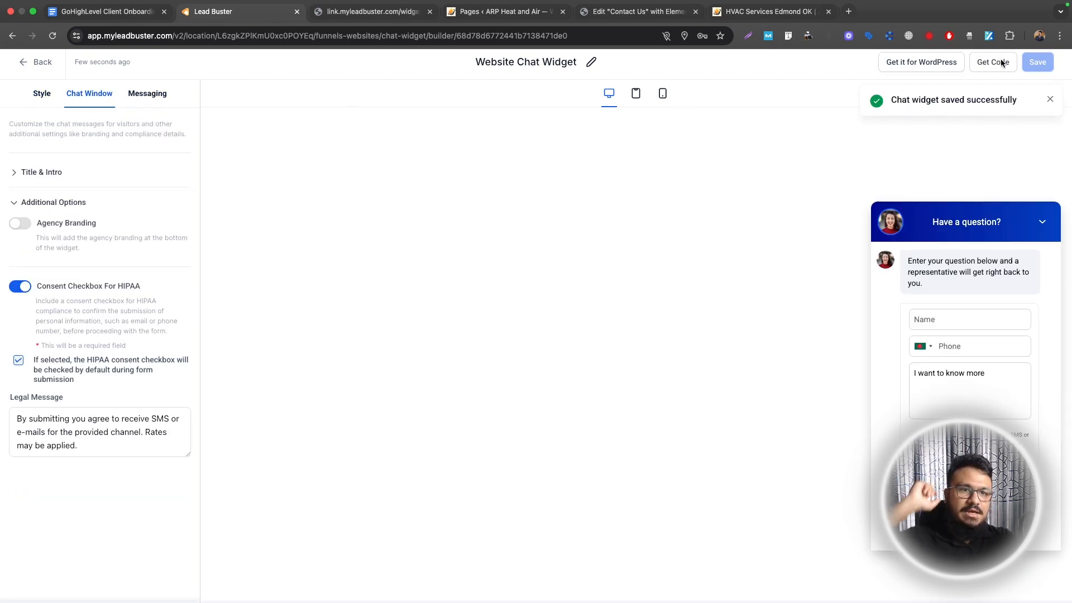
# Copy the chat widget's embed code for use in WordPress
pyautogui.click(997, 62)
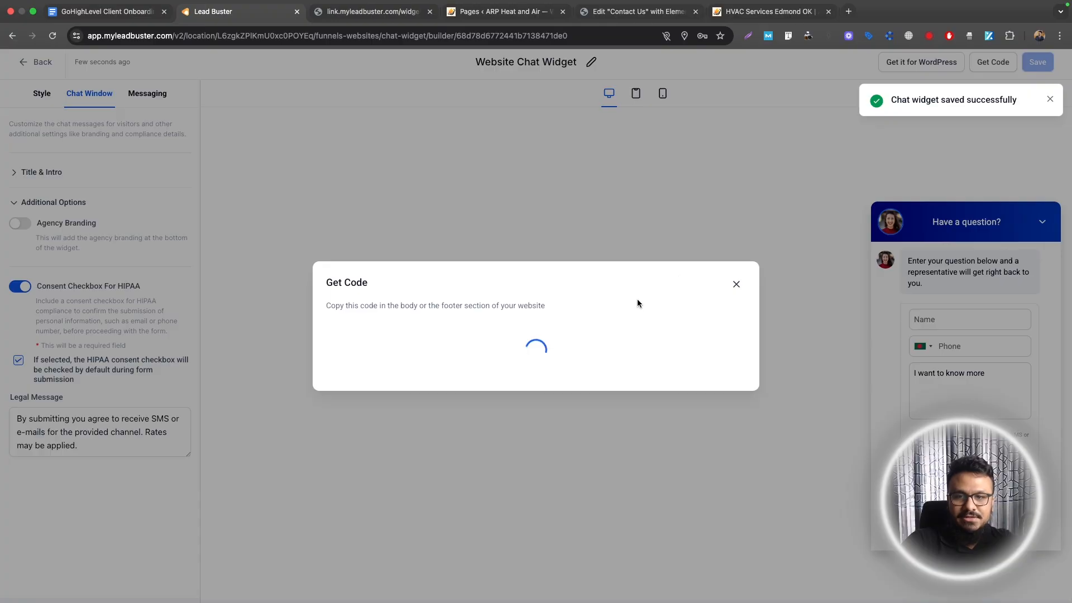
pyautogui.click(720, 434)
pyautogui.click(502, 11)
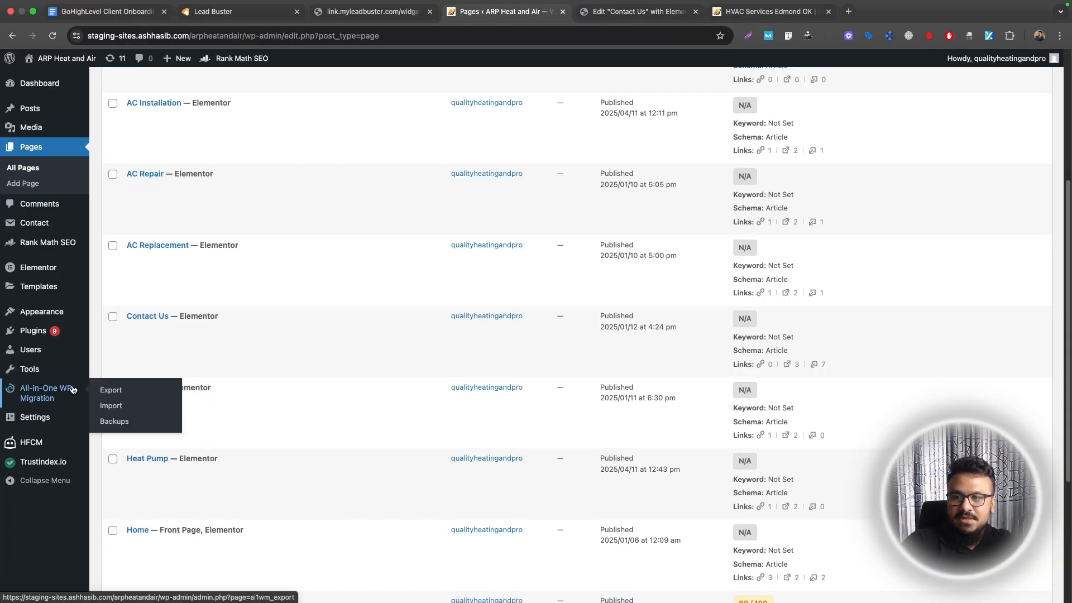
# Start a new HFCM code snippet, dismissing the review and Elementor notices
pyautogui.moveTo(44, 440)
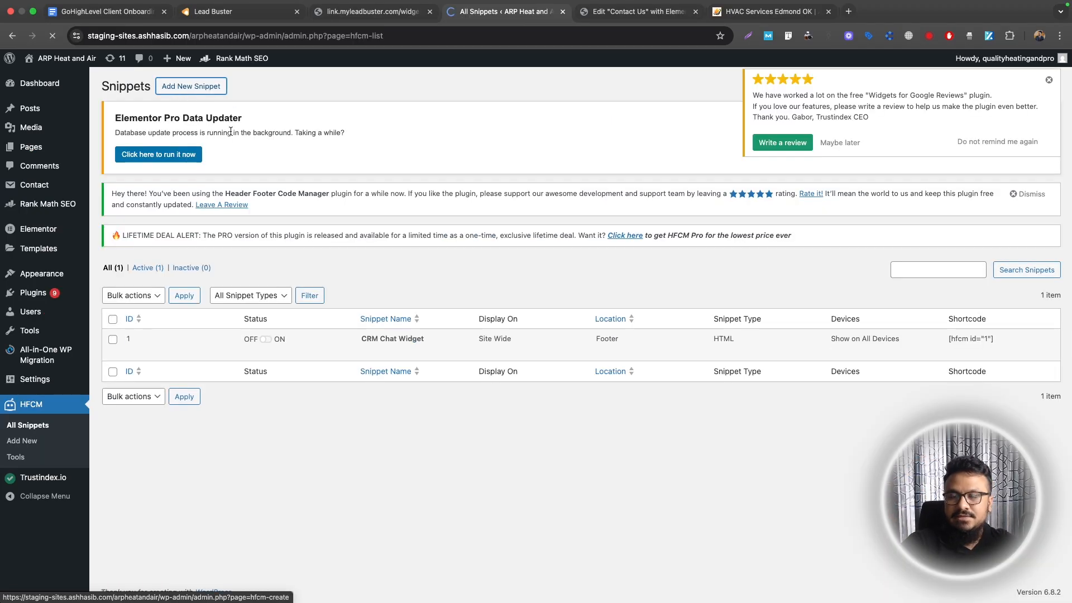
pyautogui.click(192, 86)
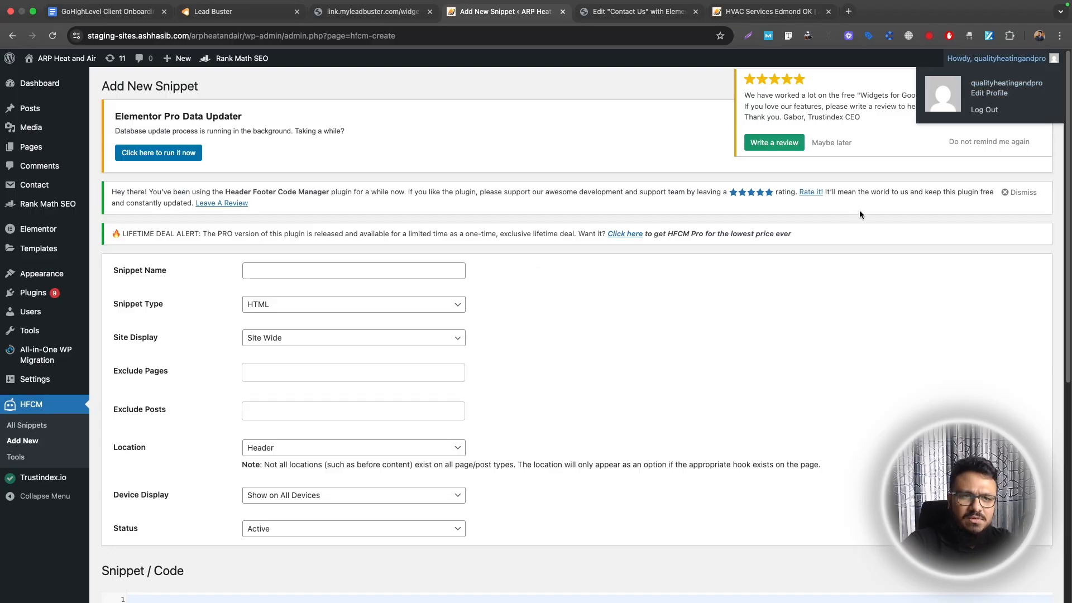
pyautogui.click(1041, 82)
pyautogui.click(1038, 81)
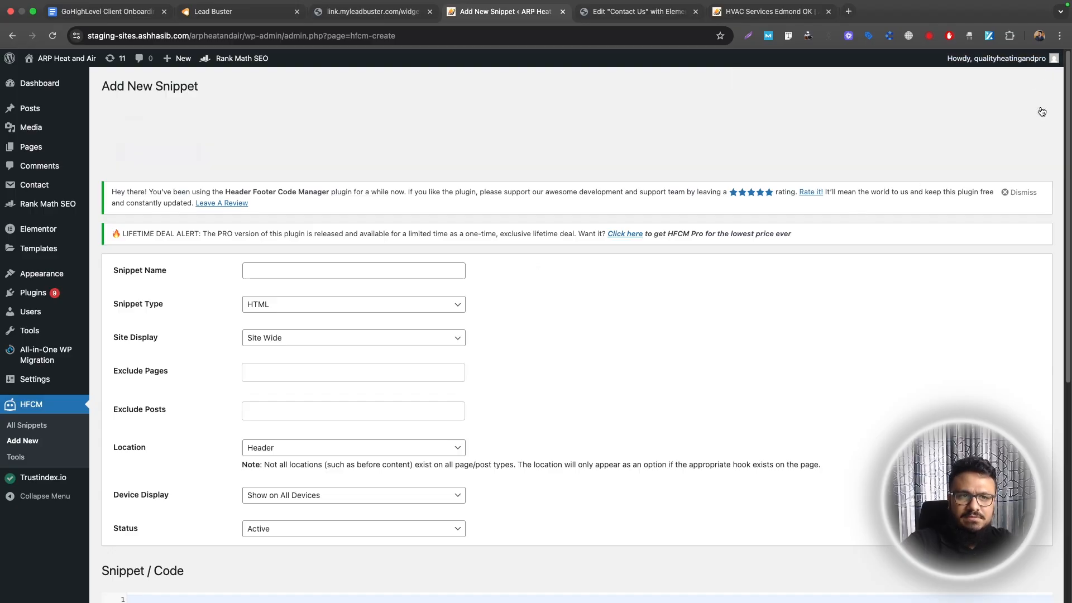
pyautogui.scroll(-1, 350, 279)
pyautogui.scroll(-2, 349, 284)
pyautogui.scroll(4, 354, 292)
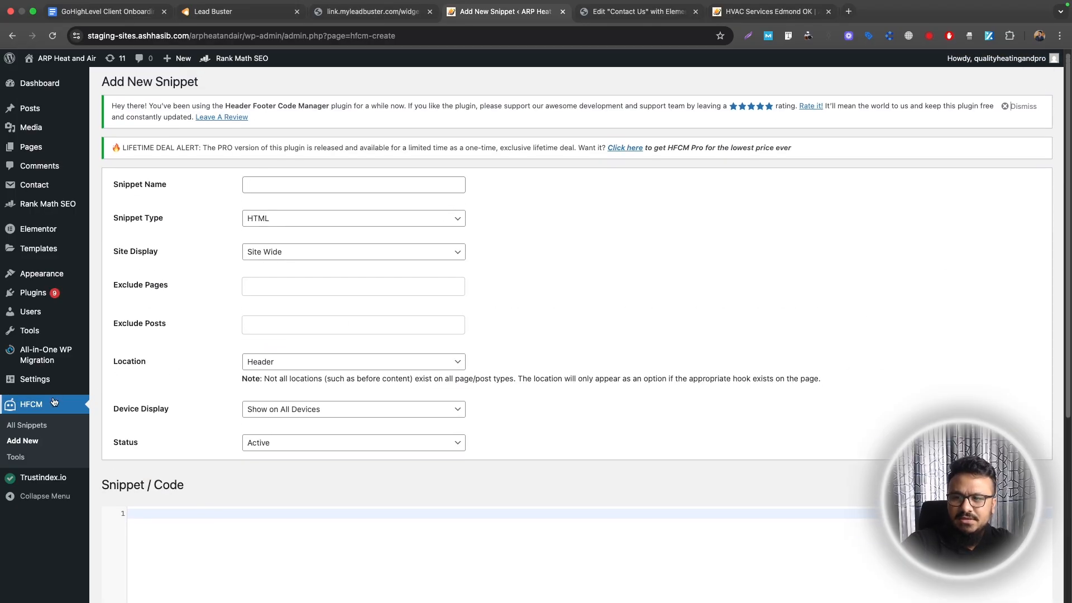
# Save a snippet named 'Chat Widget' in the Footer holding the pasted widget script
pyautogui.click(300, 186)
pyautogui.write('Chat Widget')
pyautogui.click(305, 362)
pyautogui.click(264, 373)
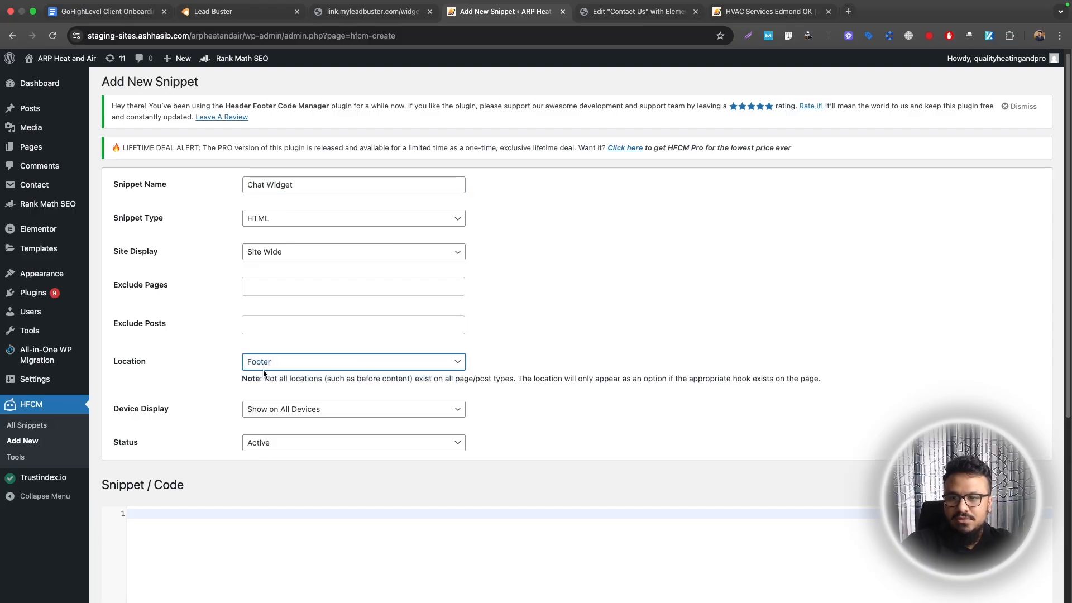
pyautogui.scroll(-4, 303, 442)
pyautogui.click(296, 427)
pyautogui.press('super+v')
pyautogui.scroll(-2, 251, 480)
pyautogui.click(117, 558)
# Visit the live site to check that the chat bubble appears
pyautogui.moveTo(56, 58)
pyautogui.click(34, 78)
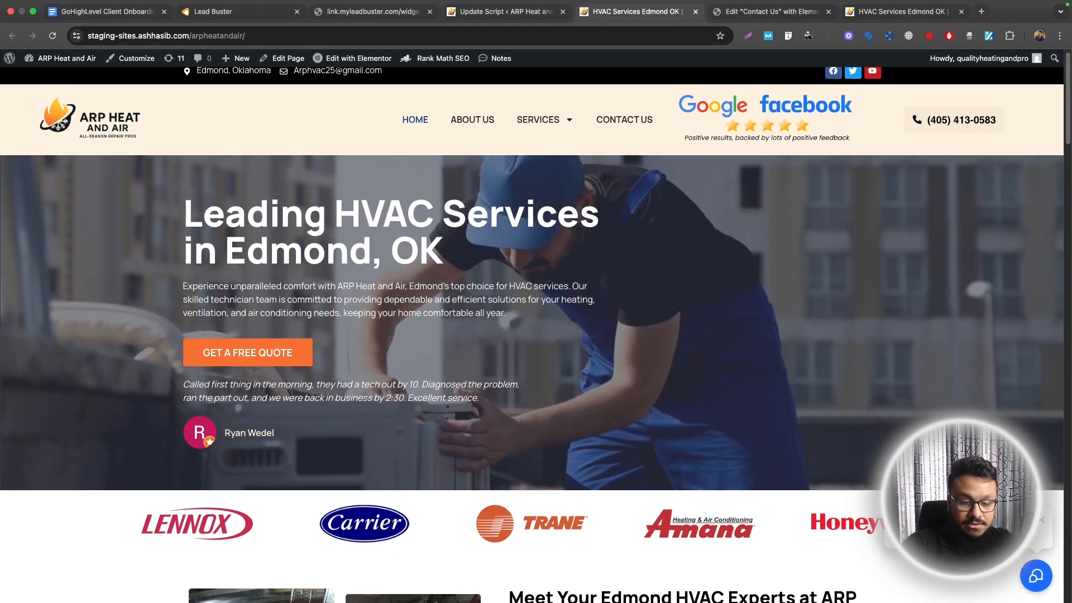
pyautogui.click(114, 12)
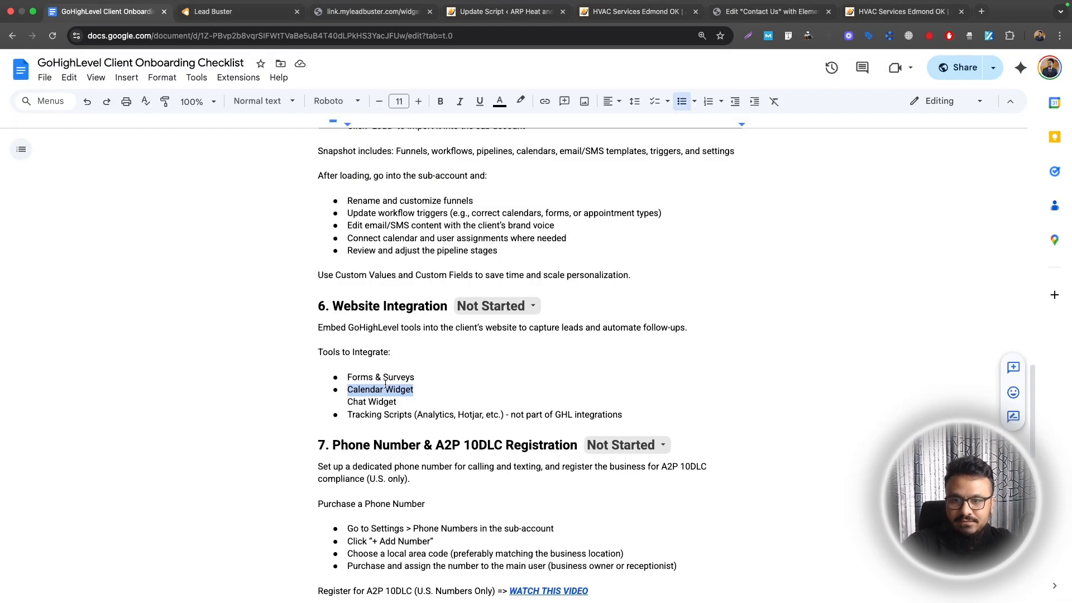
# Review the Chat Widget and Tracking Scripts items in step 6's Tools to Integrate list
pyautogui.click(362, 392)
pyautogui.moveTo(374, 402); pyautogui.dragTo(385, 403)
pyautogui.tripleClick(394, 415)
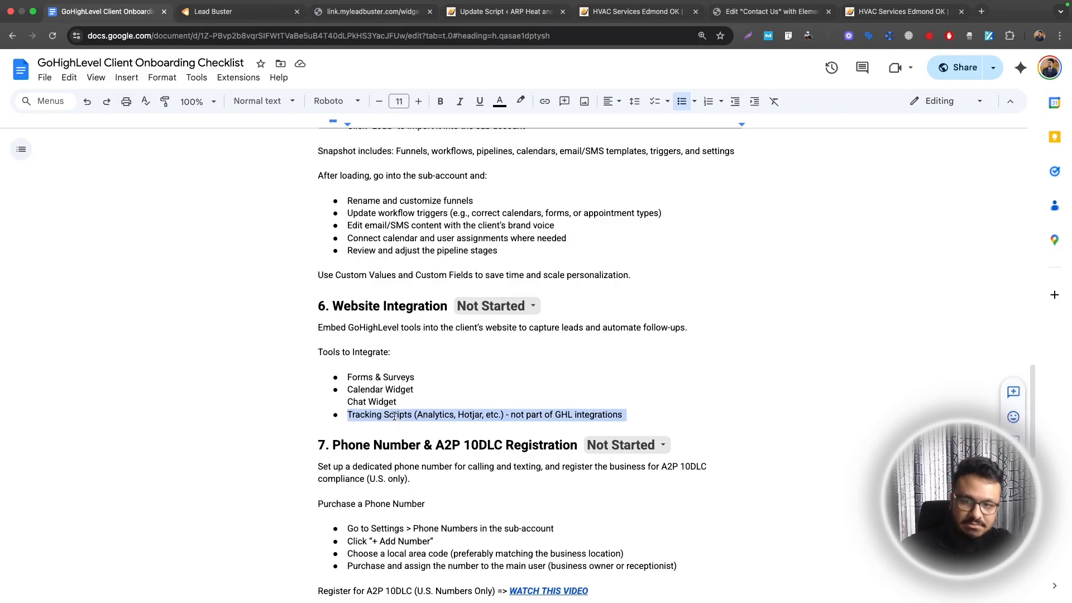
pyautogui.click(480, 437)
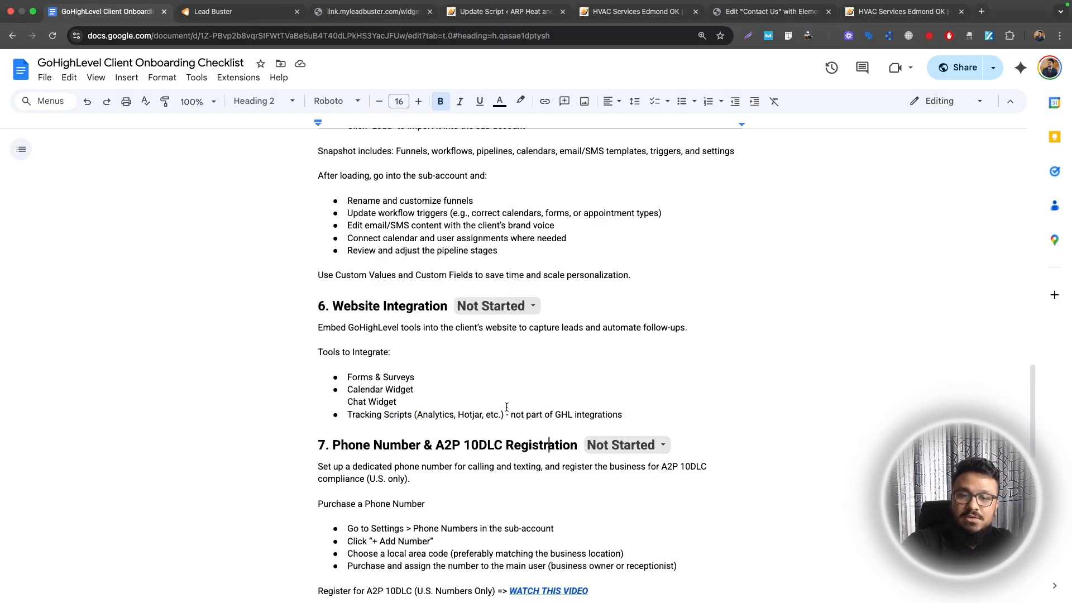
pyautogui.moveTo(504, 414); pyautogui.dragTo(364, 413)
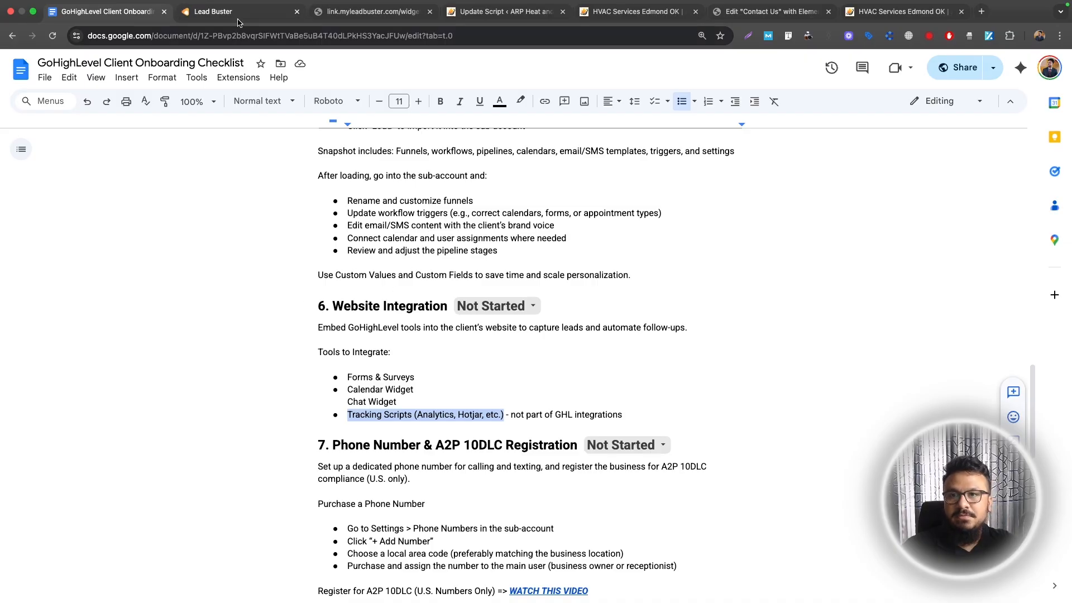
pyautogui.click(213, 11)
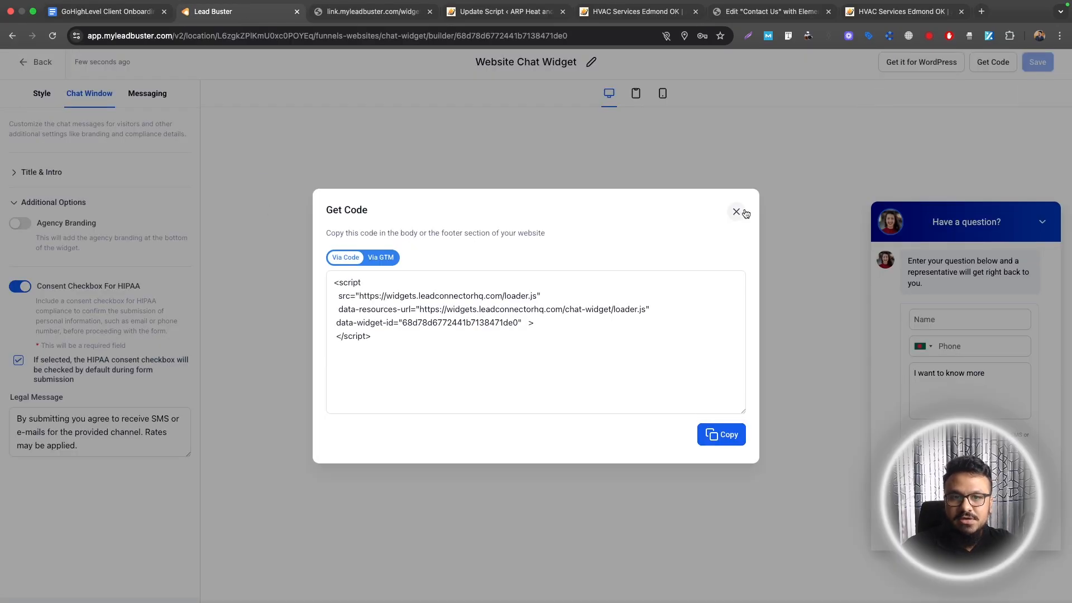
# Open the 1.4 Website Contact Form Automation workflow in the 1. LEADS AUTOMATION folder
pyautogui.click(737, 211)
pyautogui.click(36, 62)
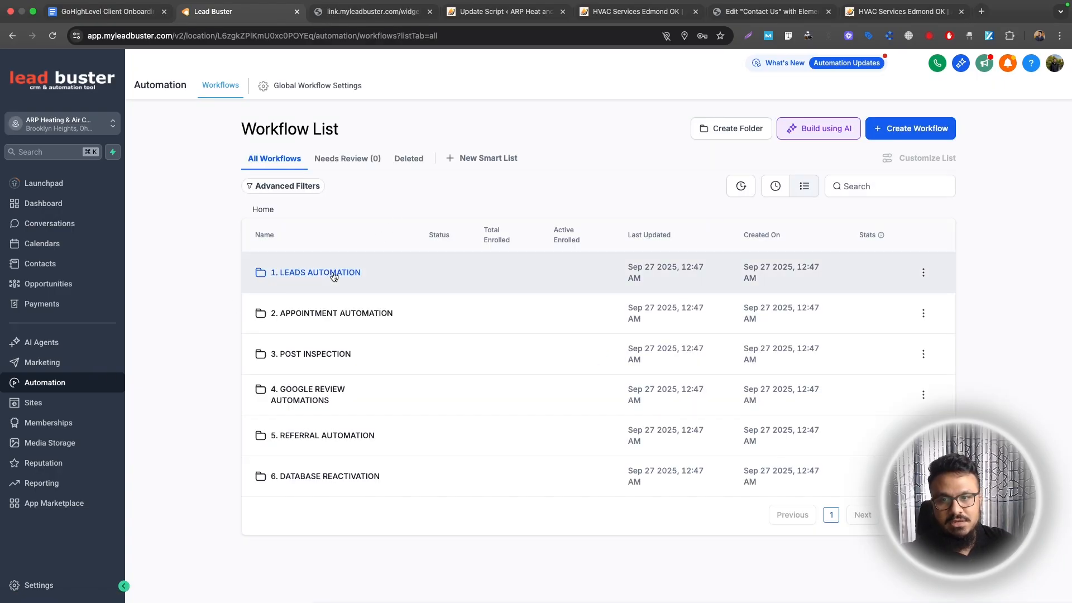
pyautogui.click(334, 273)
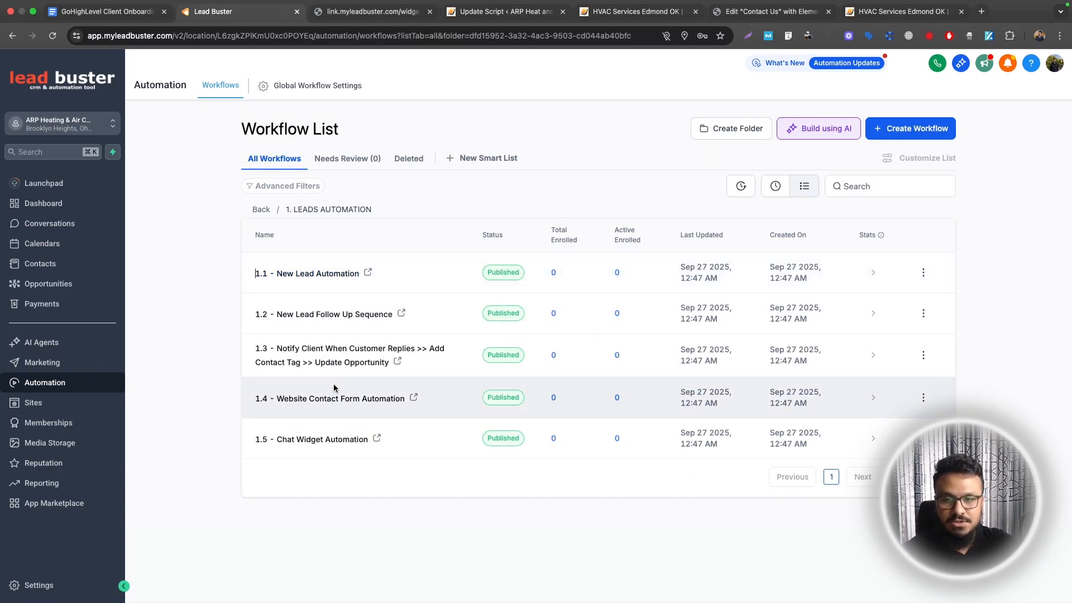
pyautogui.click(317, 400)
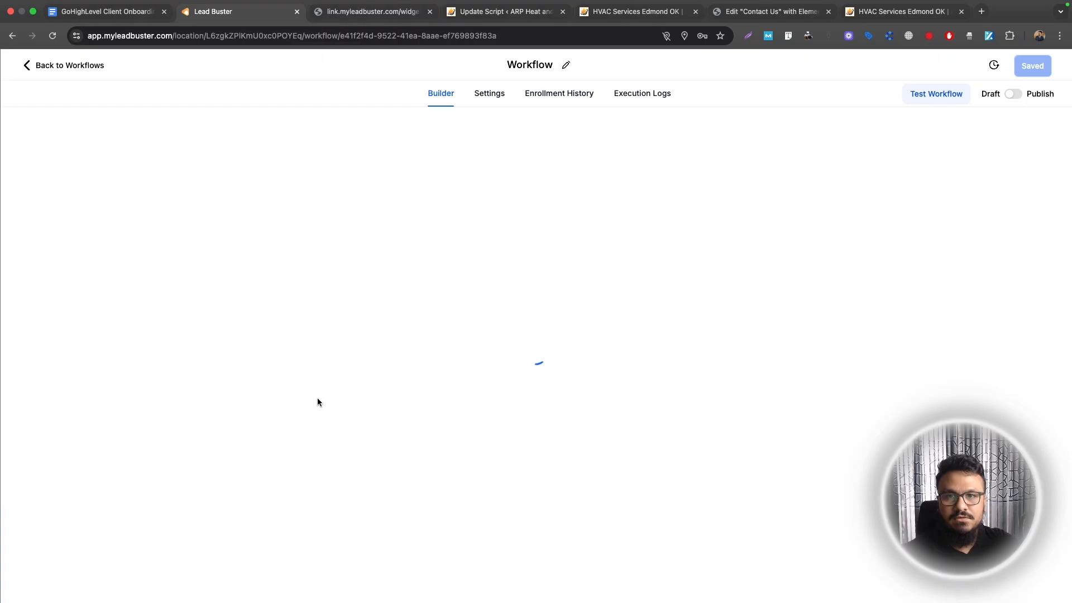
pyautogui.click(462, 208)
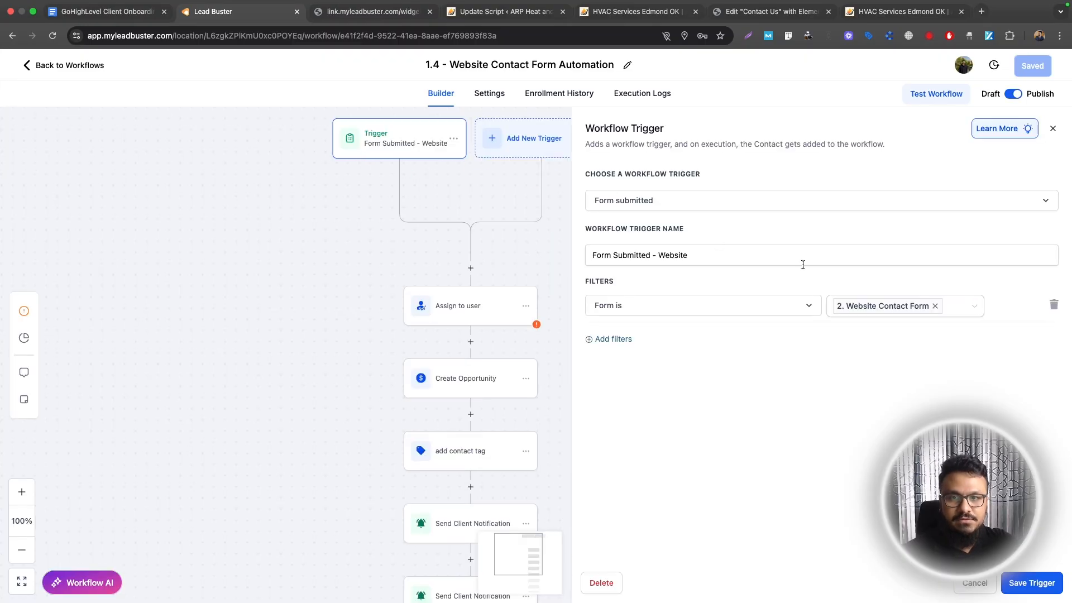
# Check the checklist's 'Update workflow triggers' step
pyautogui.click(106, 11)
pyautogui.scroll(5, 352, 173)
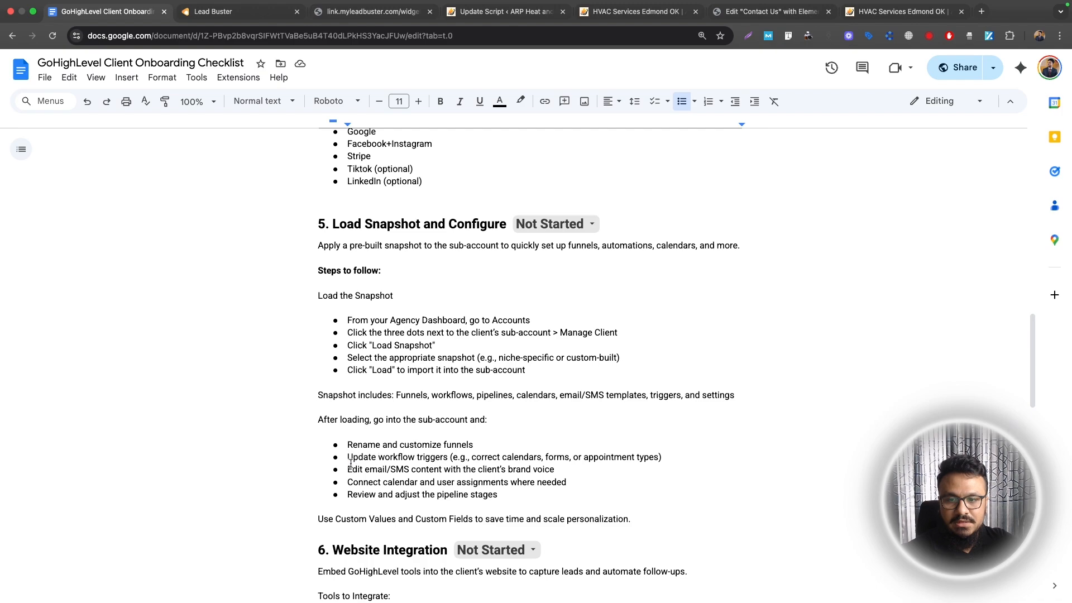
pyautogui.moveTo(348, 458); pyautogui.dragTo(445, 459)
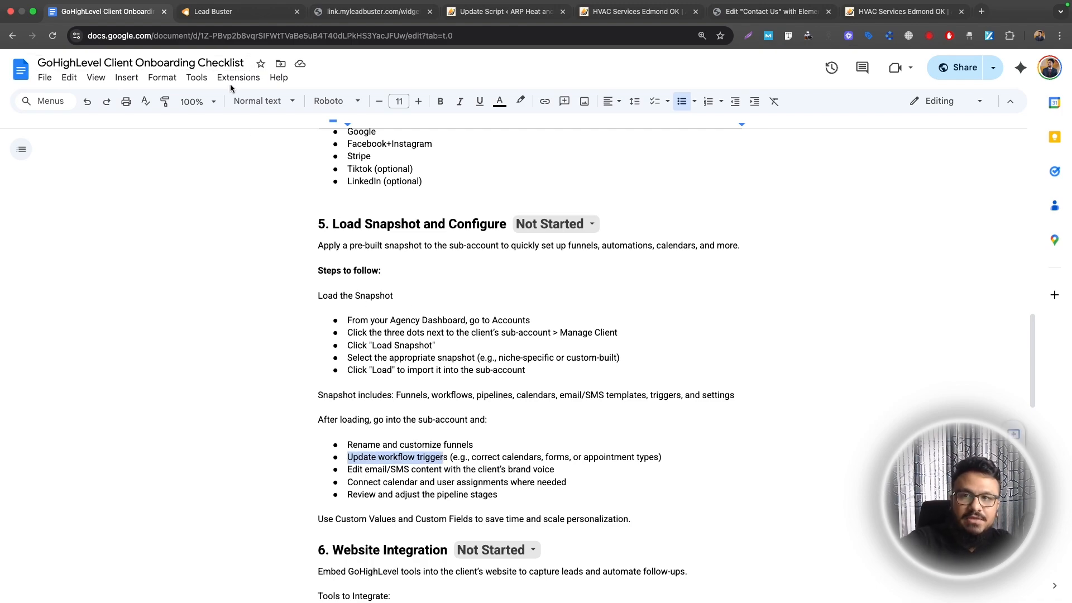
pyautogui.click(239, 18)
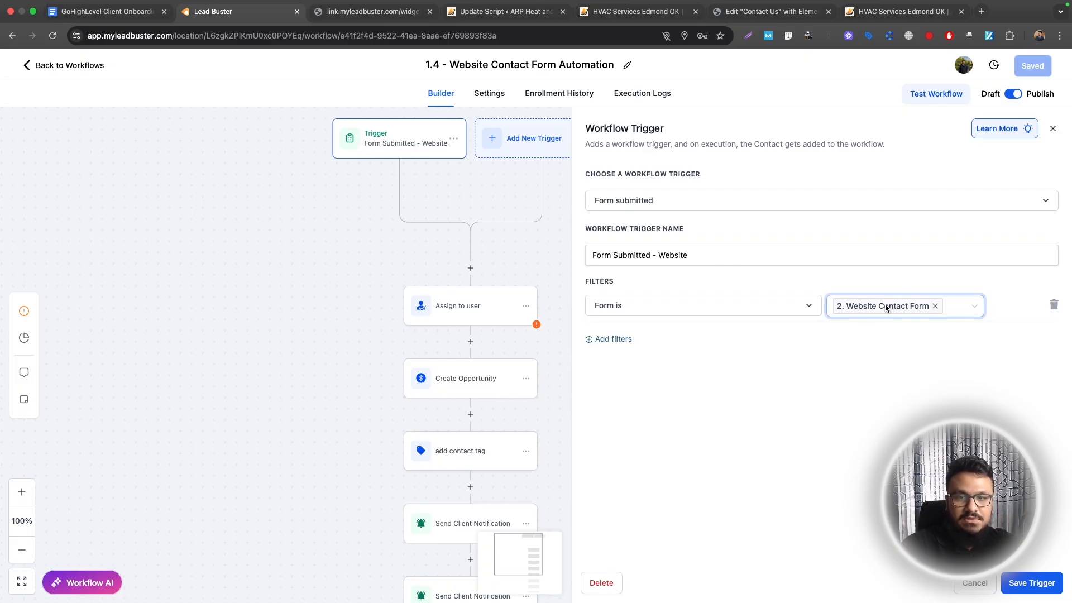
# Point workflow 1.4's Assign to user action at the sub-account's user and save the workflow
pyautogui.scroll(-3, 347, 256)
pyautogui.click(378, 147)
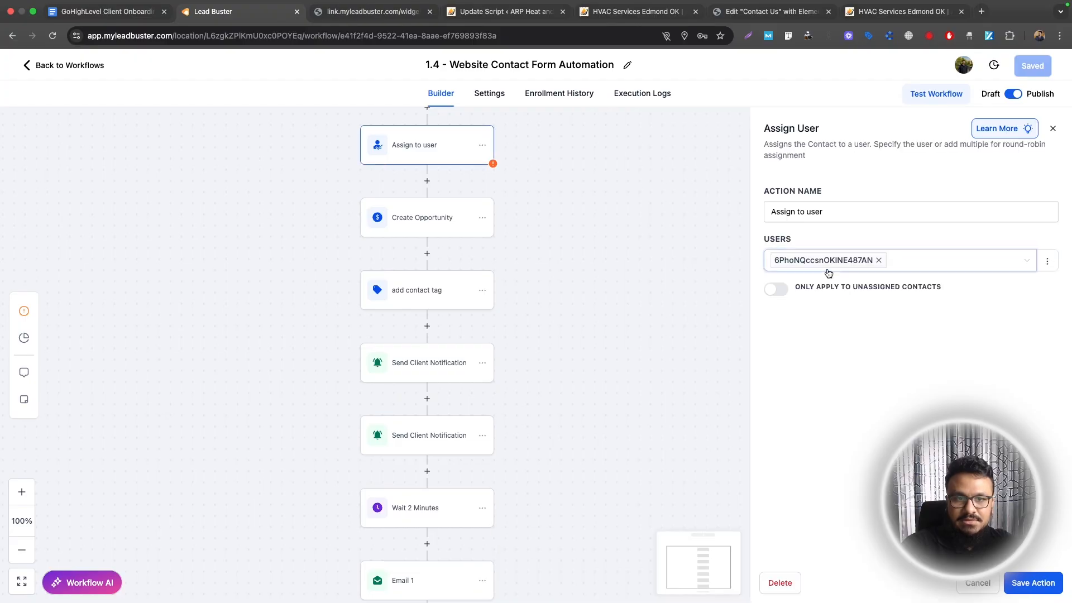
pyautogui.click(879, 261)
pyautogui.click(850, 269)
pyautogui.click(795, 284)
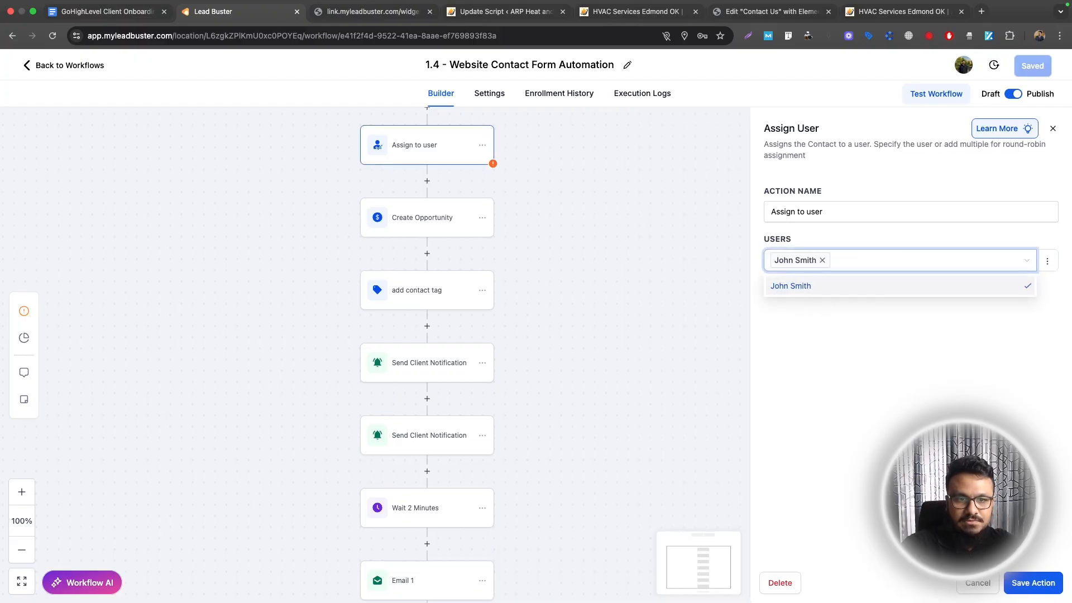
pyautogui.click(1024, 583)
pyautogui.click(1030, 70)
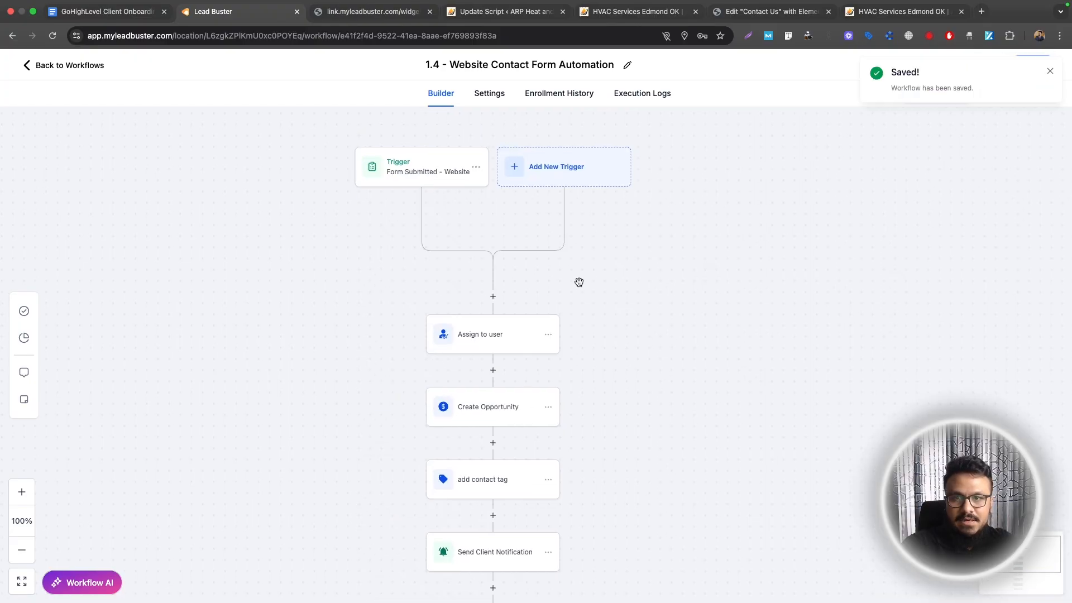
# Open the Assign to user action in the 1.5 Chat Widget Automation workflow
pyautogui.click(44, 65)
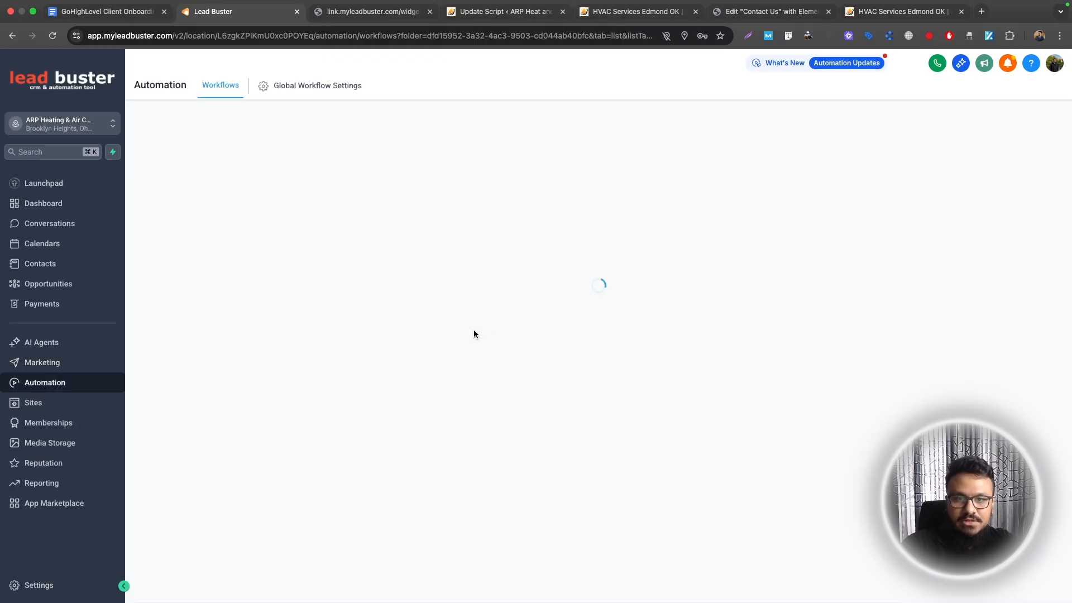
pyautogui.click(285, 440)
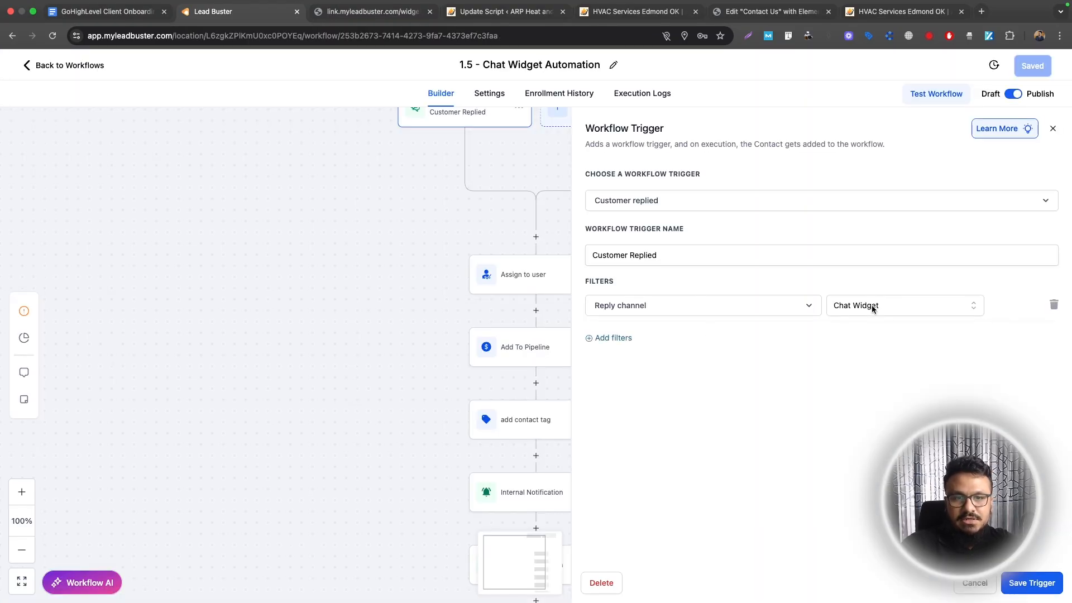
pyautogui.click(1031, 583)
pyautogui.click(522, 273)
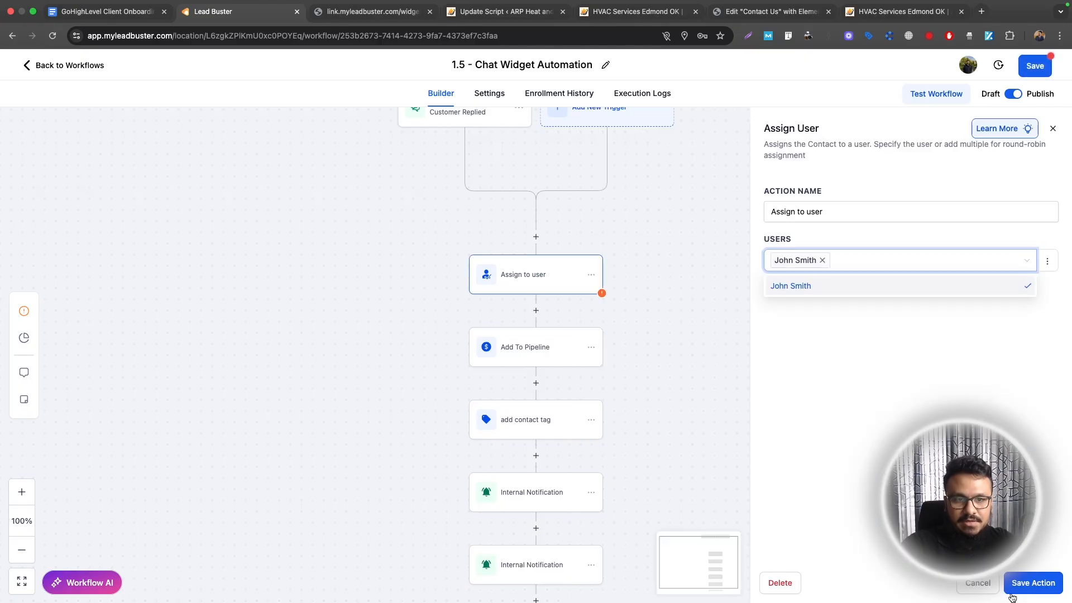
pyautogui.click(106, 12)
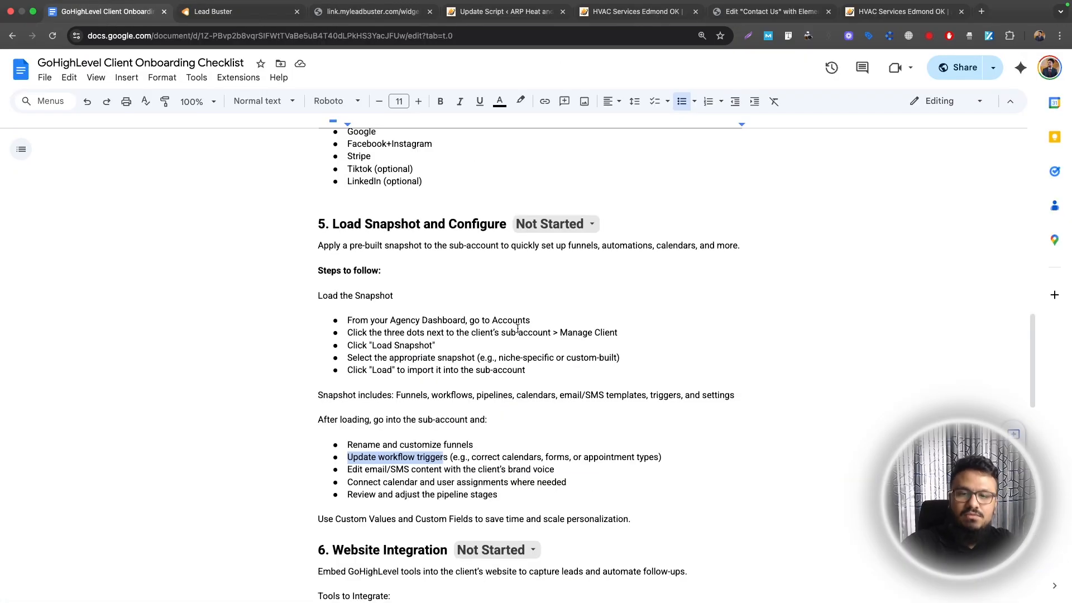
# Read checklist step 7, highlighting 'A2P 10DLC', then head back to Lead Buster's workflow list
pyautogui.scroll(-4, 509, 372)
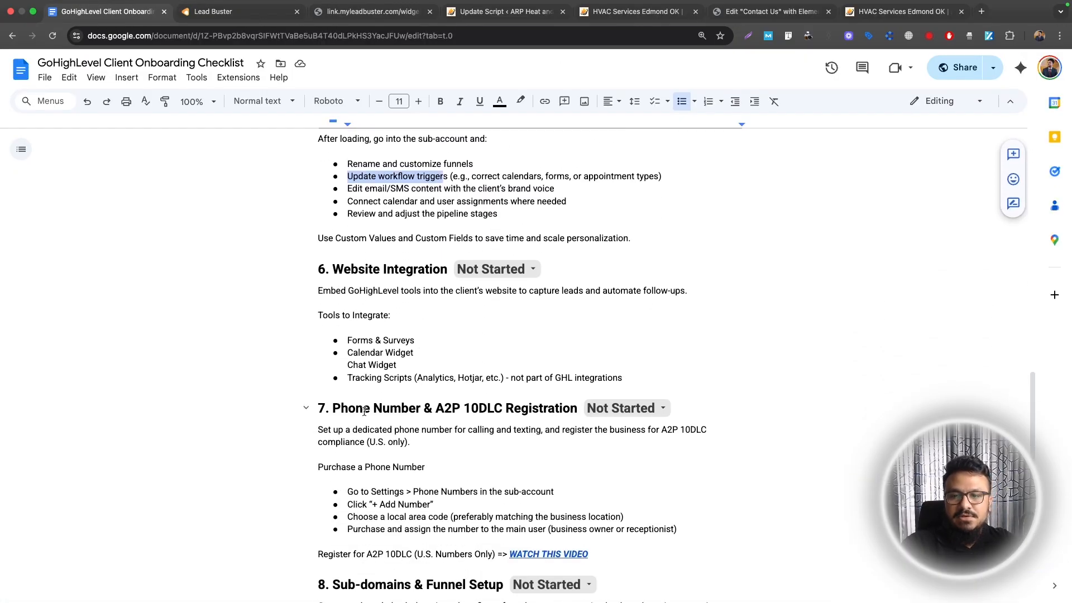
pyautogui.scroll(-1, 364, 411)
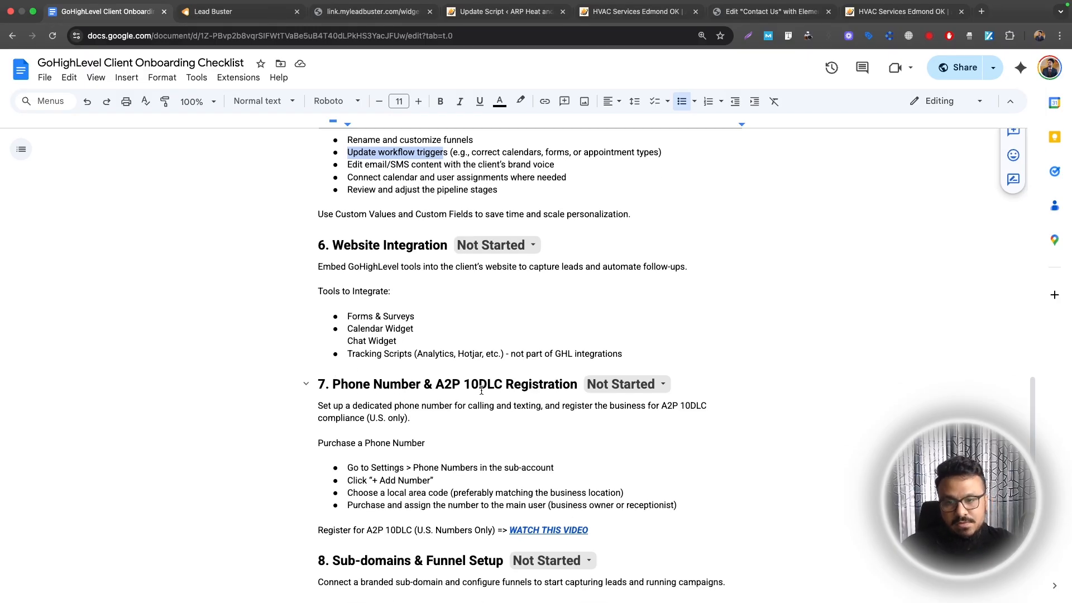
pyautogui.moveTo(438, 385); pyautogui.dragTo(502, 380)
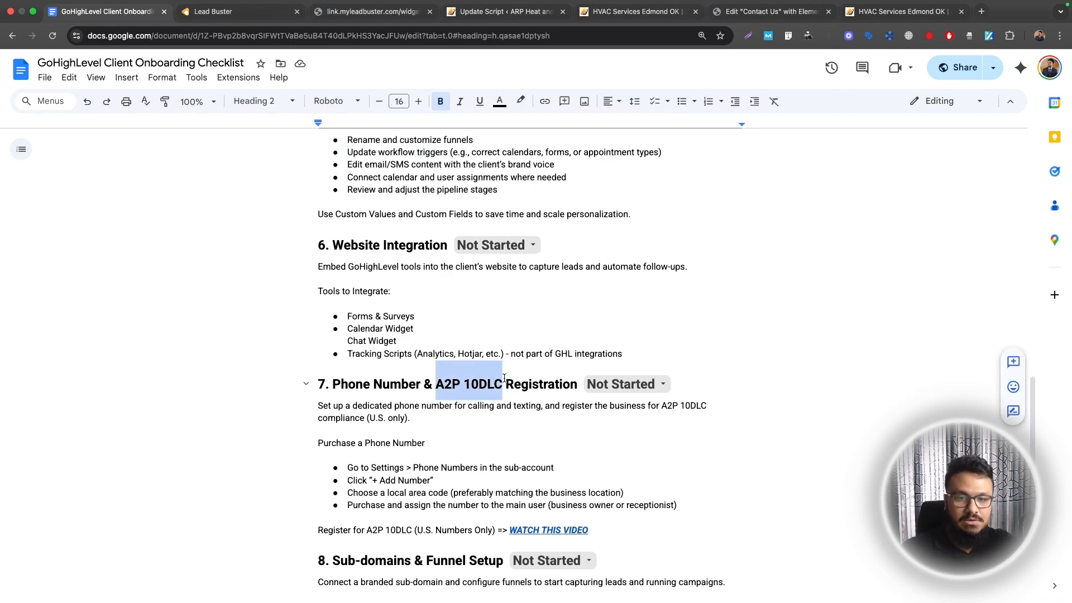
pyautogui.scroll(-4, 480, 302)
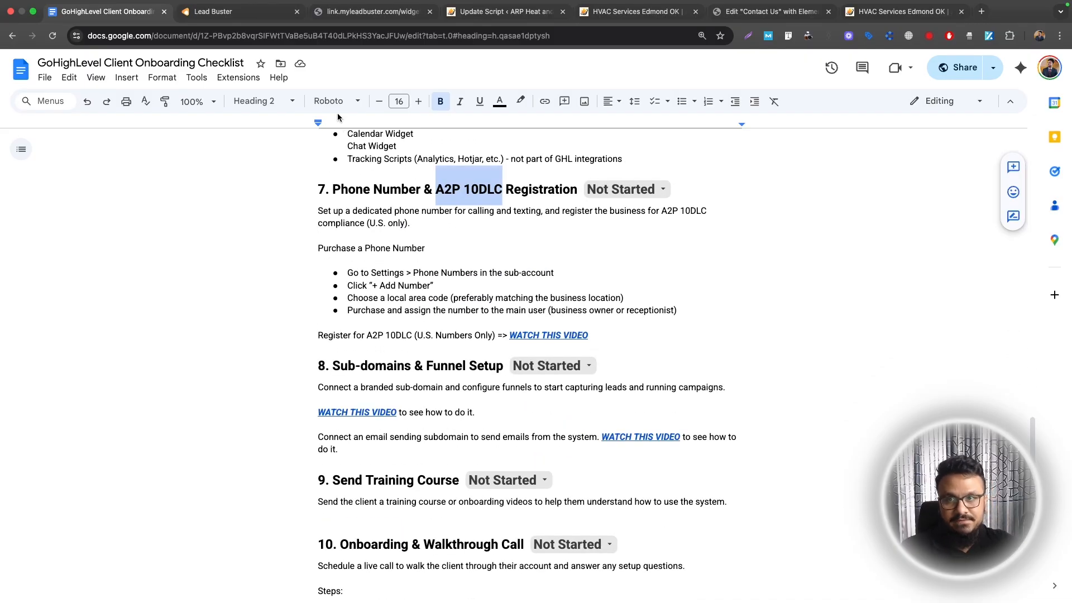
pyautogui.click(227, 11)
pyautogui.click(78, 74)
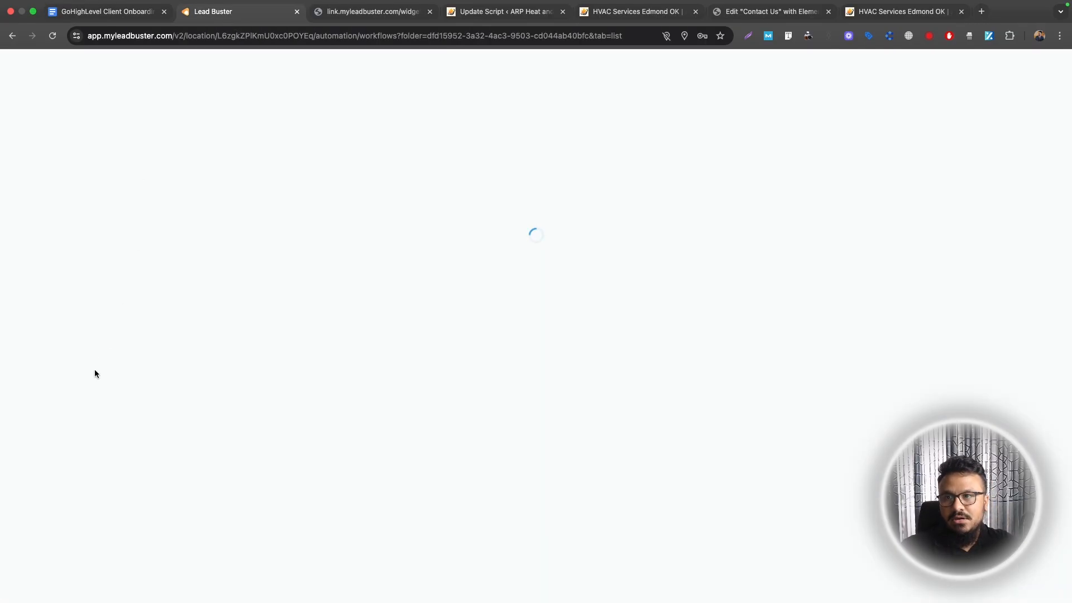
# Start adding a phone number from Settings > Phone Numbers and look at the number filters
pyautogui.click(58, 588)
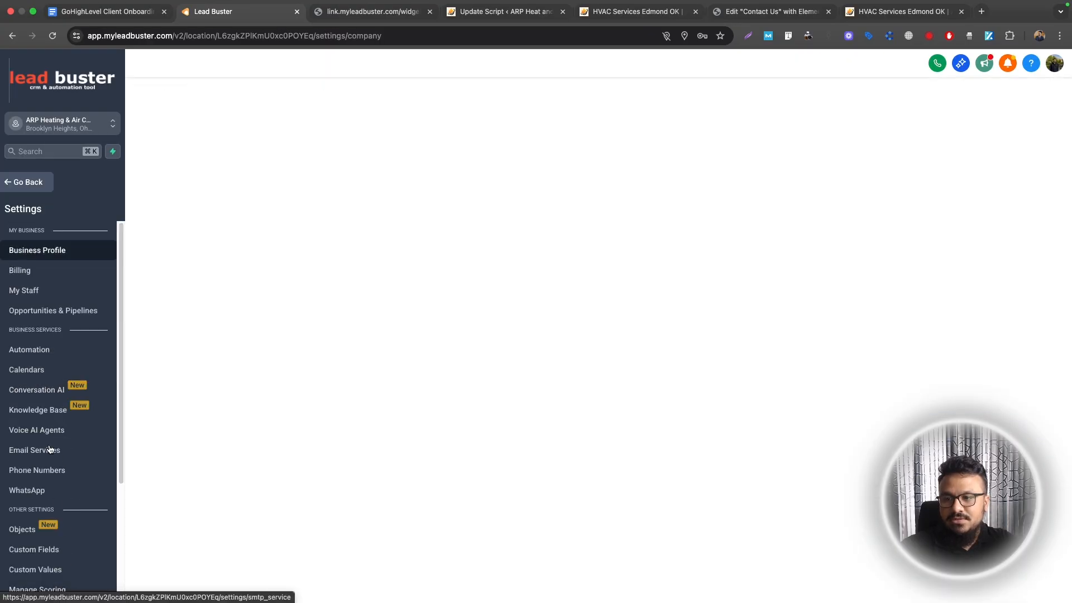
pyautogui.click(48, 472)
pyautogui.click(1001, 149)
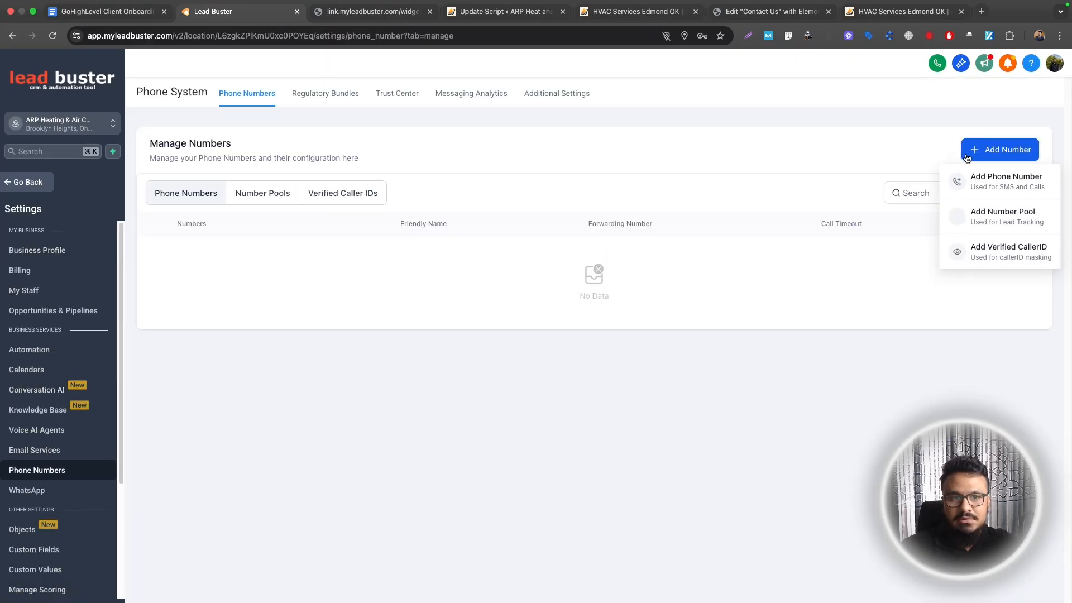
pyautogui.click(912, 178)
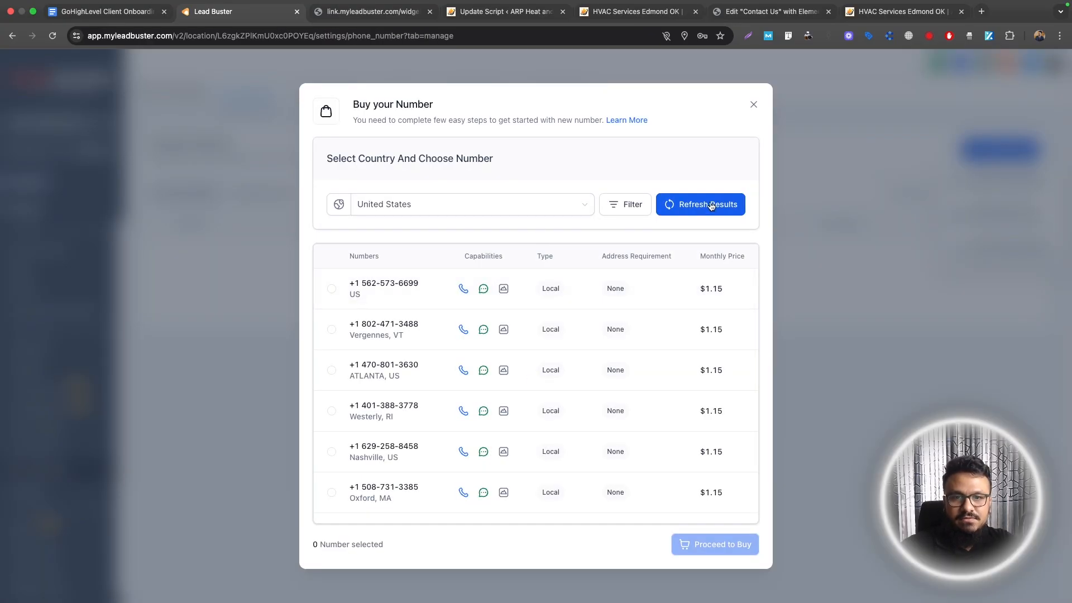
pyautogui.click(632, 212)
pyautogui.click(696, 177)
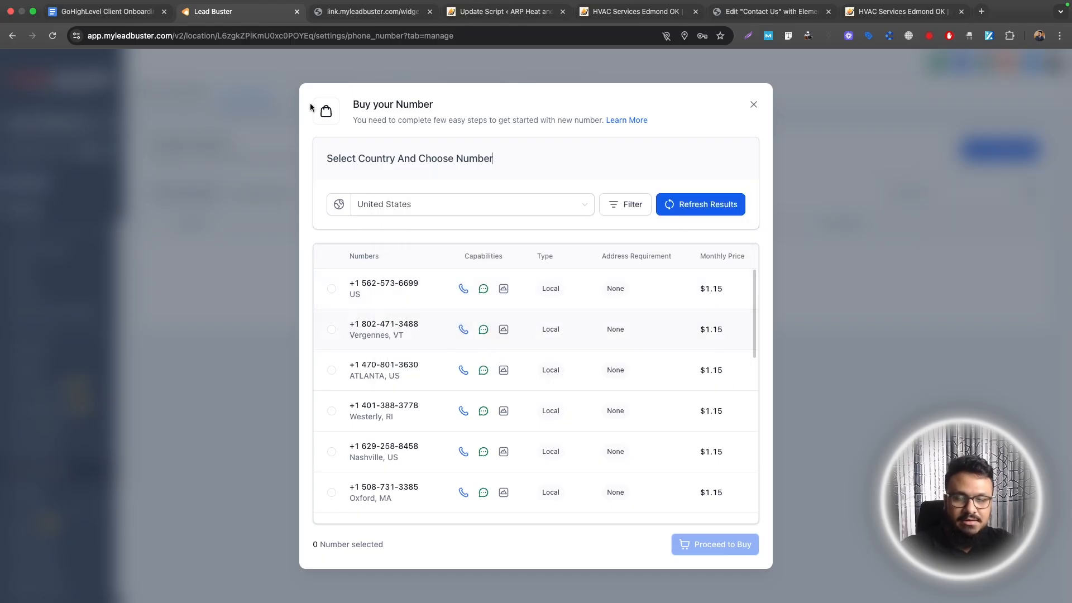
# Select the first available local number, then close the dialog without buying it
pyautogui.click(128, 19)
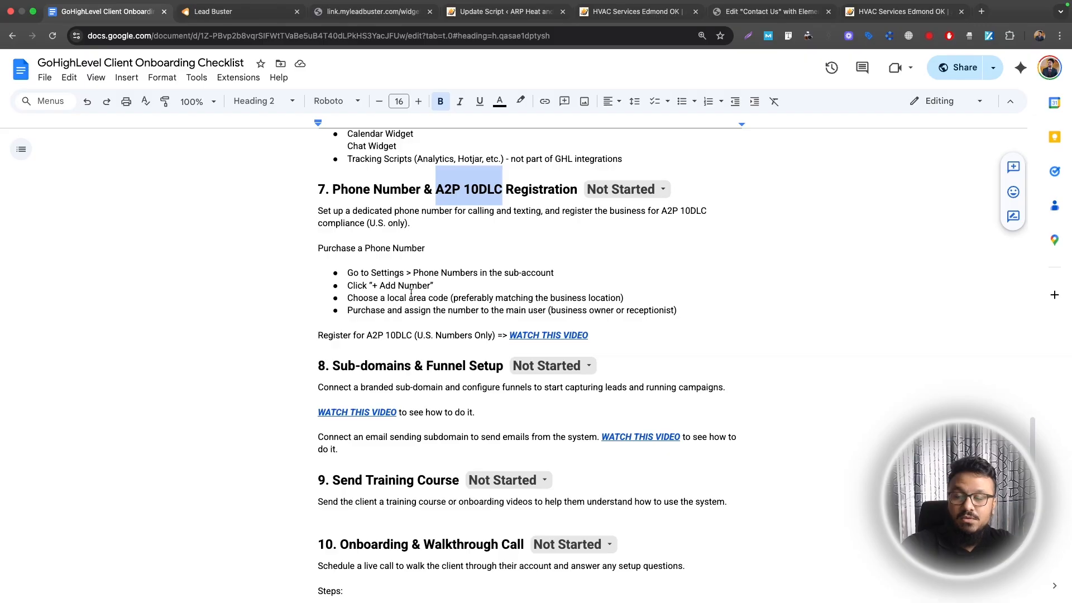
pyautogui.click(220, 12)
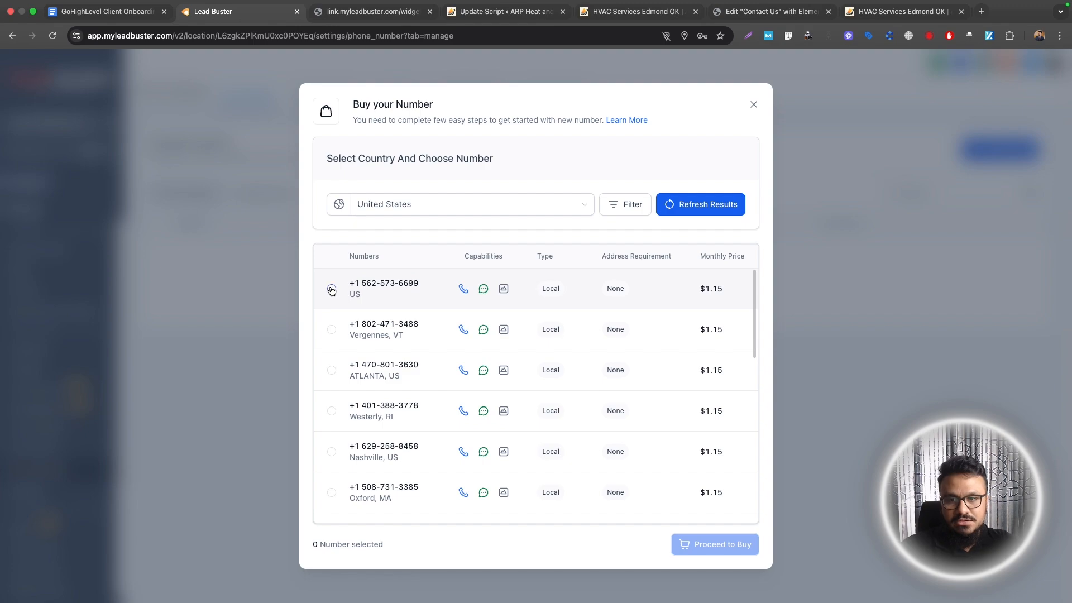
pyautogui.click(332, 289)
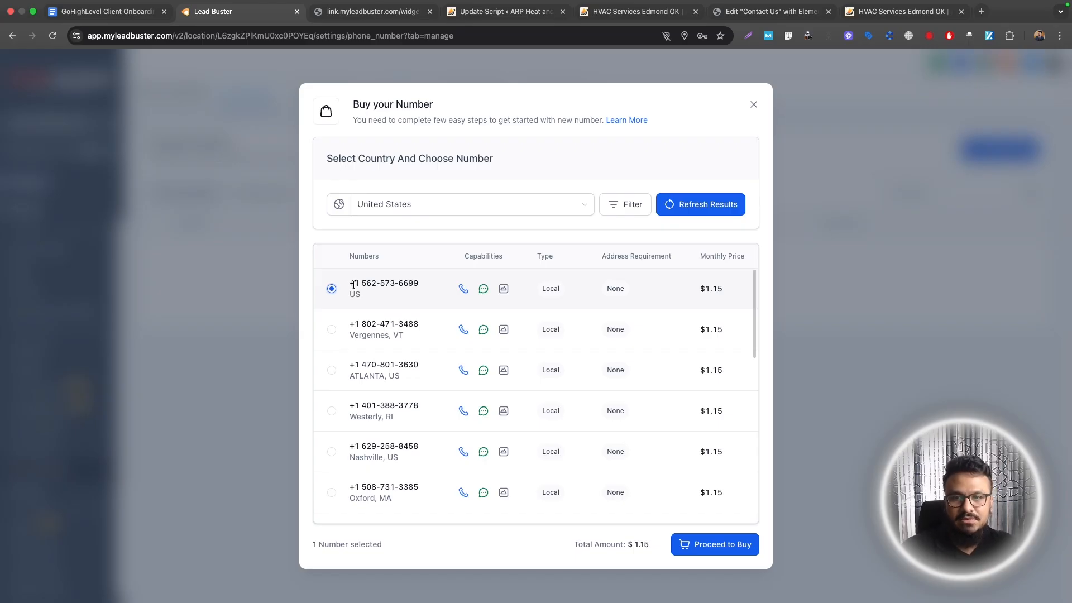
pyautogui.click(753, 106)
# Open the Trust Center's A2P registration section on the Phone Numbers page
pyautogui.click(107, 11)
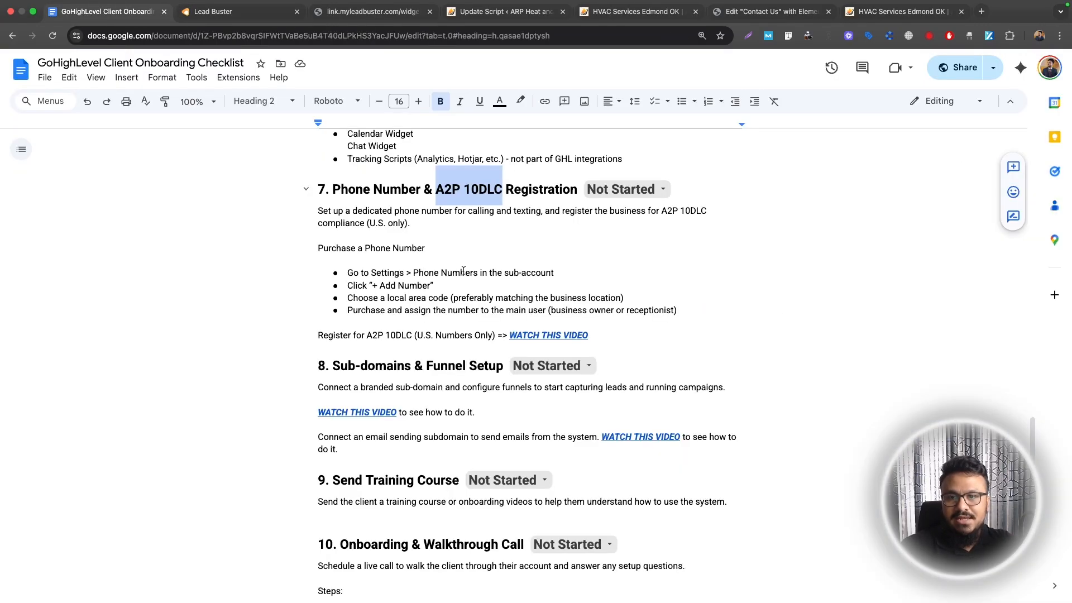
pyautogui.click(249, 13)
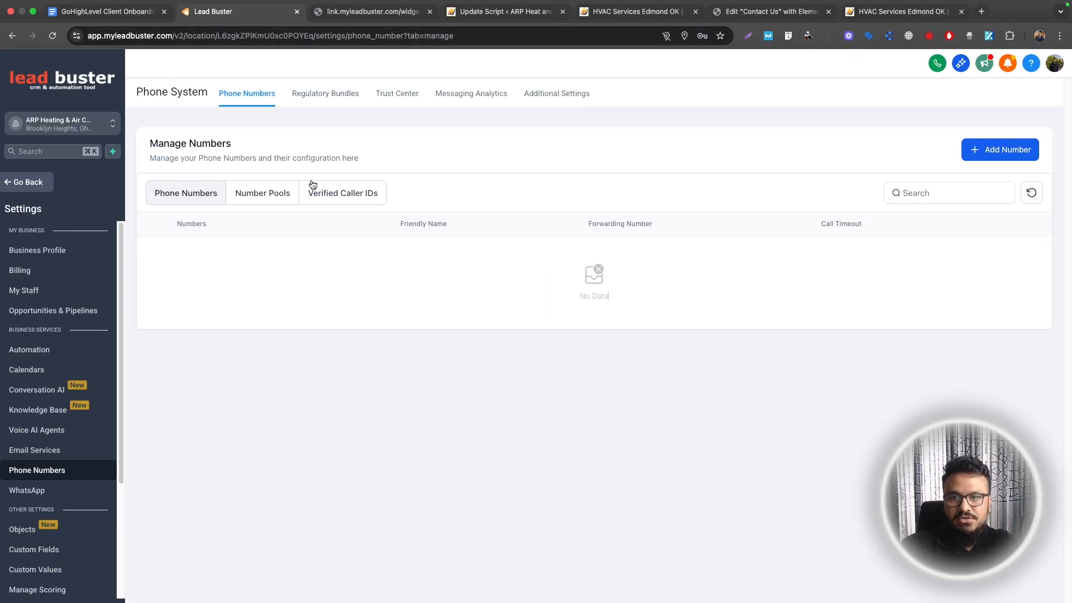
pyautogui.click(398, 96)
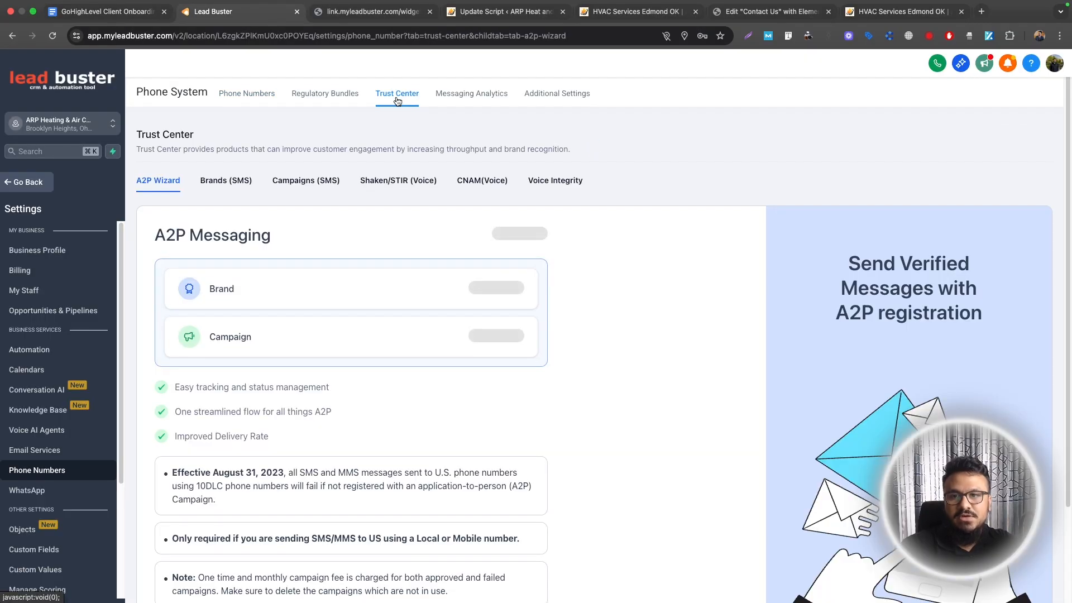
pyautogui.click(106, 11)
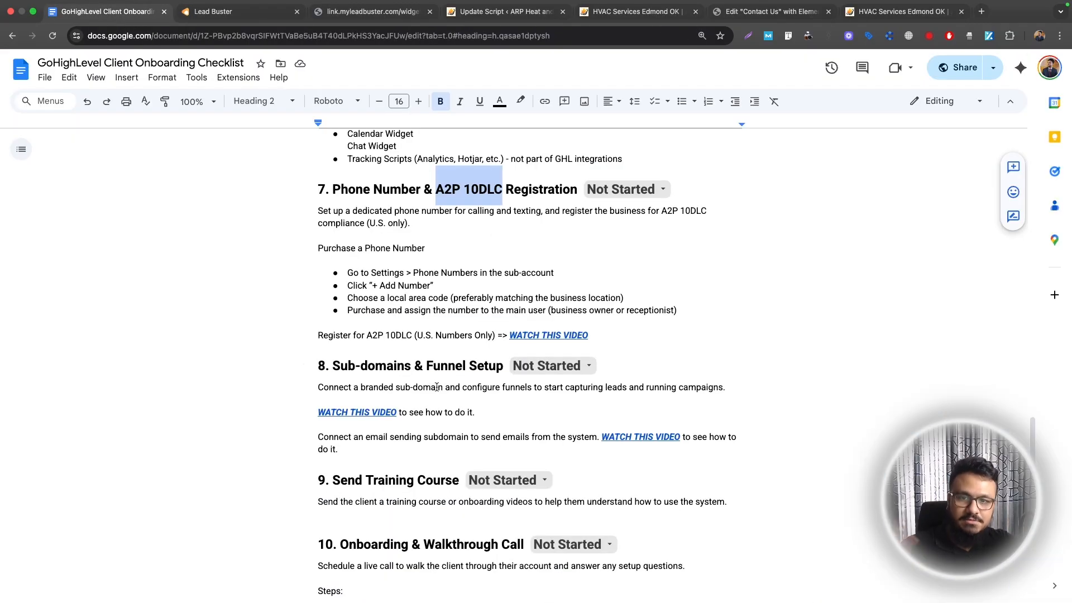
# Preview step 7's A2P registration WATCH THIS VIDEO link
pyautogui.click(535, 334)
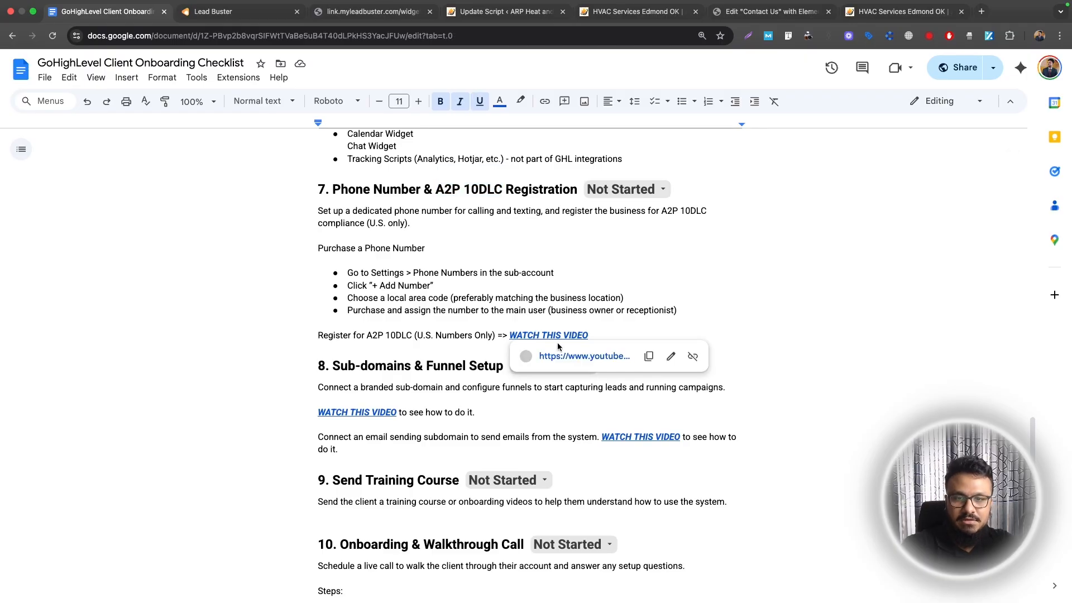
pyautogui.scroll(2, 479, 330)
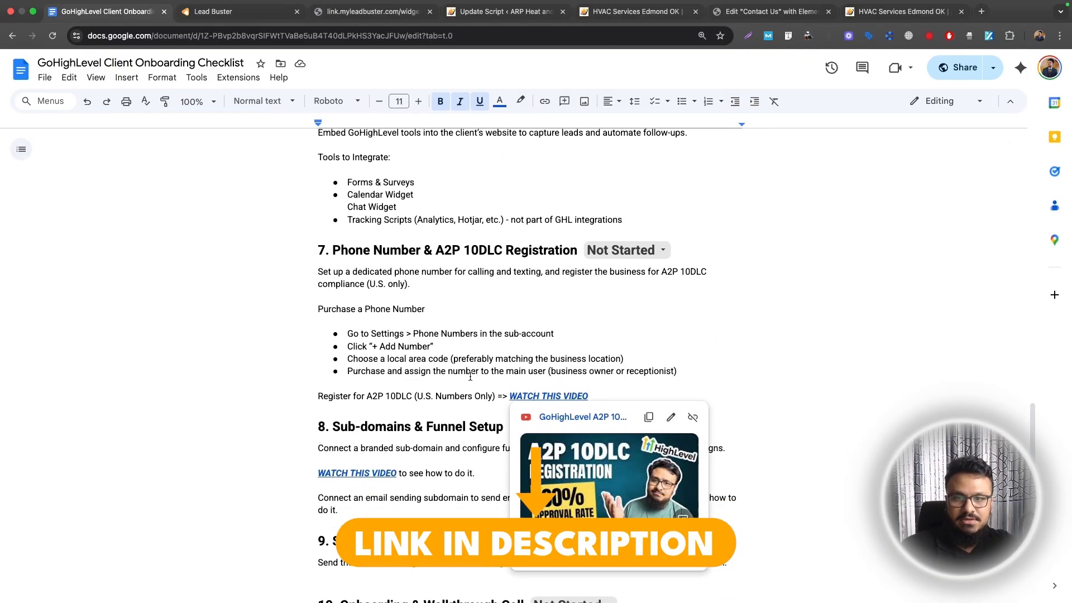
pyautogui.scroll(-1, 470, 377)
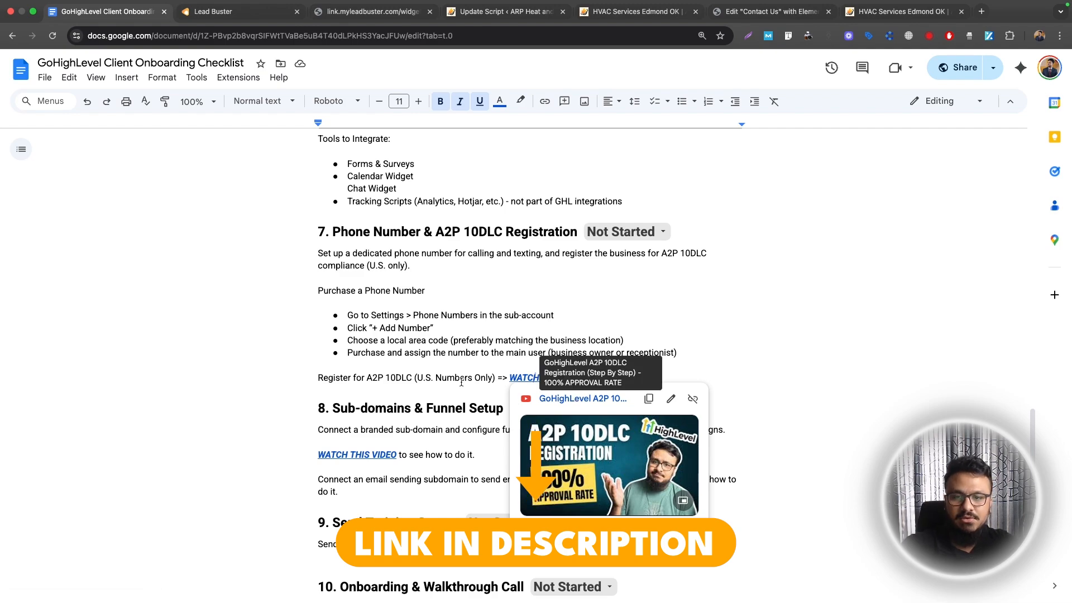
pyautogui.click(463, 388)
pyautogui.scroll(-3, 463, 387)
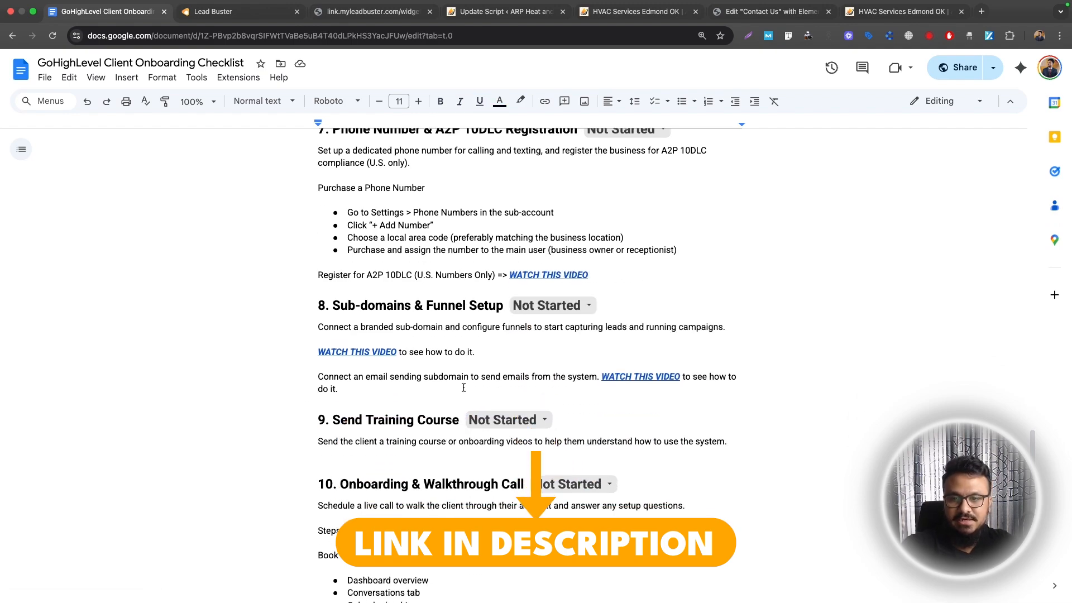
pyautogui.click(525, 276)
pyautogui.click(461, 275)
pyautogui.scroll(3, 458, 280)
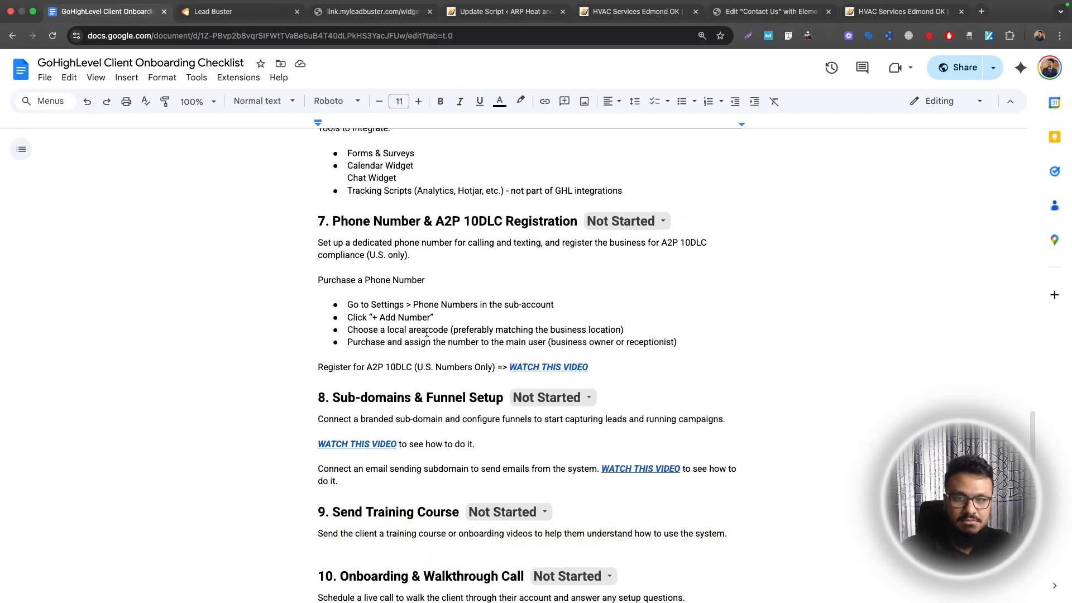
# Select step 7's instructions and the Sub-domains & Funnel Setup heading of step 8
pyautogui.click(317, 223)
pyautogui.moveTo(316, 224); pyautogui.dragTo(601, 364)
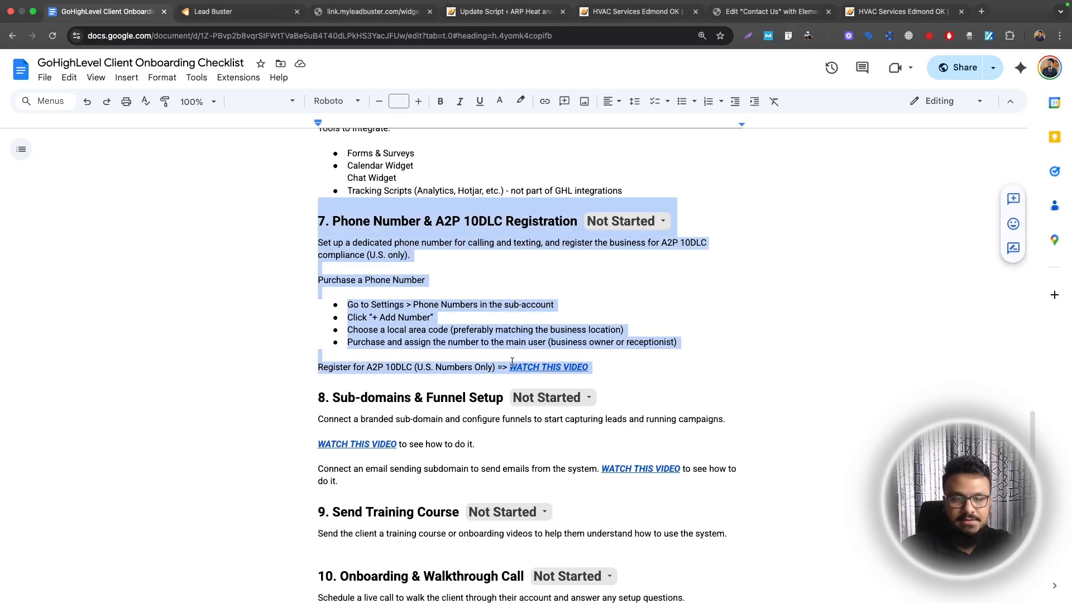
pyautogui.scroll(-3, 559, 354)
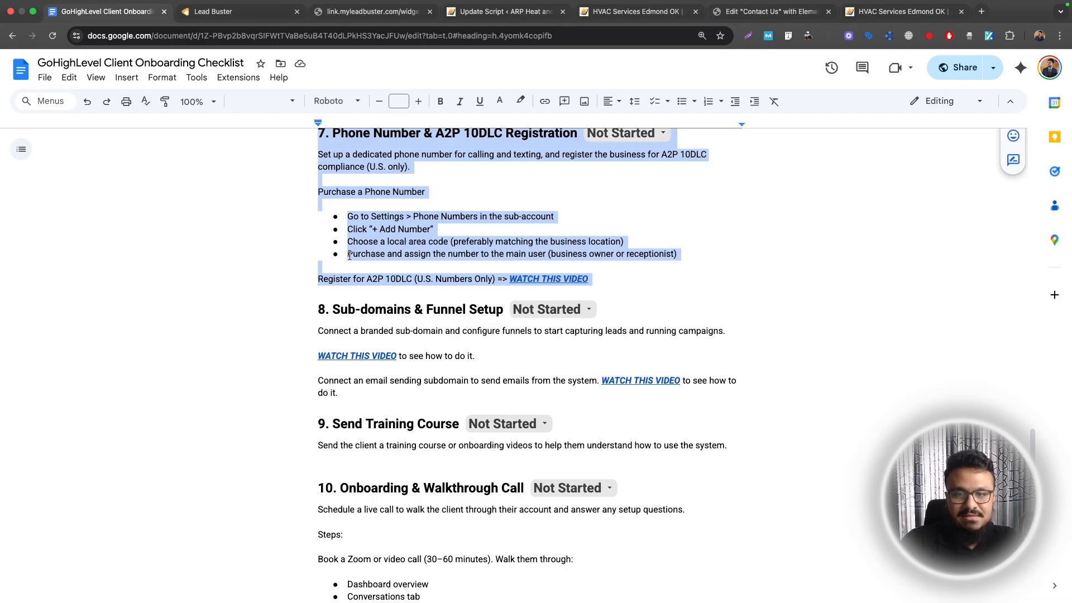
pyautogui.moveTo(333, 310); pyautogui.dragTo(502, 311)
pyautogui.click(389, 311)
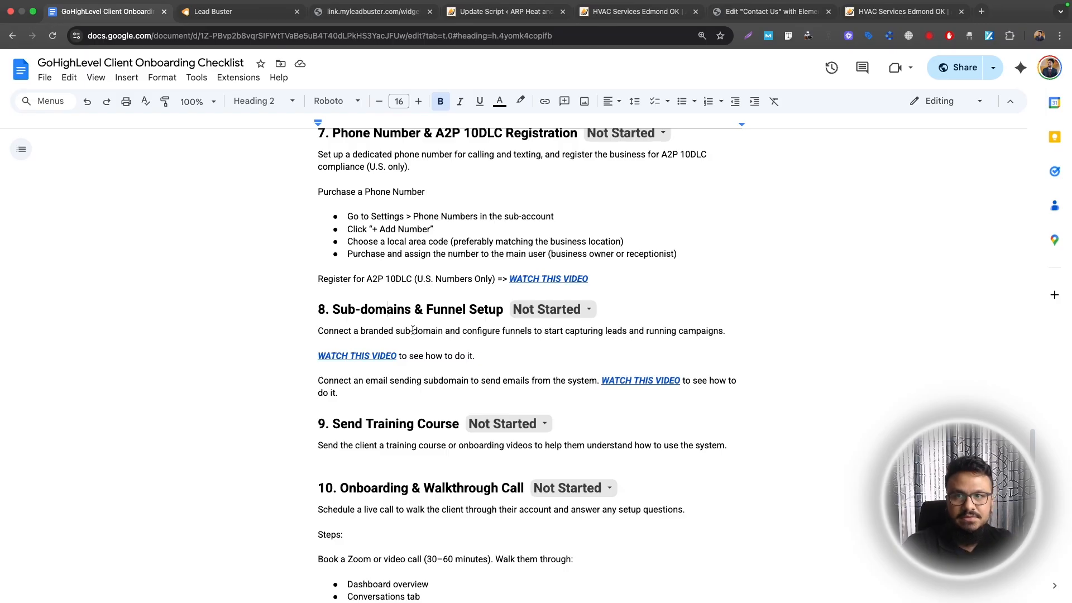
pyautogui.hotkey('ctrl', 'Tab')
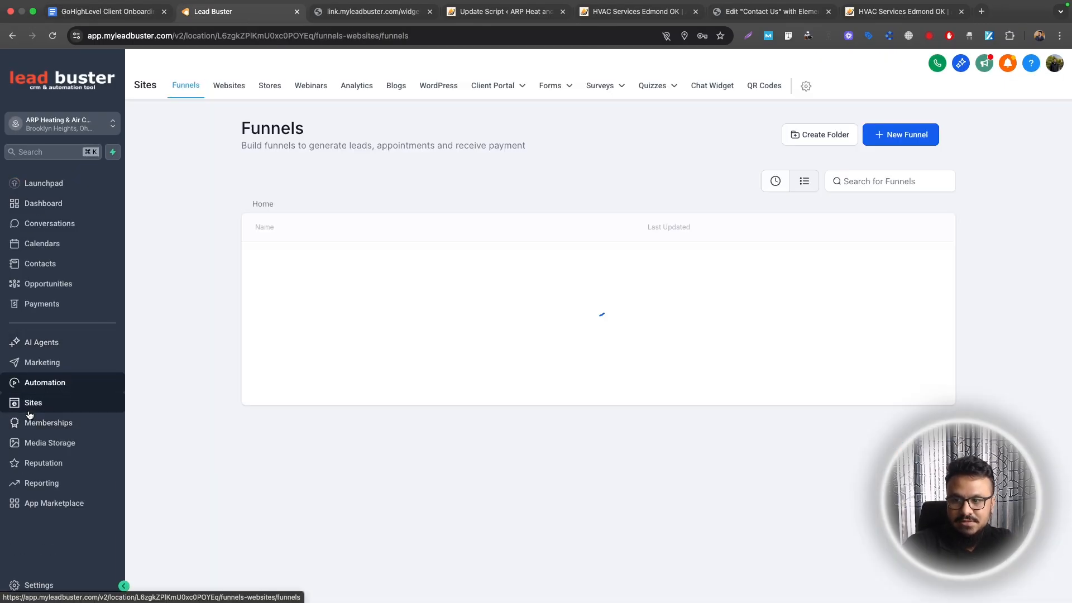
# Open the Funnel Wireframe Template funnel and preview step 8's video links in the checklist
pyautogui.click(307, 300)
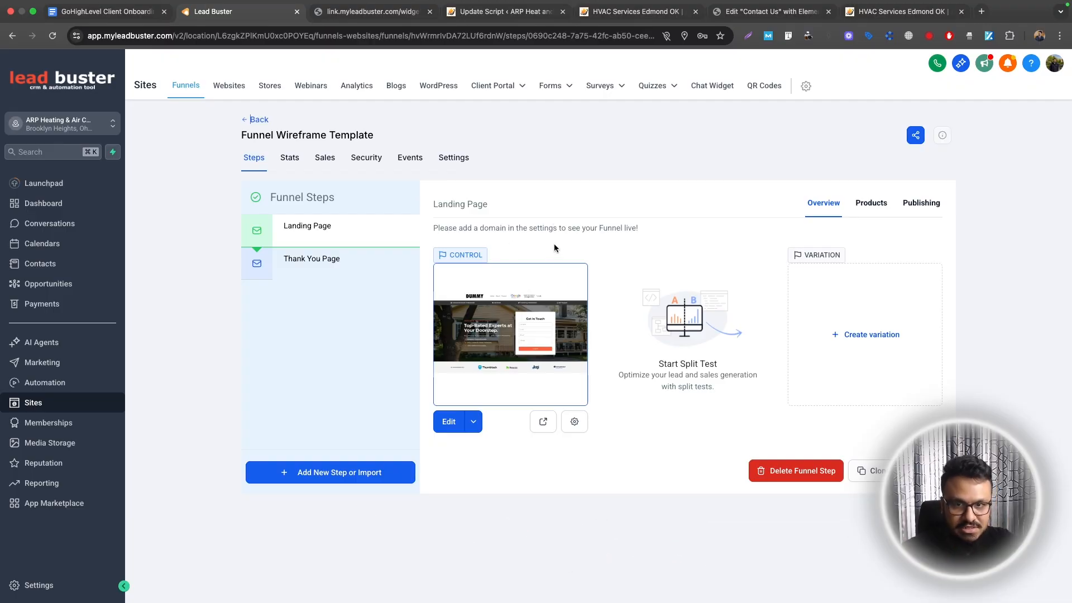
pyautogui.click(131, 12)
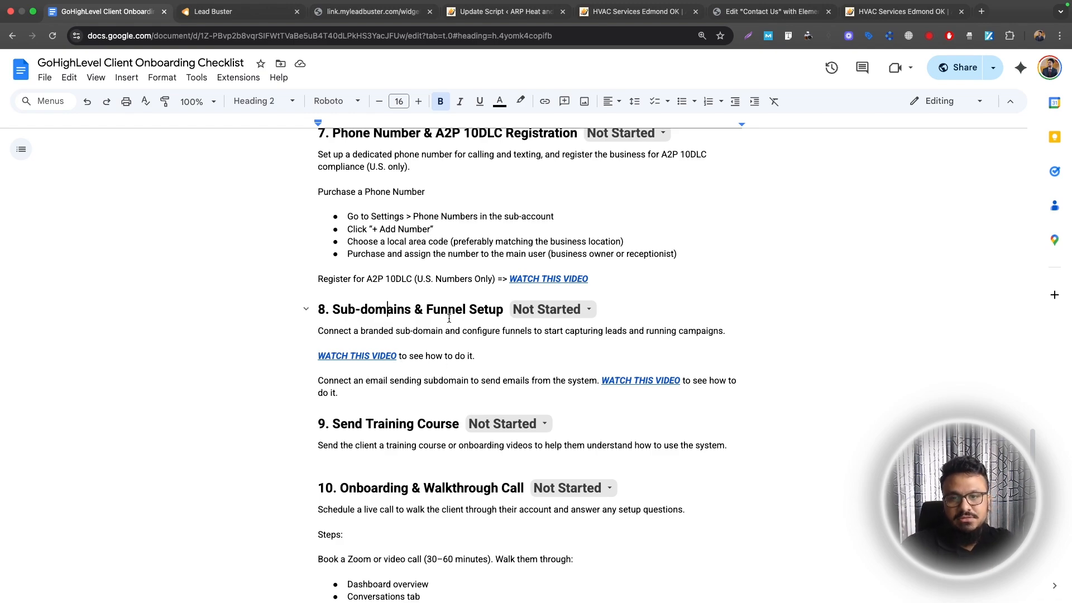
pyautogui.click(373, 356)
pyautogui.click(420, 356)
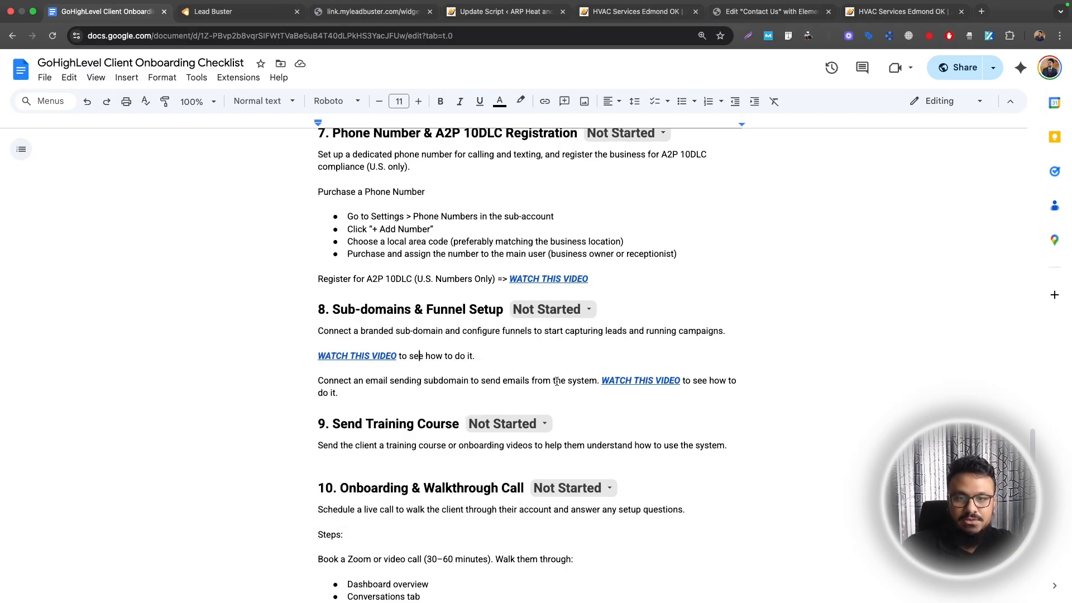
pyautogui.click(670, 381)
pyautogui.click(715, 380)
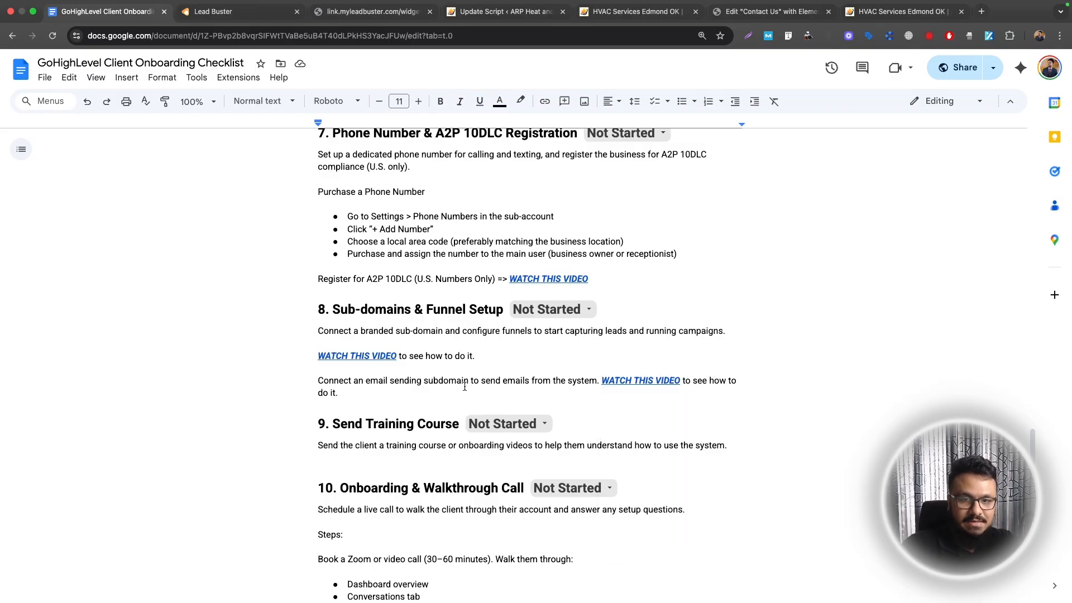
pyautogui.click(212, 12)
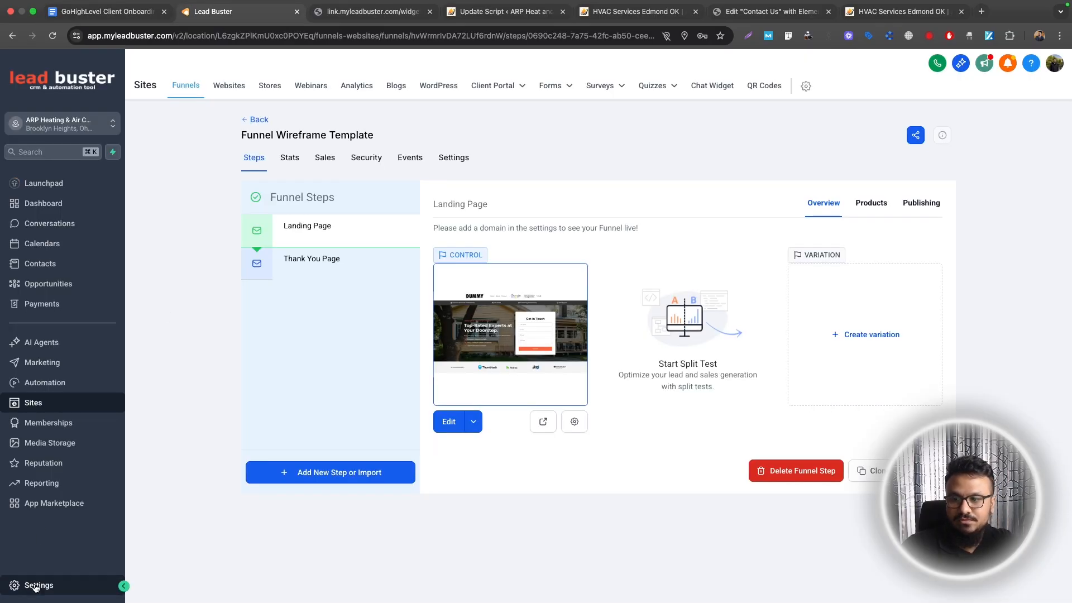
# Open Email Services, dismiss the deliverability notice and view Dedicated Domain And IP
pyautogui.click(35, 585)
pyautogui.click(40, 451)
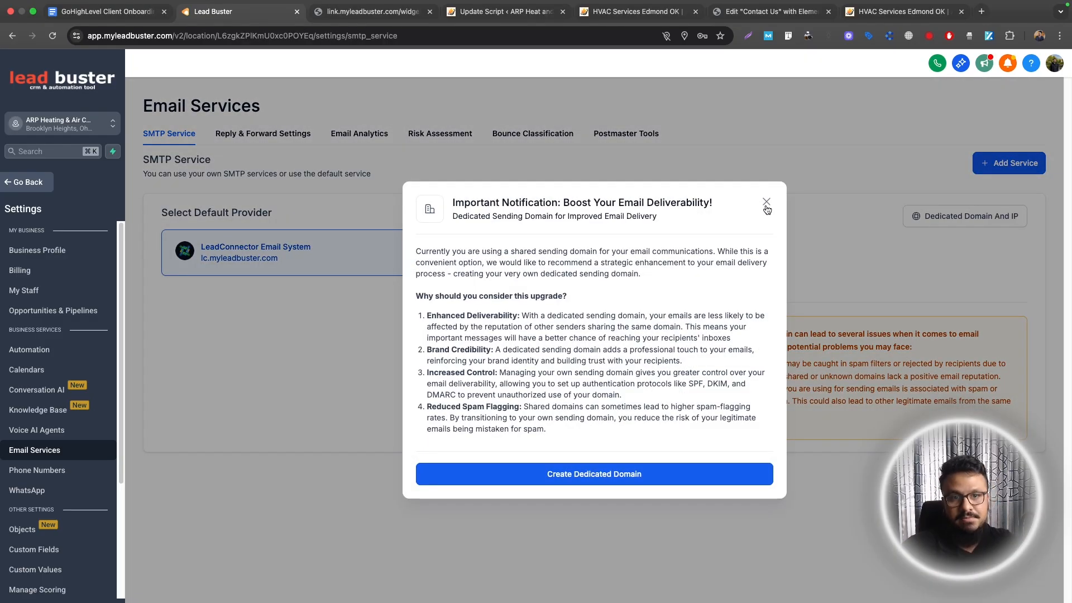
pyautogui.click(767, 201)
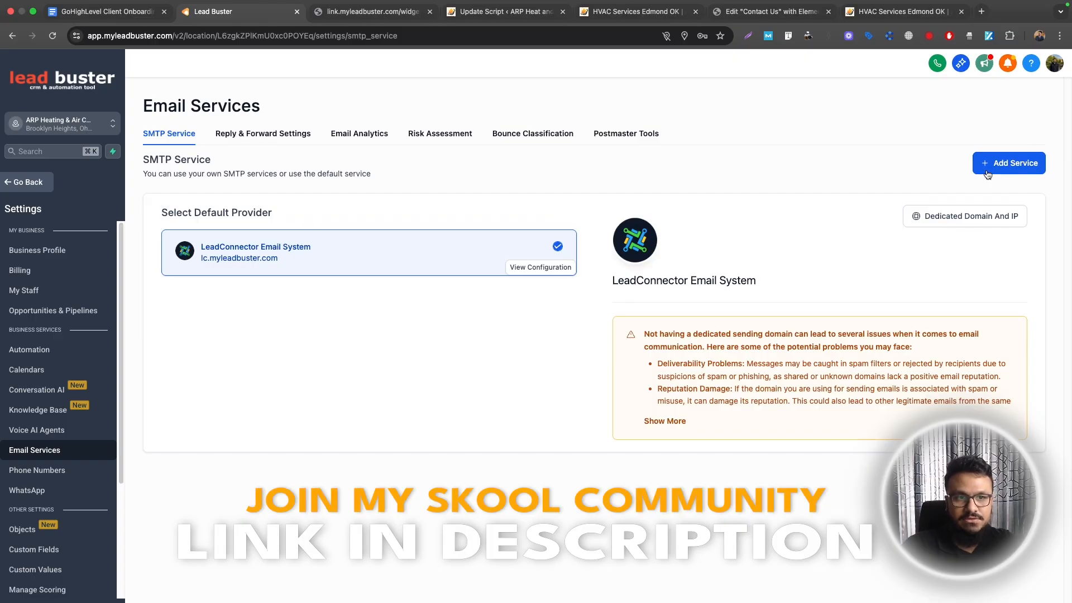
pyautogui.click(967, 217)
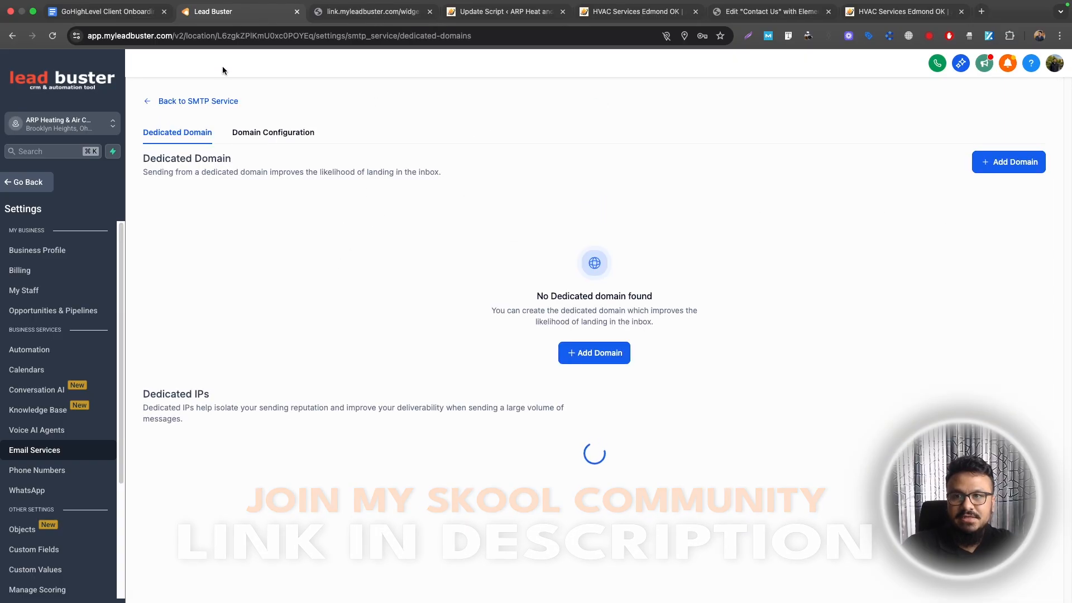
pyautogui.click(138, 17)
pyautogui.click(648, 381)
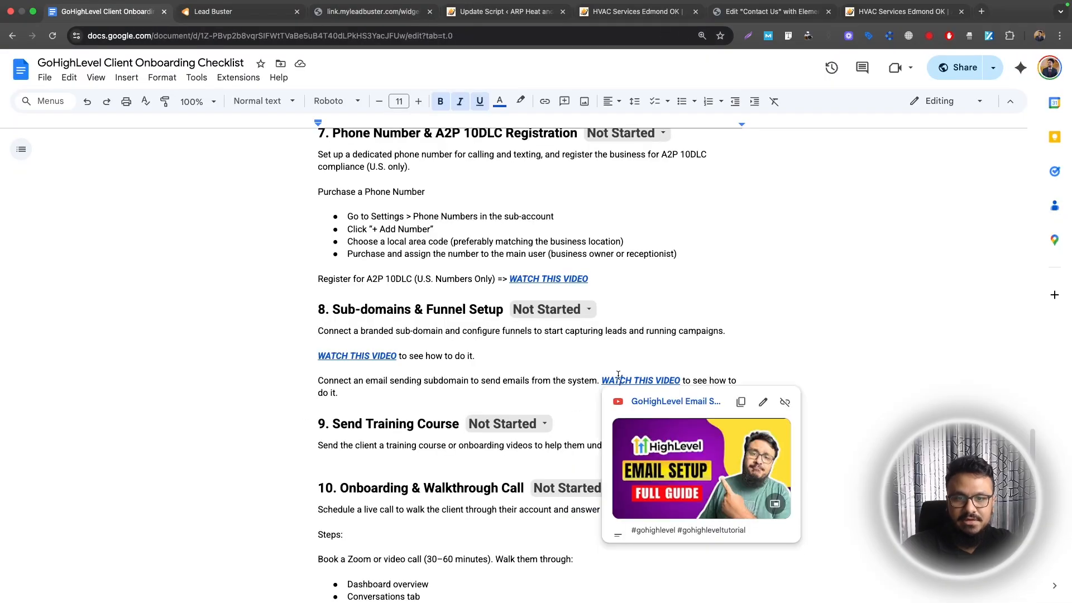
# Read checklist steps 7–9, highlighting the Register for A2P 10DLC line and previewing video links
pyautogui.click(709, 371)
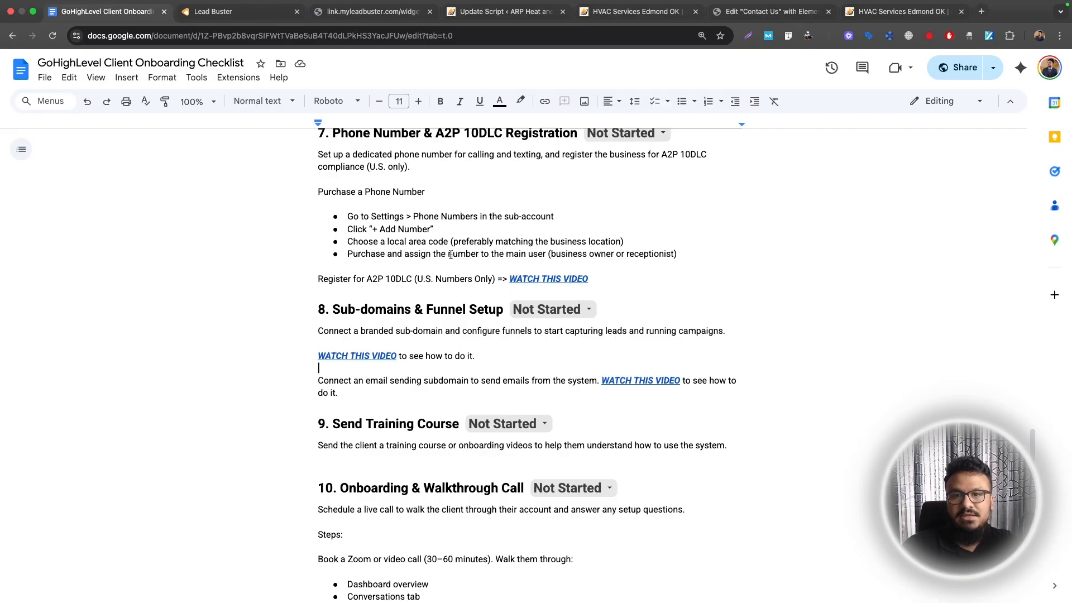
pyautogui.moveTo(495, 277); pyautogui.dragTo(316, 276)
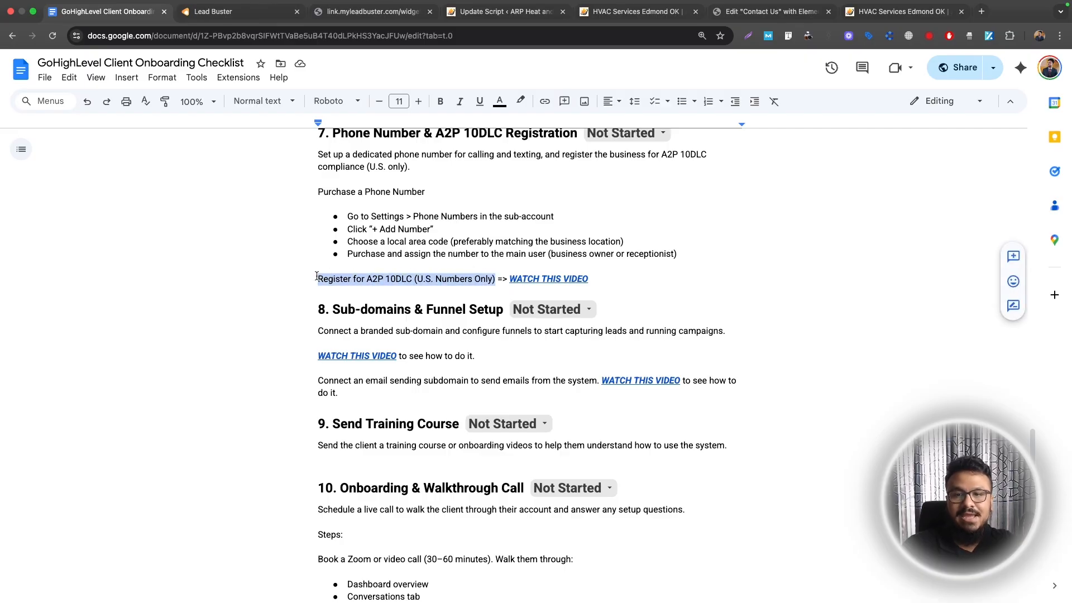
pyautogui.click(317, 277)
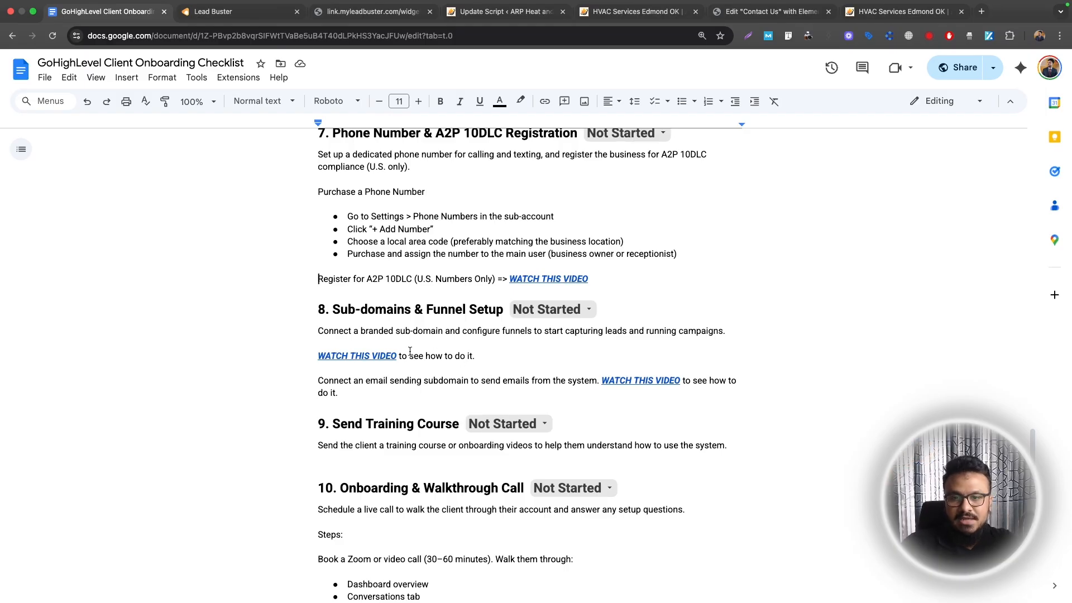
pyautogui.click(386, 355)
pyautogui.click(678, 378)
pyautogui.click(719, 379)
pyautogui.scroll(-1, 640, 387)
pyautogui.scroll(-2, 640, 387)
pyautogui.moveTo(318, 349); pyautogui.dragTo(731, 371)
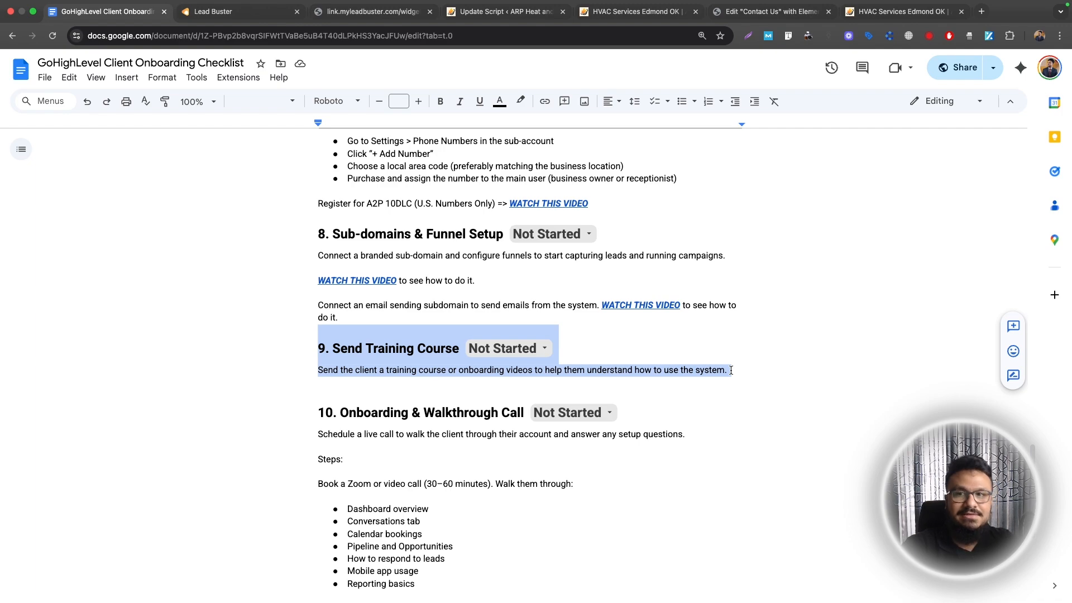
pyautogui.click(215, 11)
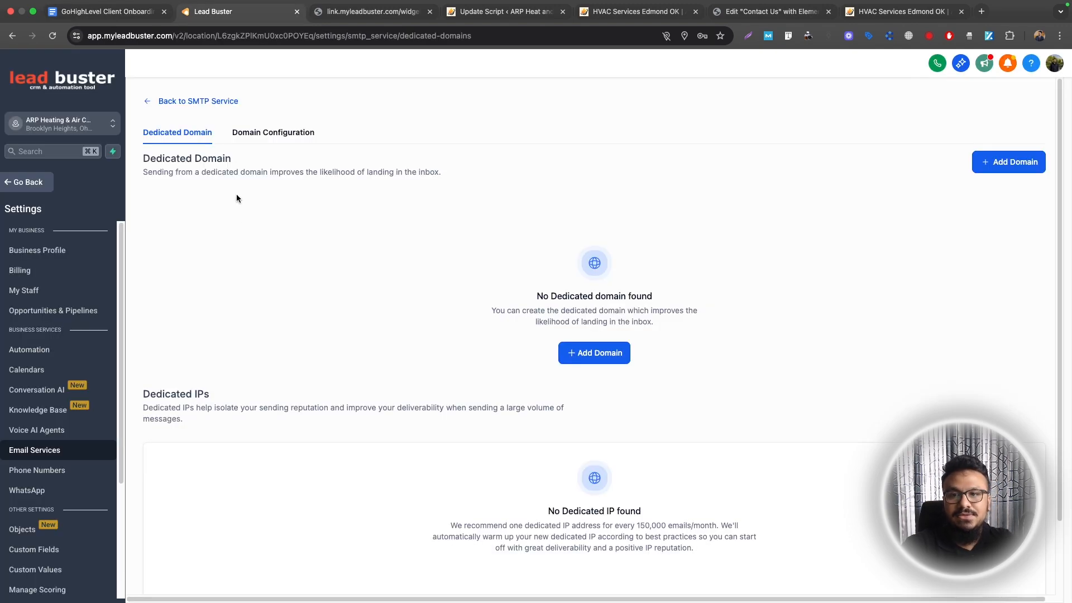
# Browse the sub-account's Opportunities, Contacts and Dashboard pages, which show no opportunity data
pyautogui.click(42, 184)
pyautogui.click(56, 282)
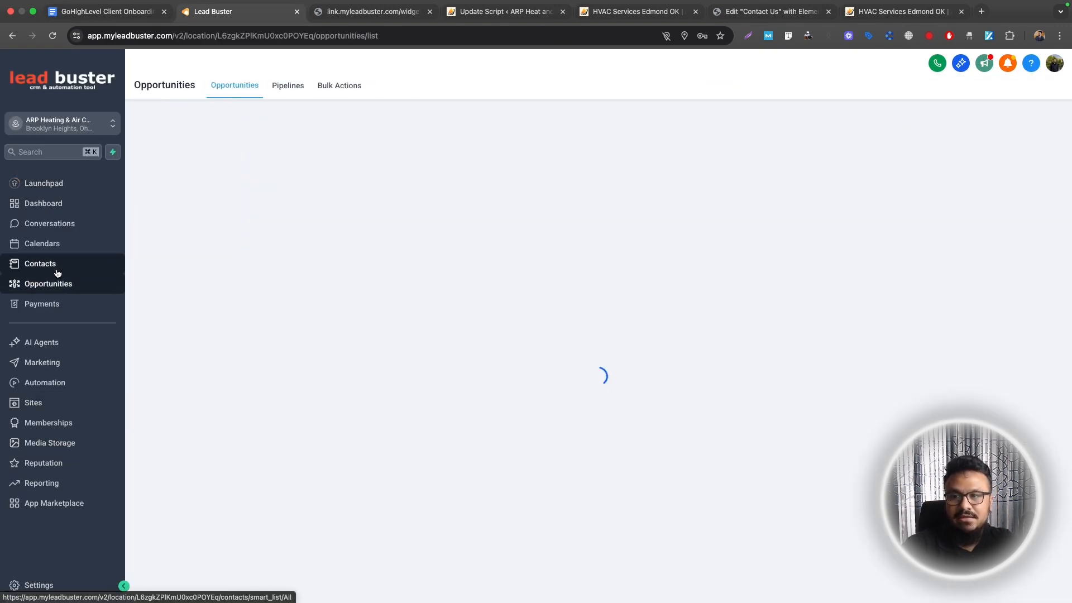
pyautogui.click(57, 272)
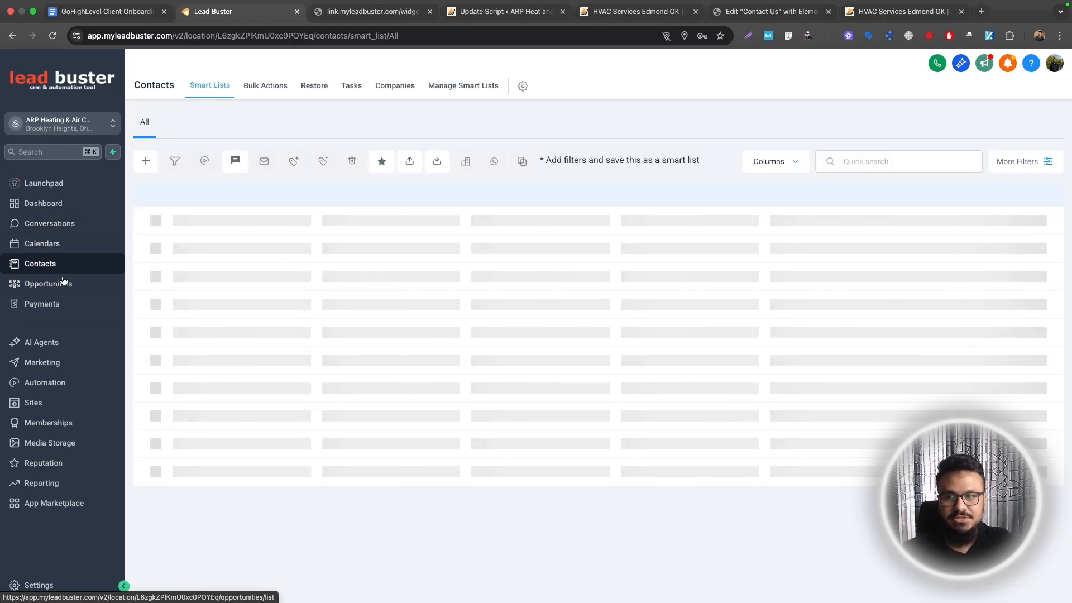
pyautogui.click(47, 205)
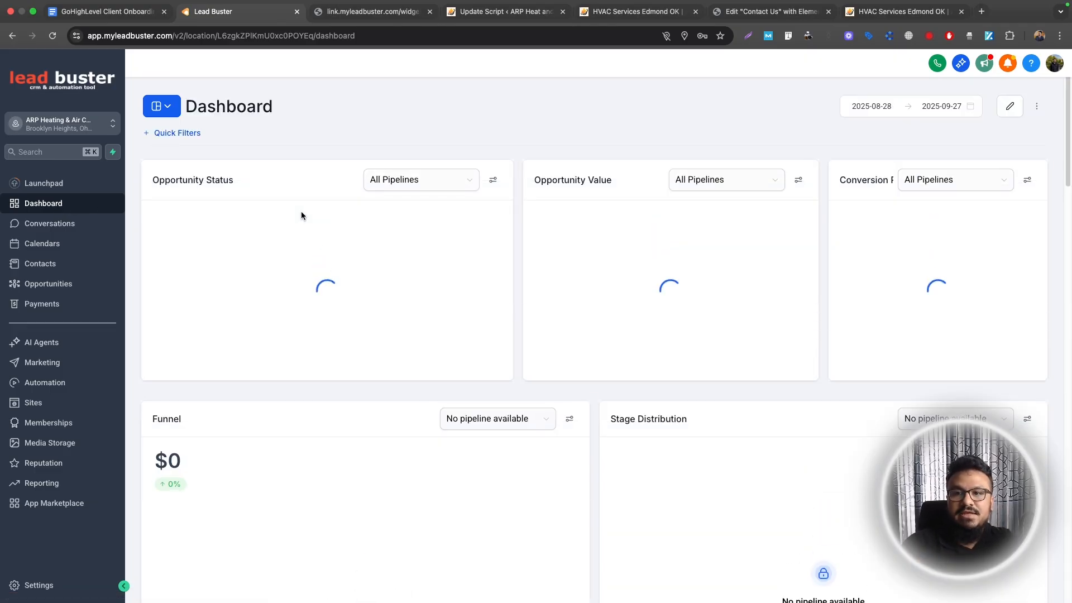
pyautogui.scroll(-4, 306, 215)
pyautogui.scroll(4, 306, 214)
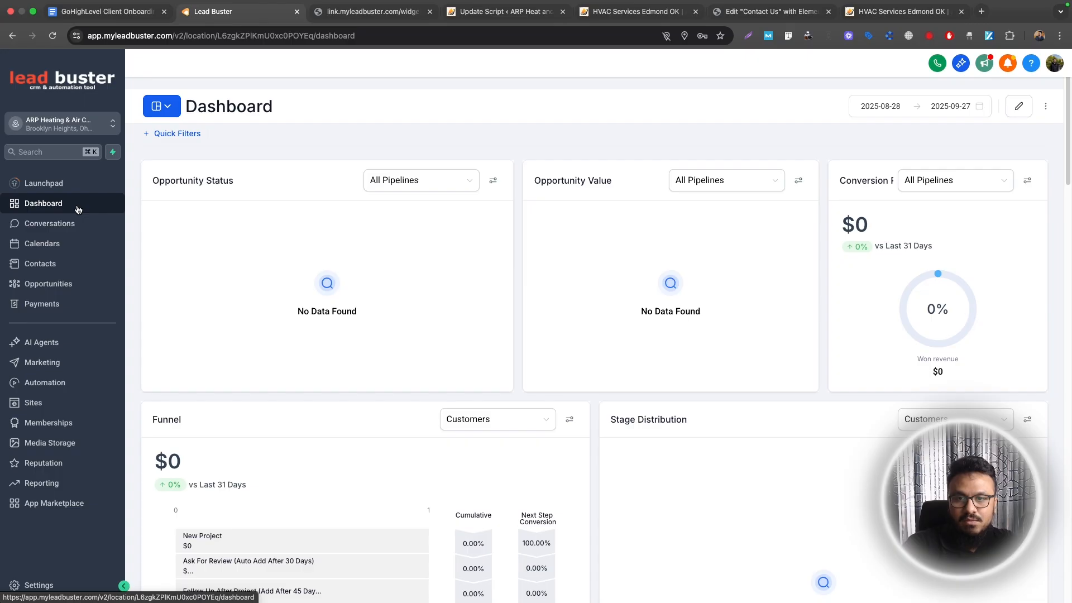
pyautogui.click(106, 11)
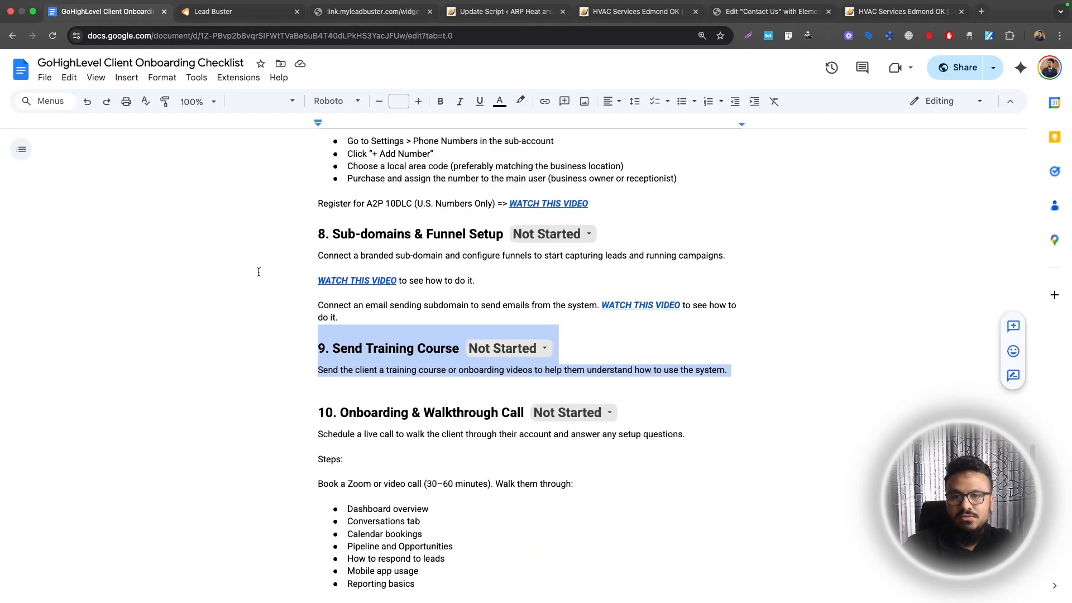
pyautogui.click(360, 369)
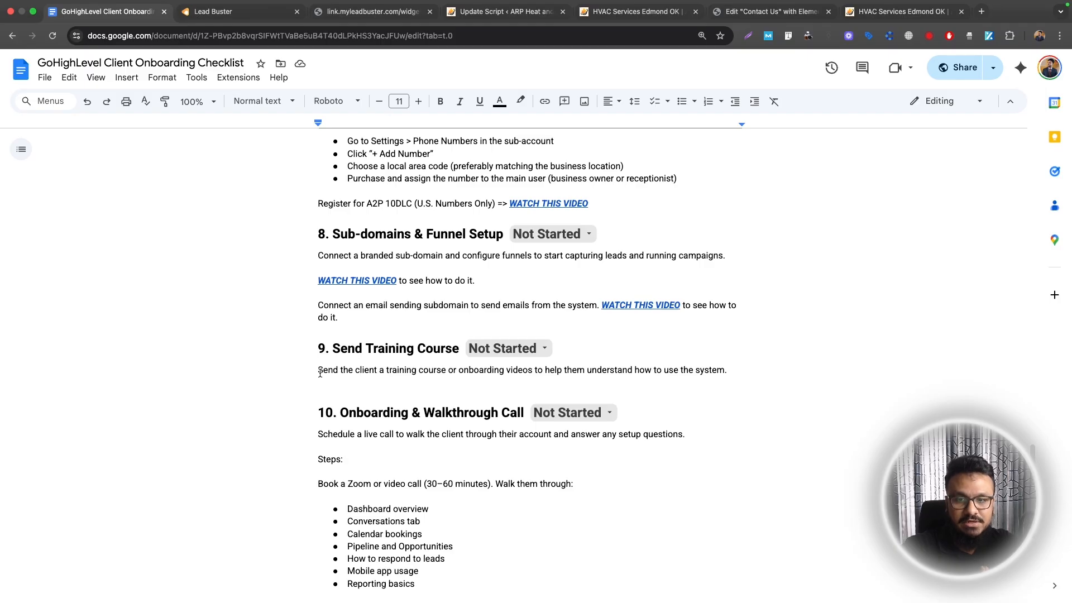
pyautogui.click(229, 12)
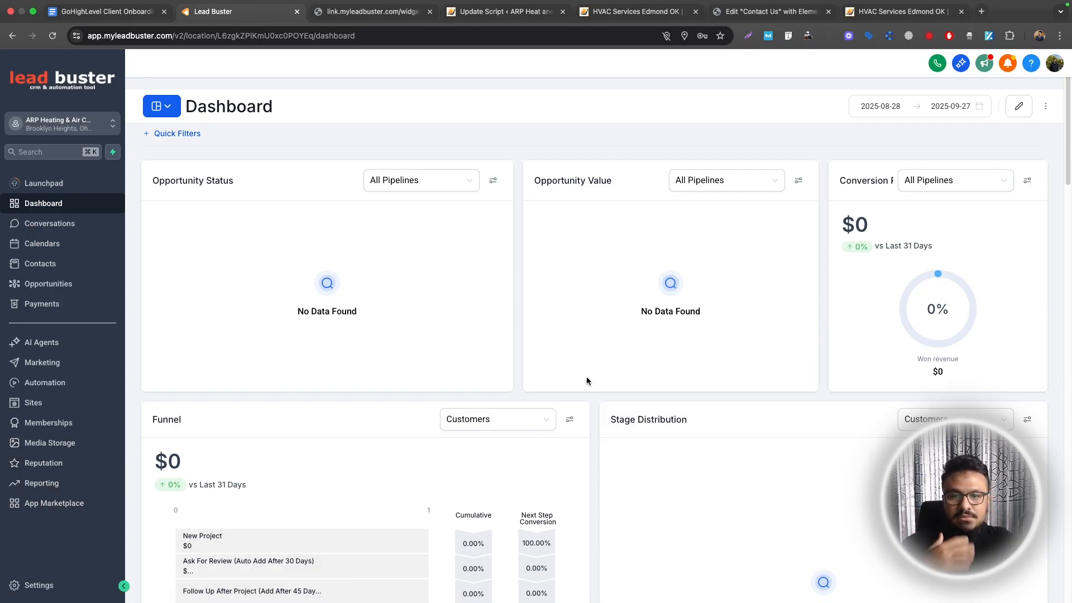
pyautogui.click(107, 20)
pyautogui.scroll(-1, 374, 354)
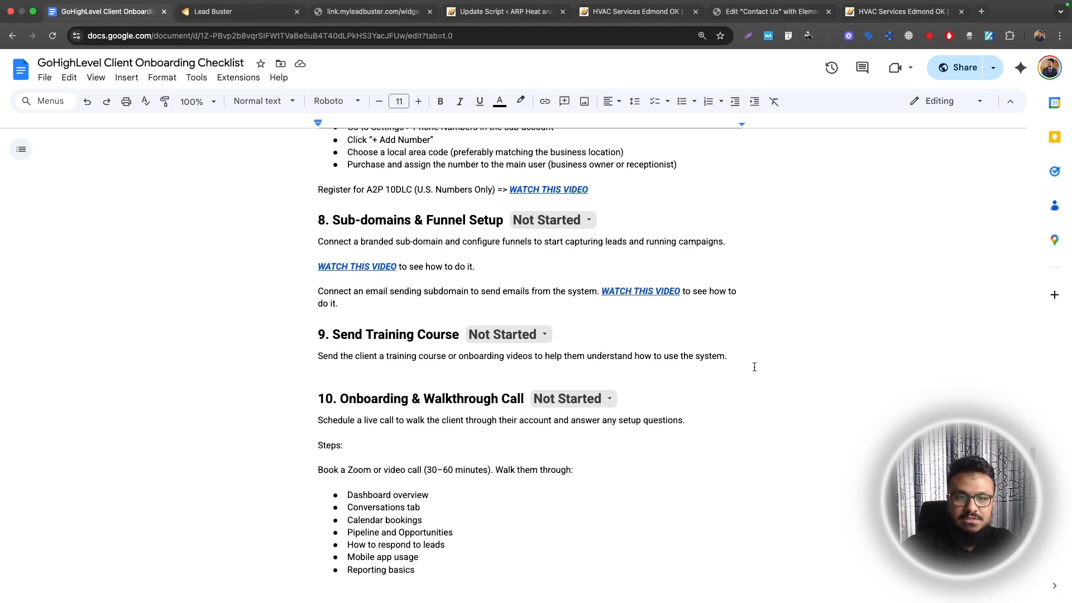
# Highlight the step 9 heading and description, then the step 10 Onboarding & Walkthrough Call heading
pyautogui.moveTo(727, 356); pyautogui.dragTo(320, 334)
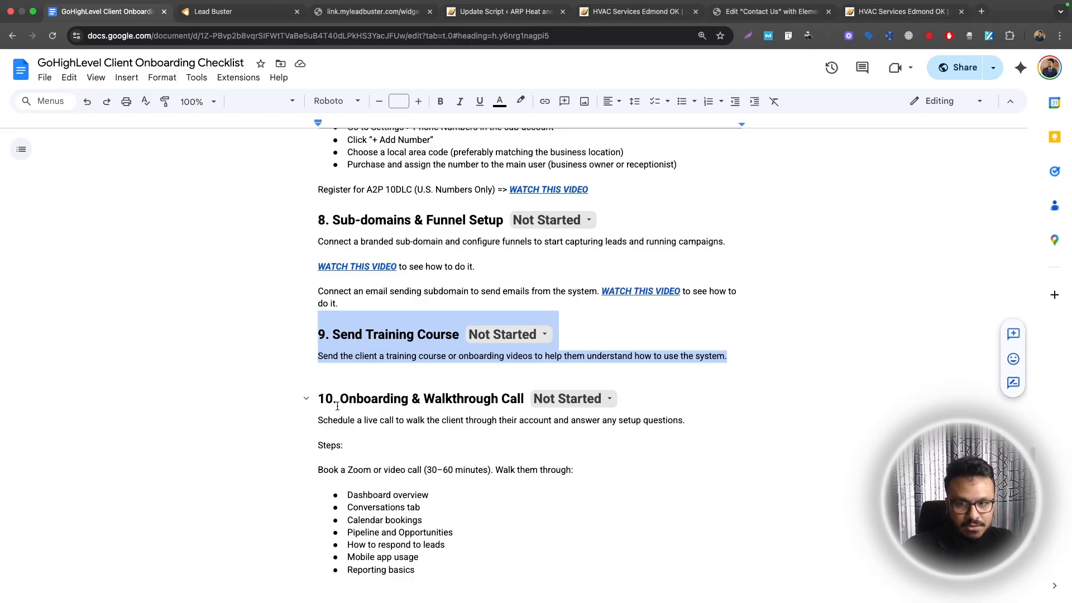
pyautogui.moveTo(314, 397); pyautogui.dragTo(525, 394)
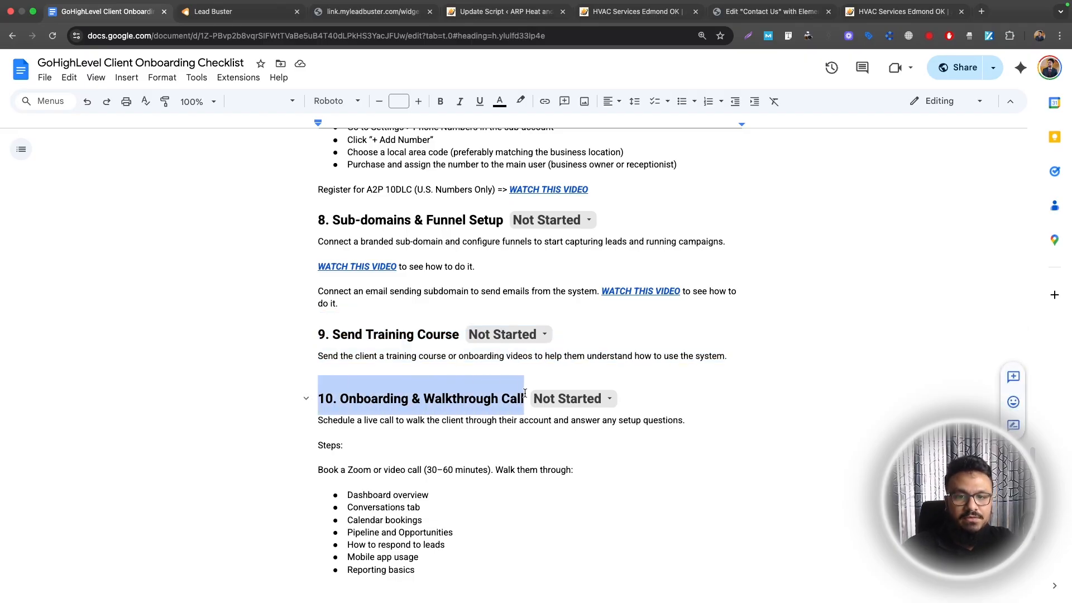
pyautogui.click(418, 420)
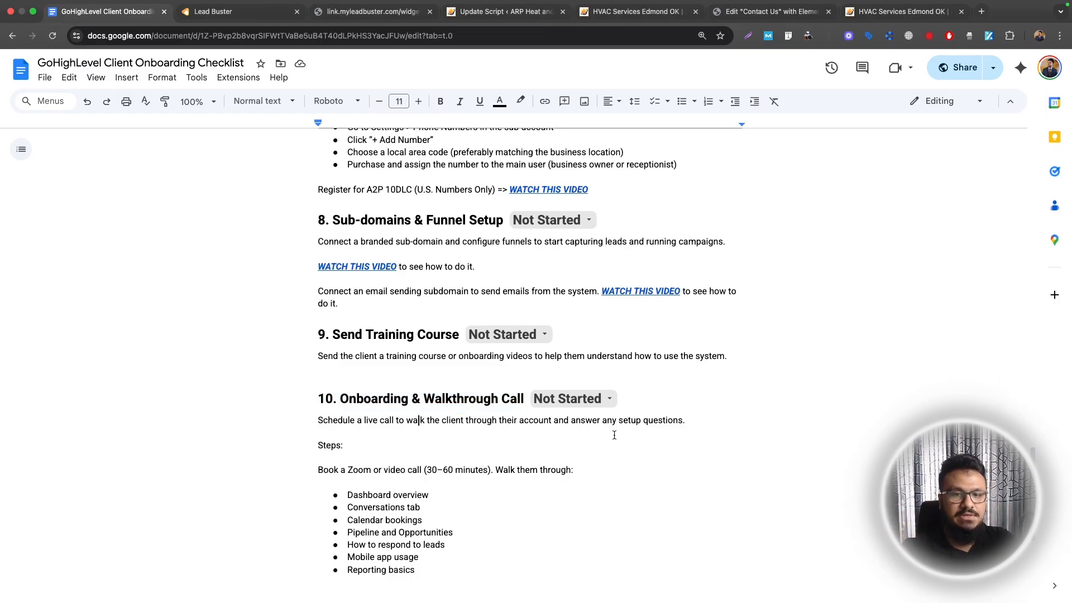
# Highlight the Mobile app usage, leads and Reporting basics walkthrough items, then scroll back to the top
pyautogui.scroll(-3, 334, 452)
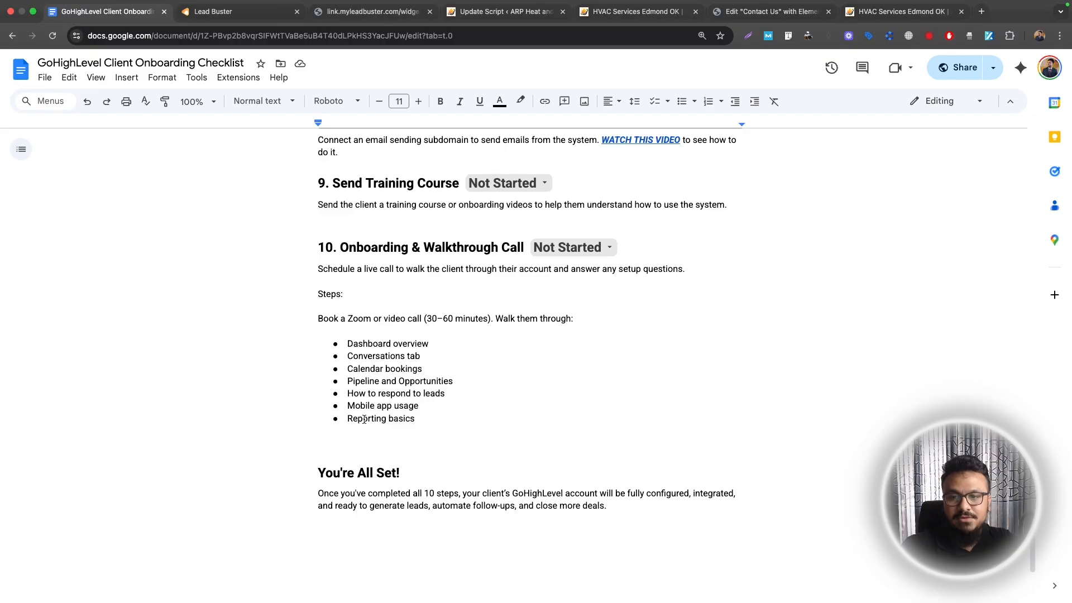
pyautogui.moveTo(348, 405); pyautogui.dragTo(417, 403)
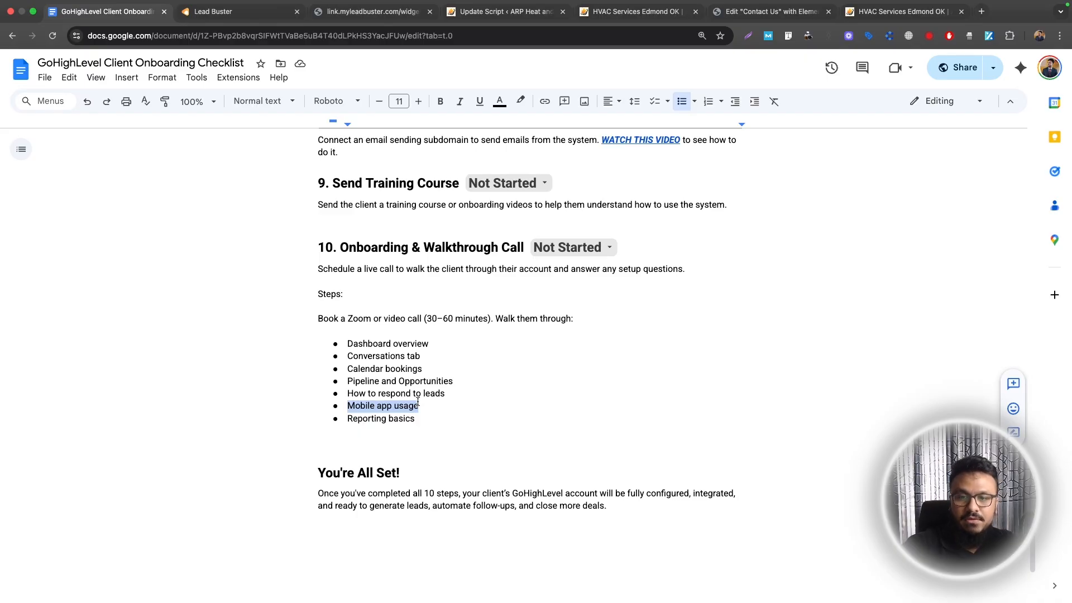
pyautogui.moveTo(418, 404); pyautogui.dragTo(358, 399)
pyautogui.moveTo(348, 418); pyautogui.dragTo(436, 418)
pyautogui.click(433, 418)
pyautogui.scroll(-3, 431, 421)
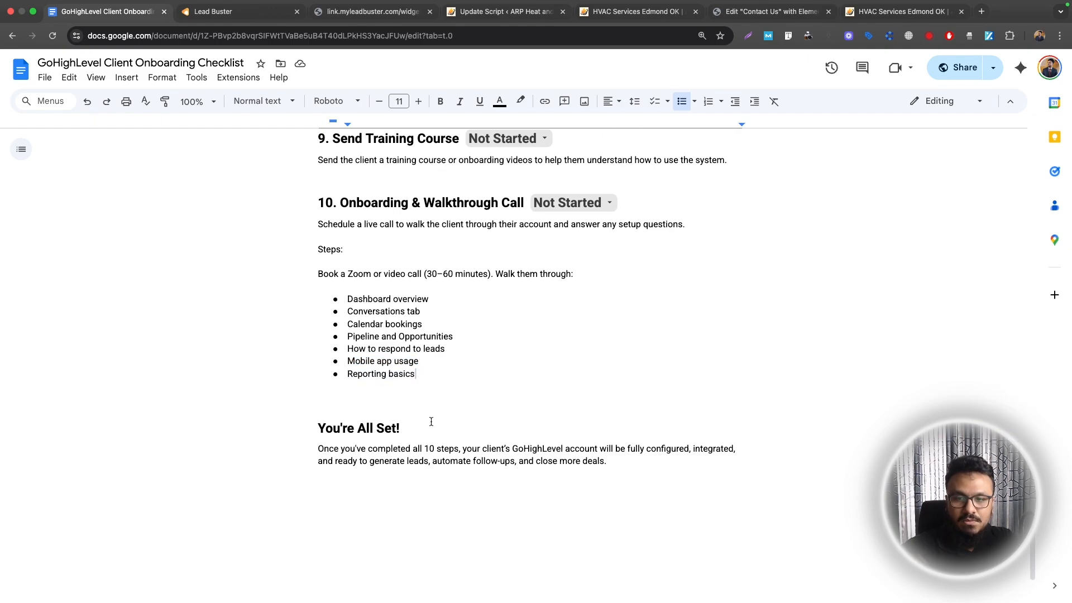
pyautogui.scroll(8, 447, 431)
pyautogui.scroll(20, 454, 427)
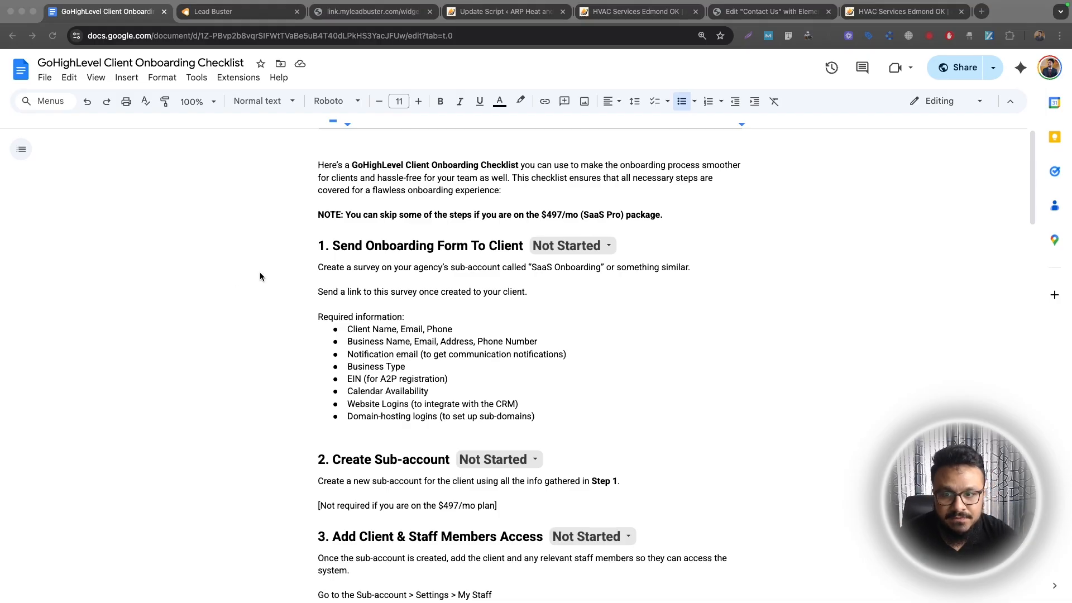
pyautogui.scroll(-9, 347, 318)
pyautogui.scroll(-15, 347, 318)
pyautogui.scroll(20, 355, 338)
pyautogui.scroll(6, 356, 338)
pyautogui.scroll(-20, 354, 335)
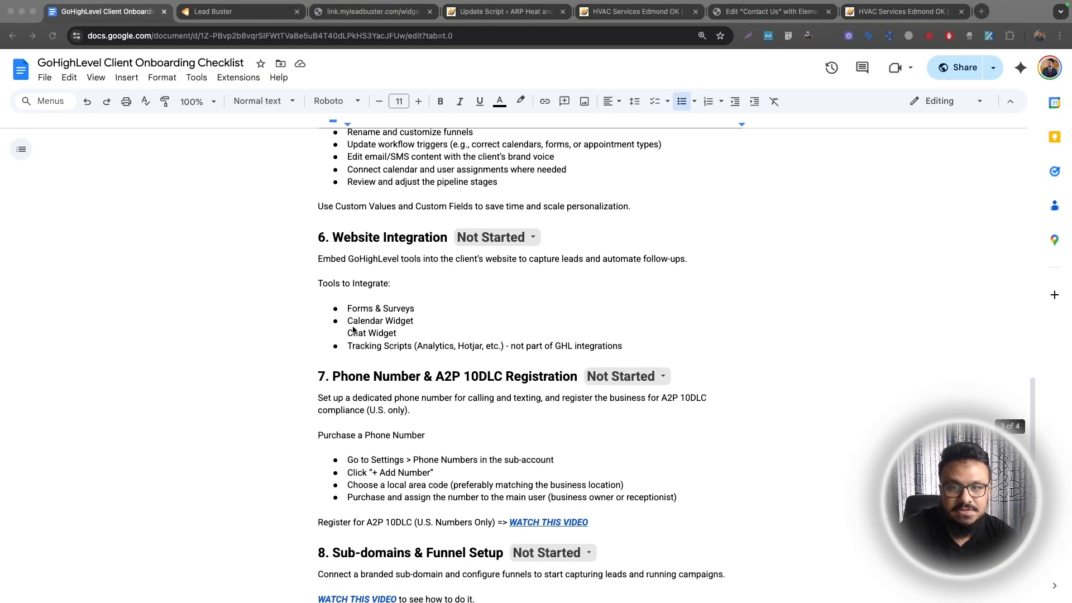
pyautogui.scroll(2, 353, 330)
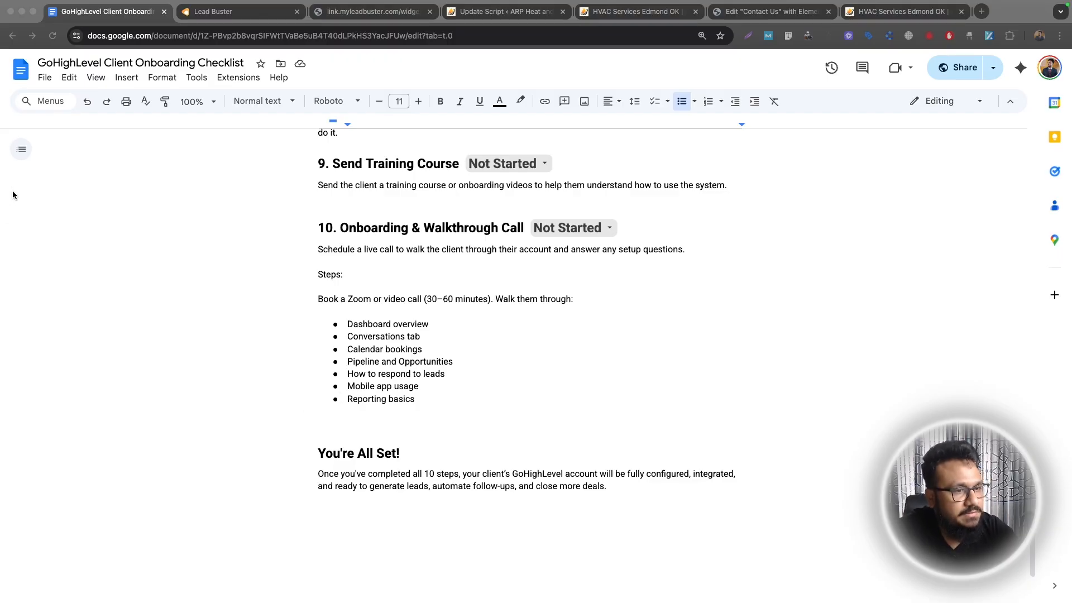
pyautogui.scroll(20, 12, 196)
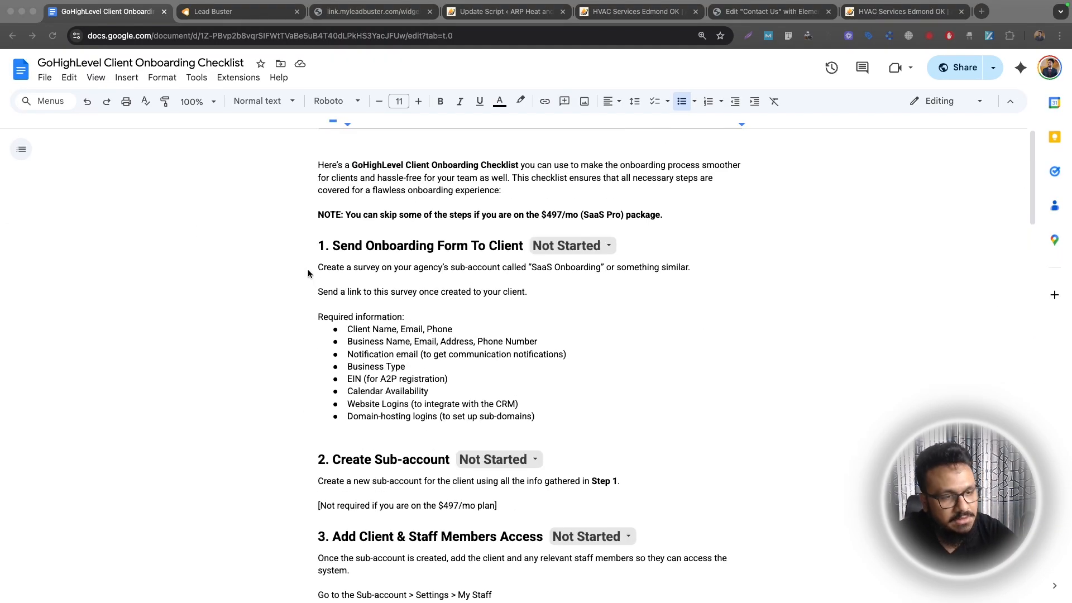